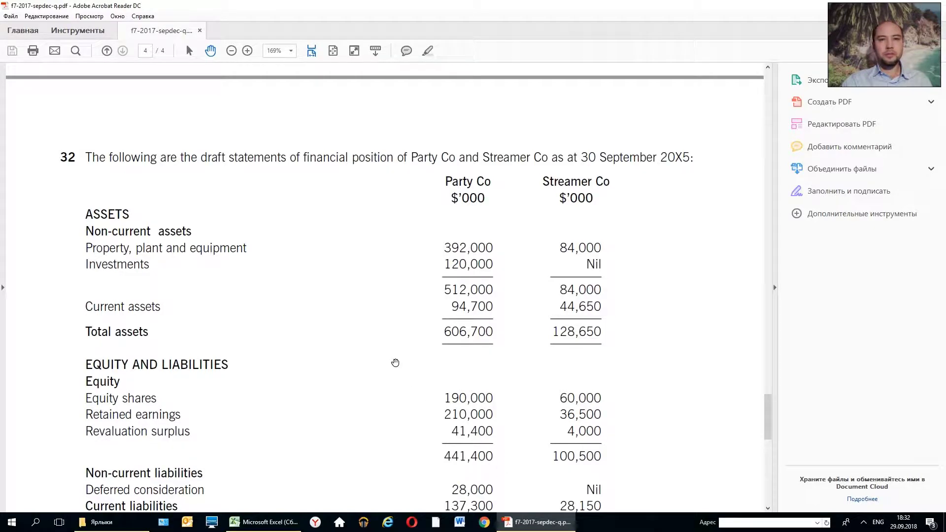
Step: Scroll up and down through the window open before Excel to review its contents
scroll(395, 362, "up", 3)
scroll(395, 362, "up", 2)
scroll(396, 363, "up", 2)
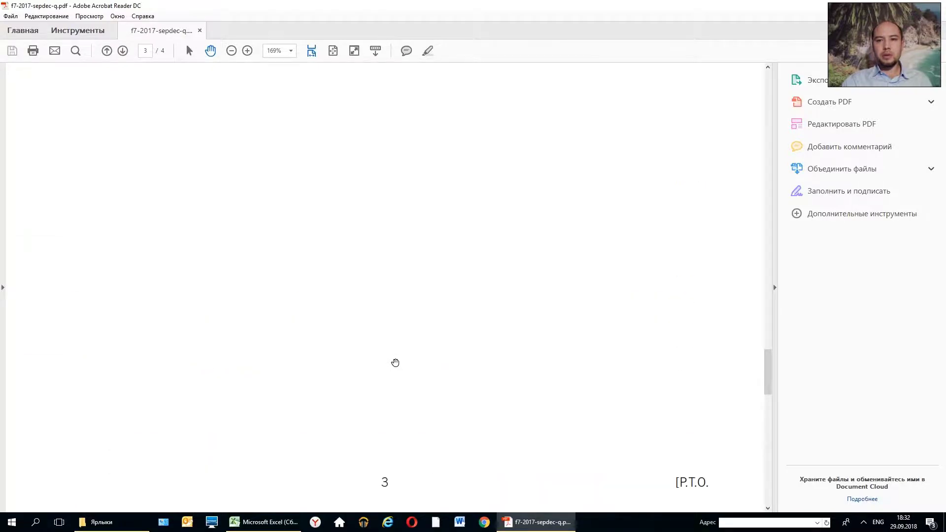
scroll(395, 362, "up", 3)
scroll(395, 363, "up", 2)
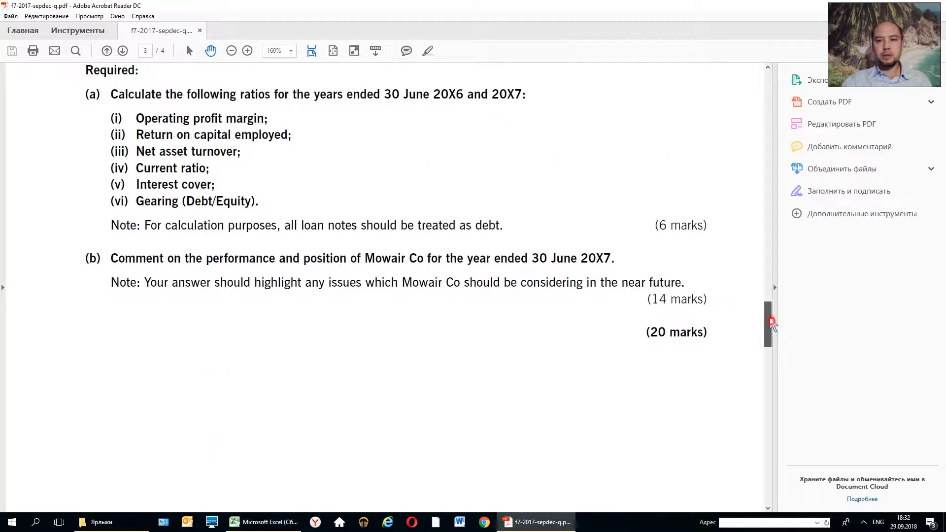
left_click_drag(770, 322, 771, 76)
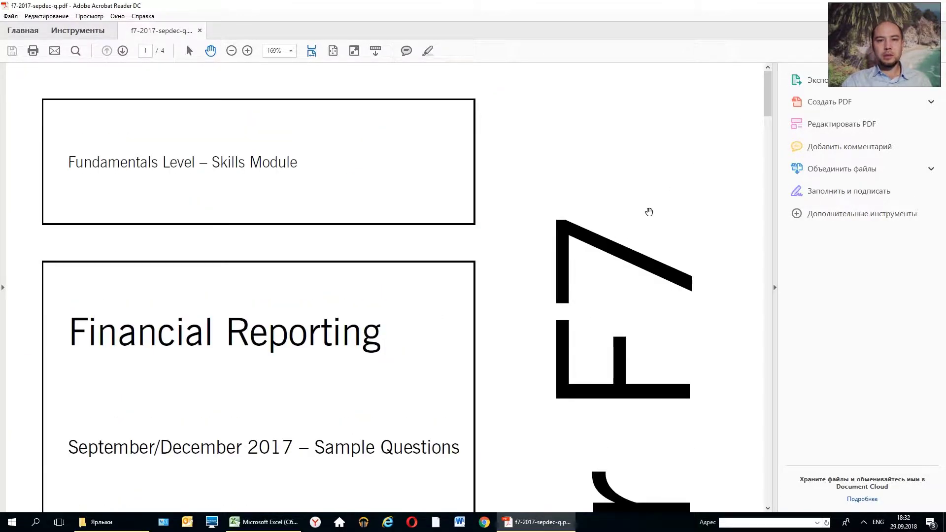
scroll(649, 212, "down", 3)
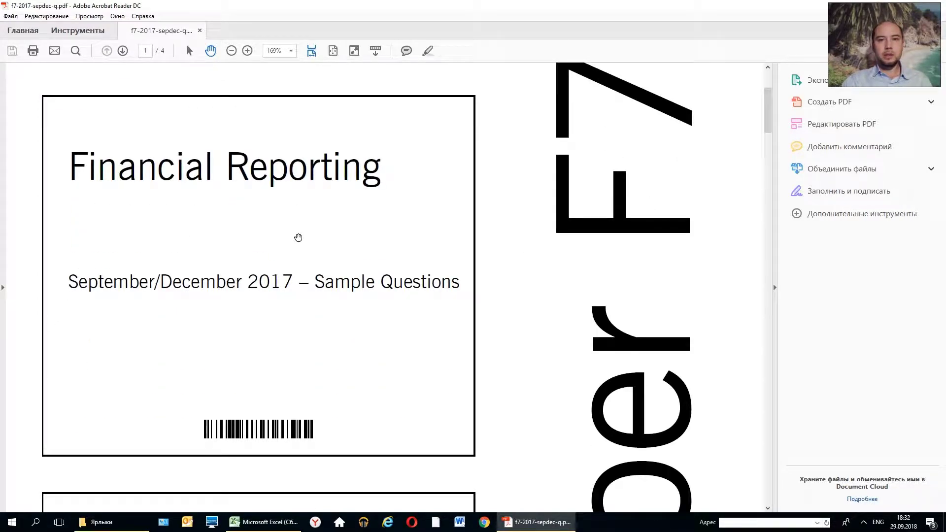
scroll(298, 237, "down", 4)
scroll(300, 239, "down", 4)
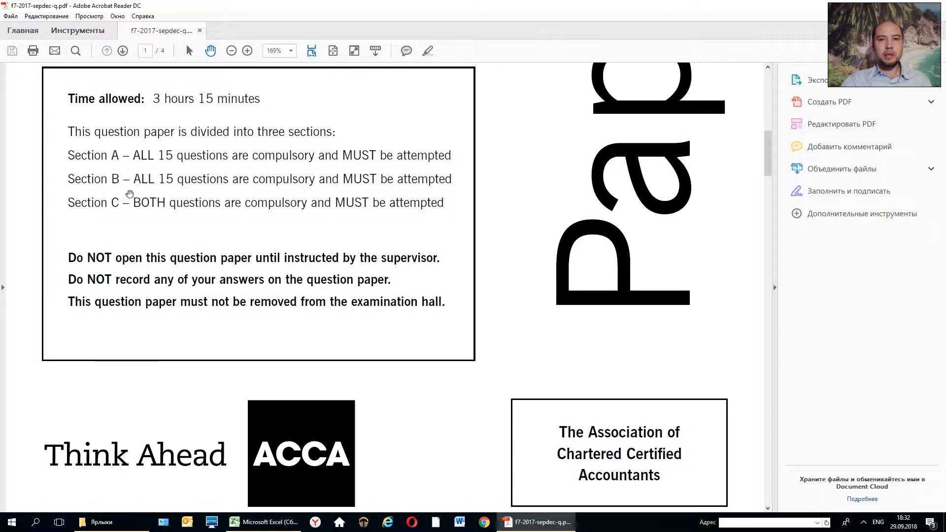
scroll(126, 196, "down", 3)
scroll(129, 193, "down", 15)
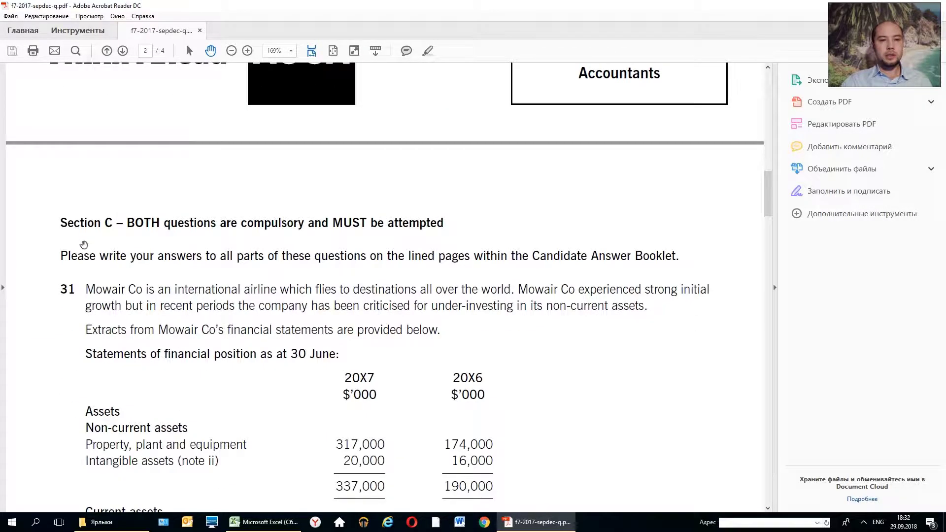
scroll(89, 247, "down", 13)
scroll(88, 248, "down", 10)
scroll(95, 245, "down", 3)
scroll(103, 251, "down", 4)
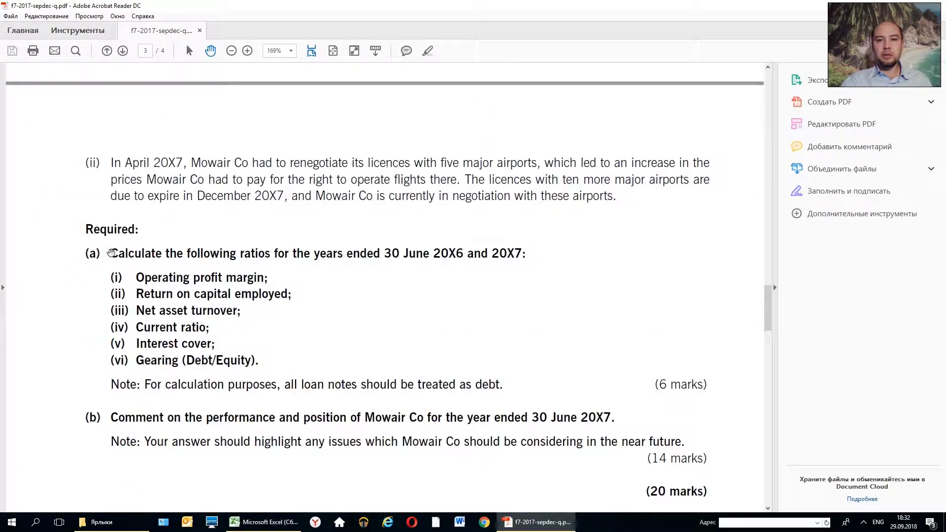
scroll(111, 253, "up", 7)
scroll(110, 253, "down", 10)
scroll(117, 253, "up", 2)
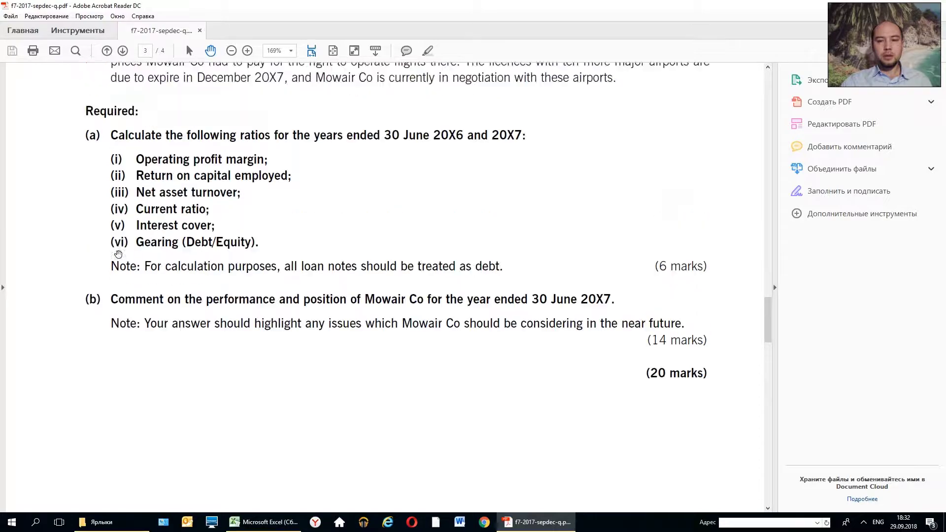
scroll(133, 249, "up", 13)
scroll(153, 242, "up", 10)
scroll(152, 246, "up", 12)
scroll(153, 247, "up", 10)
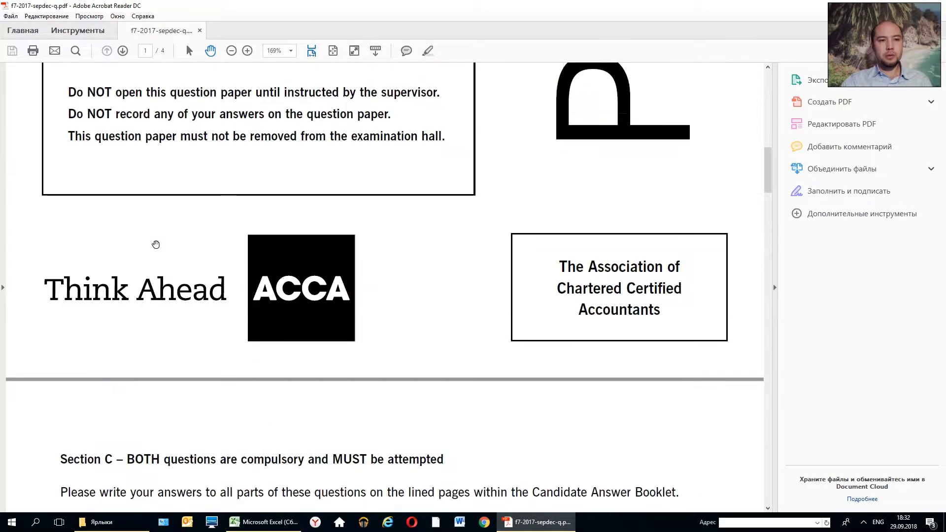
scroll(154, 245, "up", 5)
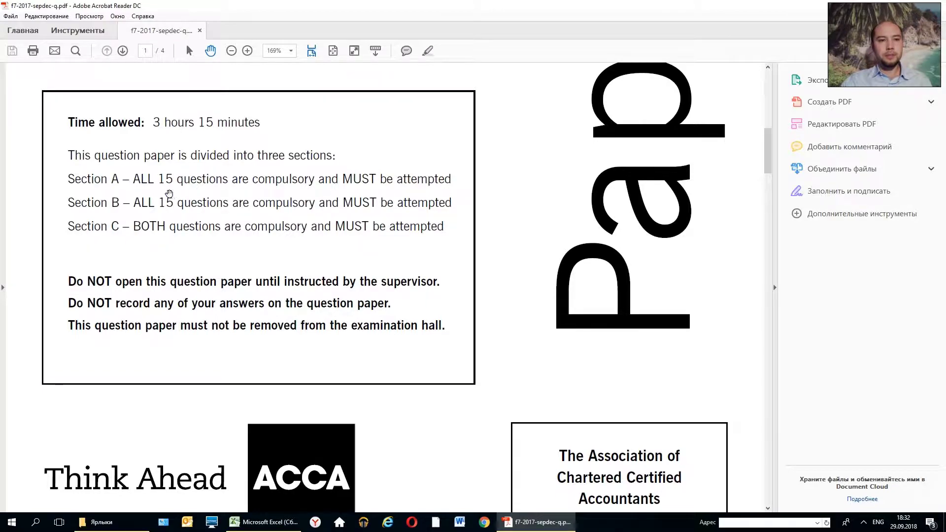
scroll(140, 207, "down", 5)
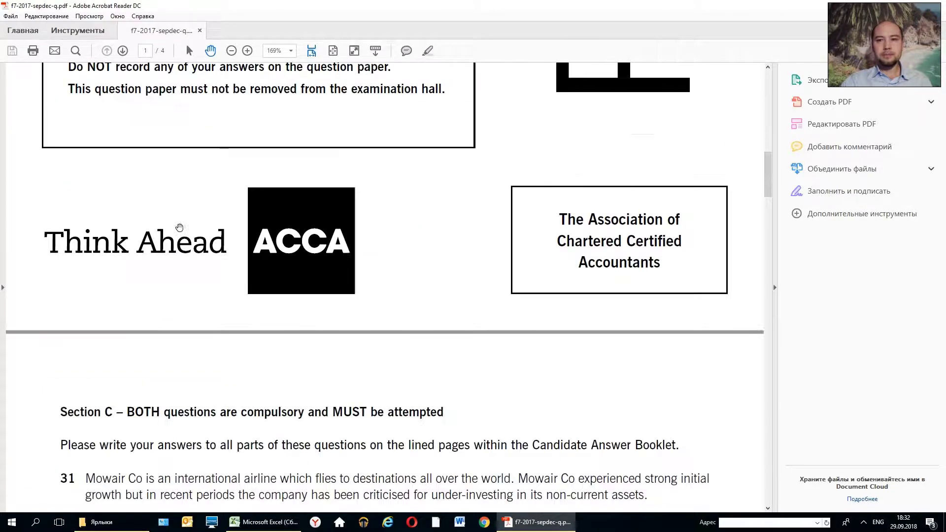
mouse_move(766, 156)
left_mouse_down()
mouse_move(808, 406)
mouse_move(808, 472)
left_mouse_up()
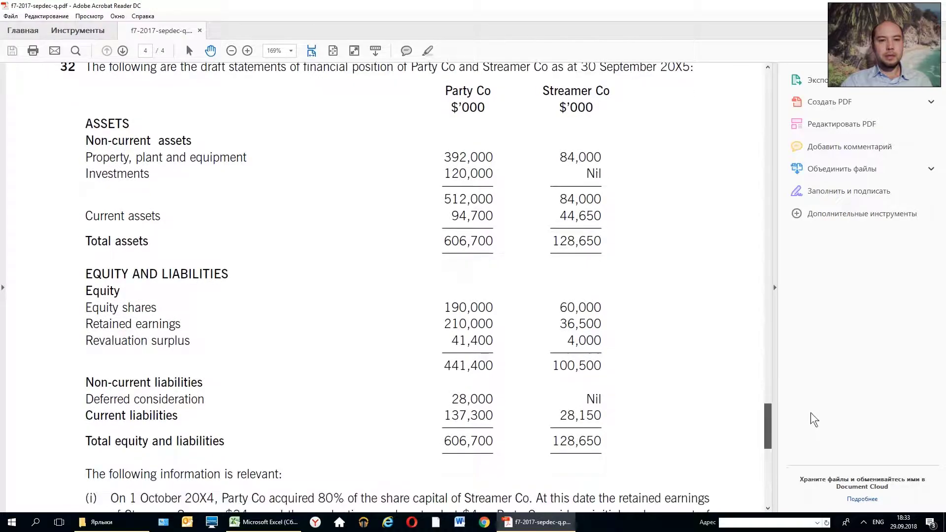
scroll(808, 472, "up", 8)
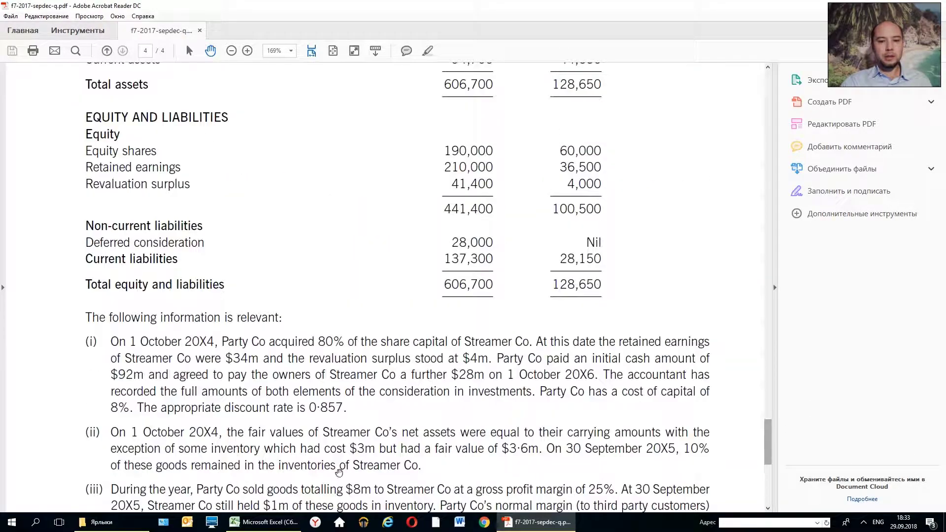
Step: Bring Excel forward and show the Q32_Решение sheet with goodwill of 32 396
left_click(264, 521)
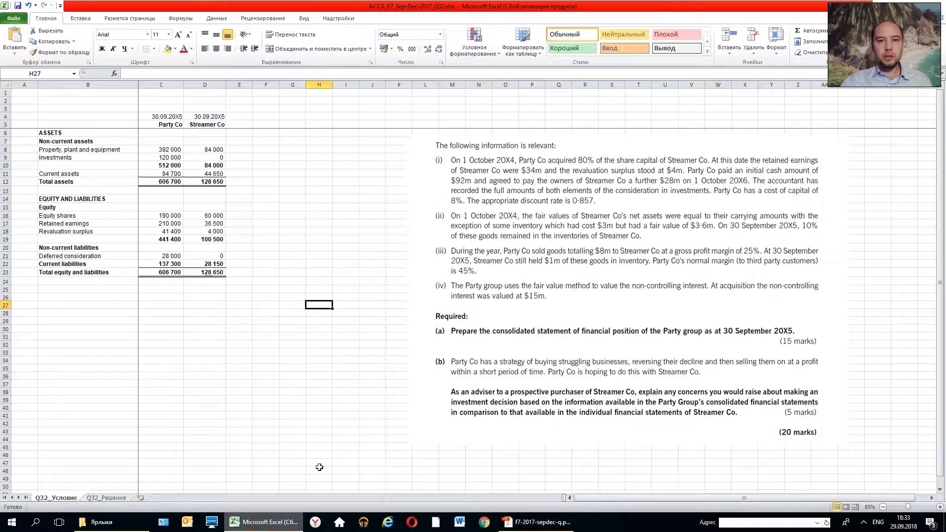
left_click(299, 391)
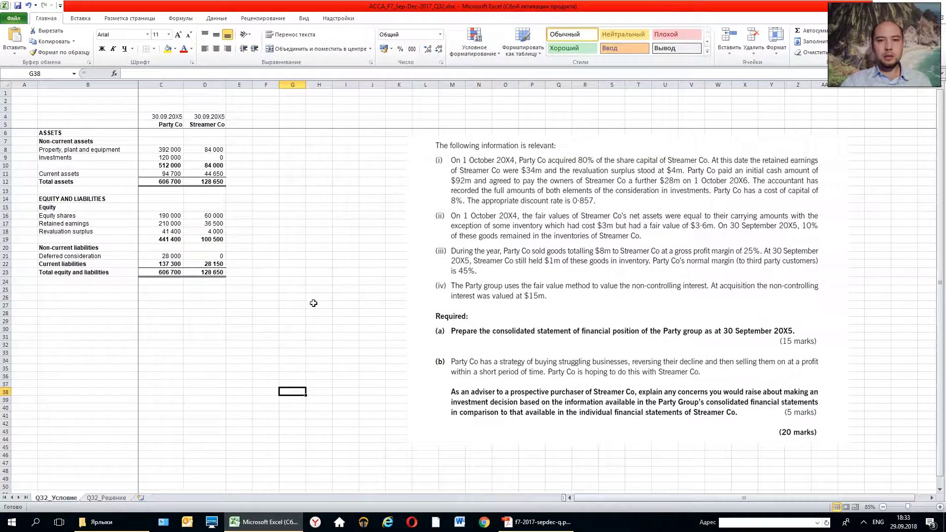
left_click(318, 239)
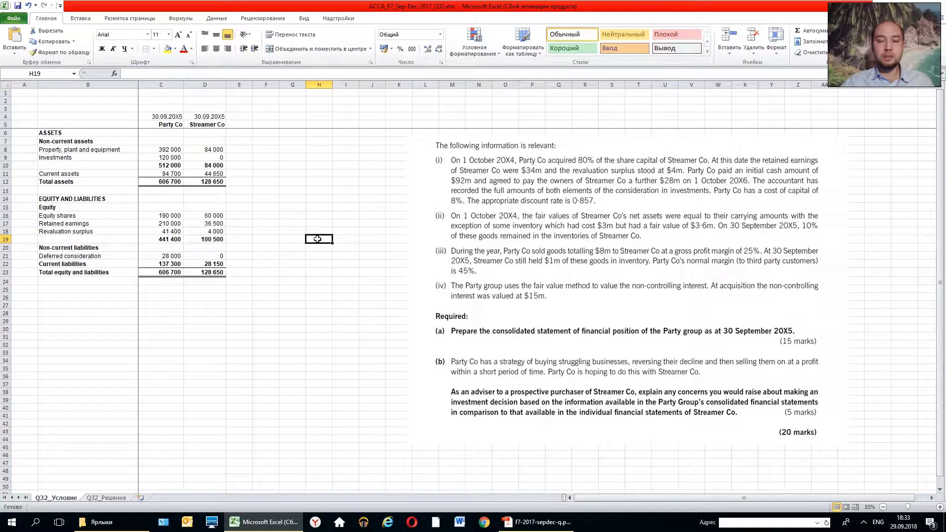
left_click(331, 371)
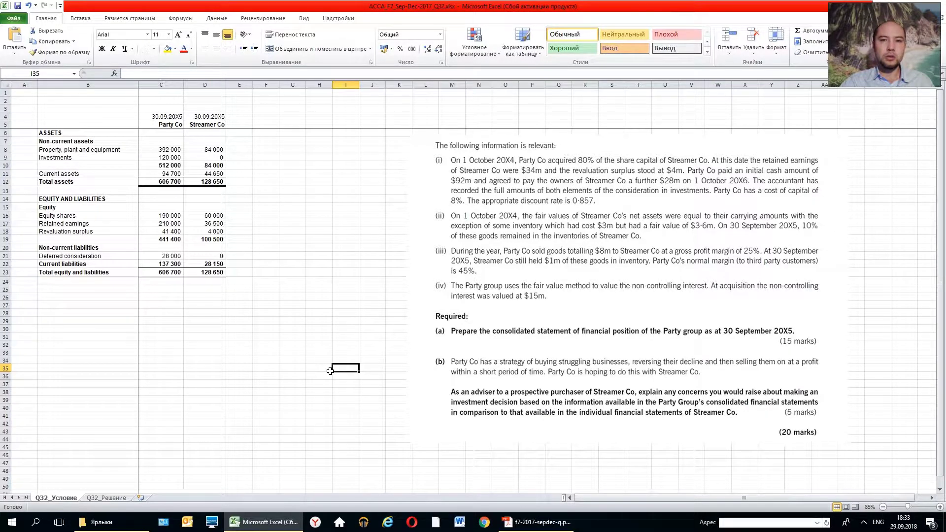
left_click(107, 497)
Step: Trace the sources of Streamer's equity shares and retained earnings at acquisition
left_click(215, 360)
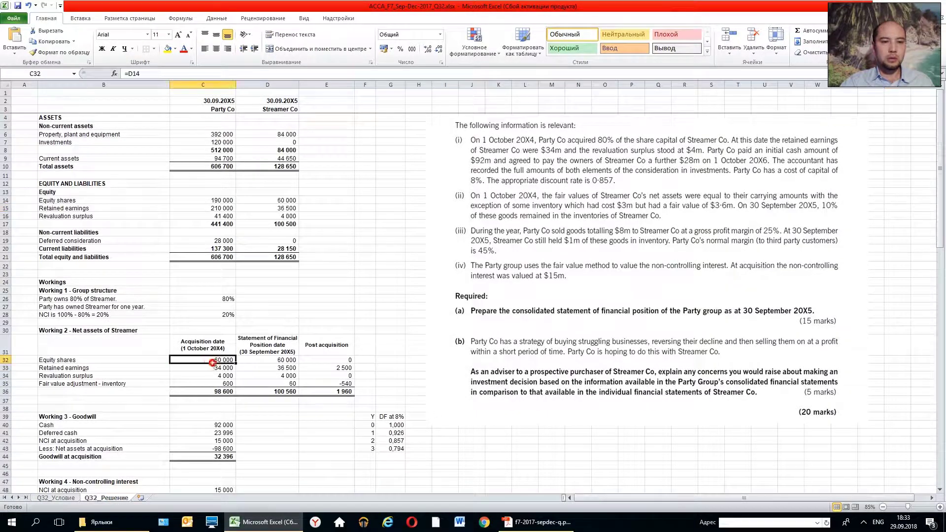
left_click(180, 18)
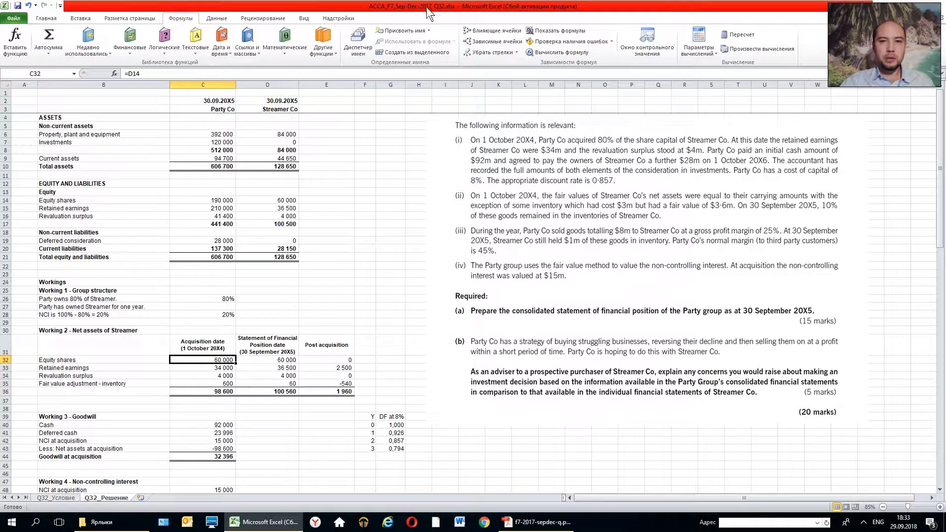
left_click(472, 32)
key("Down")
left_click(472, 32)
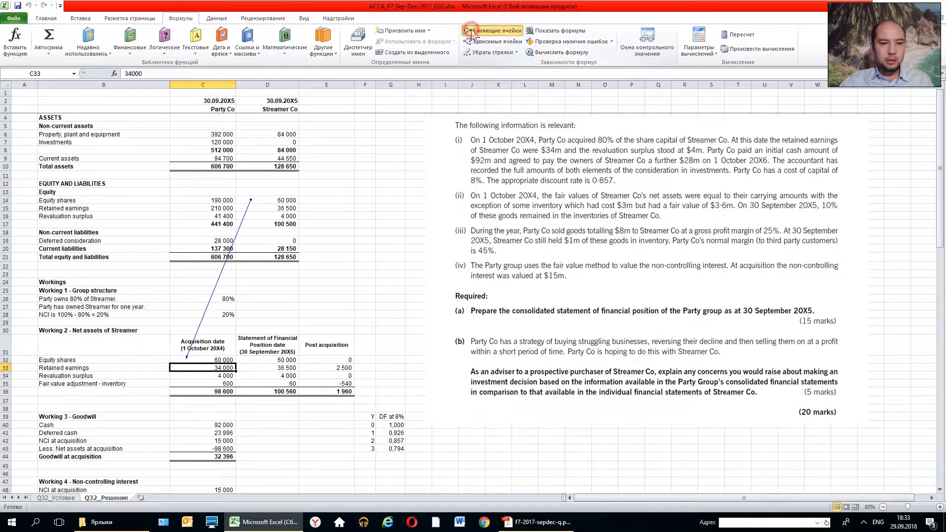
left_click(457, 288)
Step: Trace the revaluation surplus and the inventory fair-value adjustments at acquisition and year-end
key("Down")
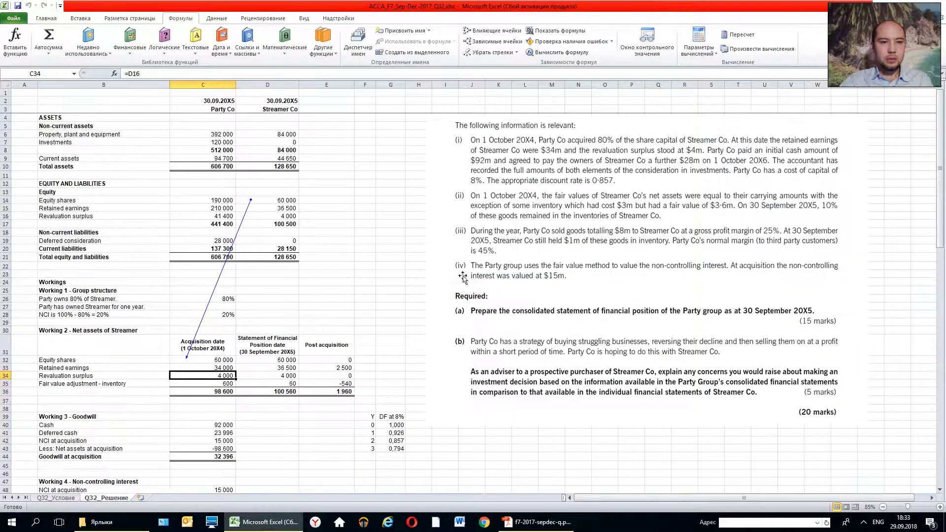
left_click(494, 32)
key("Down")
left_click(493, 32)
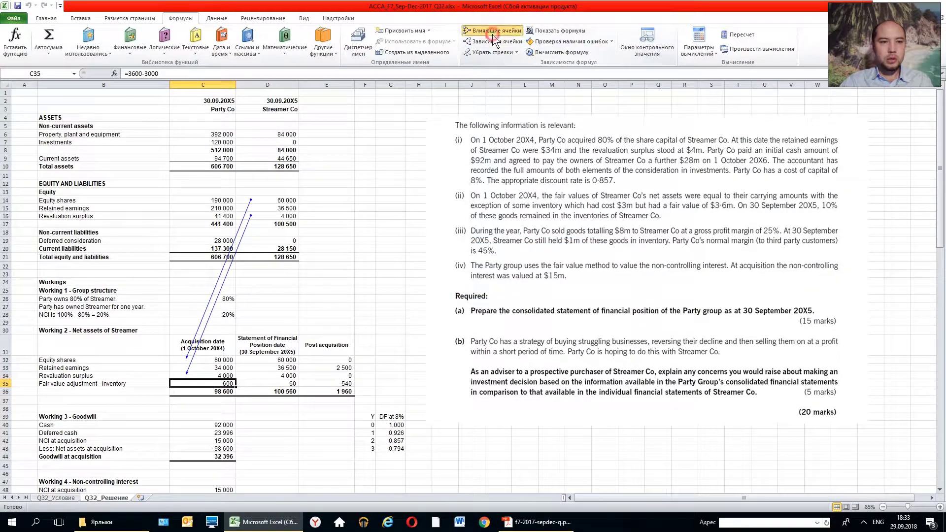
left_click(472, 286)
key("Right")
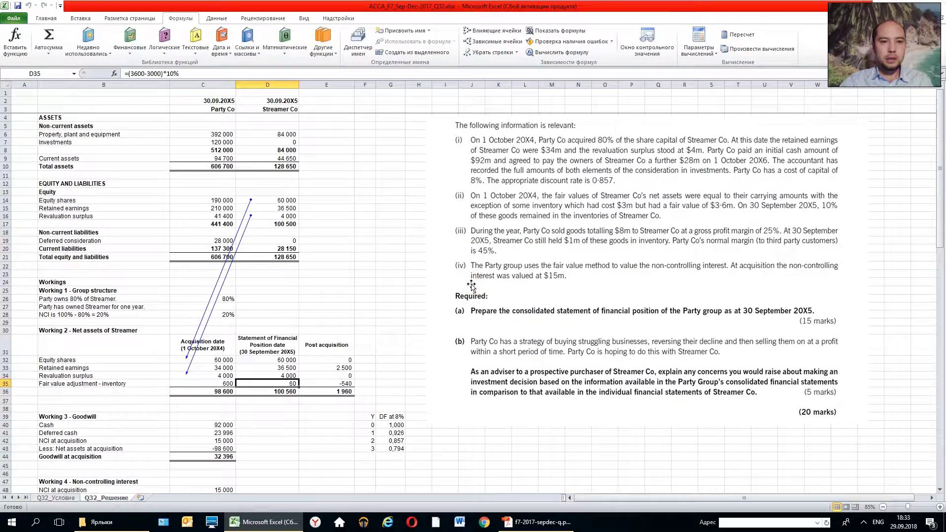
left_click(492, 31)
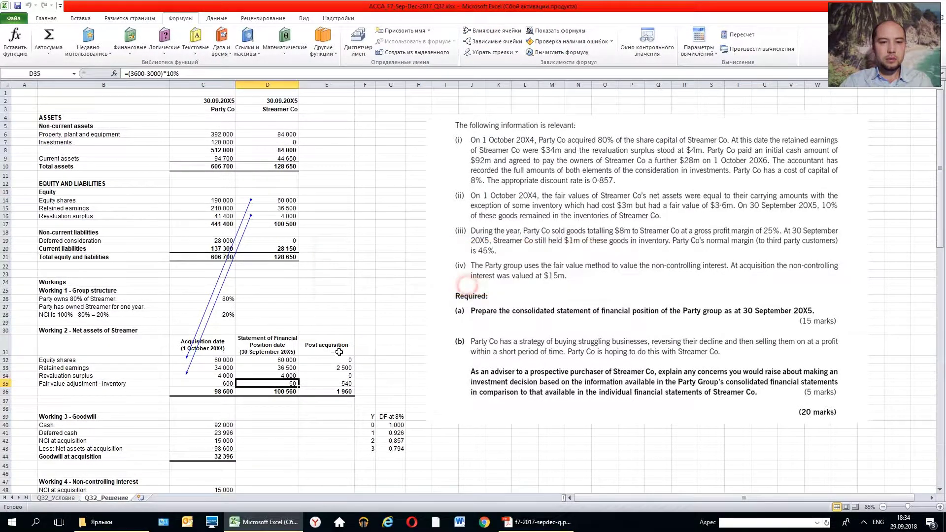
left_click(474, 287)
Step: Trace the post-acquisition retained earnings and inventory change inputs, then clear all arrows
left_click(329, 367)
left_click(481, 31)
key("Down")
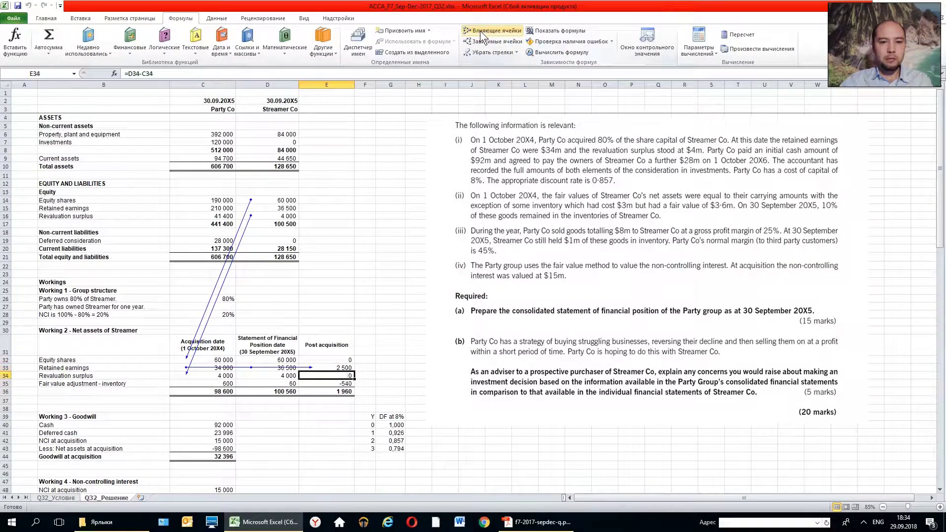
key("Down")
left_click(480, 32)
left_click(487, 52)
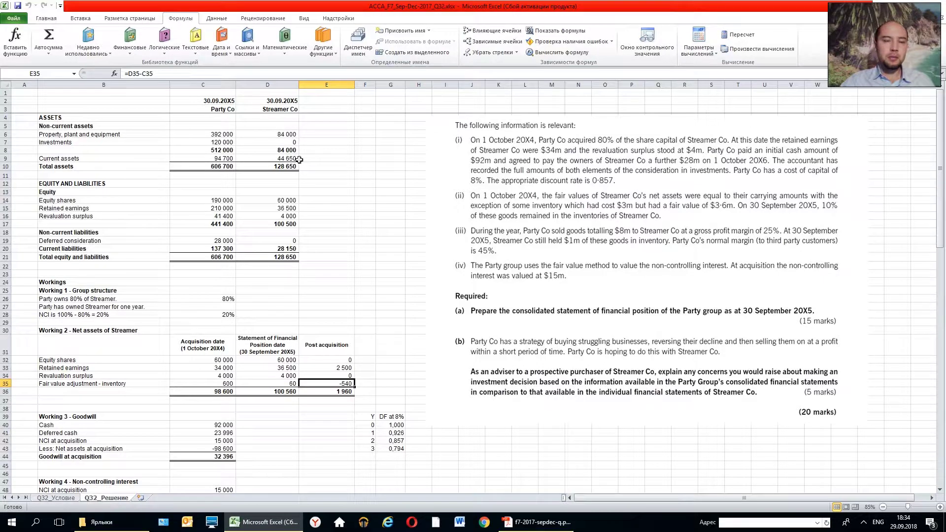
Step: Inspect the goodwill working's cash consideration, NCI, net assets and NCI post-acquisition share
scroll(316, 193, "down", 7)
left_click(199, 259)
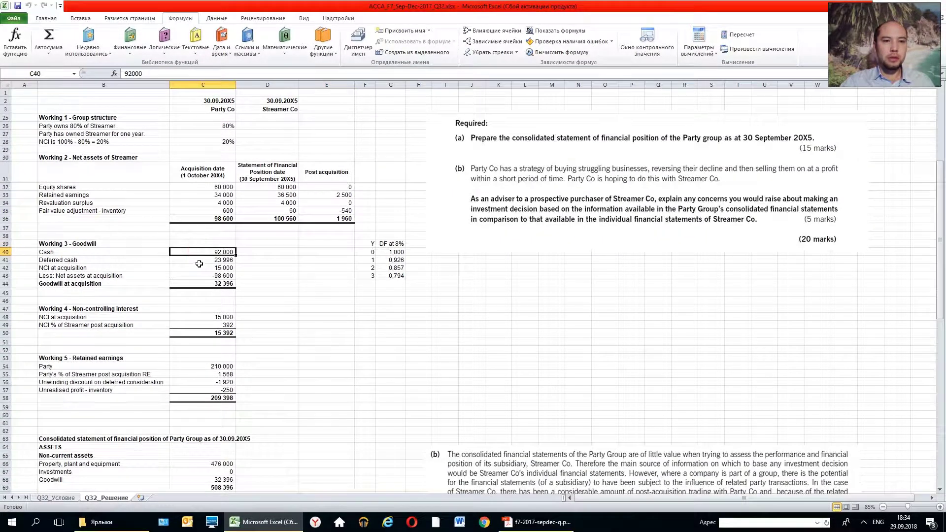
left_click(198, 268)
left_click(196, 276)
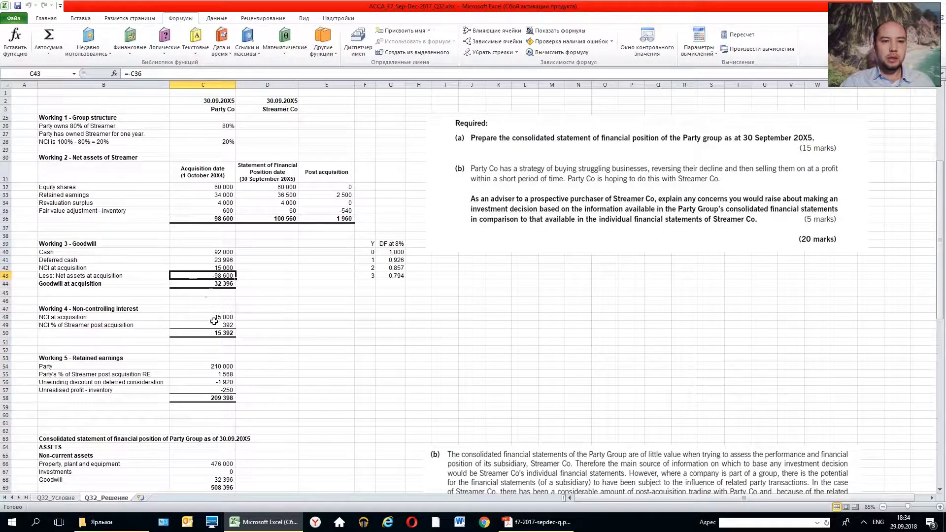
left_click(215, 324)
Step: Trace Working 5's Party retained earnings, post-acquisition share, unwinding discount and unrealised profit
left_click(207, 367)
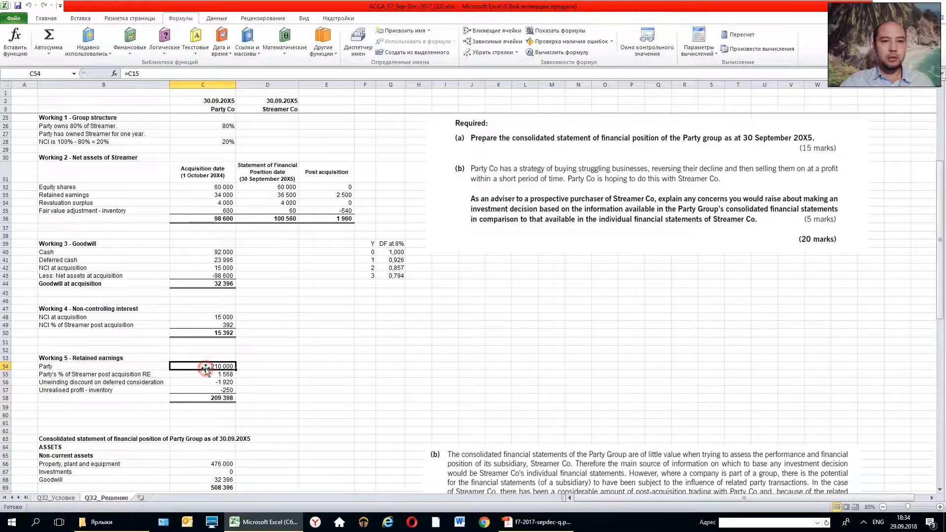
left_click(492, 31)
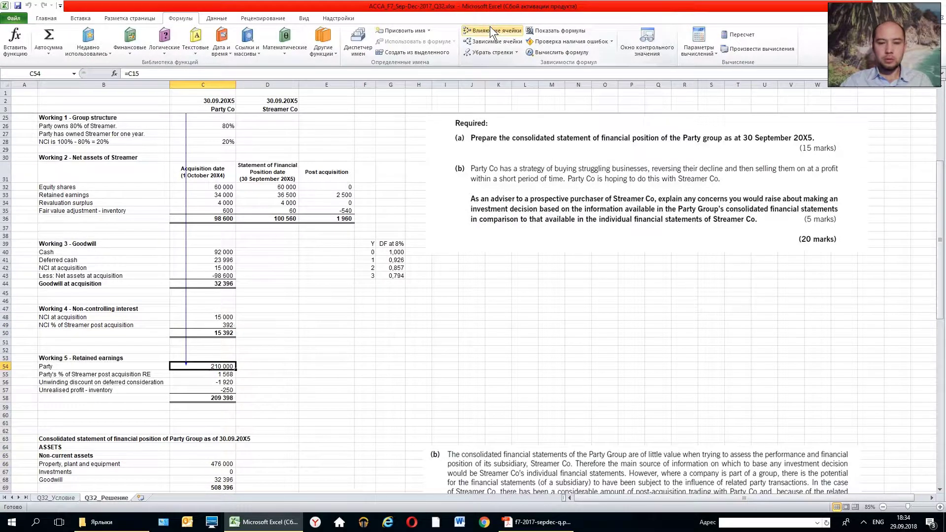
key("Down")
left_click(491, 31)
key("Down")
left_click(491, 31)
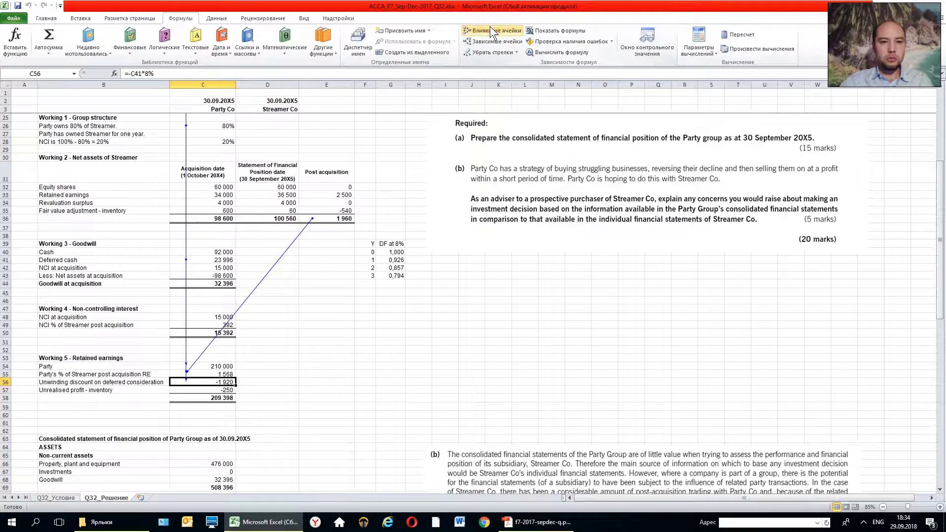
key("Down")
left_click(491, 31)
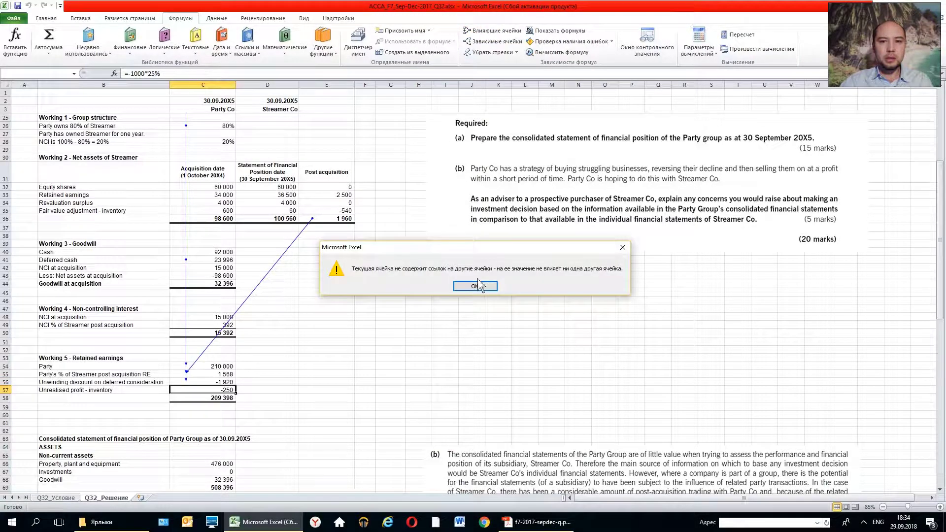
left_click(475, 287)
left_click(387, 321)
scroll(390, 316, "up", 5)
scroll(392, 311, "up", 2)
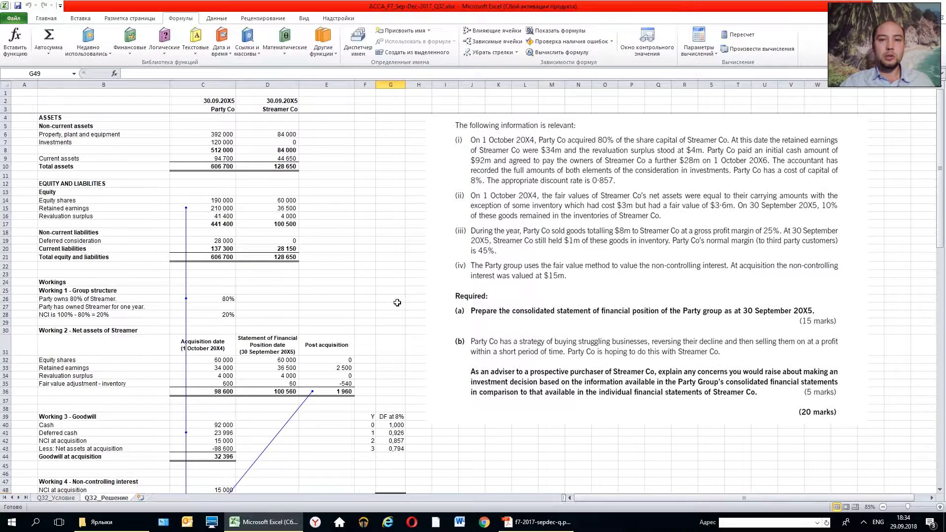
left_click(389, 282)
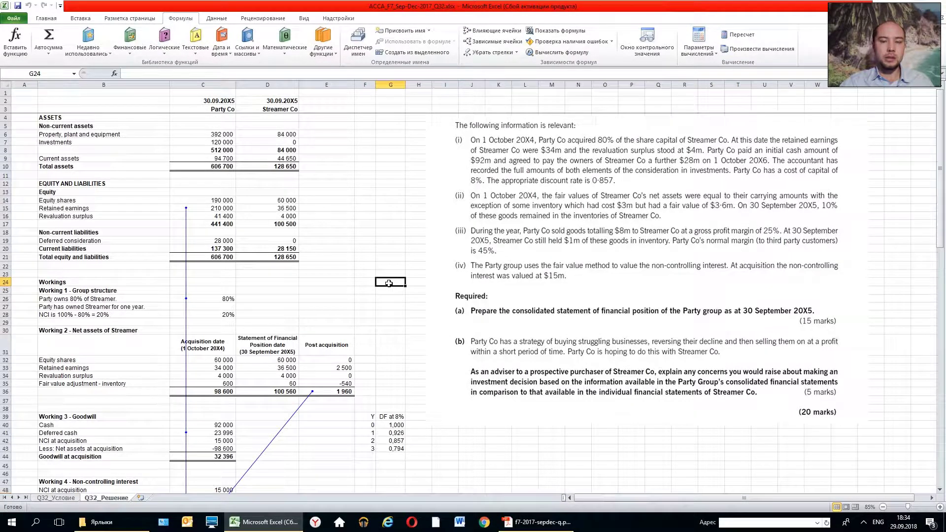
scroll(389, 283, "down", 5)
scroll(389, 284, "down", 3)
scroll(389, 283, "down", 8)
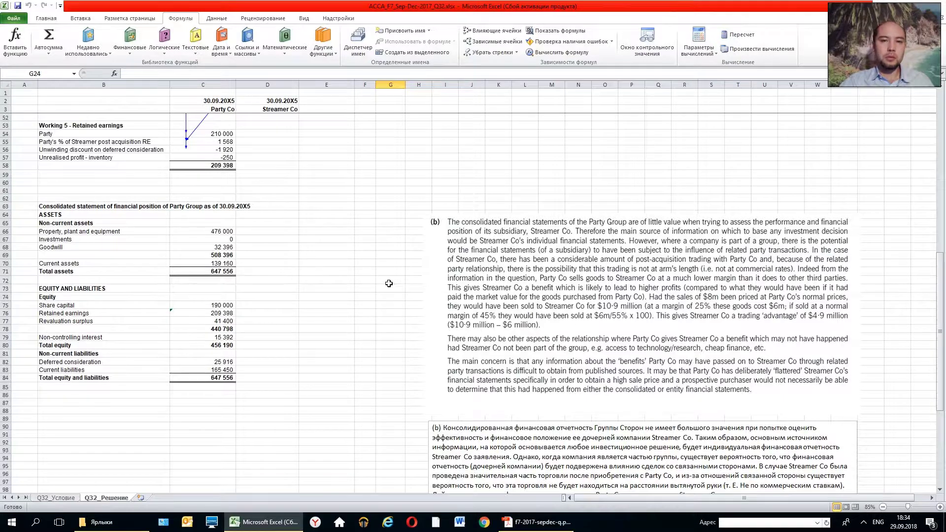
scroll(366, 212, "up", 8)
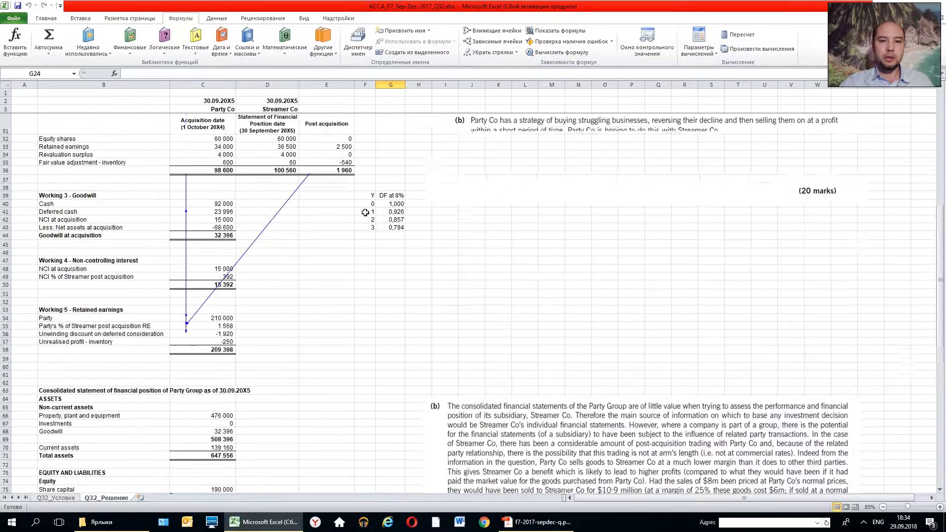
scroll(366, 212, "up", 8)
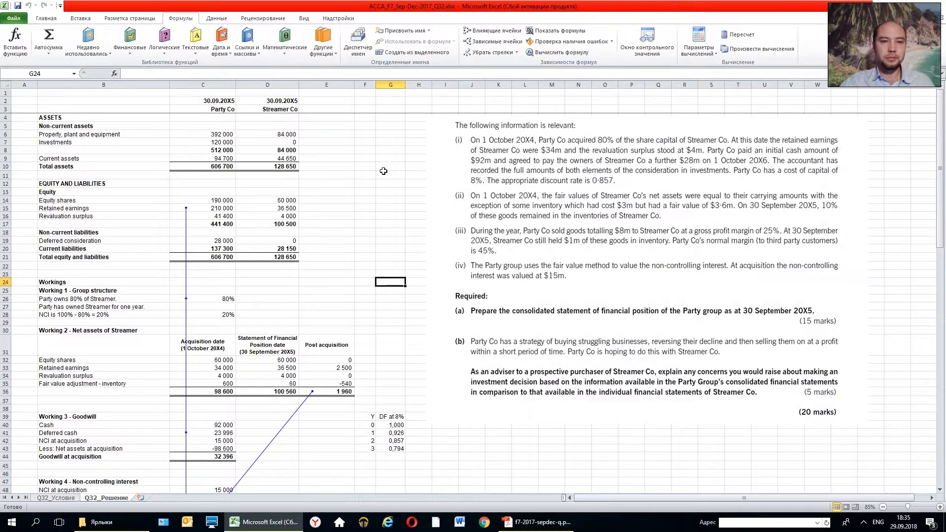
scroll(384, 171, "down", 9)
scroll(384, 171, "down", 10)
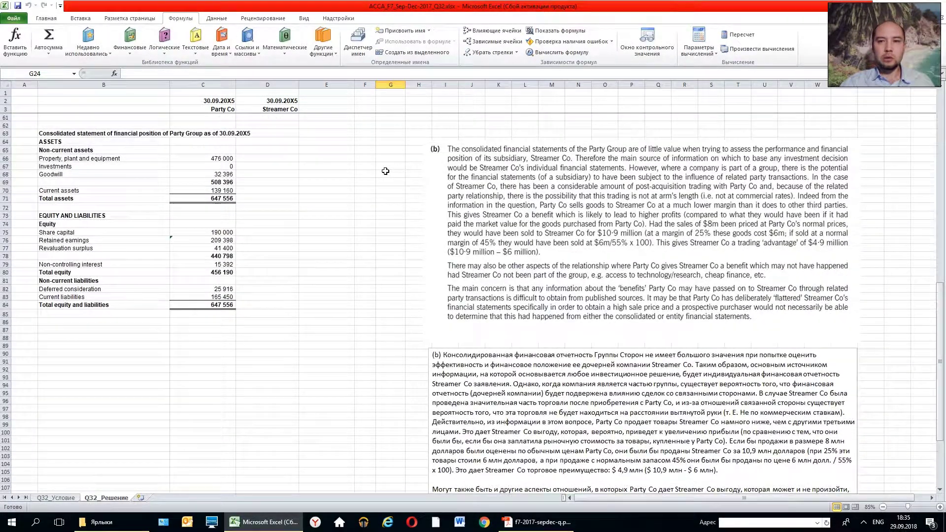
scroll(385, 171, "up", 5)
scroll(386, 171, "up", 5)
scroll(388, 171, "up", 5)
scroll(389, 171, "up", 4)
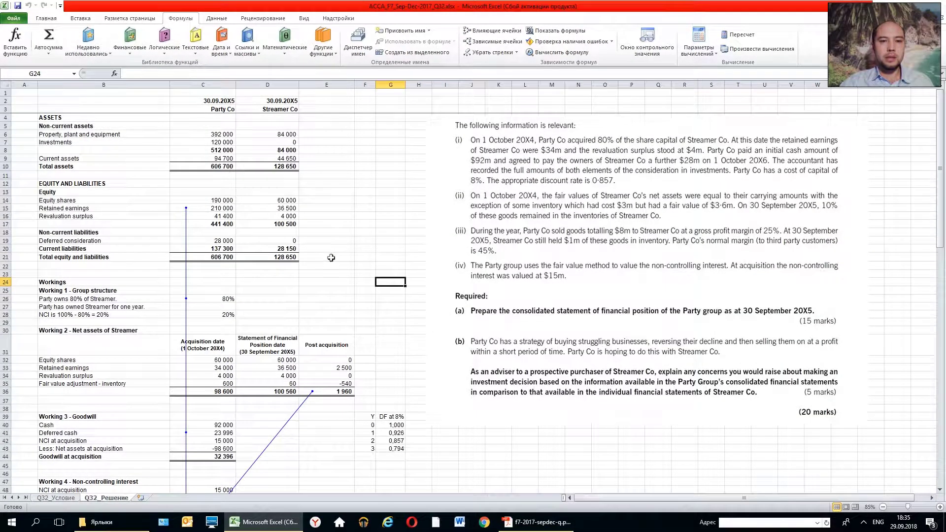
left_click(73, 93)
left_click_drag(116, 123, 210, 254)
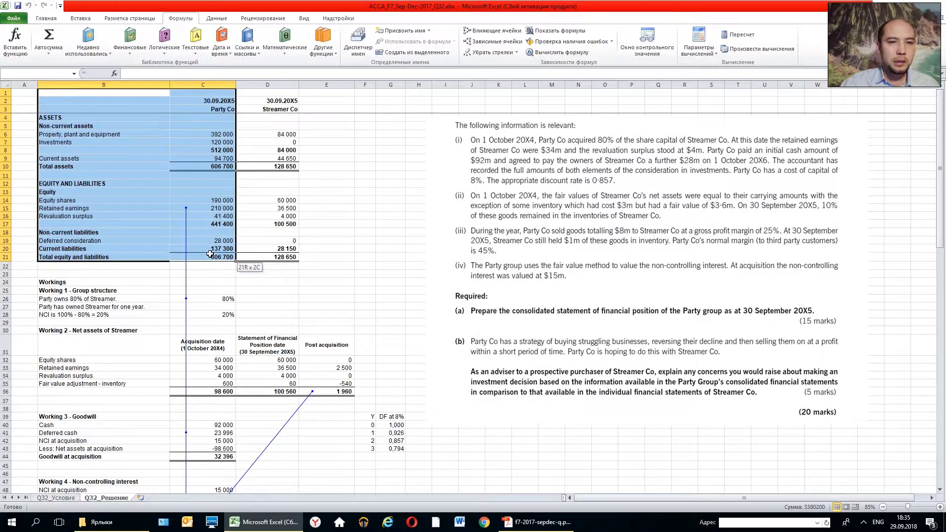
mouse_move(270, 257)
left_mouse_down()
mouse_move(297, 74)
mouse_move(285, 102)
left_mouse_up()
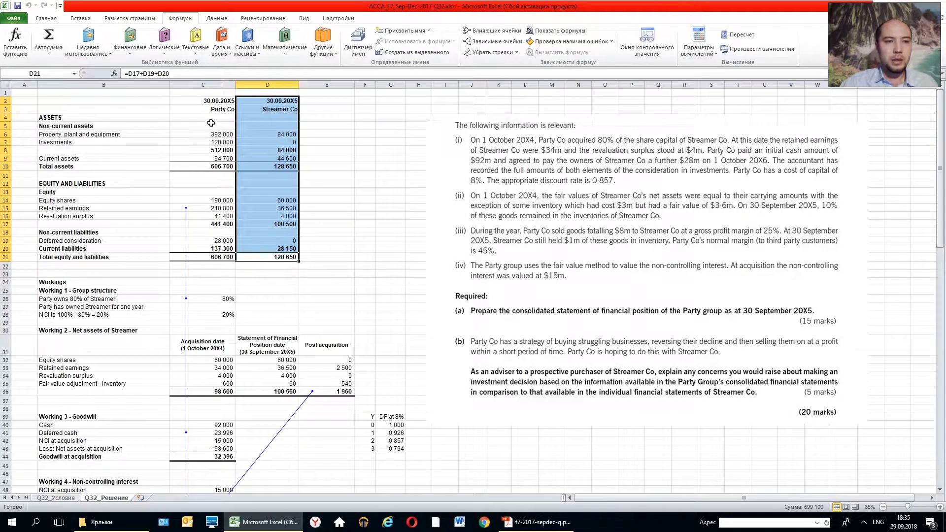
left_click_drag(102, 101, 200, 255)
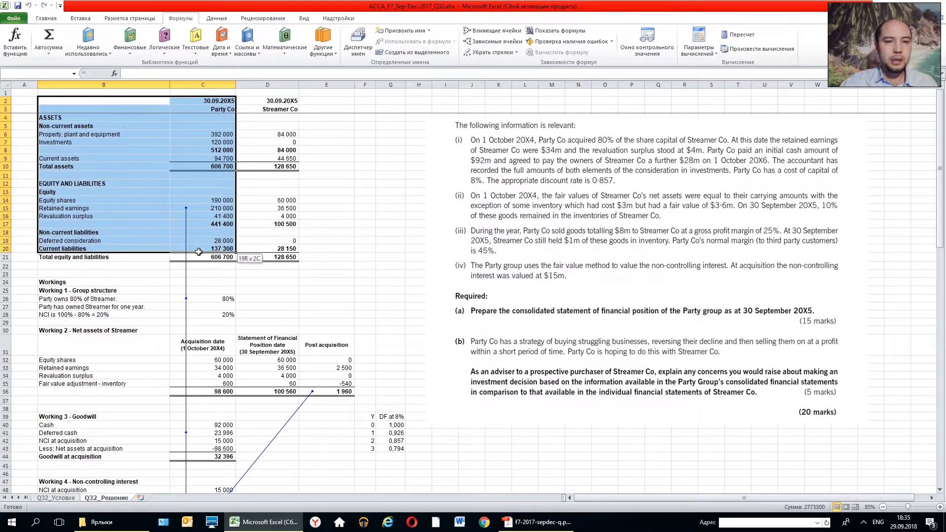
left_click(279, 100)
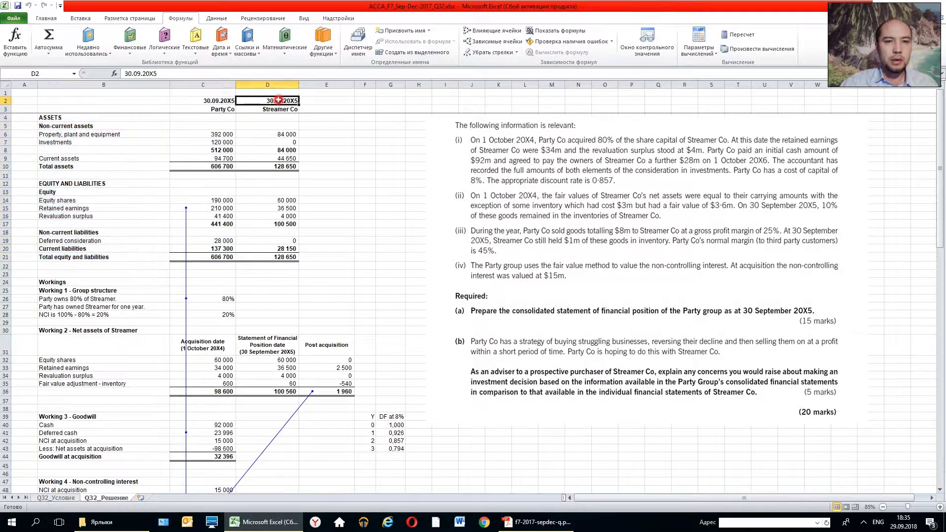
left_click_drag(276, 254, 288, 100)
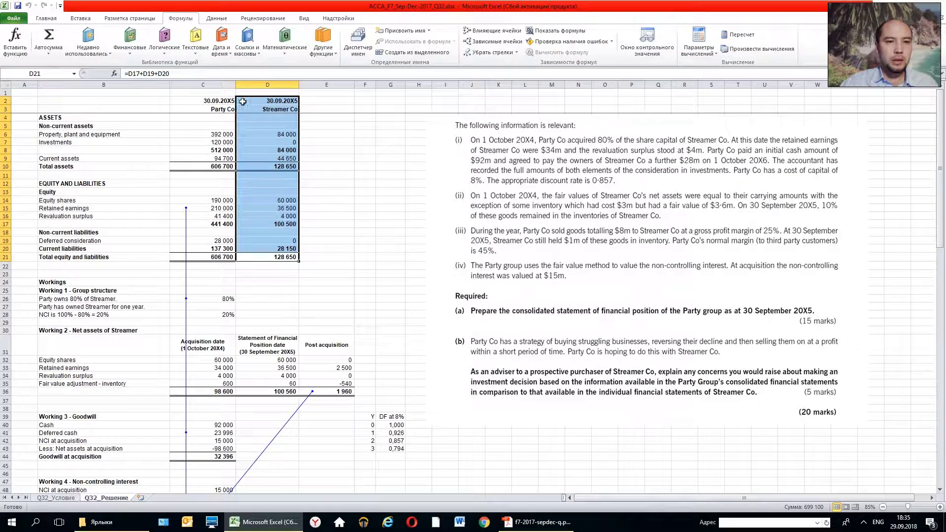
left_click_drag(216, 100, 196, 256)
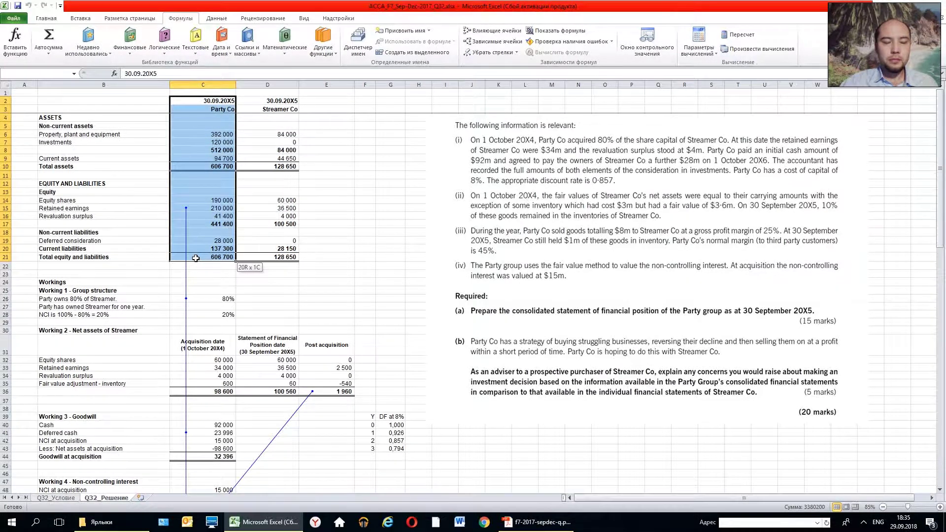
left_click_drag(196, 258, 196, 258)
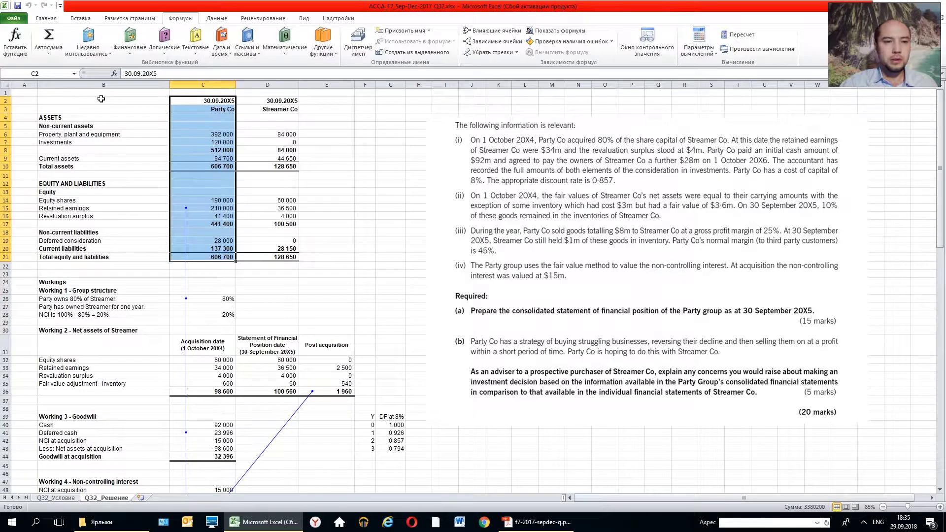
left_click(357, 207)
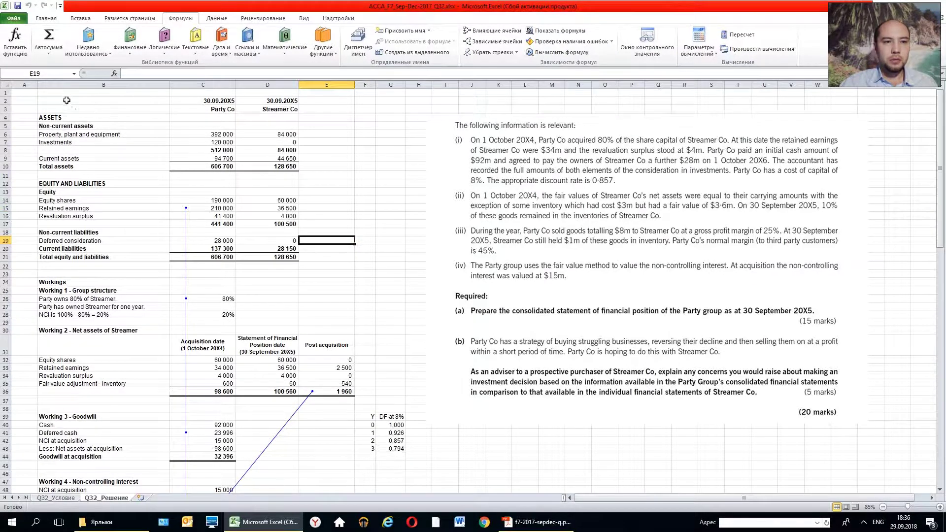
left_click_drag(62, 93, 324, 265)
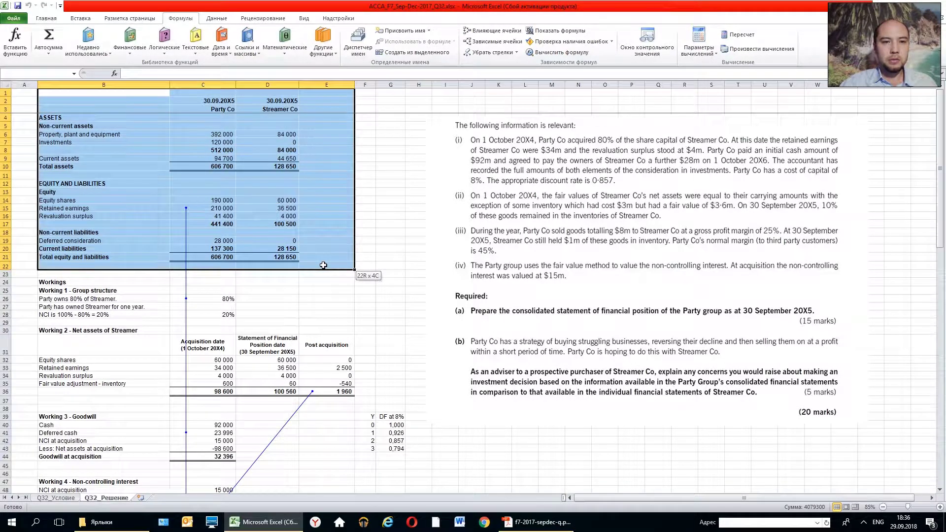
left_click(86, 133)
left_click_drag(129, 136, 289, 133)
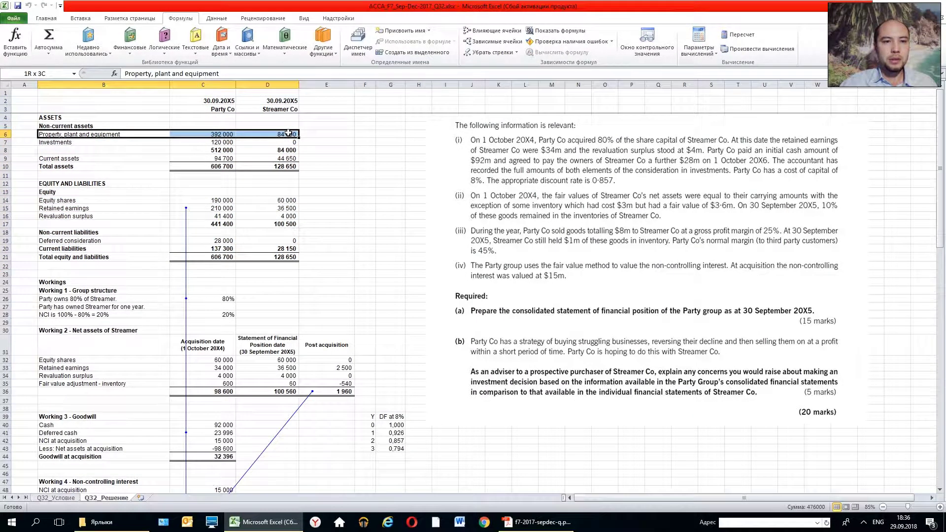
left_click(224, 134)
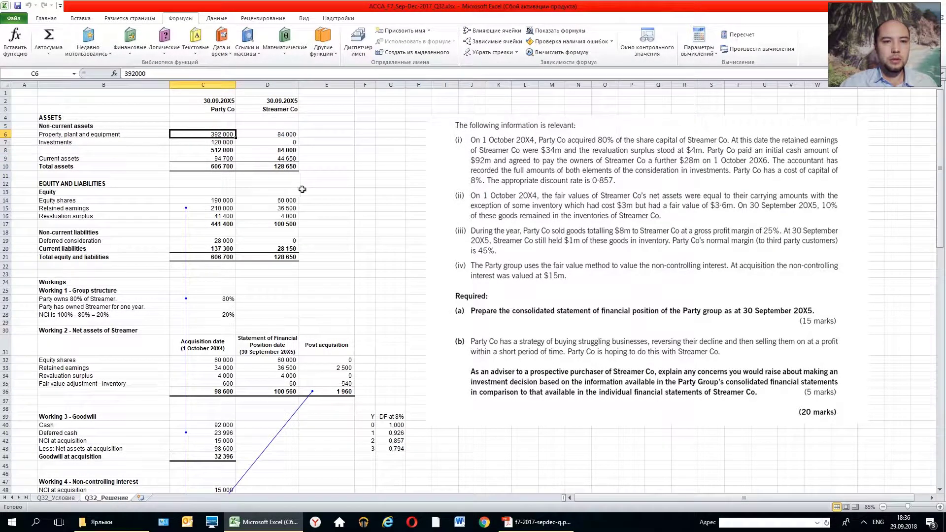
left_click(297, 136)
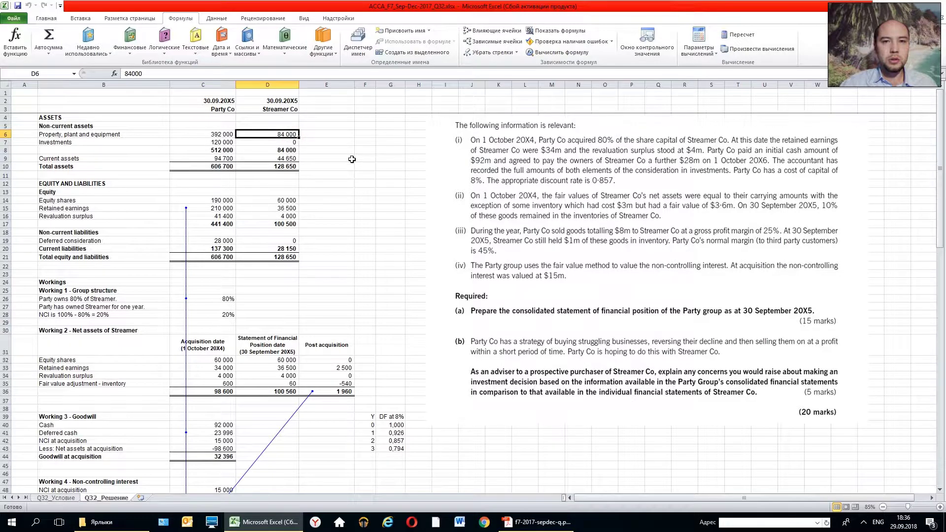
left_click(121, 143)
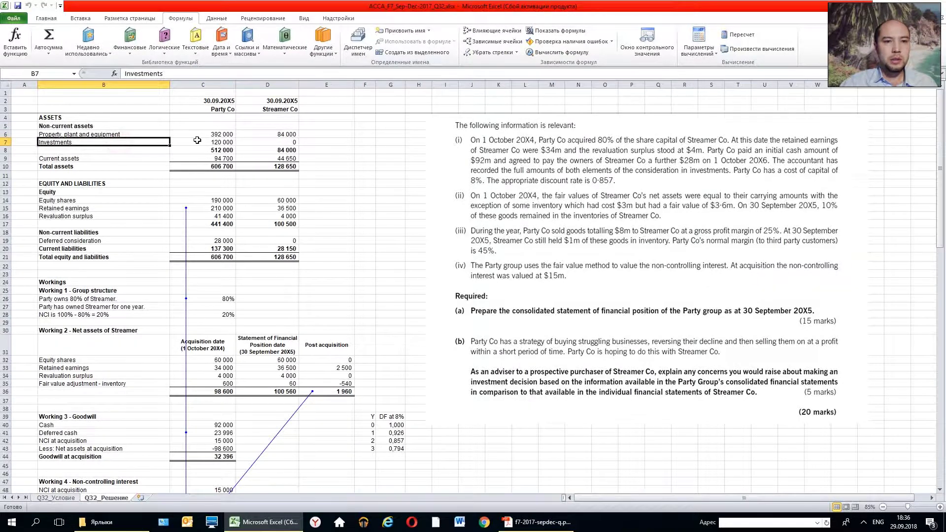
left_click(211, 142)
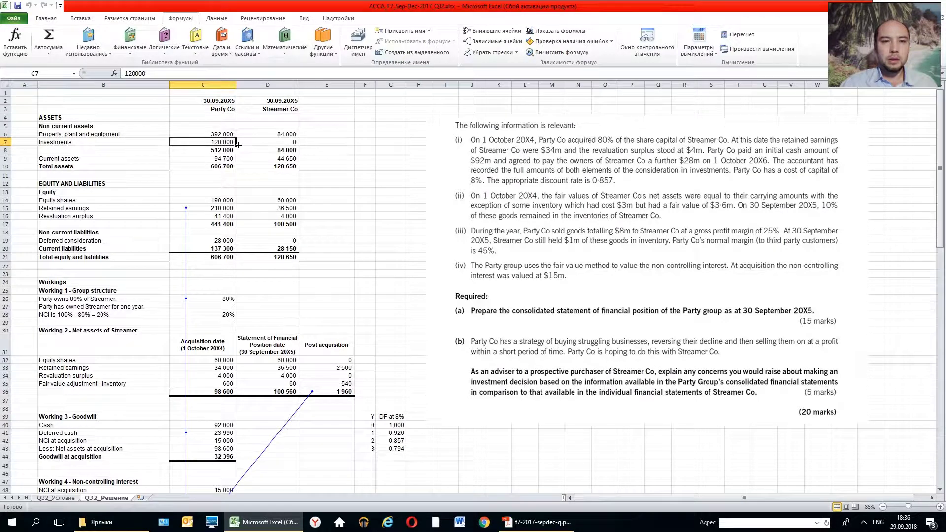
left_click(271, 142)
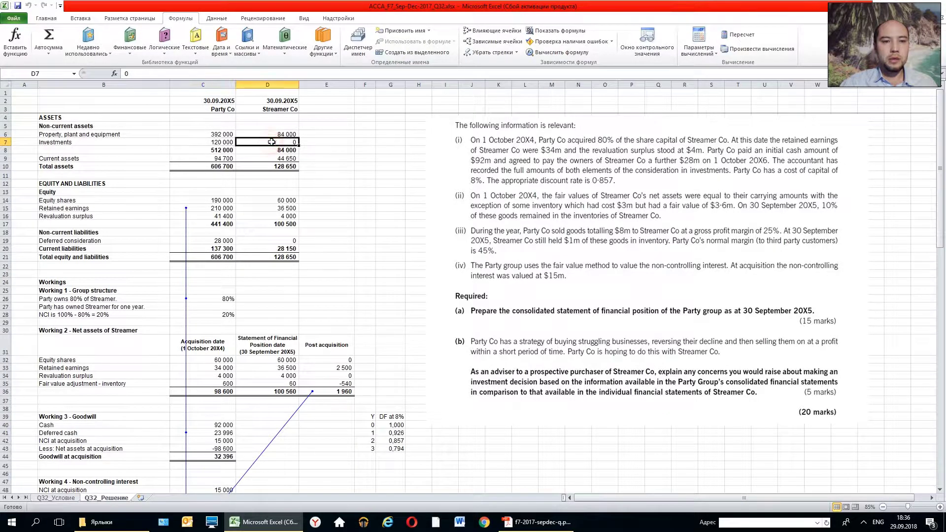
left_click(224, 141)
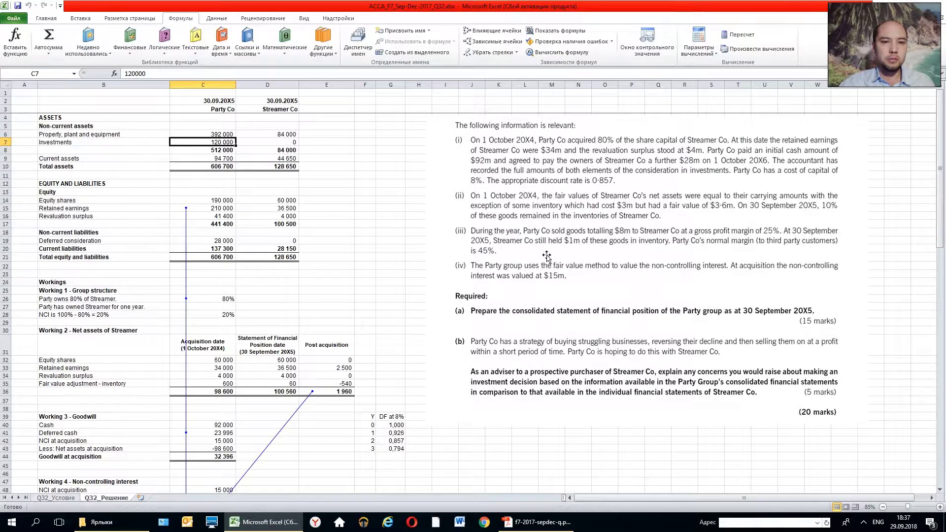
left_click_drag(214, 150, 265, 155)
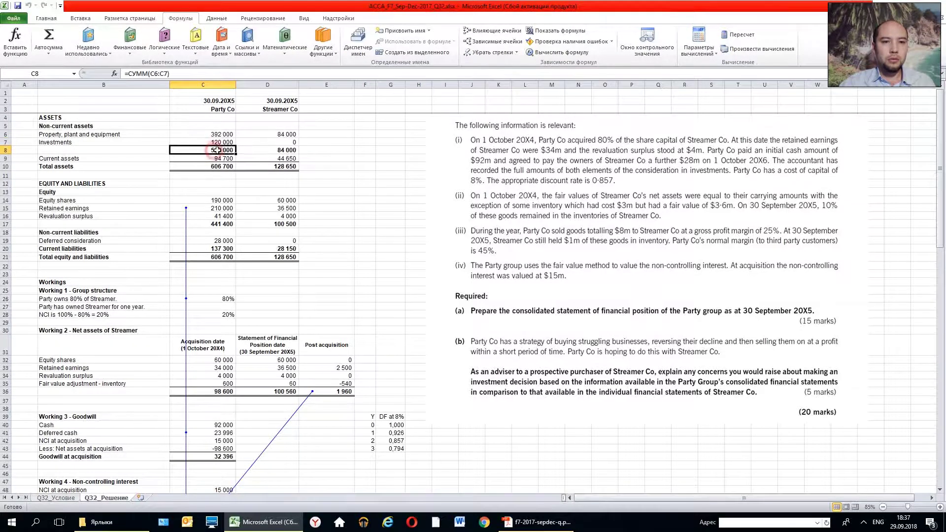
left_click(226, 150)
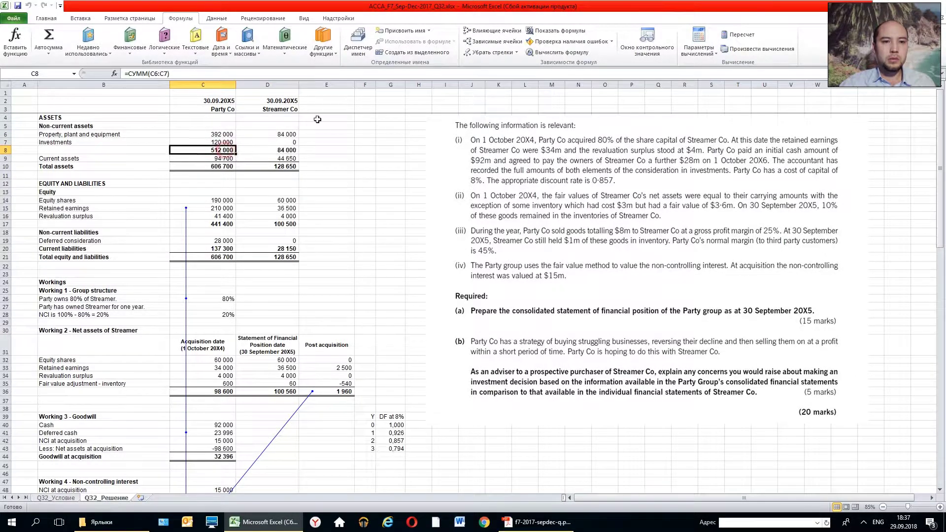
left_click(492, 30)
left_click(278, 150)
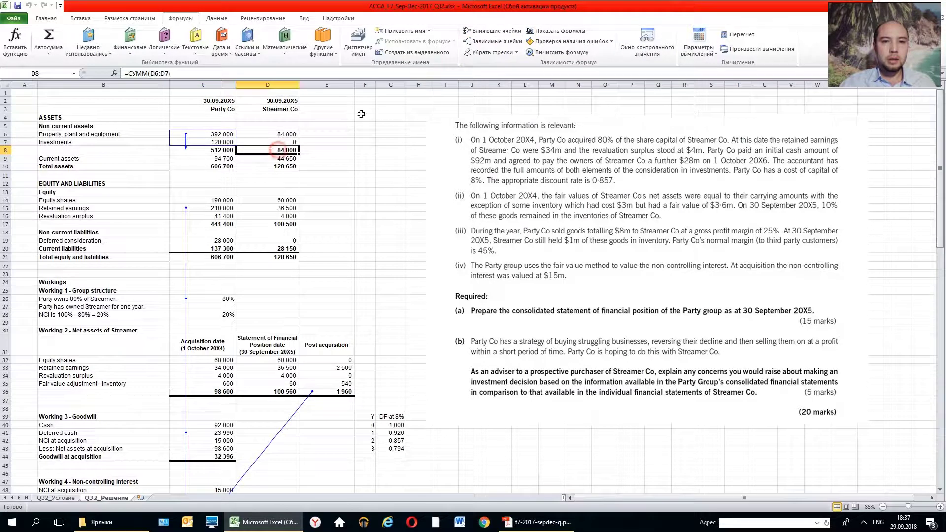
left_click(492, 30)
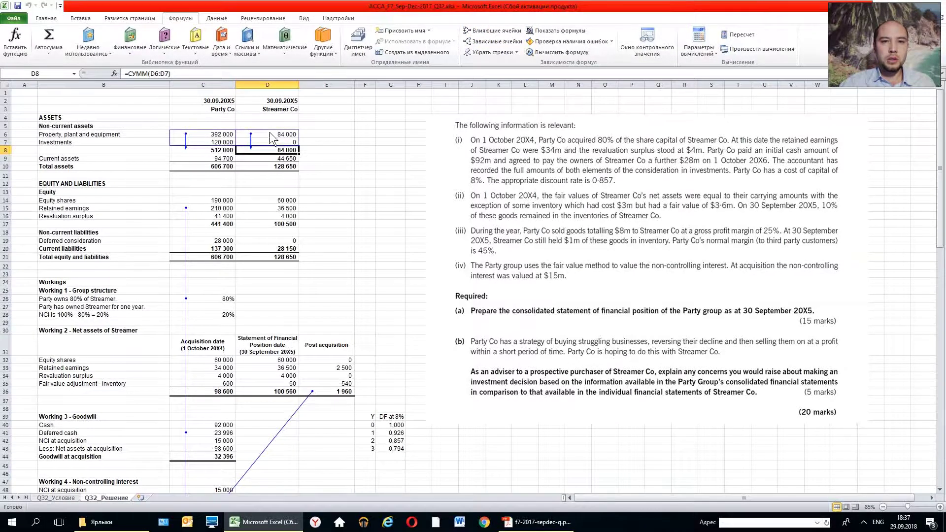
left_click(221, 158)
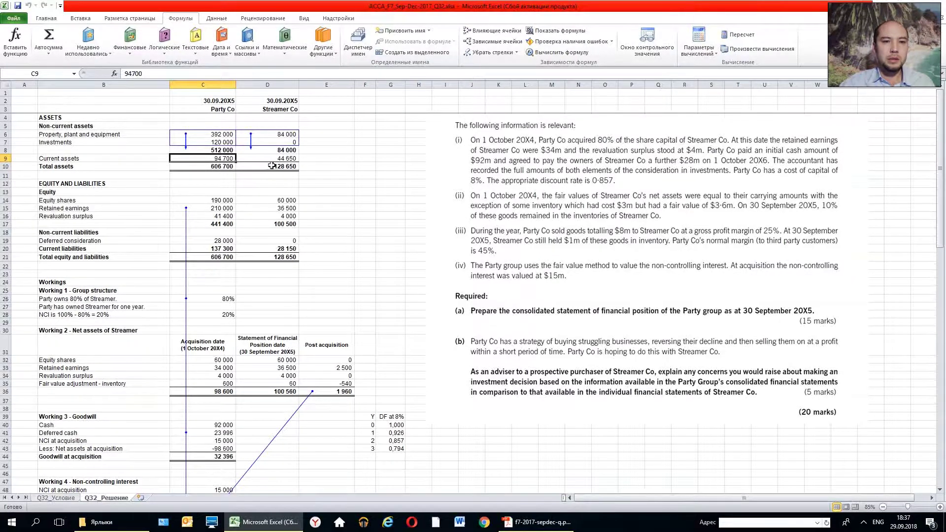
left_click(261, 159)
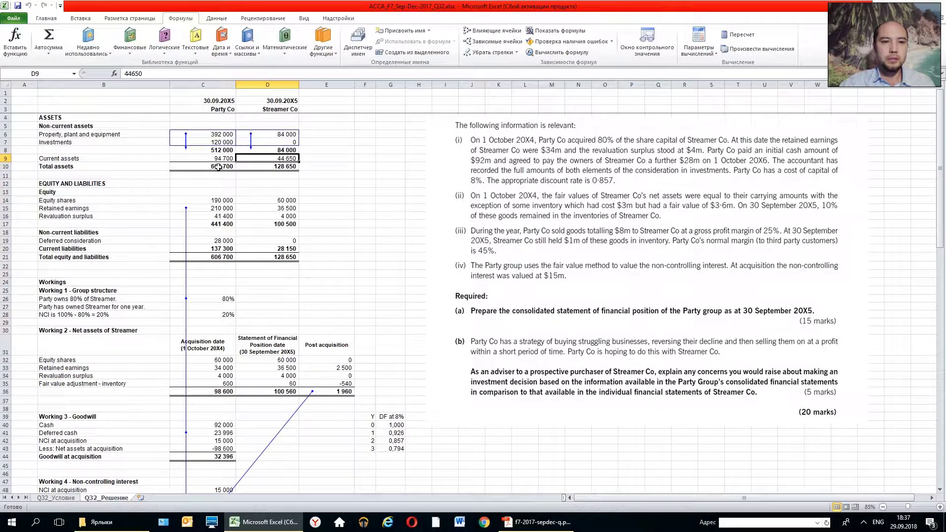
left_click(211, 165)
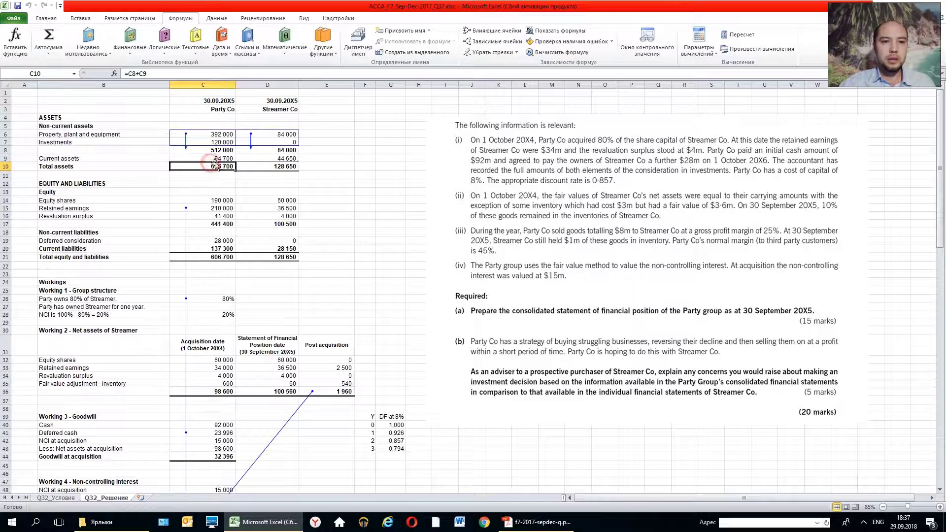
left_click(490, 52)
left_click(494, 30)
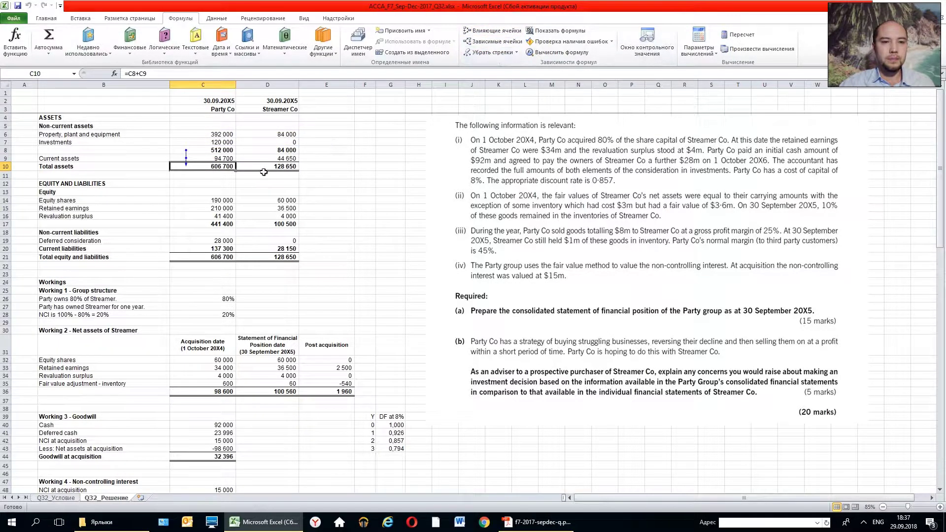
left_click(229, 150)
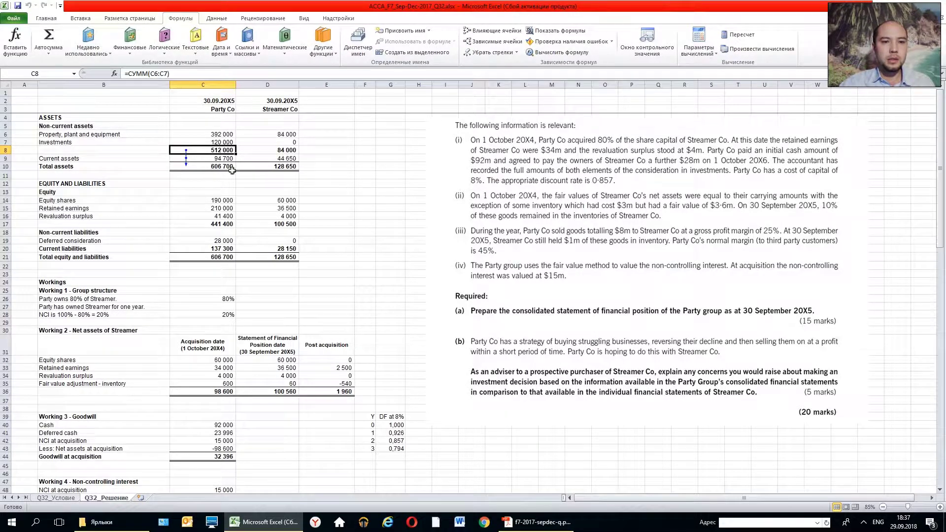
left_click(217, 157)
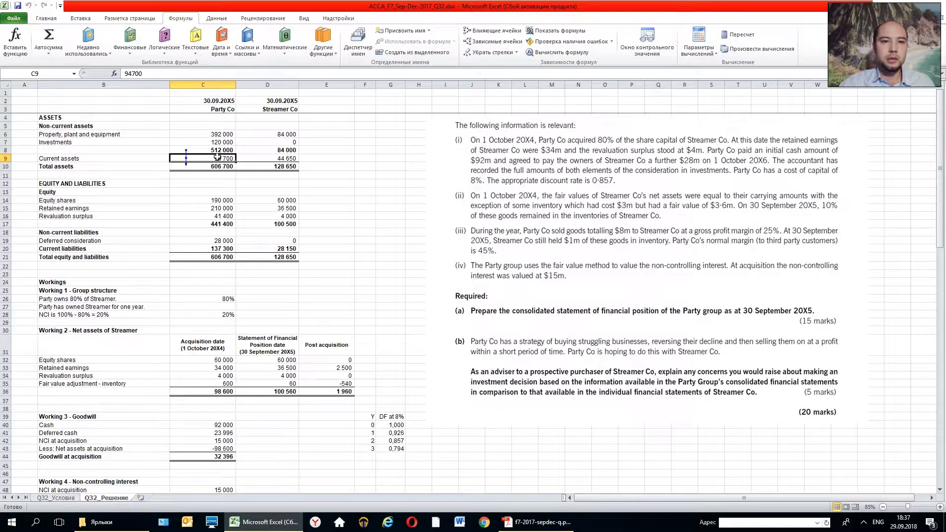
left_click(216, 176)
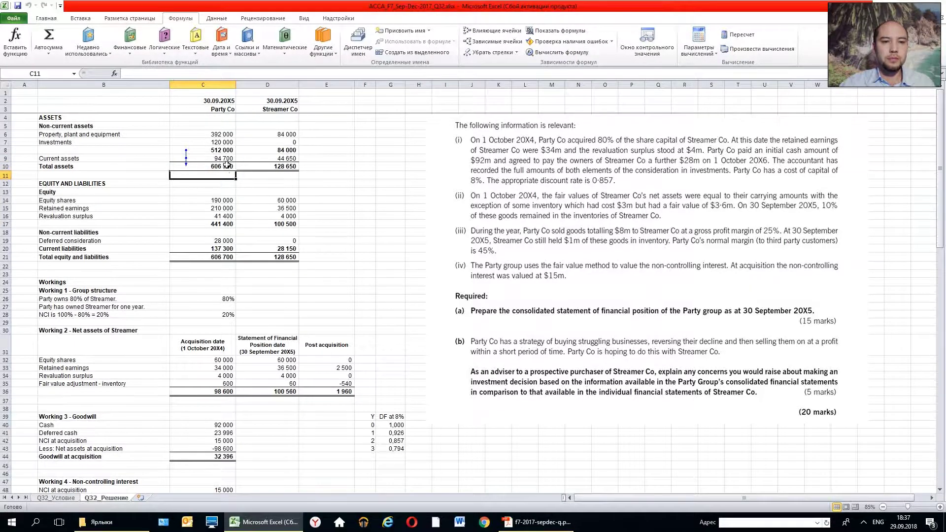
left_click(227, 165)
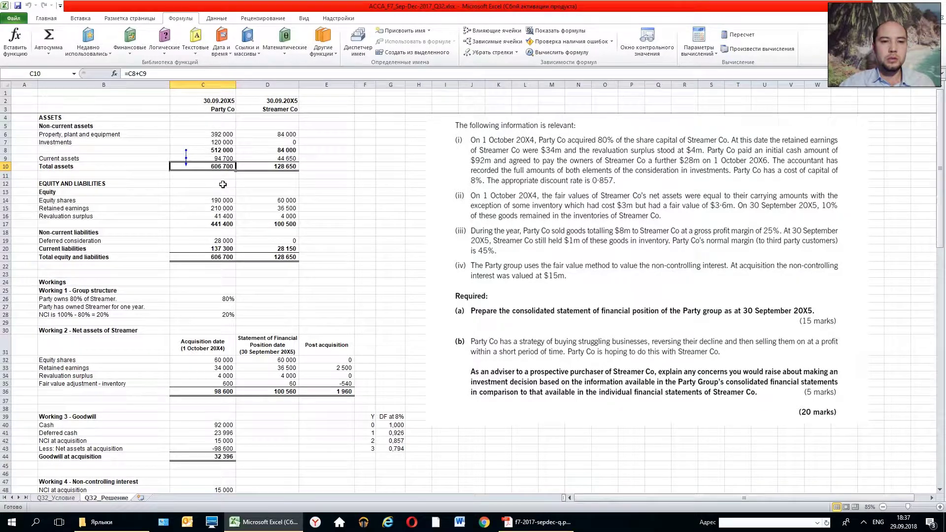
left_click(259, 183)
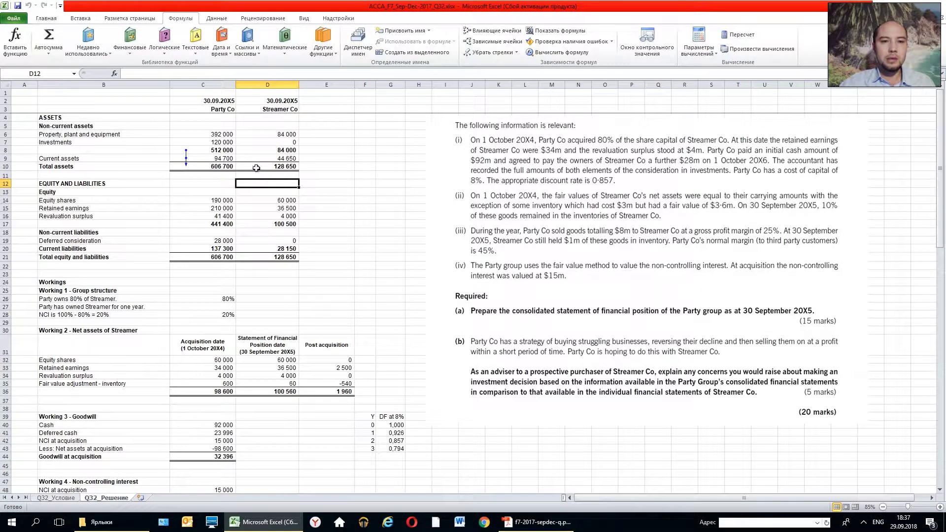
left_click(256, 168)
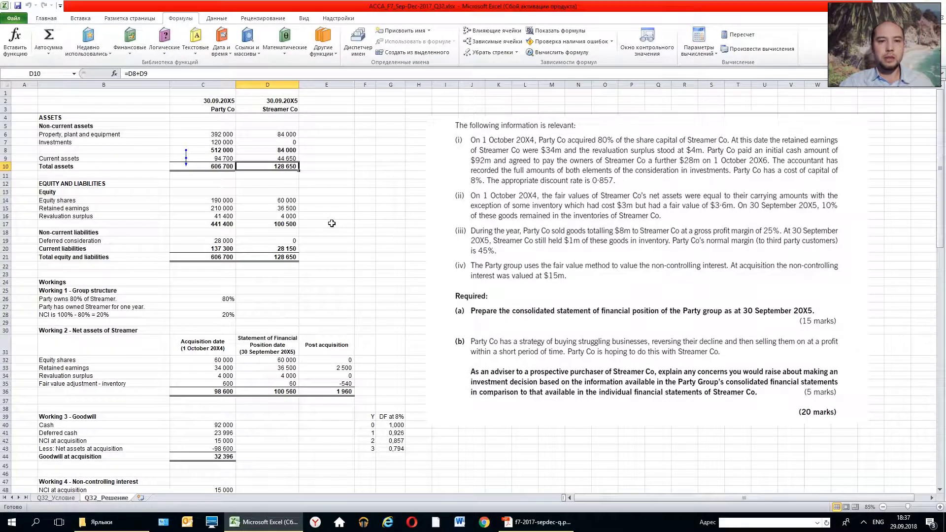
Step: Delete the empty column A so the row labels start in the first column
scroll(331, 223, "up", 1)
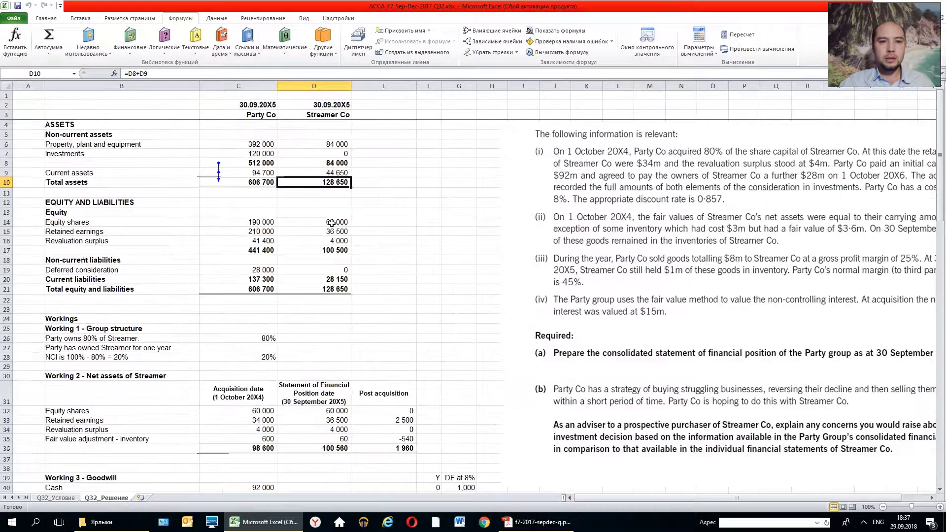
left_click(413, 202)
scroll(417, 202, "up", 1)
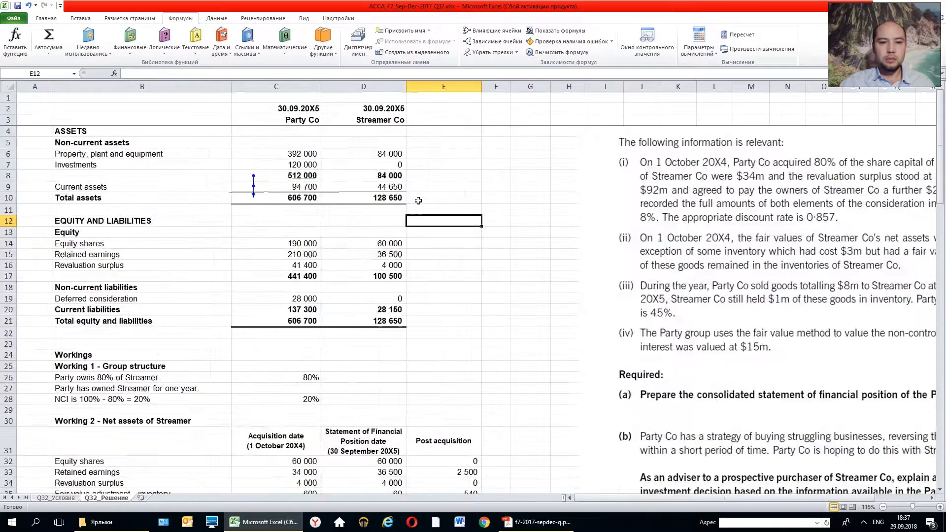
scroll(419, 201, "down", 1)
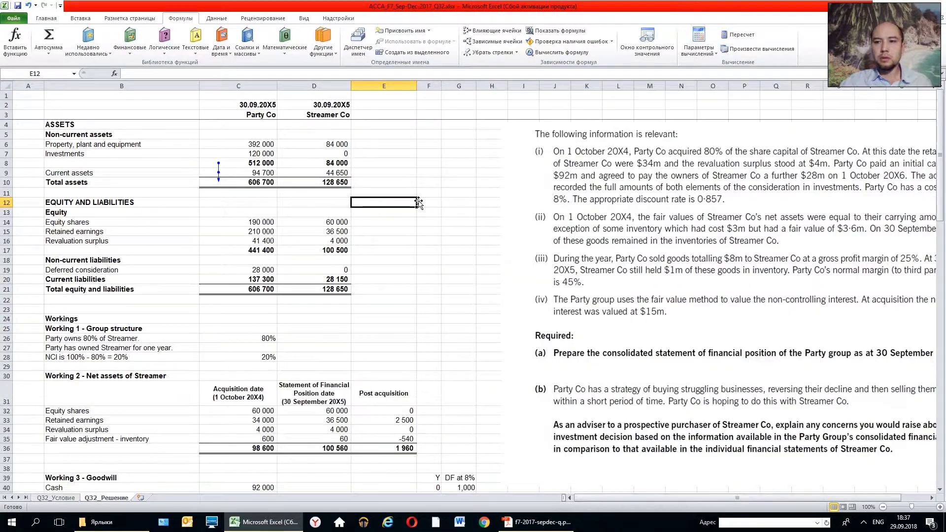
scroll(419, 202, "down", 5)
scroll(418, 202, "up", 5)
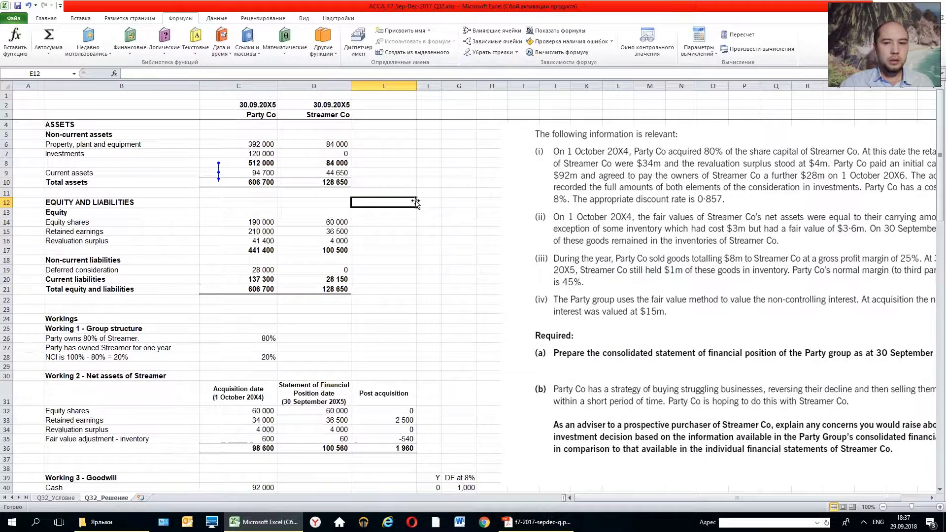
scroll(416, 202, "down", 7)
scroll(417, 202, "down", 3)
scroll(417, 202, "down", 6)
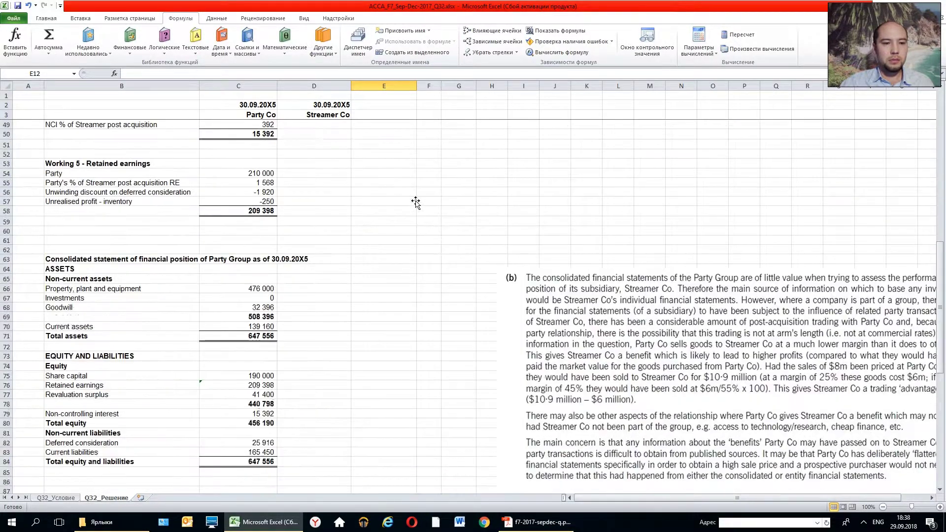
scroll(416, 202, "up", 13)
scroll(416, 202, "up", 2)
left_click(28, 86)
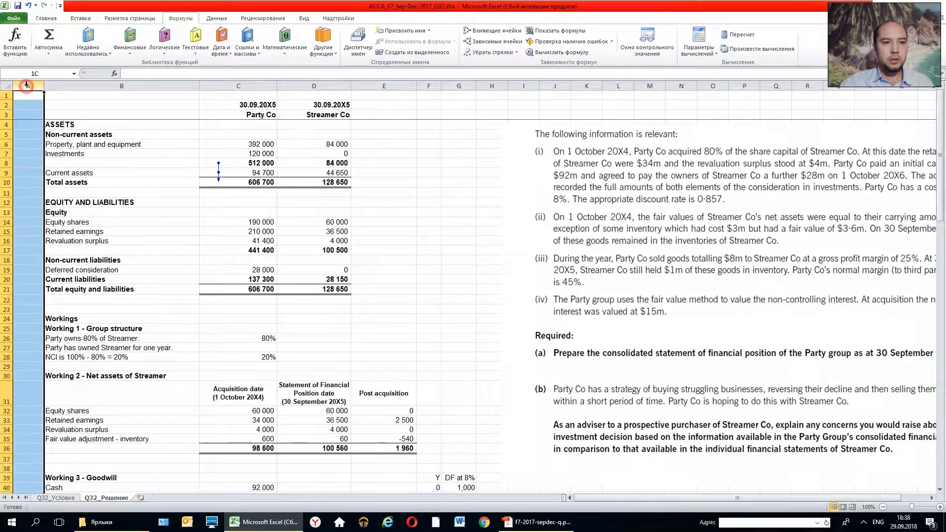
right_click(28, 88)
left_click(54, 162)
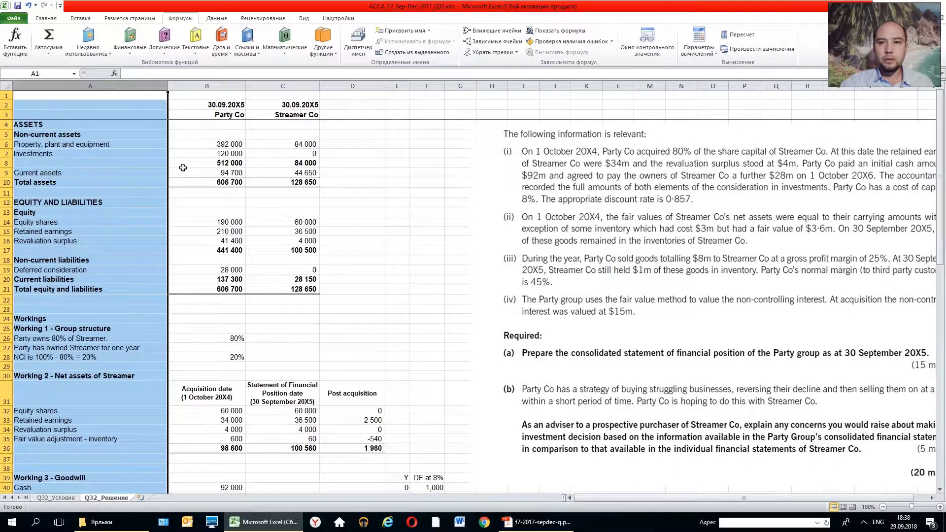
left_click(415, 168)
Step: Select the question picture, then bring up the options for column G beneath it
scroll(415, 168, "down", 7)
scroll(416, 168, "down", 1)
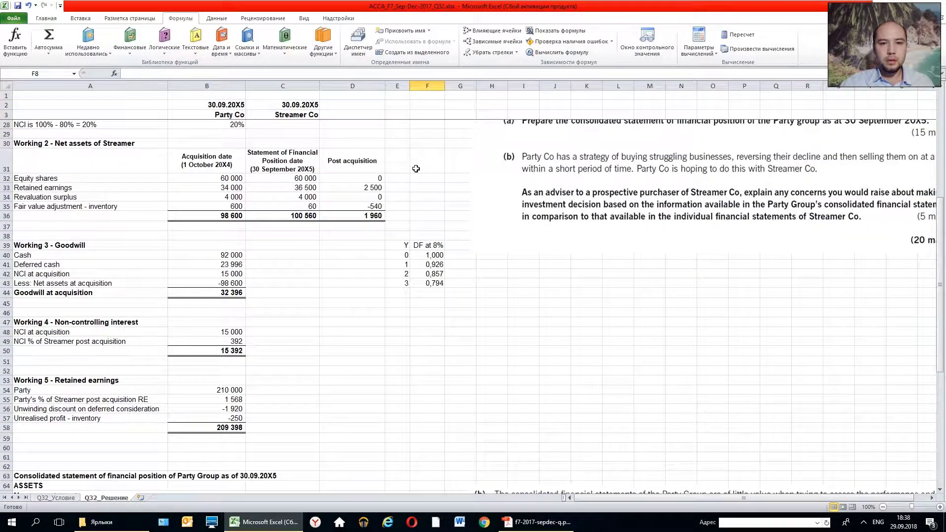
scroll(416, 168, "down", 4)
scroll(417, 169, "down", 7)
scroll(416, 168, "down", 6)
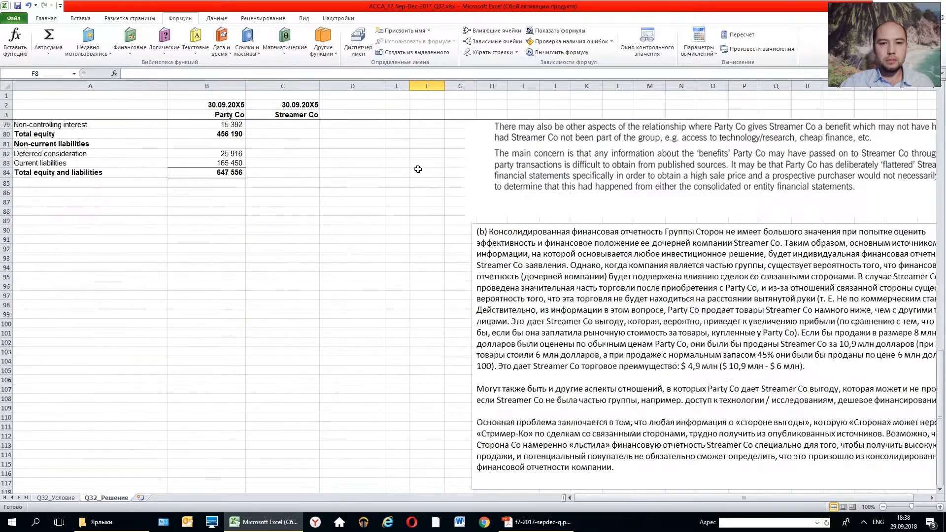
scroll(418, 169, "up", 2)
scroll(419, 169, "up", 15)
scroll(436, 166, "up", 8)
left_click(561, 166)
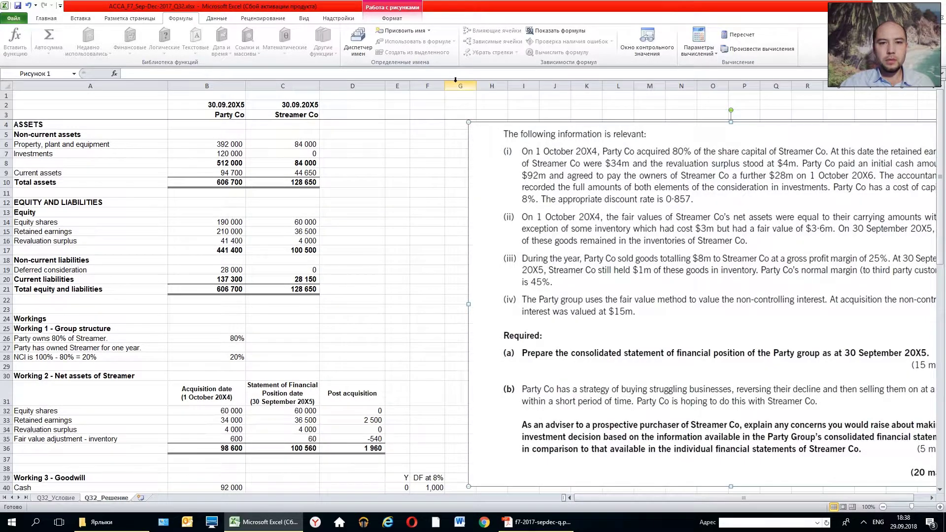
right_click(456, 85)
Step: Delete the blank column G under the question picture
left_click(483, 157)
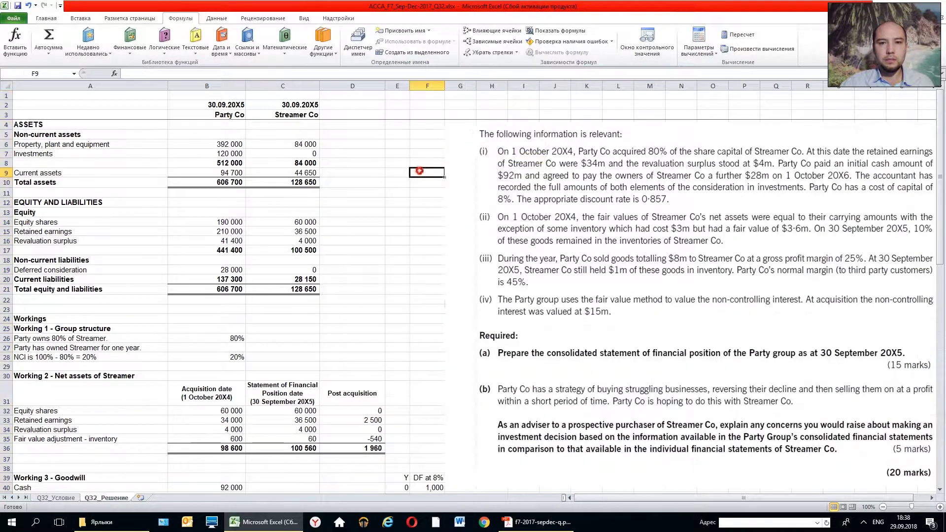
left_click(419, 171)
scroll(419, 171, "down", 8)
scroll(419, 171, "down", 6)
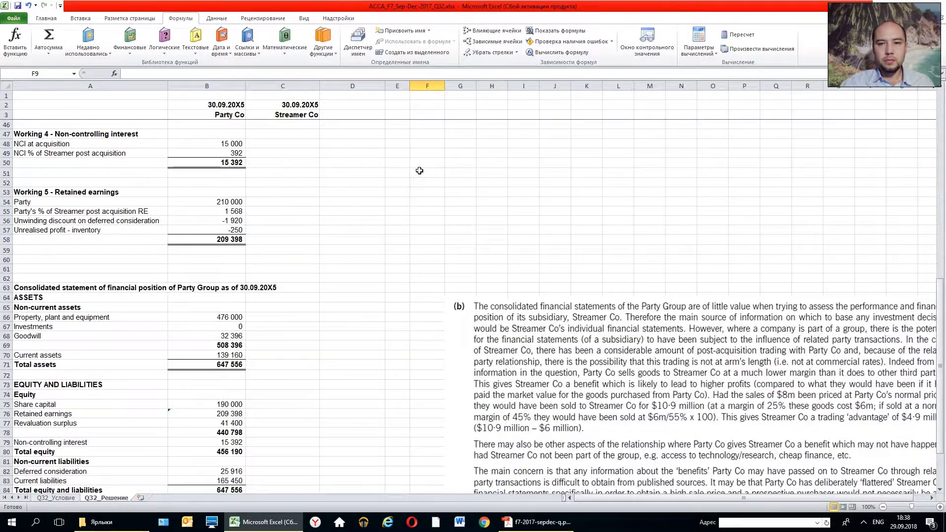
scroll(419, 170, "up", 10)
scroll(419, 170, "up", 4)
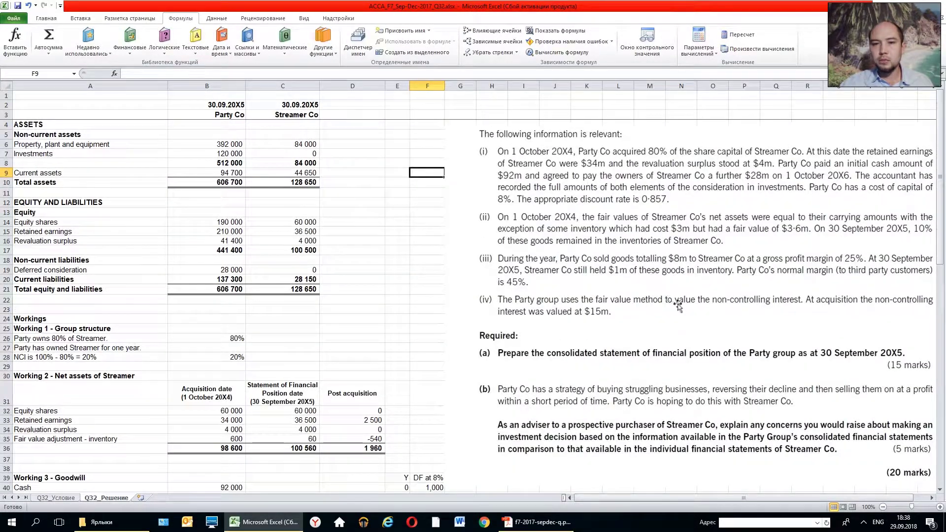
Step: Narrow the question picture and the answer (b) picture
left_click(677, 305)
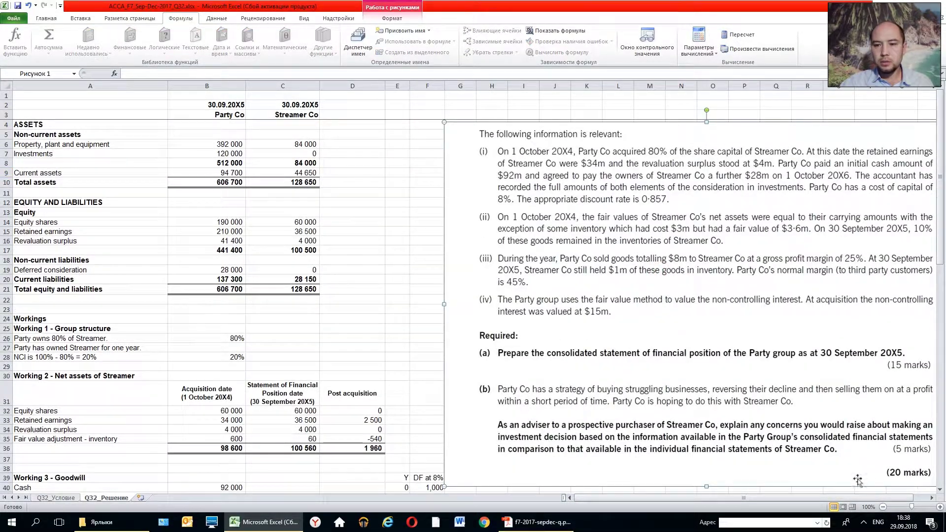
left_click(931, 498)
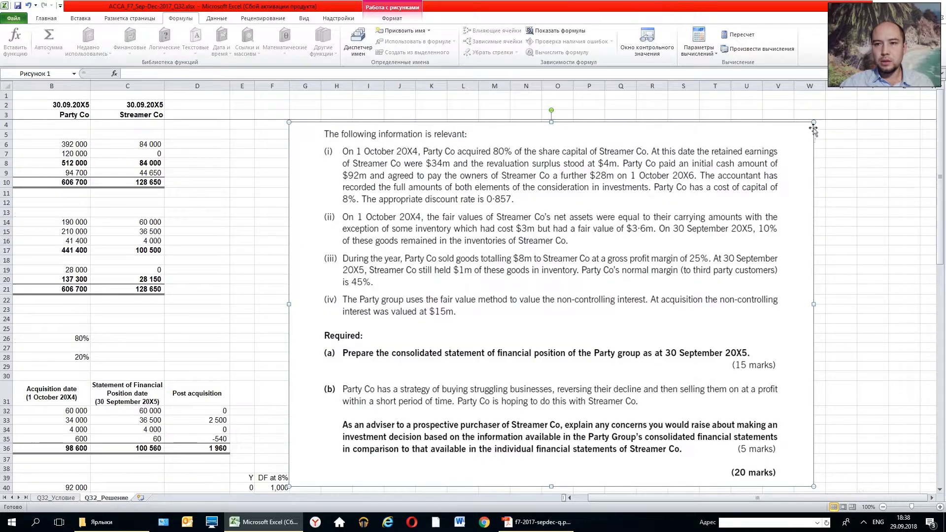
left_click_drag(814, 122, 798, 138)
scroll(813, 221, "down", 7)
scroll(813, 222, "down", 7)
left_click(726, 347)
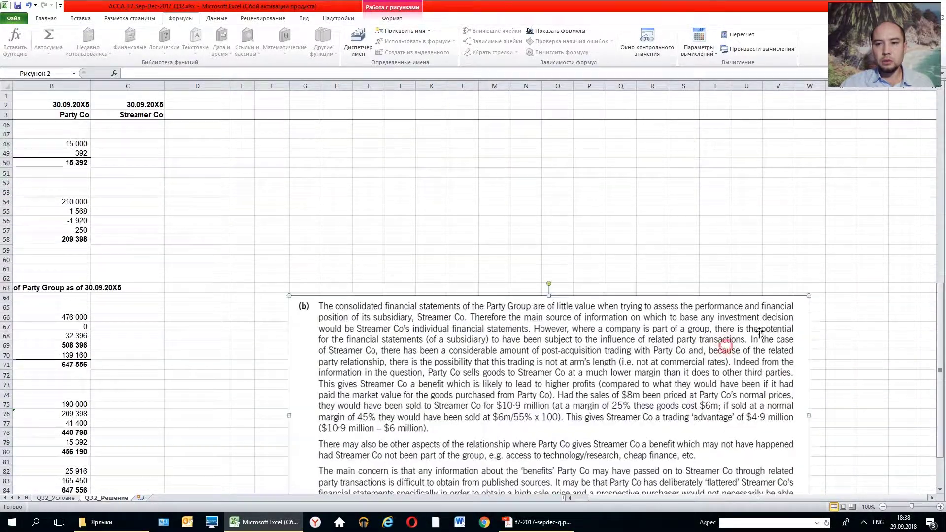
left_click_drag(809, 295, 789, 304)
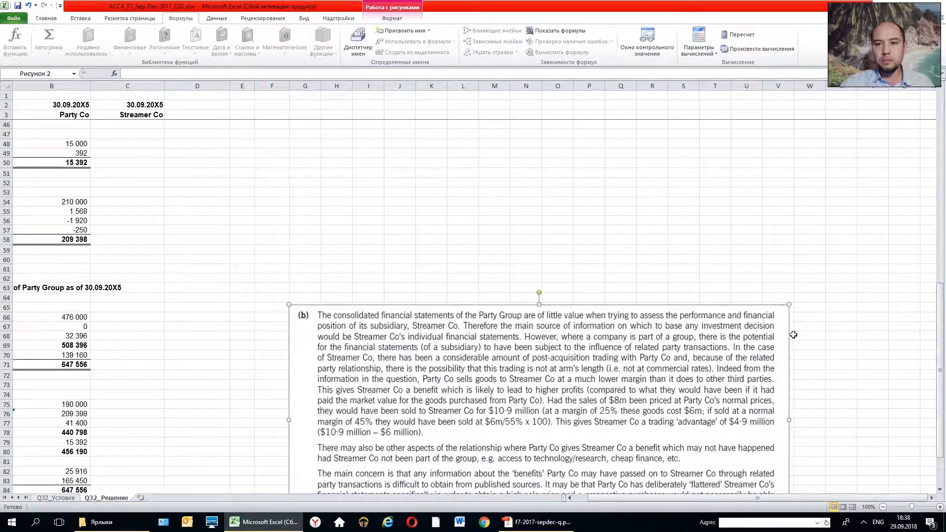
Step: Narrow the Russian translation text box and review the resulting layout
left_click(569, 497)
scroll(745, 472, "down", 12)
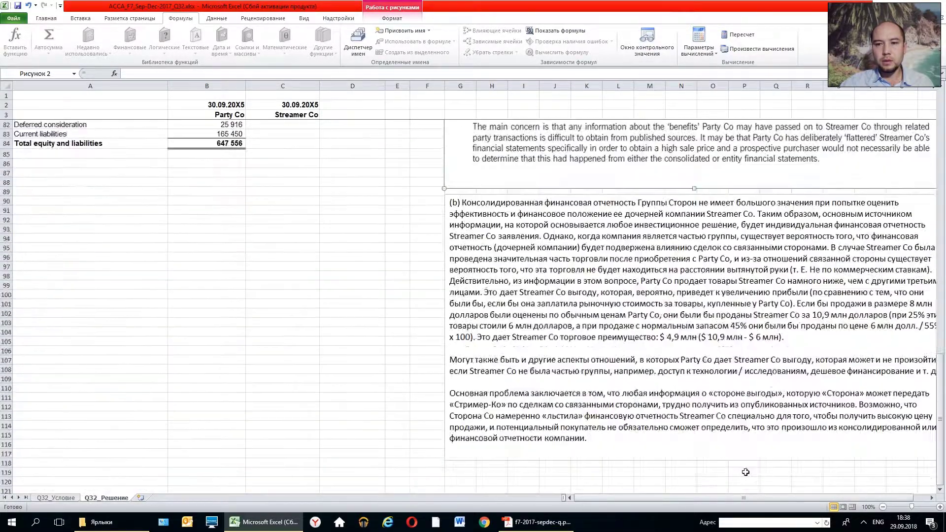
left_click(765, 359)
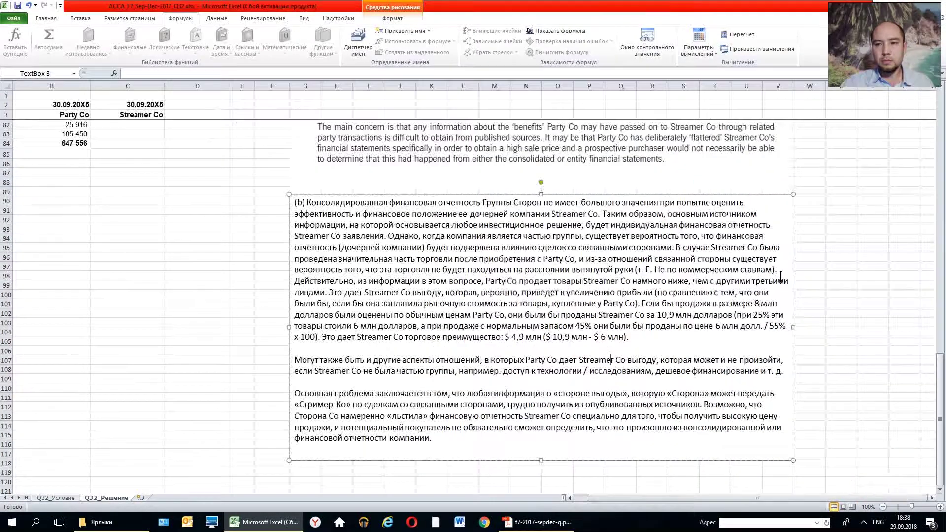
left_click_drag(793, 194, 776, 205)
left_click(809, 212)
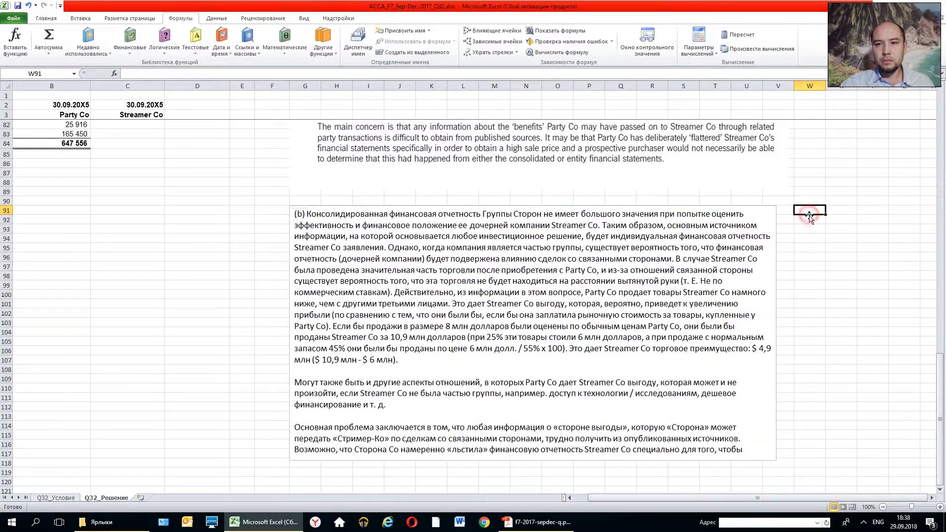
scroll(809, 214, "up", 13)
scroll(809, 214, "up", 13)
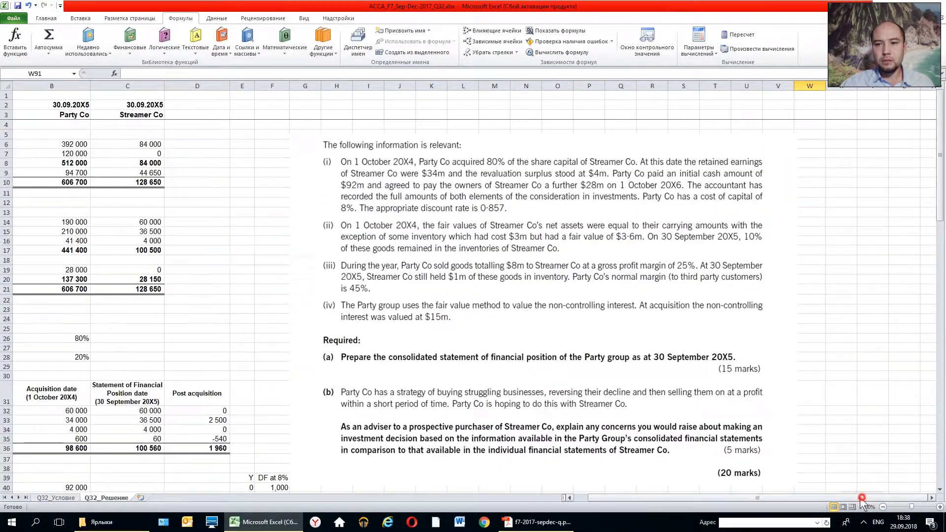
left_click_drag(861, 499, 758, 497)
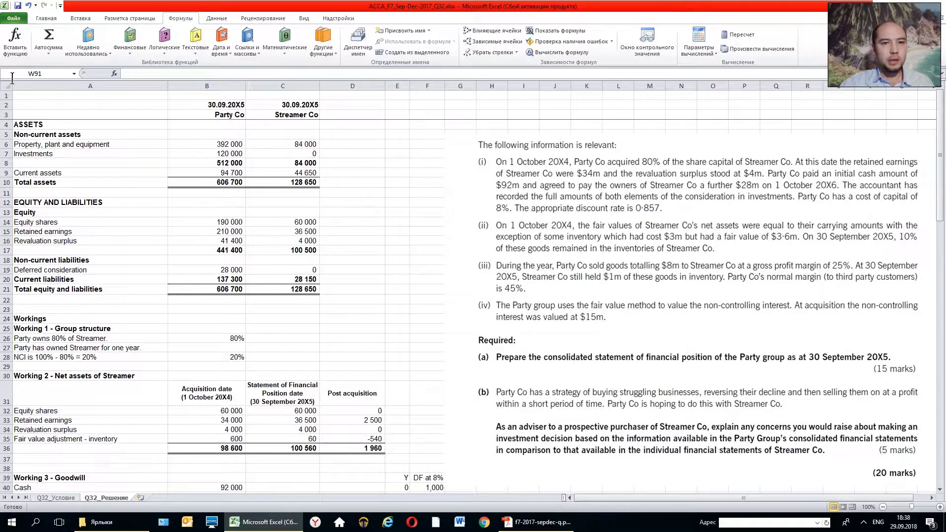
scroll(493, 168, "down", 1)
scroll(492, 162, "down", 5)
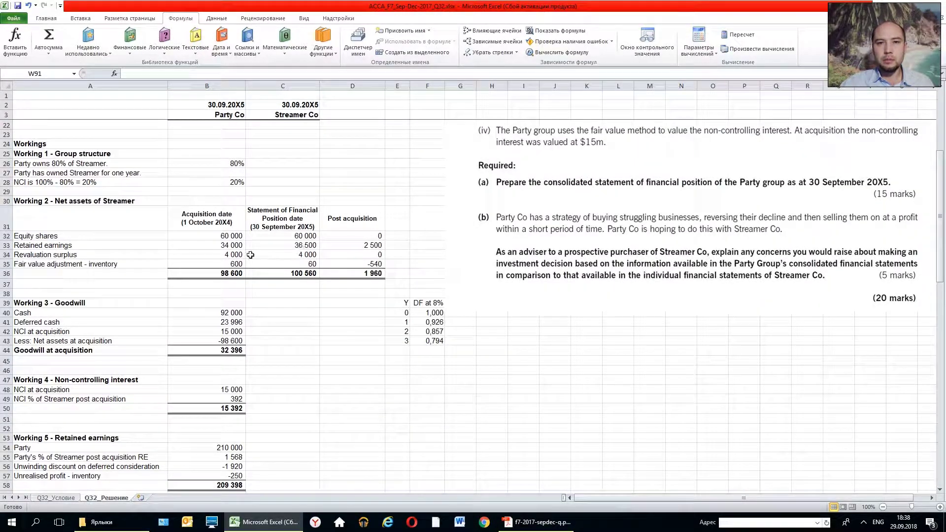
scroll(704, 334, "down", 9)
scroll(704, 334, "down", 9)
scroll(703, 334, "down", 3)
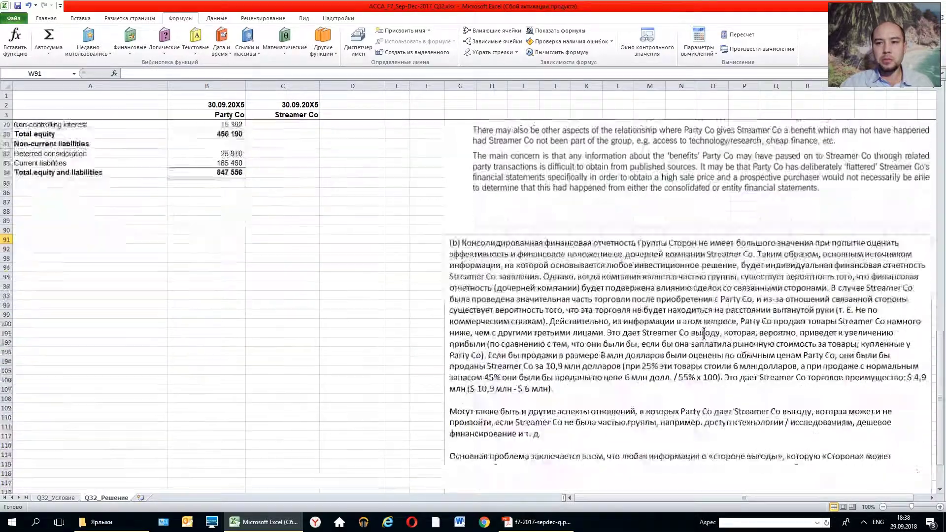
scroll(704, 334, "up", 5)
scroll(704, 334, "up", 6)
scroll(703, 334, "up", 6)
scroll(704, 334, "up", 5)
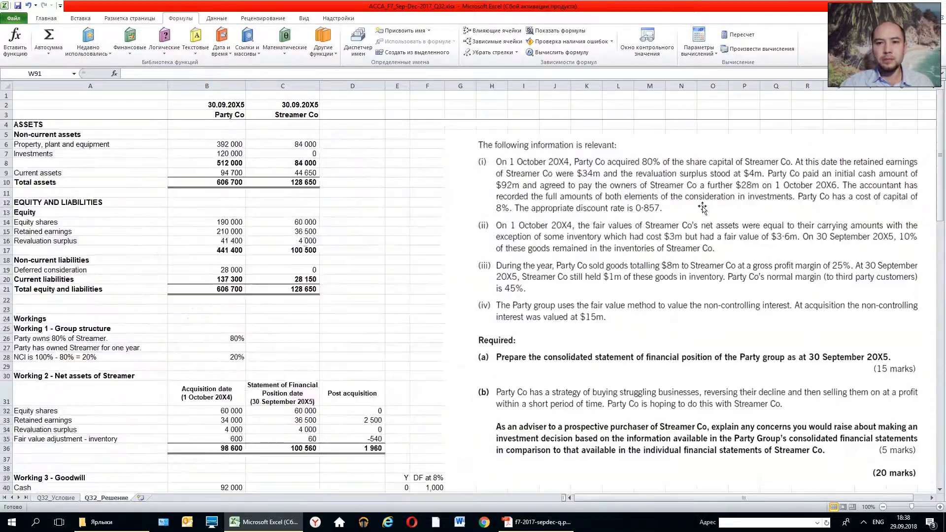
scroll(702, 208, "down", 9)
scroll(683, 131, "up", 9)
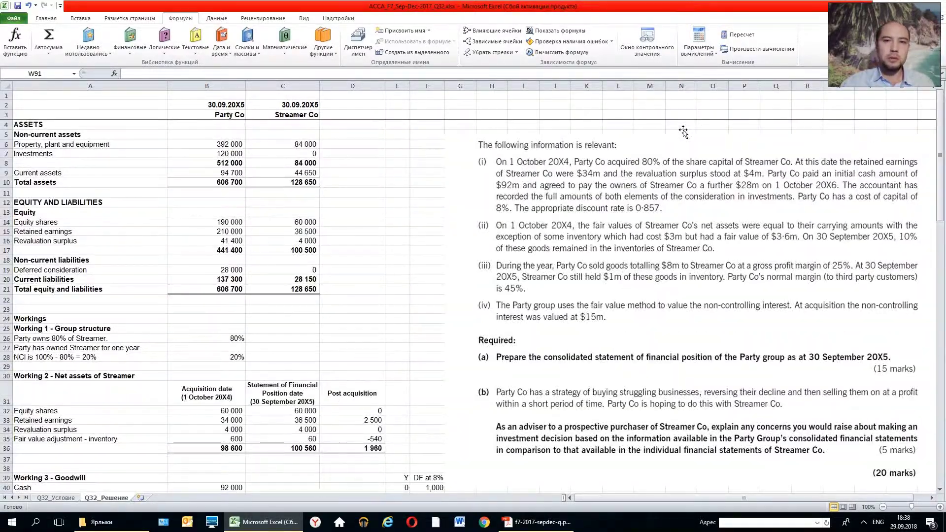
left_click(363, 172)
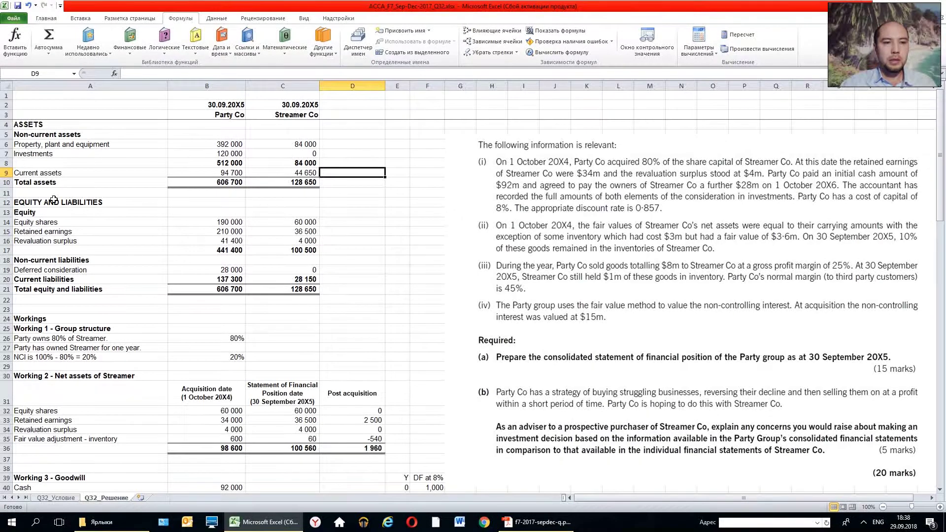
mouse_move(41, 201)
left_mouse_down()
mouse_move(300, 289)
mouse_move(305, 311)
left_mouse_up()
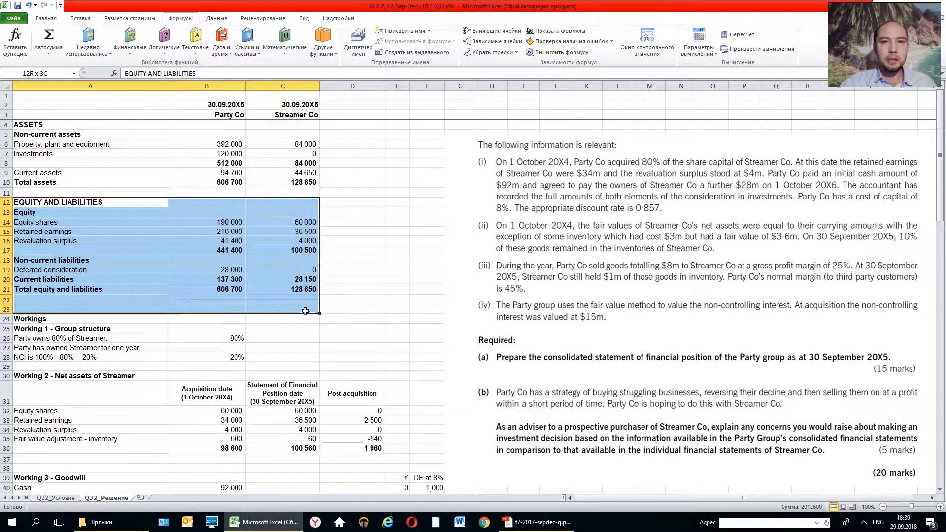
left_click(51, 201)
left_click(45, 213)
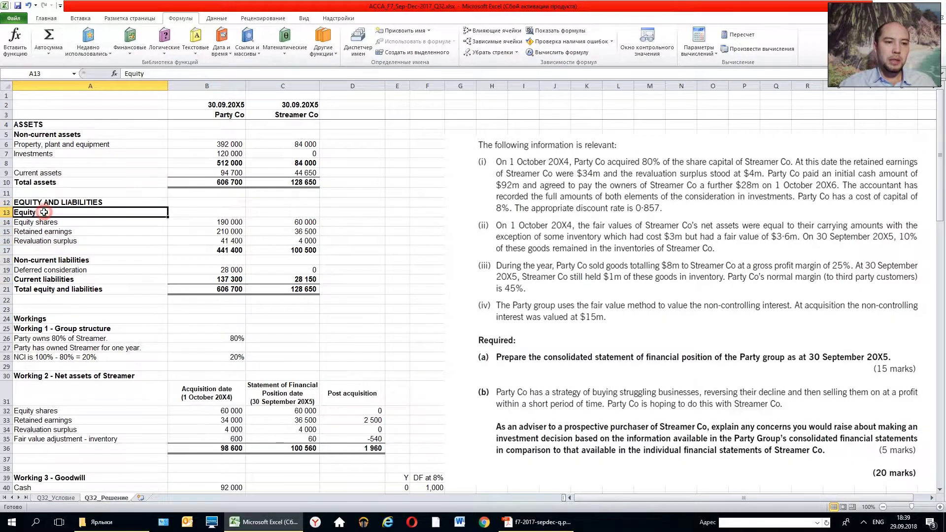
left_click(223, 223)
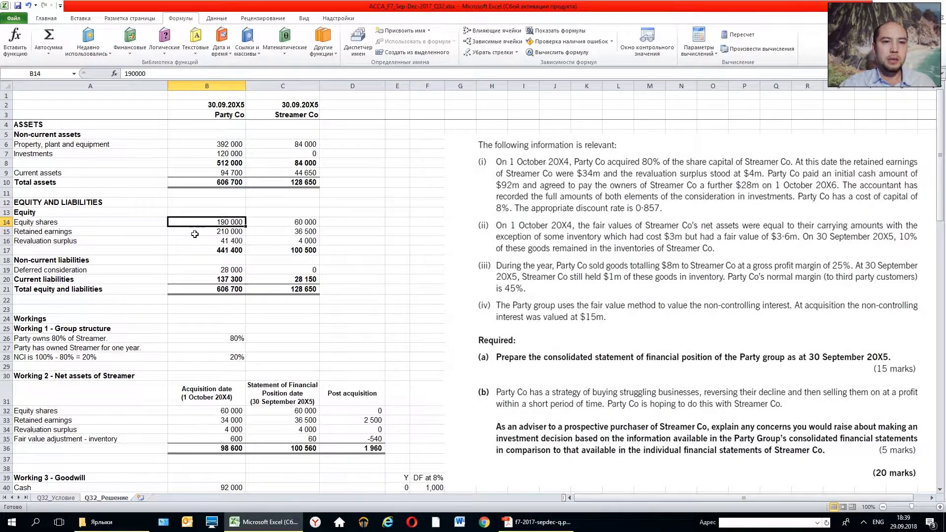
left_click(291, 221)
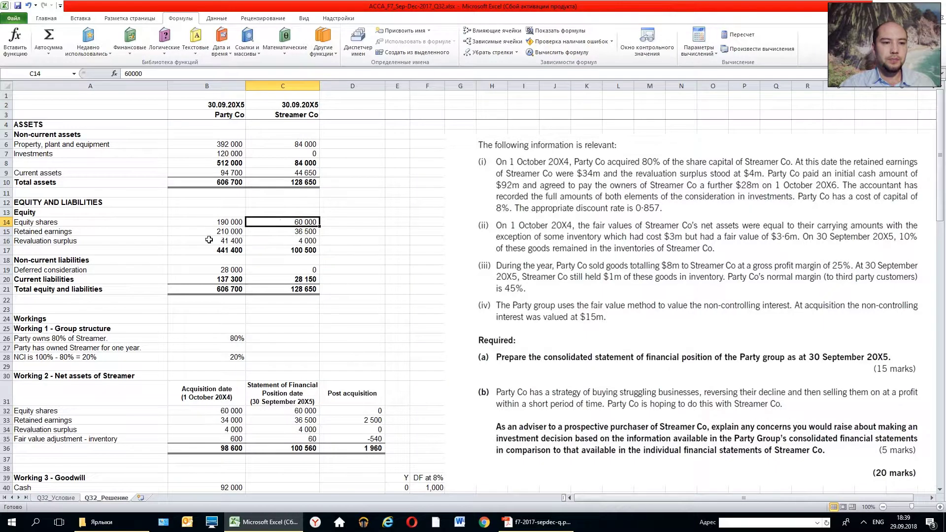
left_click(89, 230)
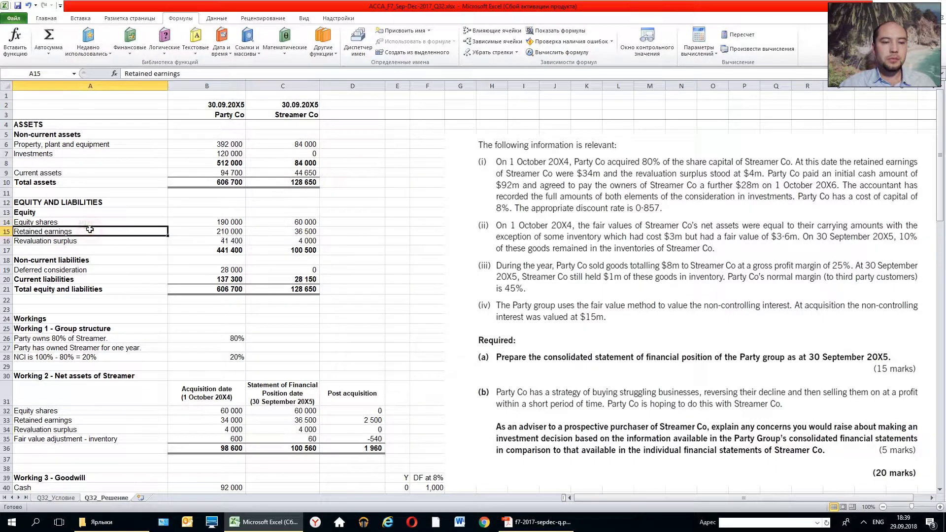
left_click(194, 234)
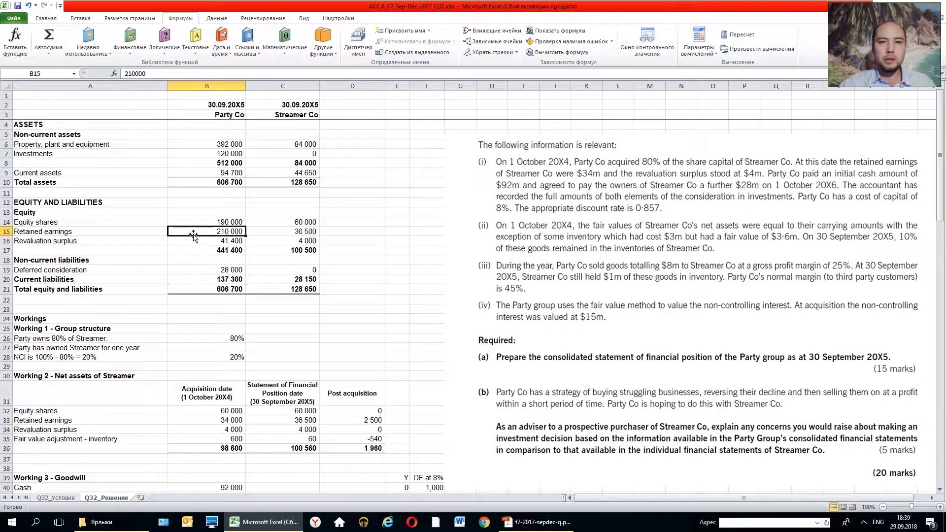
left_click(284, 232)
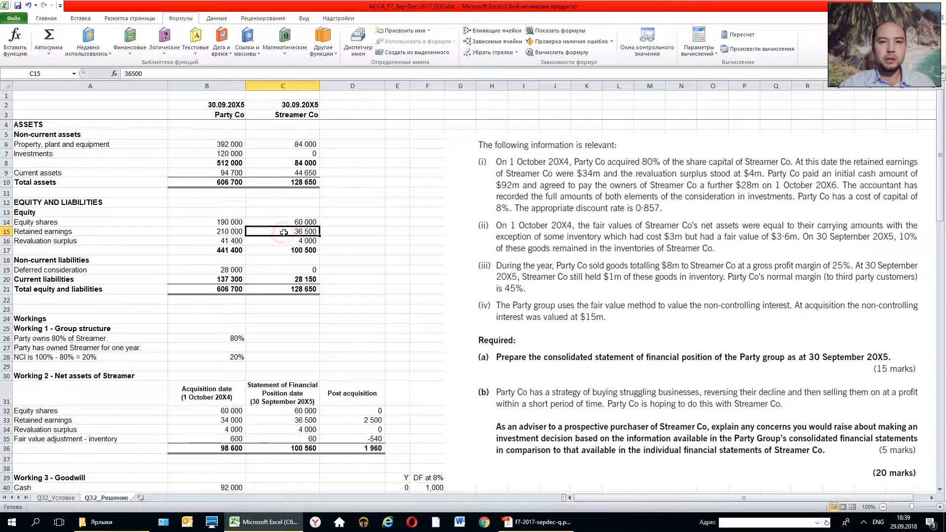
left_click(84, 241)
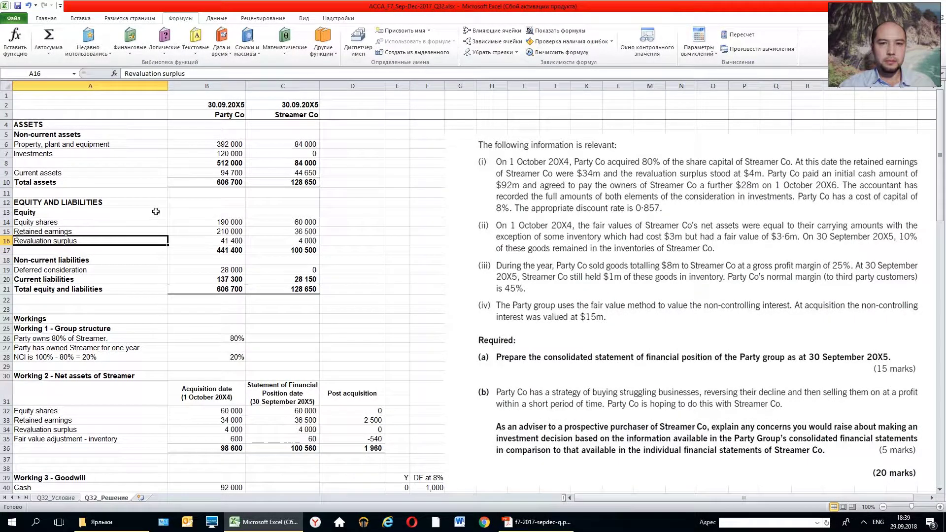
left_click(217, 244)
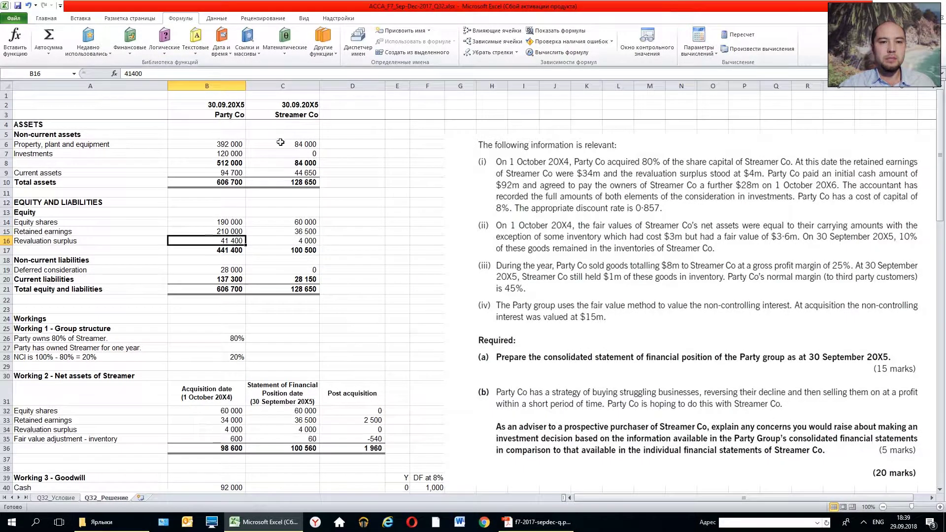
left_click(292, 240)
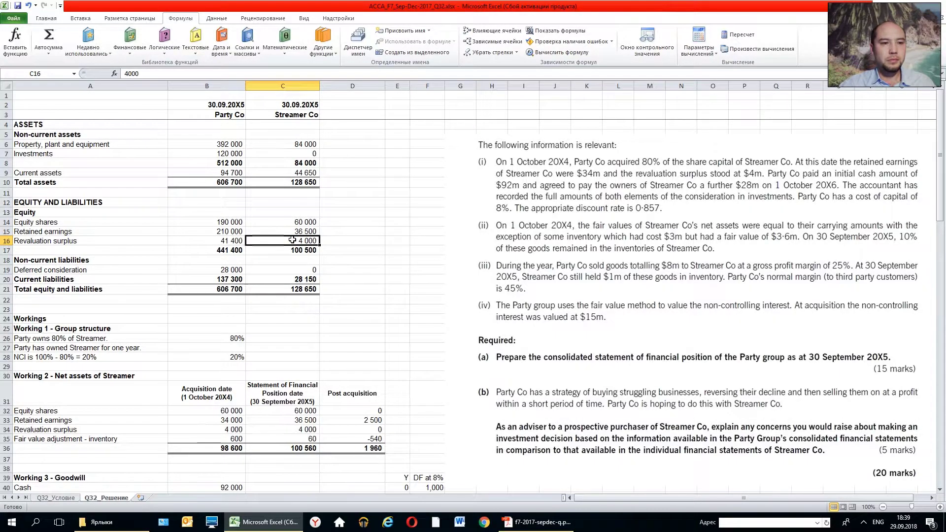
left_click(174, 240)
Step: Trace the precedents of Party's total equity 441 400 and Streamer's total equity 100 500
left_click_drag(126, 239, 204, 217)
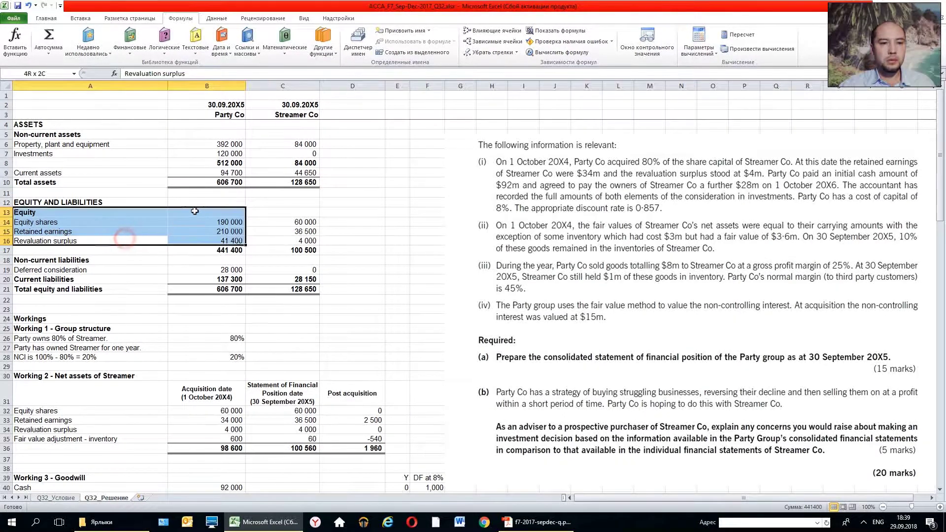
scroll(253, 166, "down", 2)
scroll(254, 166, "down", 2)
scroll(254, 166, "up", 2)
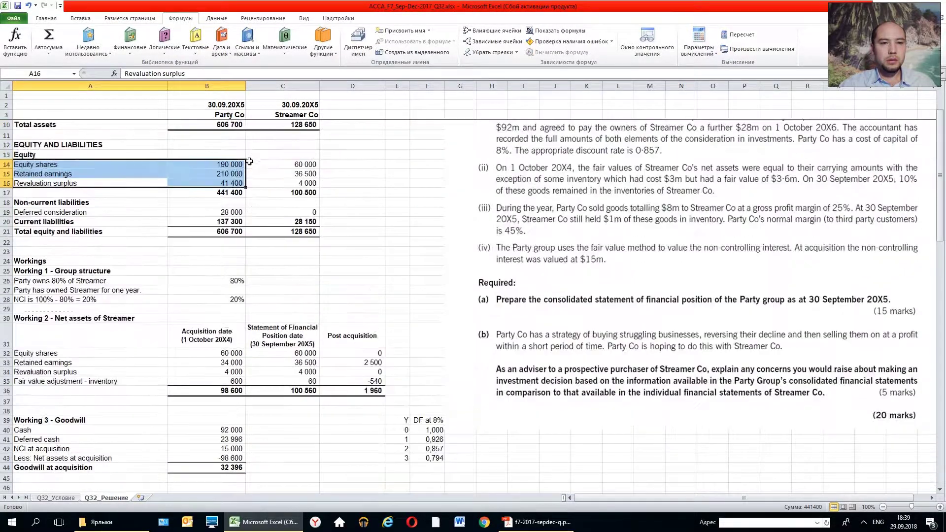
left_click(215, 197)
scroll(317, 162, "up", 2)
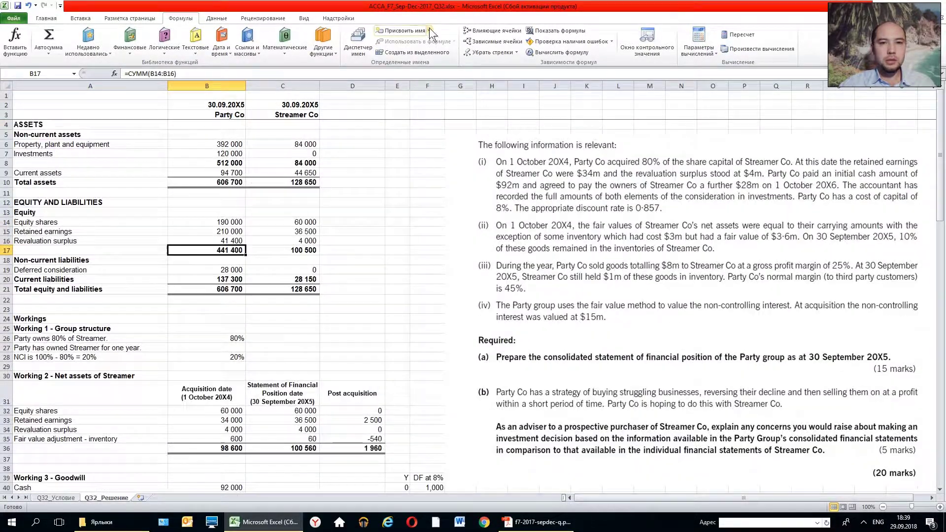
left_click(477, 32)
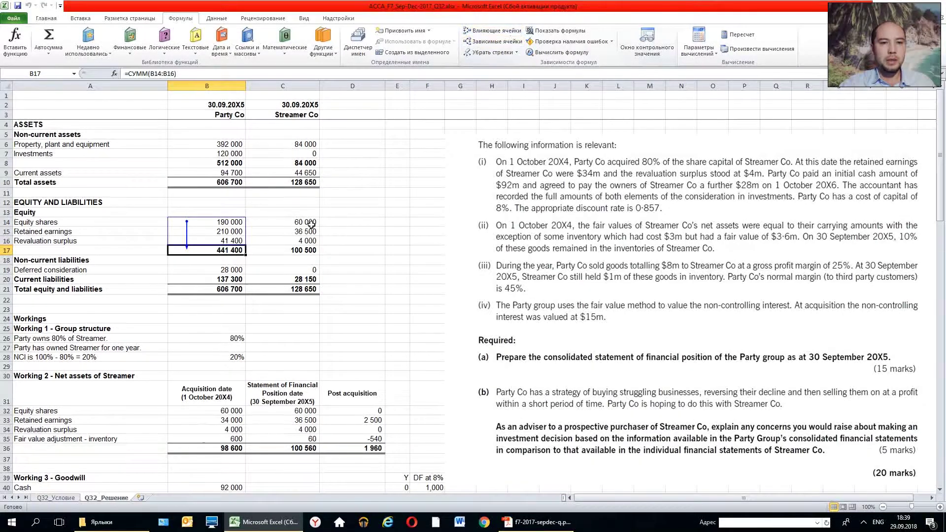
left_click(284, 247)
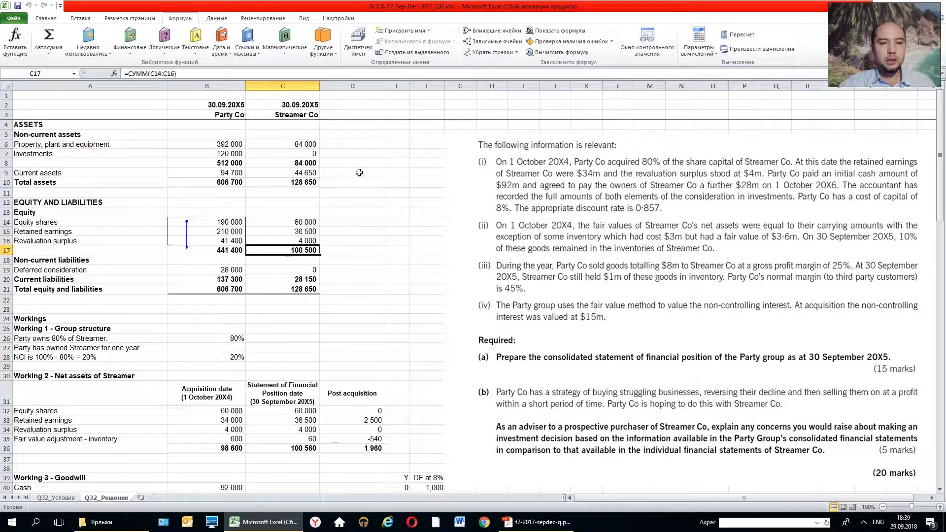
left_click(514, 32)
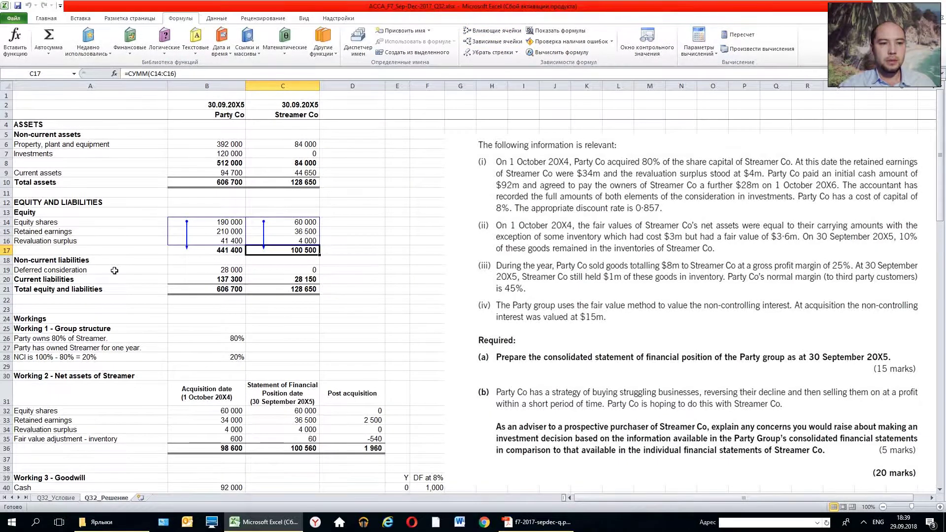
Step: Check deferred consideration (28 000, 0) and current liabilities (137 300, 28 150) for both companies
left_click(114, 271)
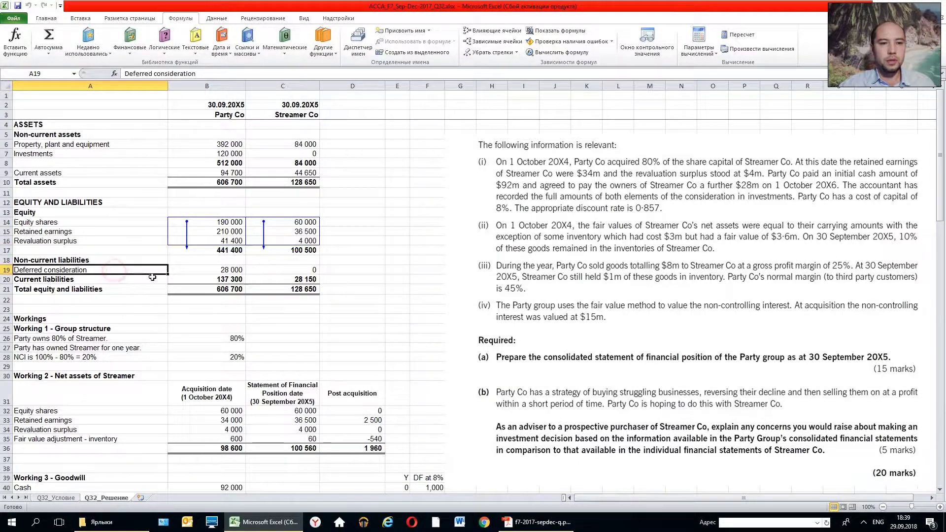
left_click(217, 271)
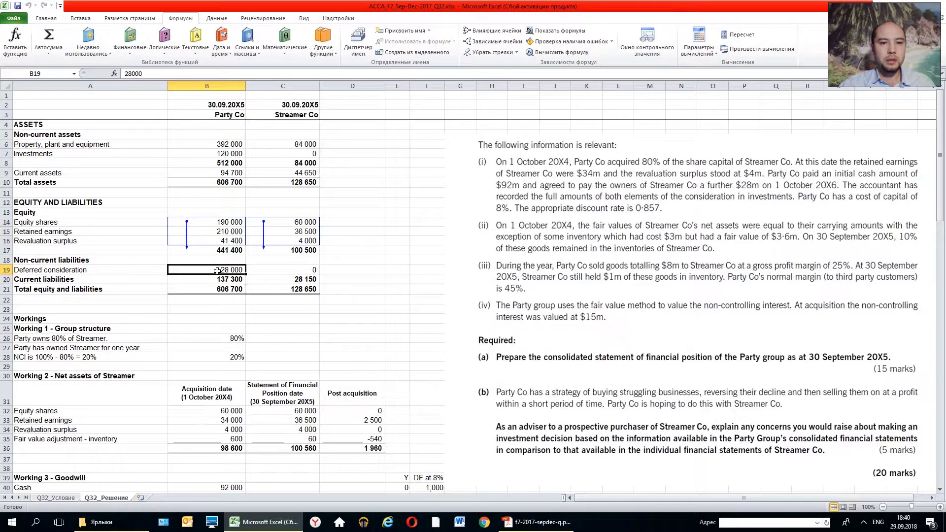
left_click(266, 269)
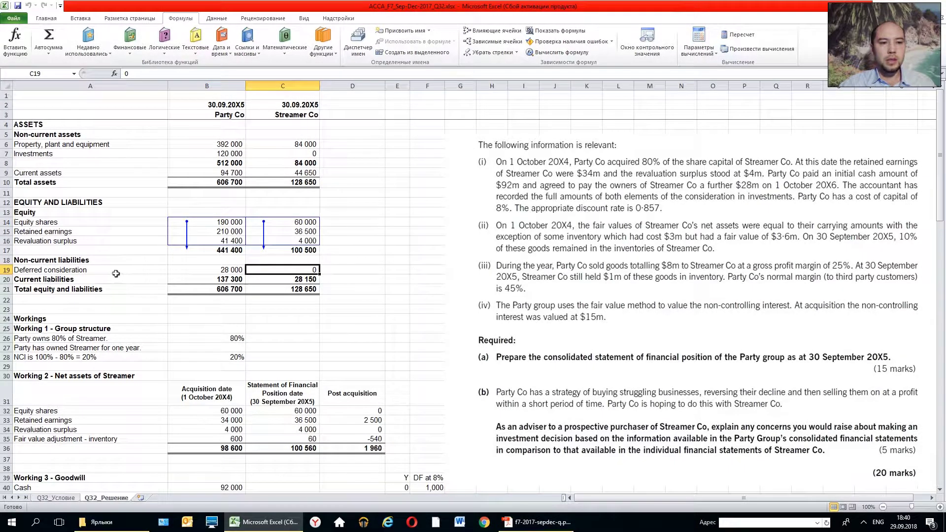
left_click(95, 278)
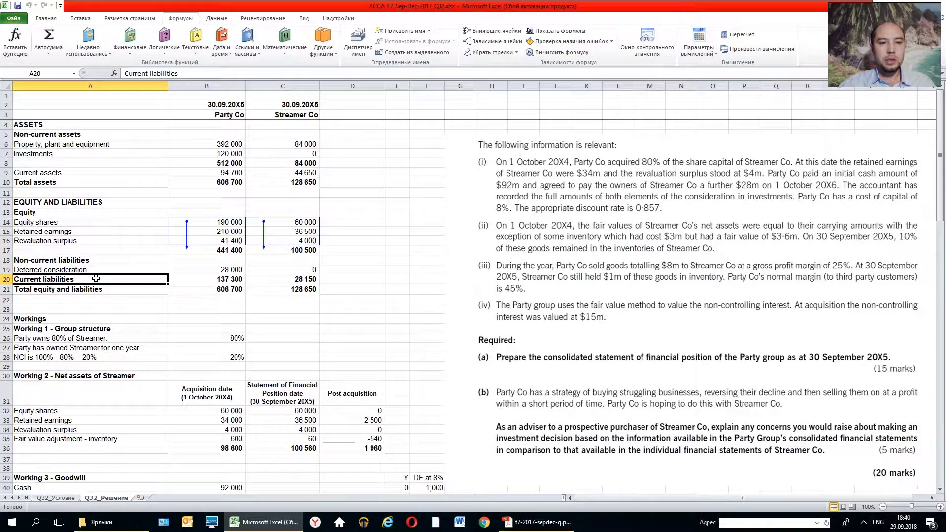
left_click(218, 278)
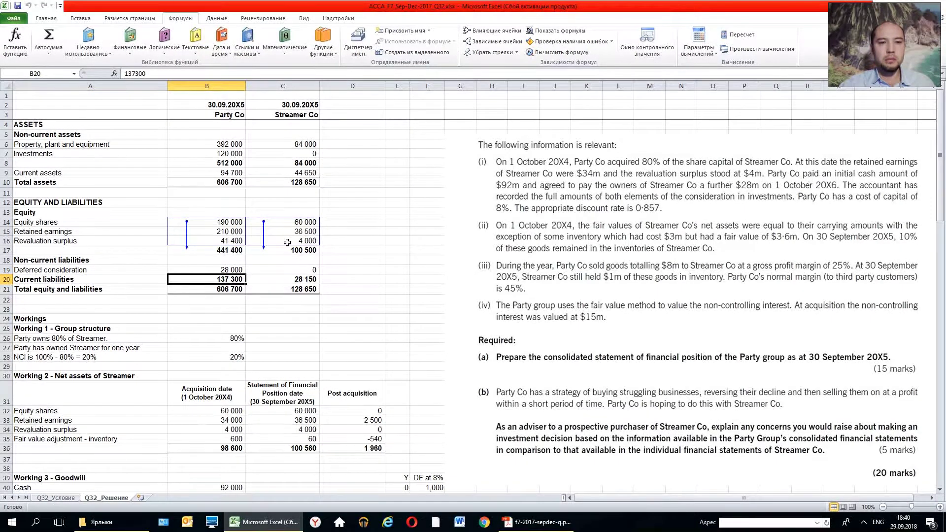
left_click(293, 278)
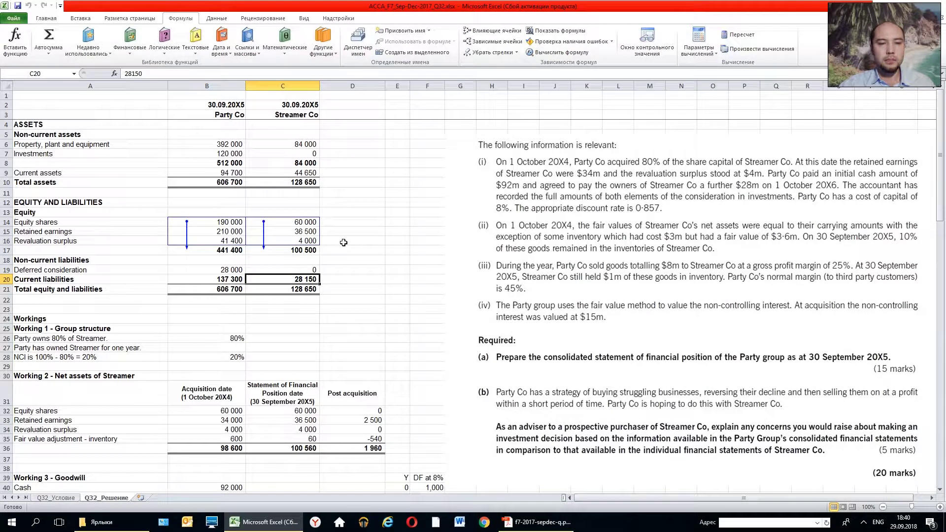
Step: Remove the old arrows and trace precedents of total equity and liabilities in B21 and C21
left_click(225, 288)
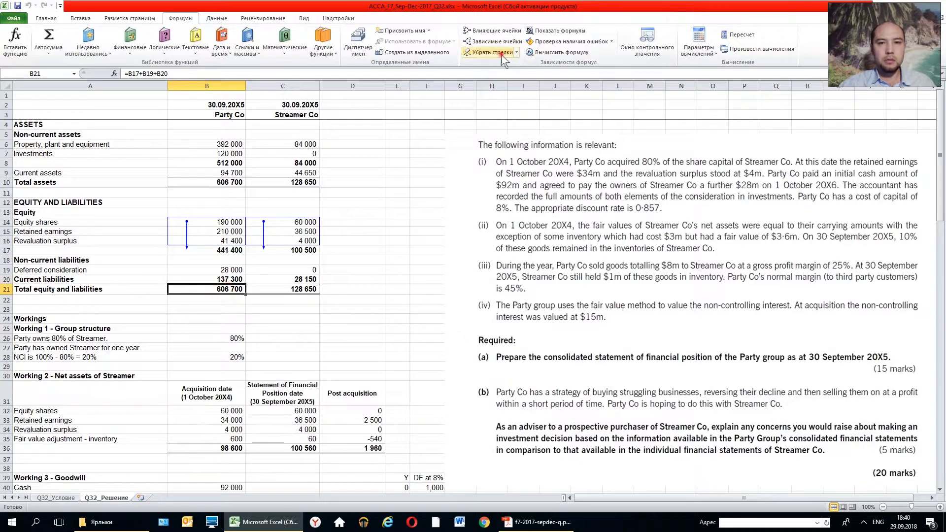
left_click(490, 51)
left_click(498, 31)
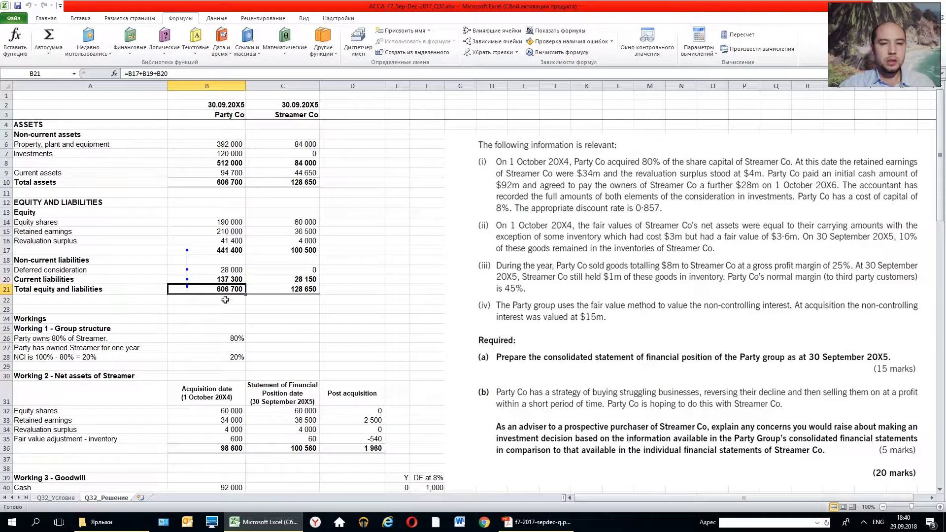
left_click(274, 290)
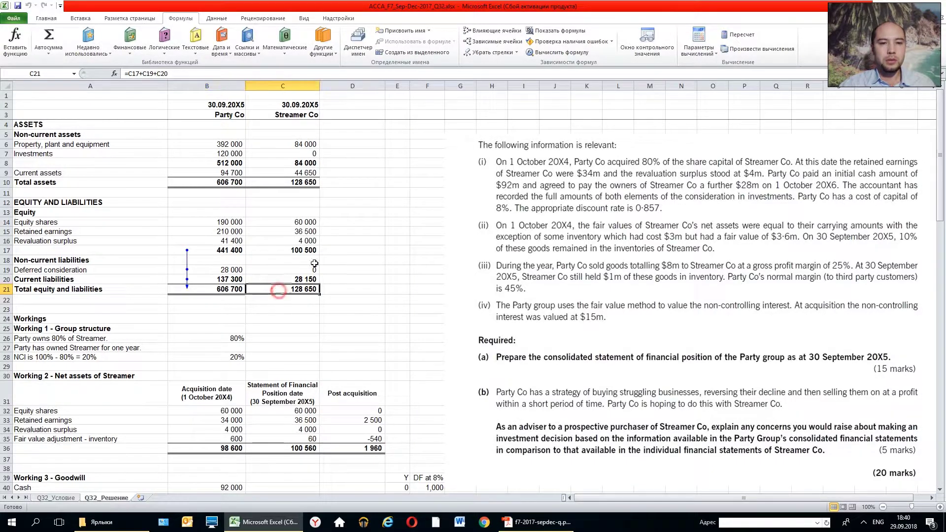
left_click(481, 31)
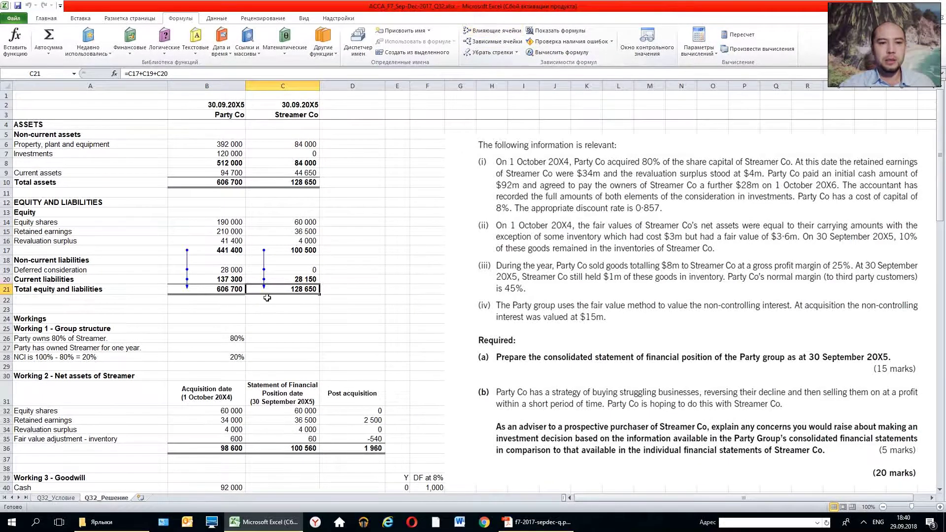
Step: Enter the balance check =B10-B21 in B22 and copy it to C22
left_click(237, 300)
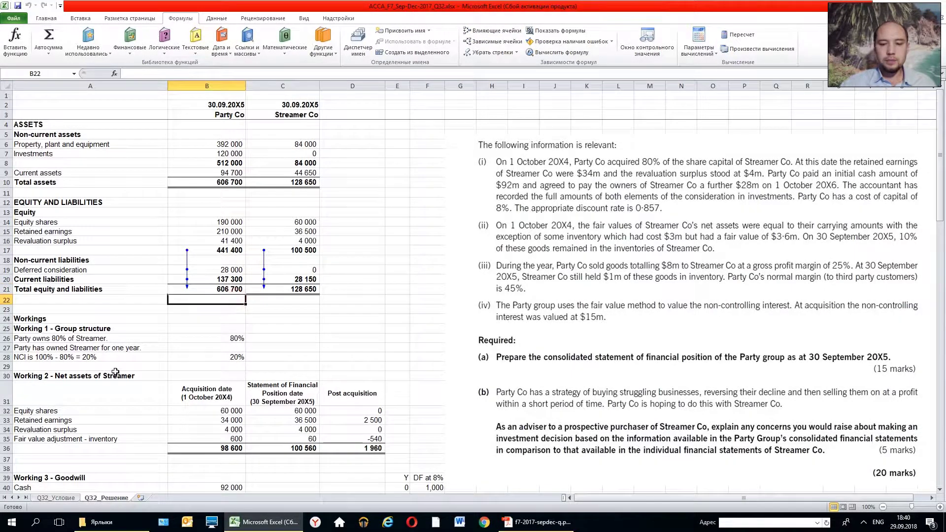
type("=")
left_click(229, 289)
key("ctrl+Up")
key("ctrl+Up")
key("ctrl+Up")
type("-")
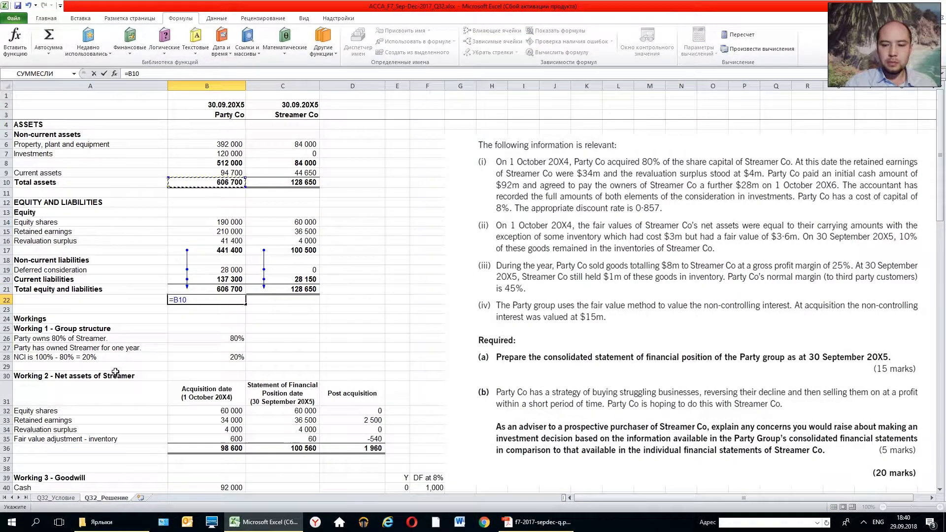
key("Up")
key("Return")
key("Up")
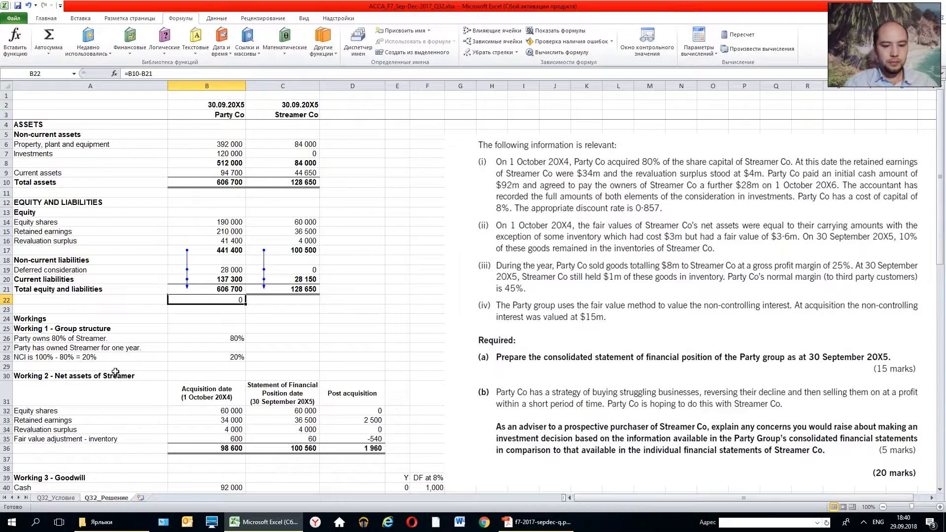
key("ctrl+c")
key("Right")
key("ctrl+v")
key("shift+Left")
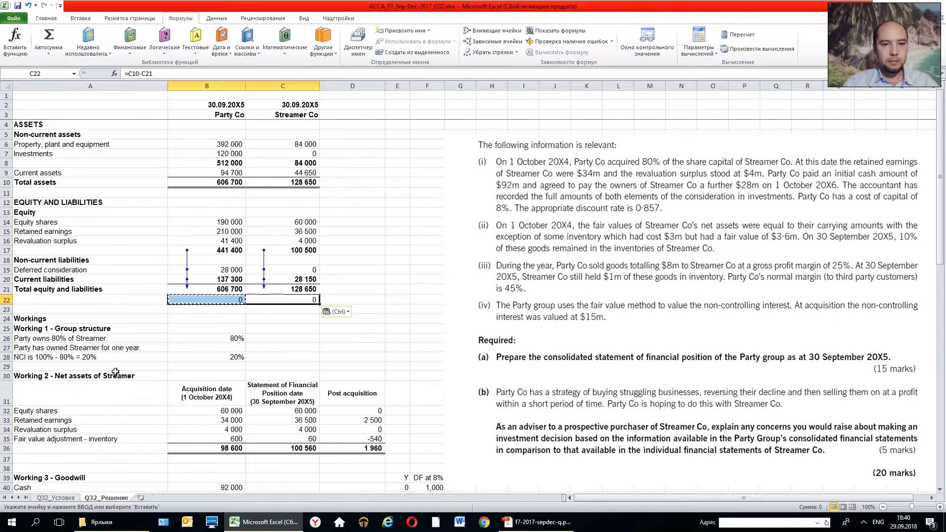
Step: Enter the label 'Check' in cell A22
left_click(46, 19)
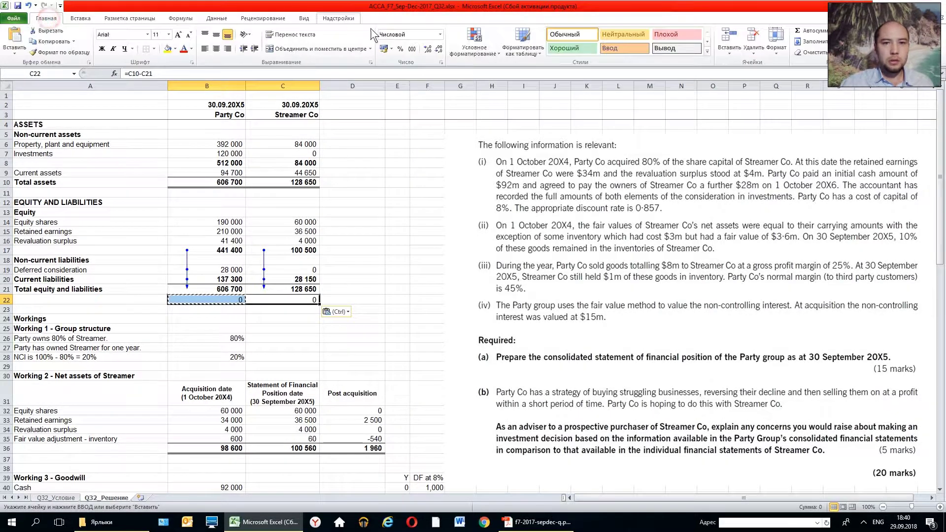
left_click(427, 49)
left_click(428, 49)
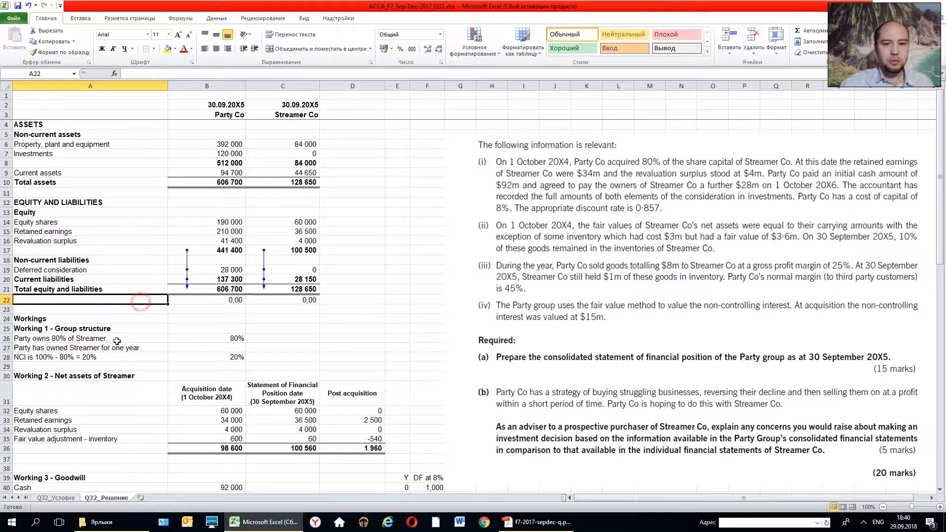
left_click(140, 300)
type("Check")
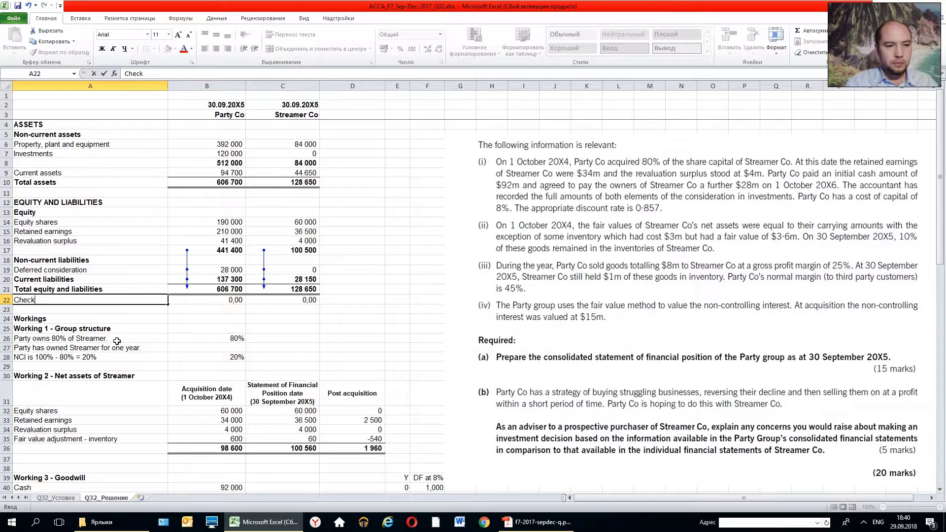
key("Return")
Step: Make the A22:C22 Check row text purple at font size 9
key("Up")
key("shift+Right")
key("shift+Right")
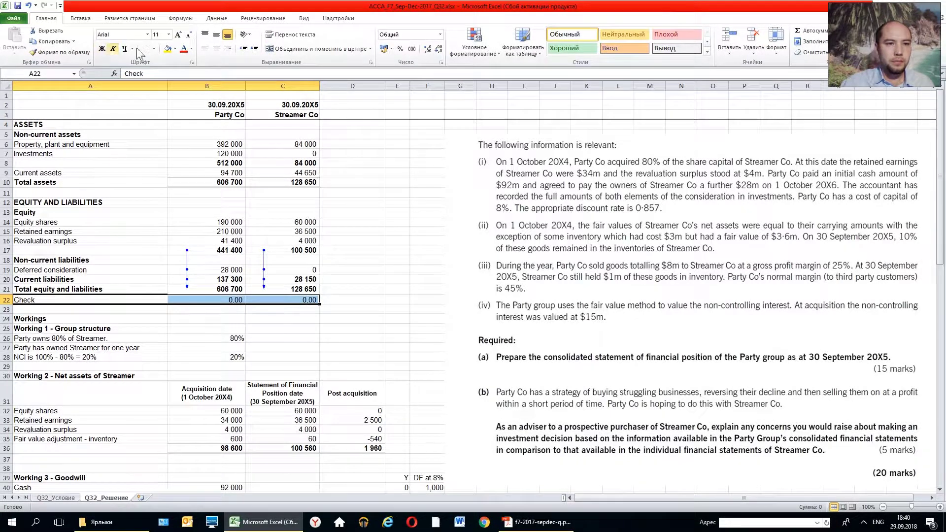
left_click(191, 49)
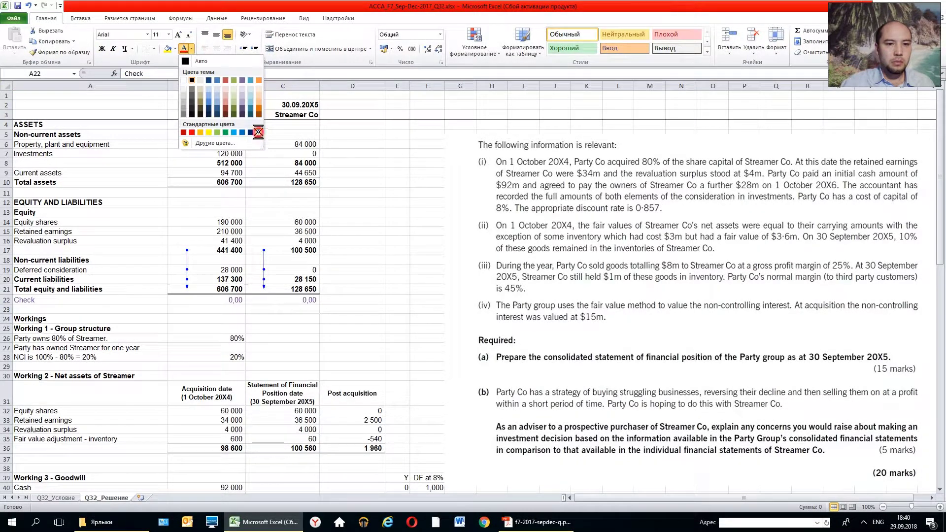
left_click(258, 132)
left_click(189, 35)
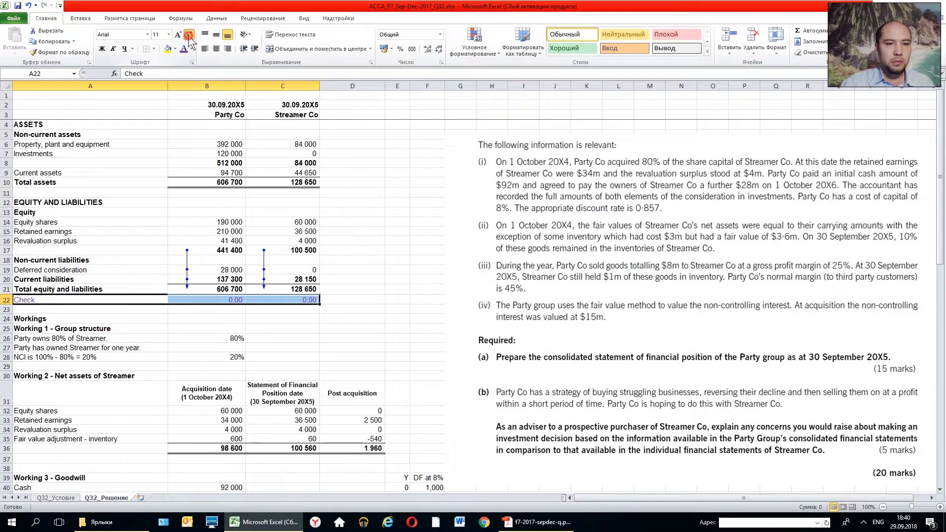
left_click(189, 35)
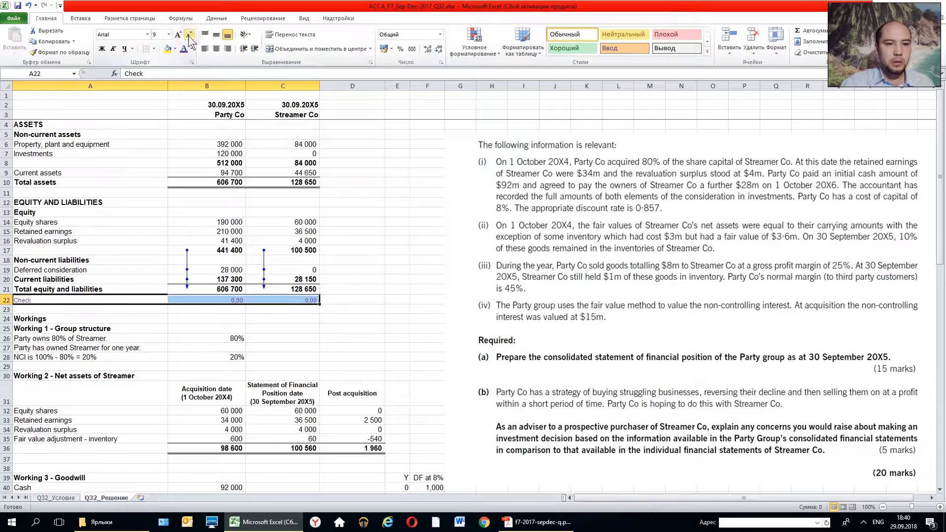
Step: Right-align the Check label in A22 and save the workbook
left_click(105, 299)
left_click(227, 48)
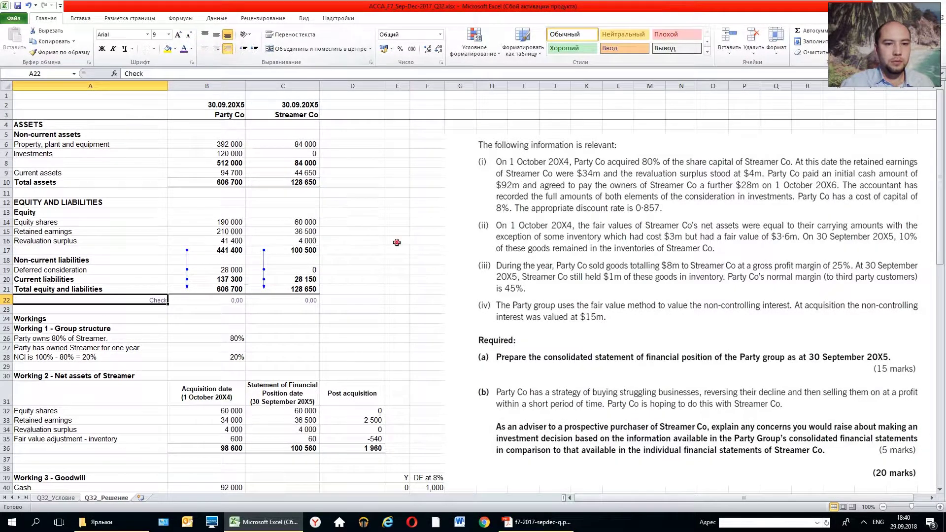
left_click(397, 240)
left_click(17, 6)
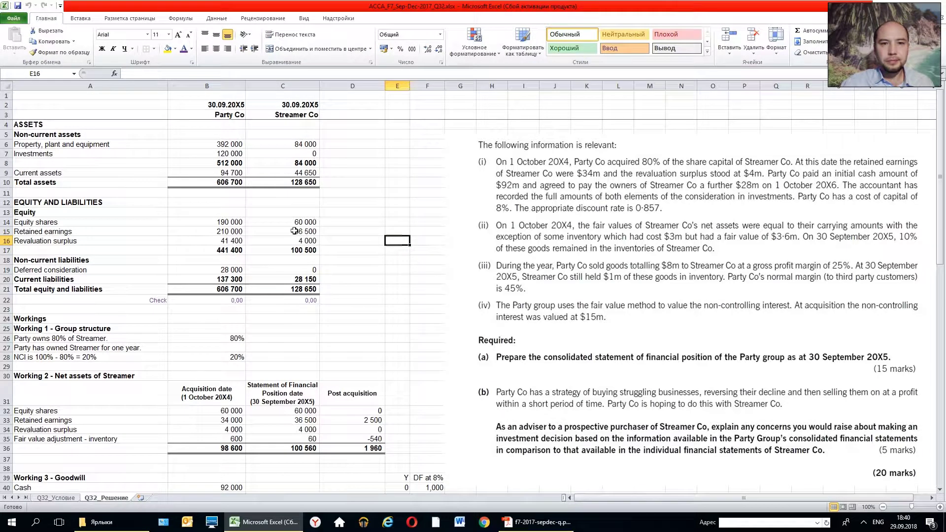
left_click(404, 163)
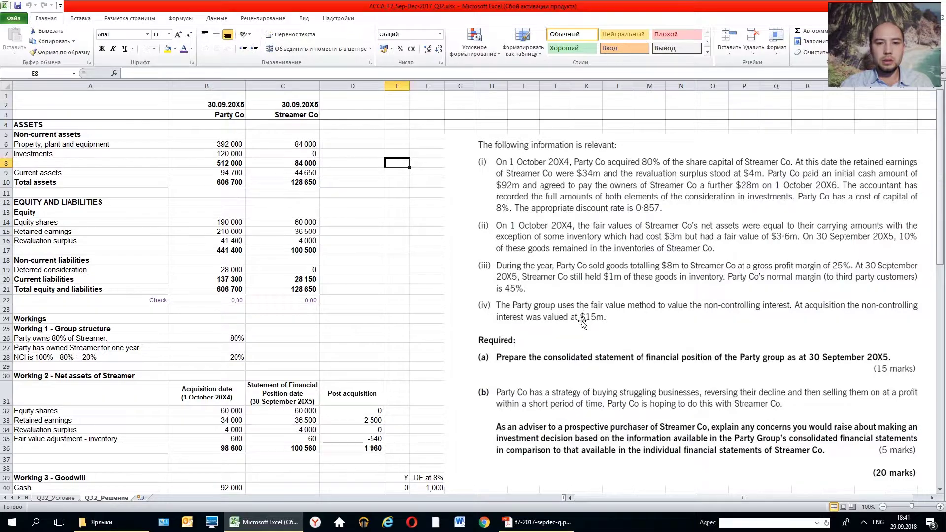
scroll(378, 325, "down", 9)
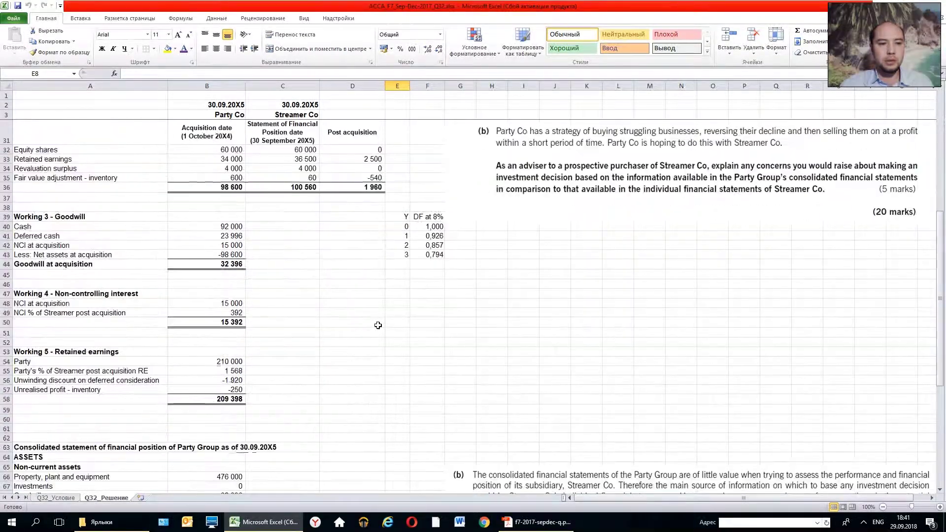
scroll(378, 325, "down", 7)
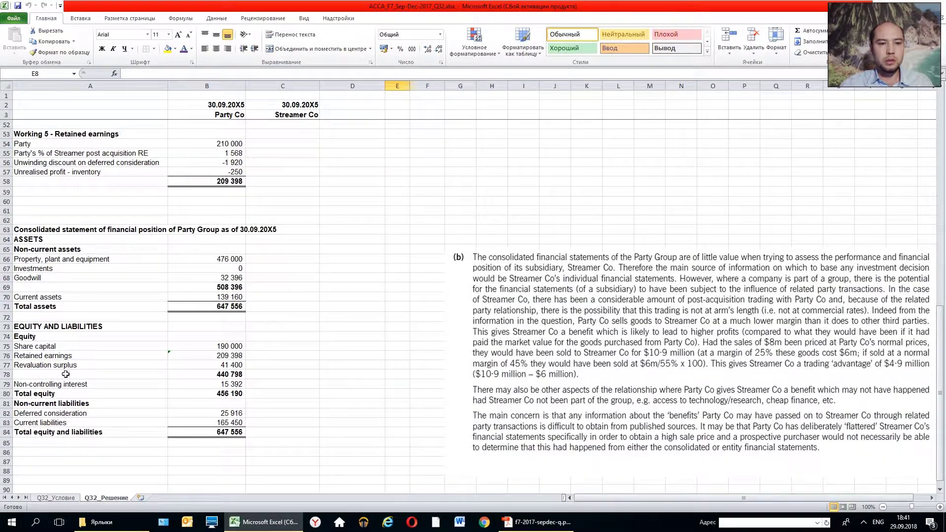
scroll(276, 363, "up", 13)
scroll(277, 363, "up", 3)
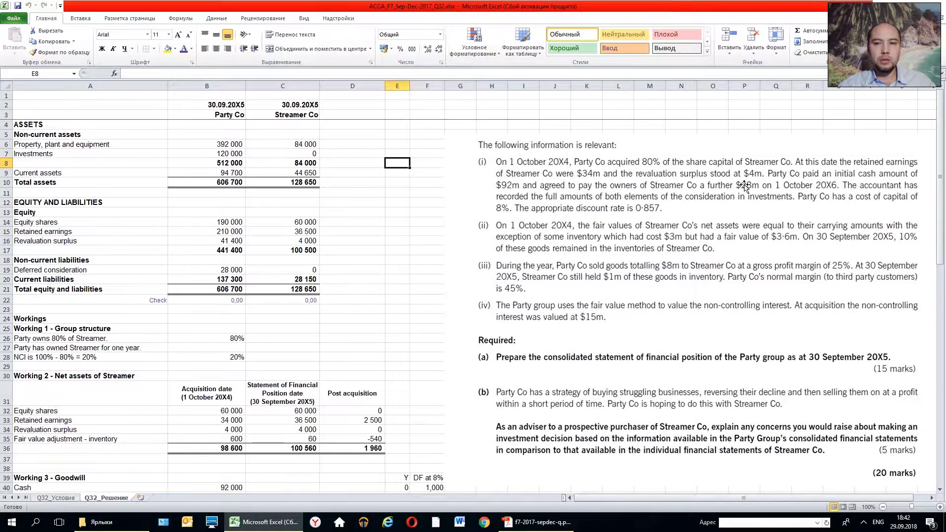
type("=")
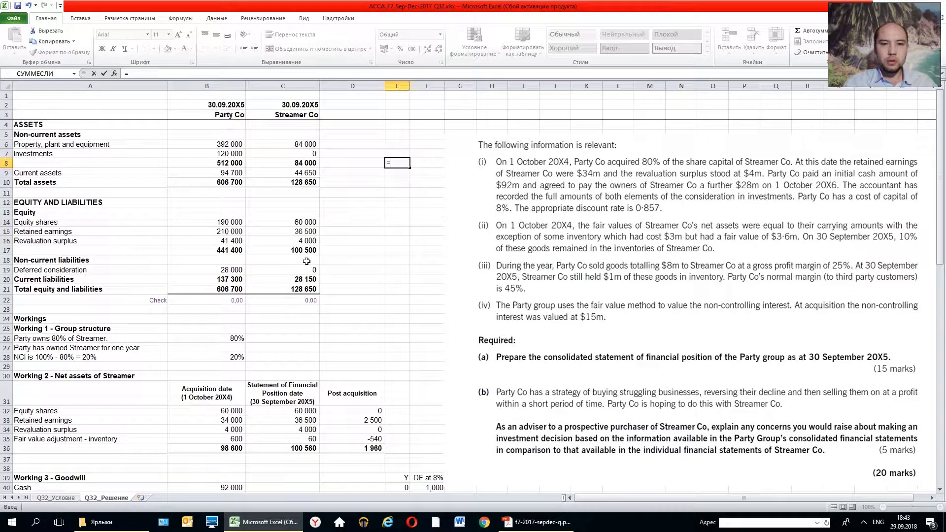
type("92+28")
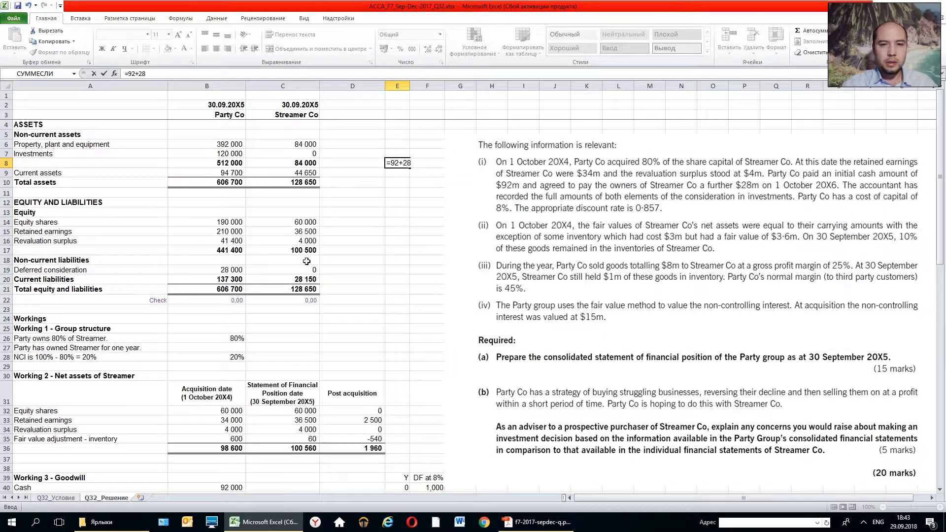
key("ctrl+Return")
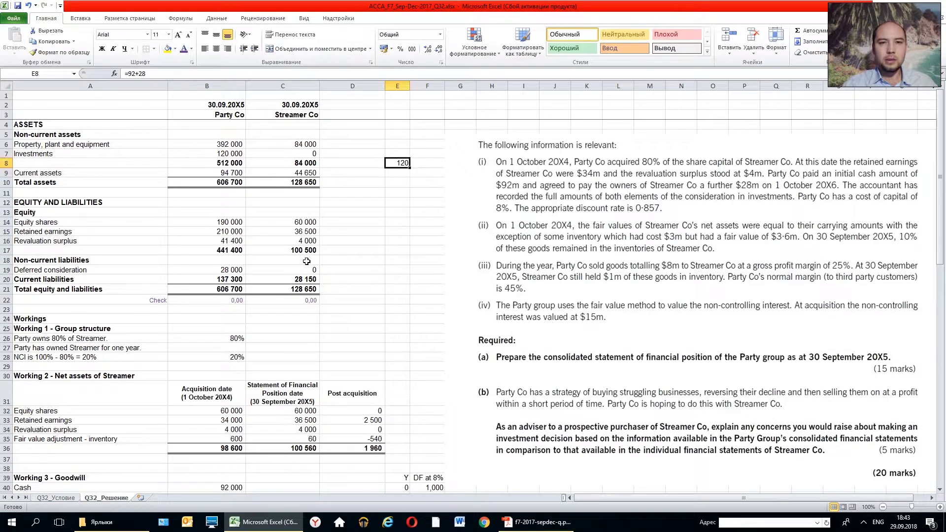
key("Delete")
key("Left")
key("Left")
key("Left")
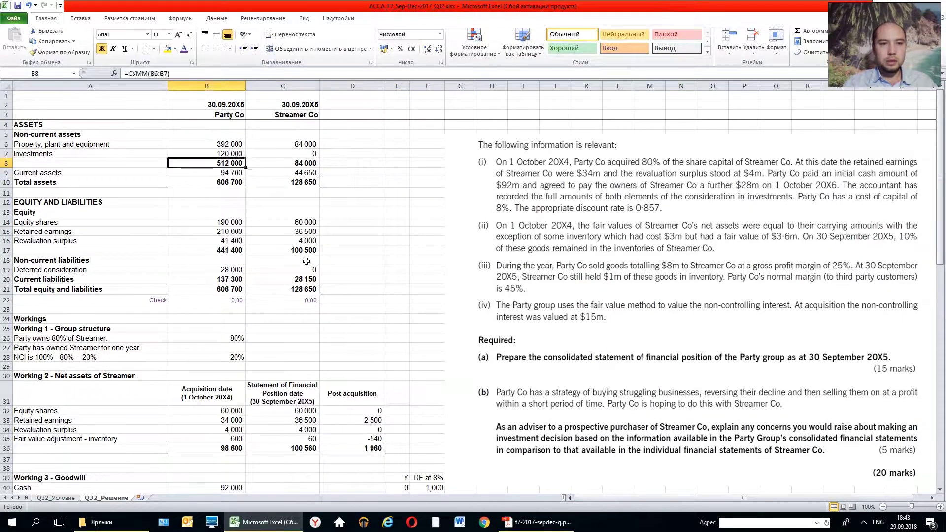
key("Left")
key("Up")
key("Right")
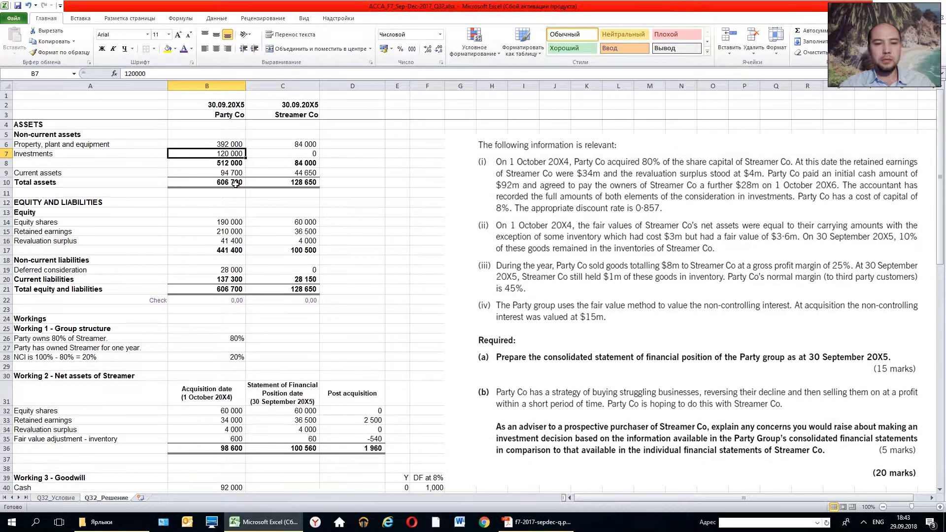
left_click(213, 271)
left_click_drag(91, 271, 208, 271)
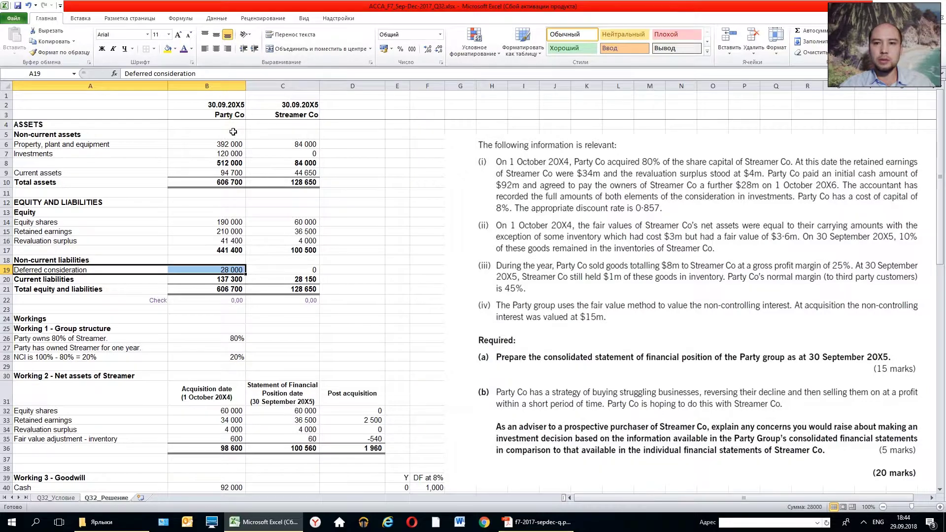
scroll(323, 270, "down", 3)
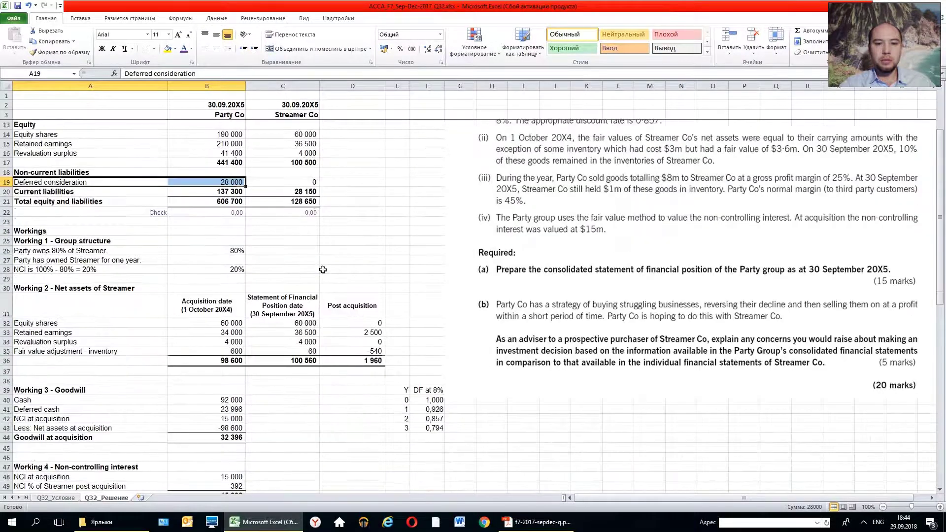
scroll(323, 269, "up", 3)
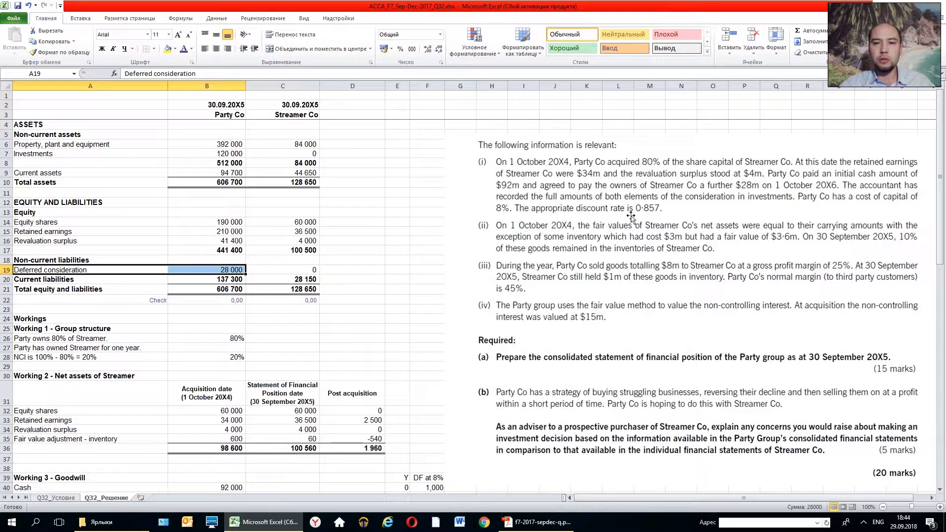
scroll(390, 330, "down", 4)
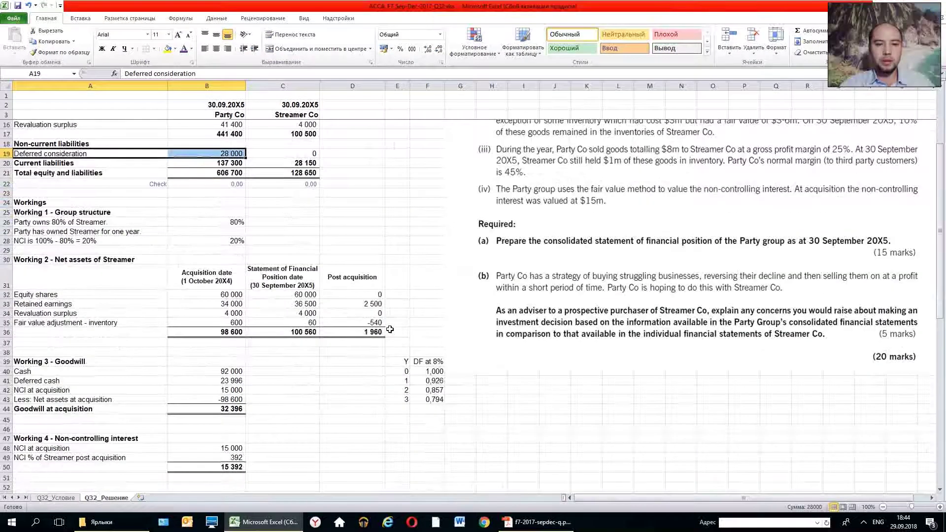
scroll(390, 329, "up", 2)
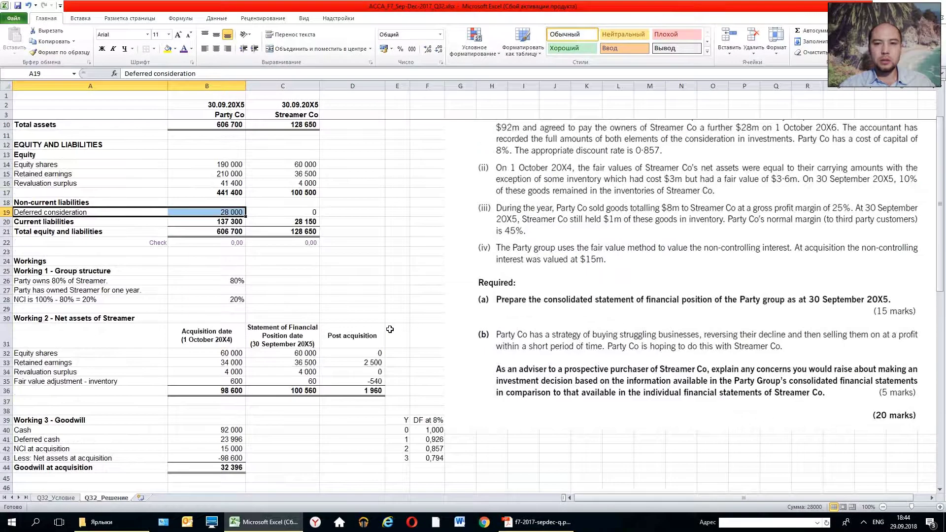
scroll(390, 329, "up", 2)
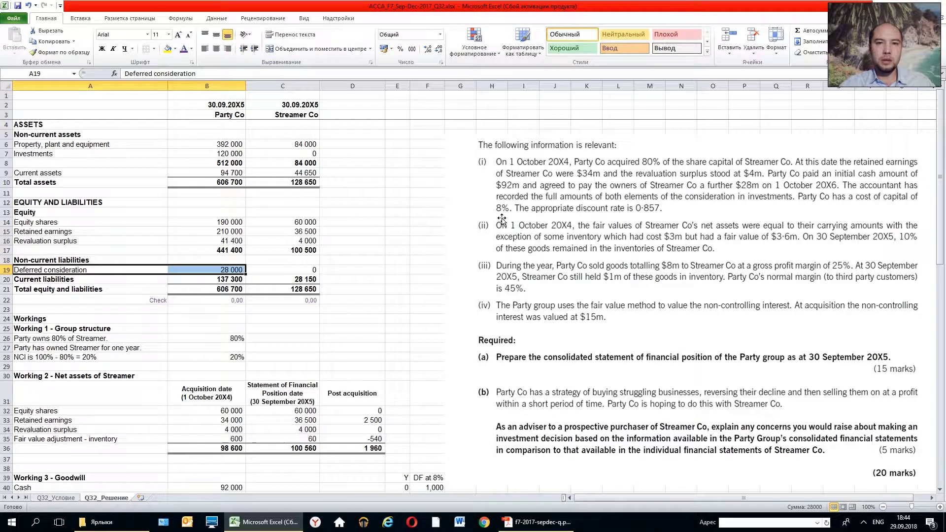
scroll(501, 219, "down", 4)
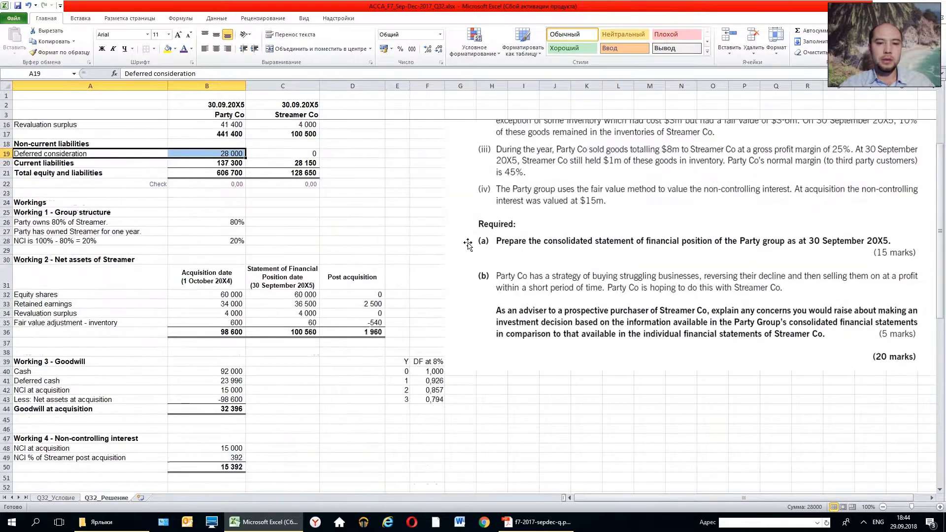
mouse_move(401, 361)
left_mouse_down()
mouse_move(435, 381)
mouse_move(435, 400)
left_mouse_up()
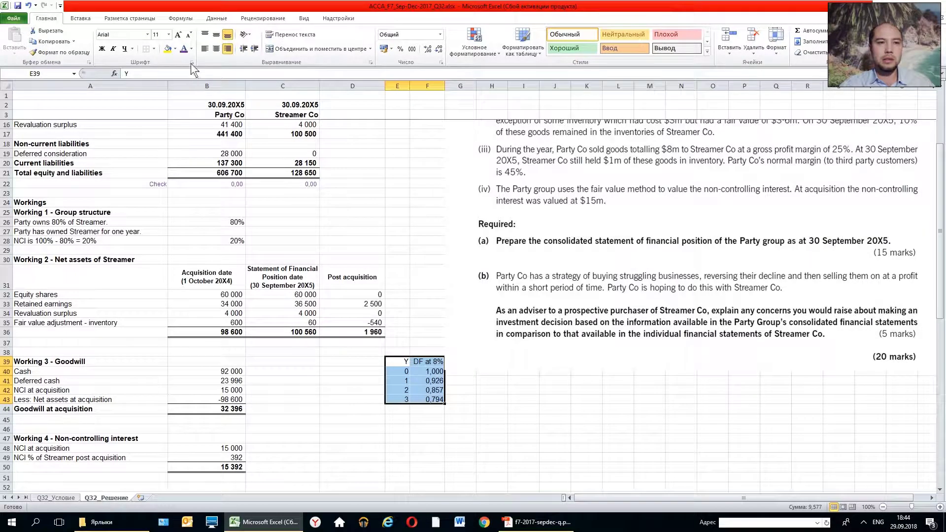
Step: Apply All Borders to the E39:F43 discount table and widen column F slightly
left_click(153, 49)
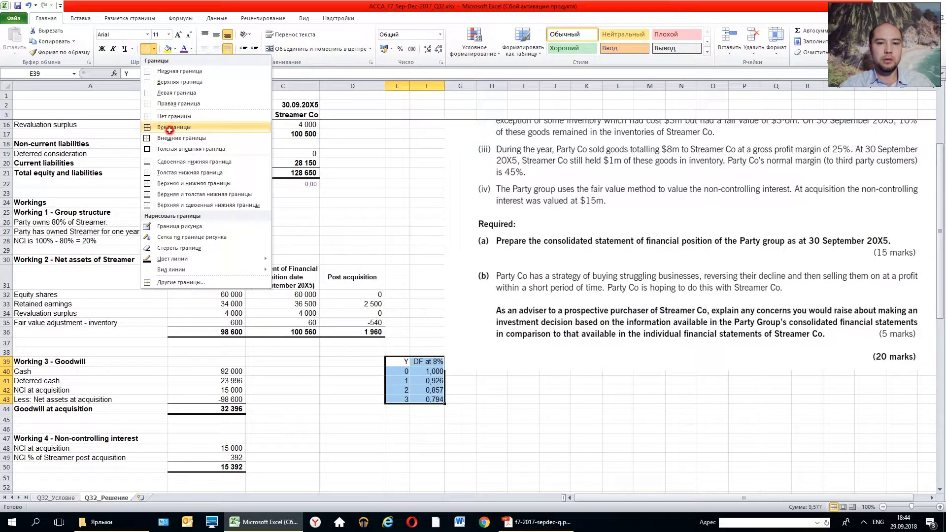
left_click(173, 127)
left_click(492, 438)
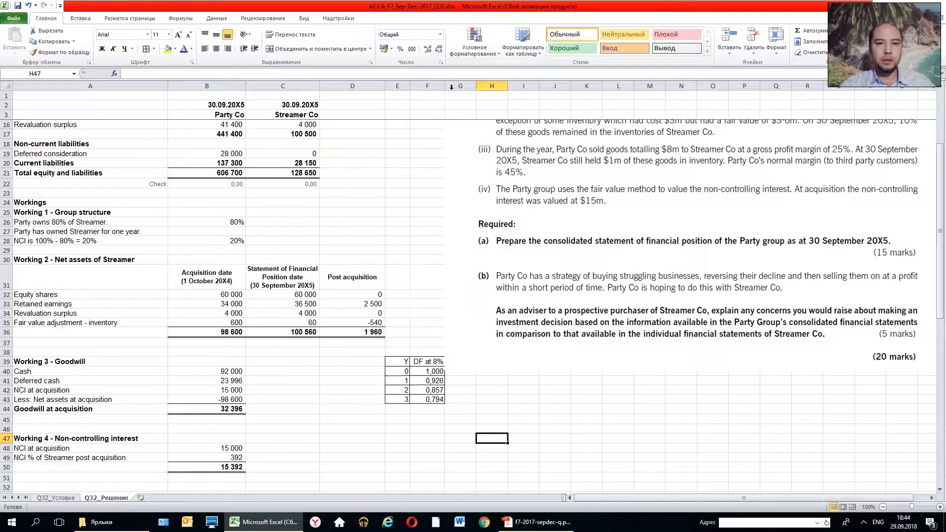
left_click_drag(444, 85, 446, 86)
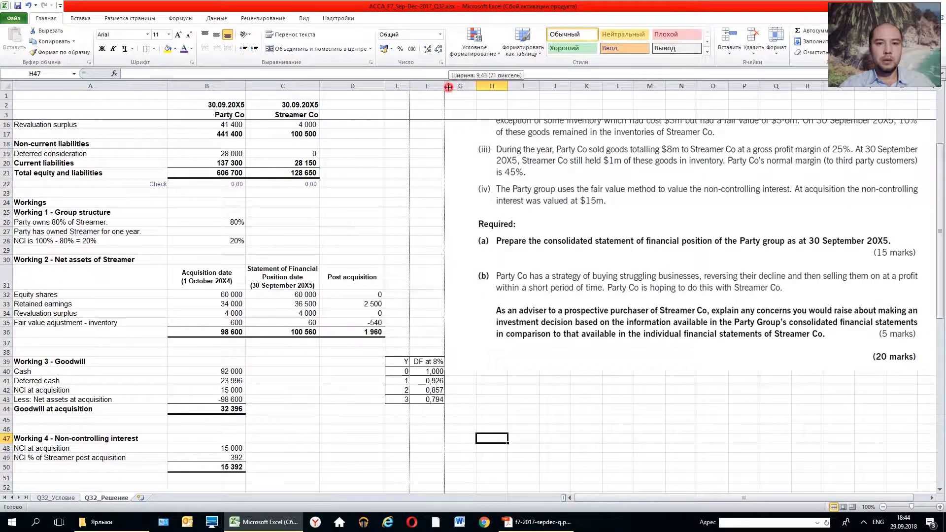
Step: Inspect years 0 and 1 and their discount factors 1,000 and 0,926 with its rounding formula
left_click(396, 371)
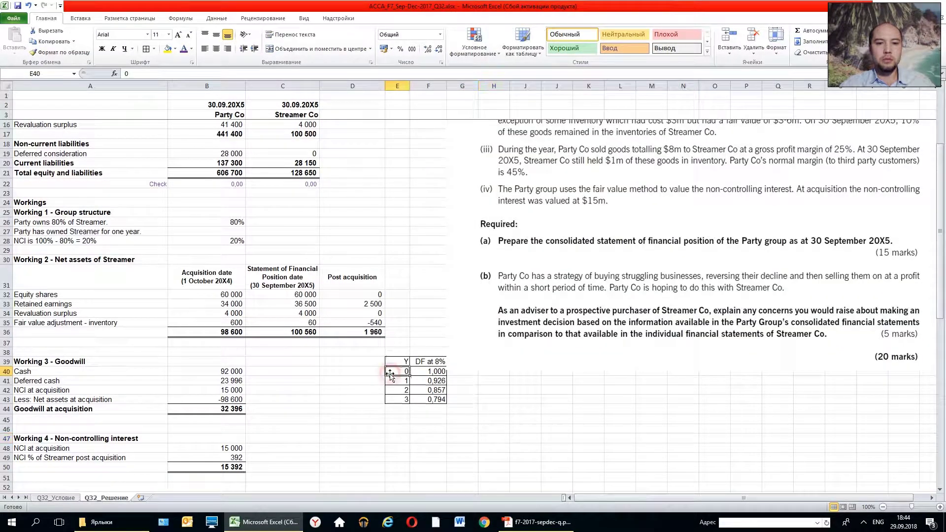
left_click(434, 362)
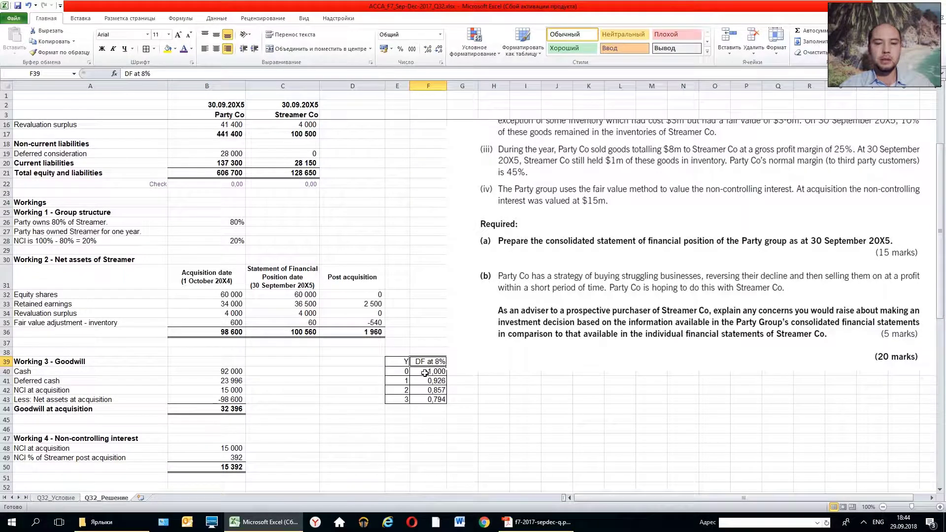
left_click(390, 373)
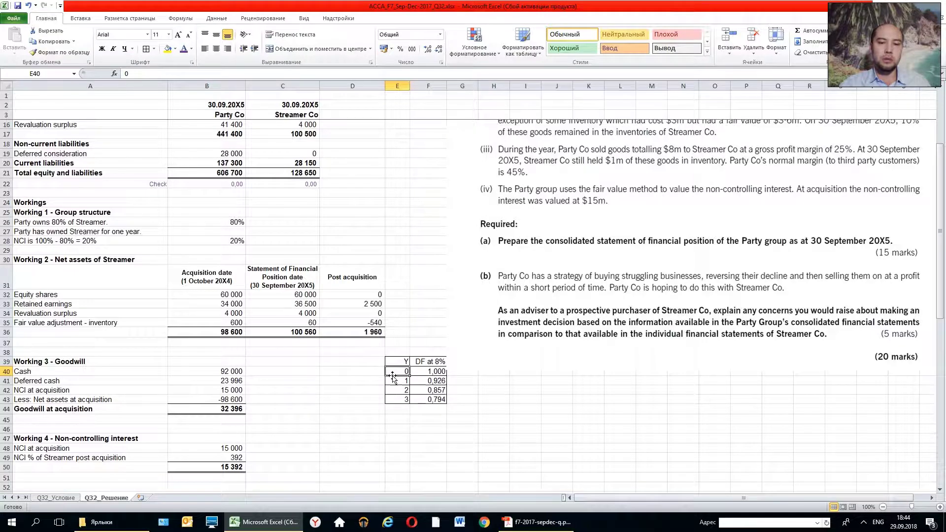
left_click(429, 370)
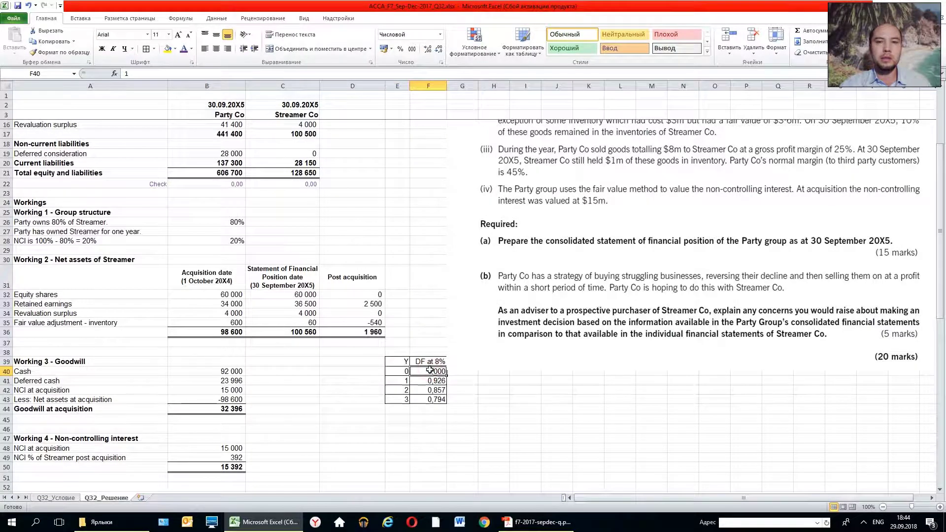
left_click(403, 381)
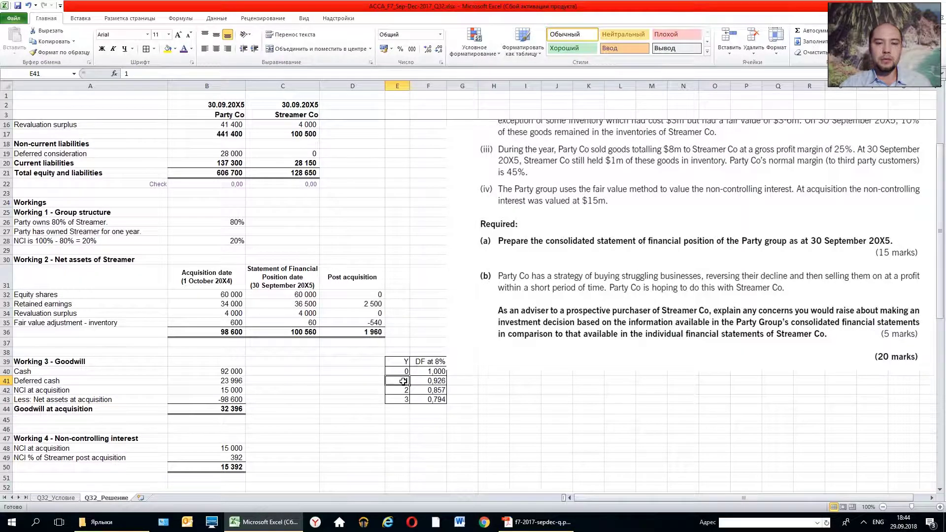
left_click(416, 381)
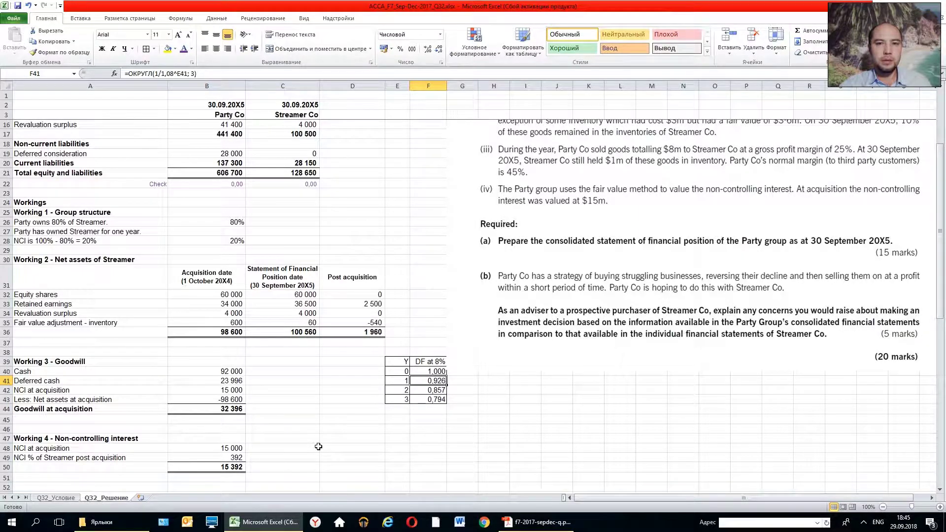
Step: Review the ROUND(1/1,08^year;3) discount-factor formulas in F41:F43, ending on year 2's 0,857
left_click(396, 391)
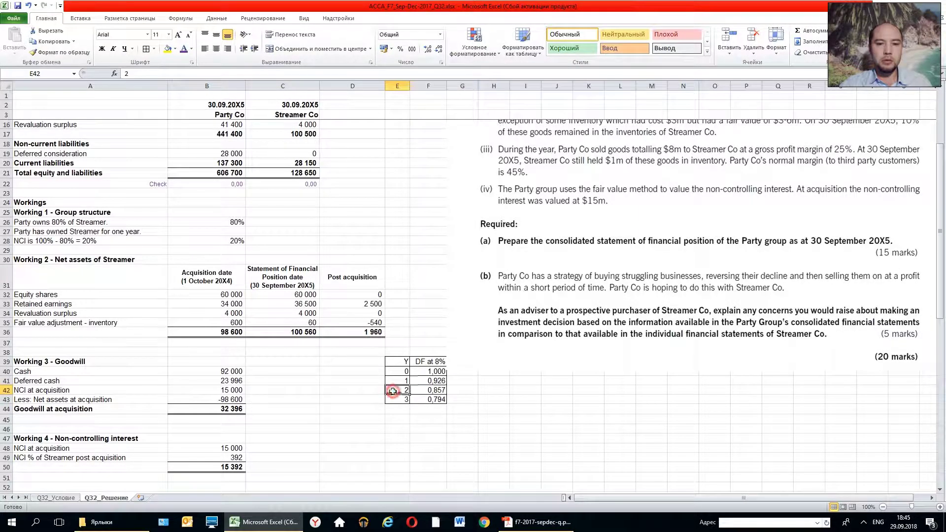
left_click(419, 392)
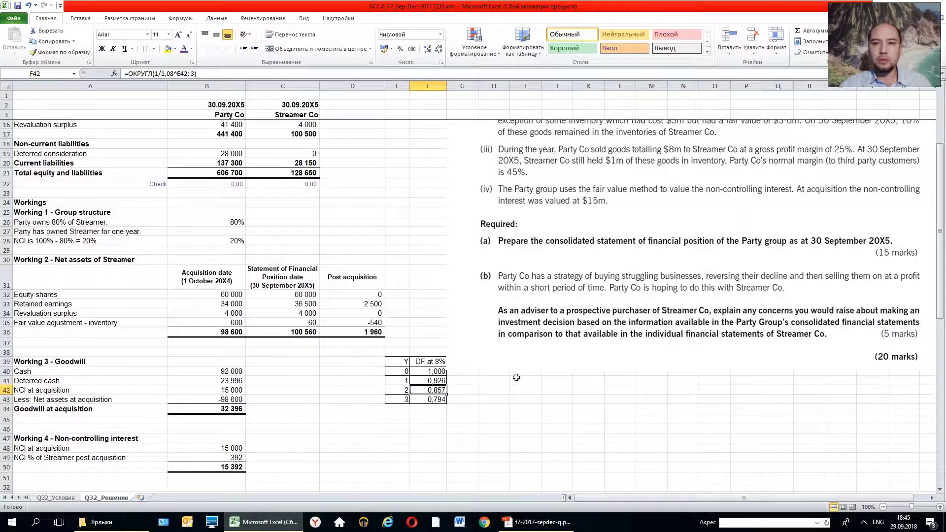
scroll(516, 377, "up", 1)
scroll(516, 377, "up", 3)
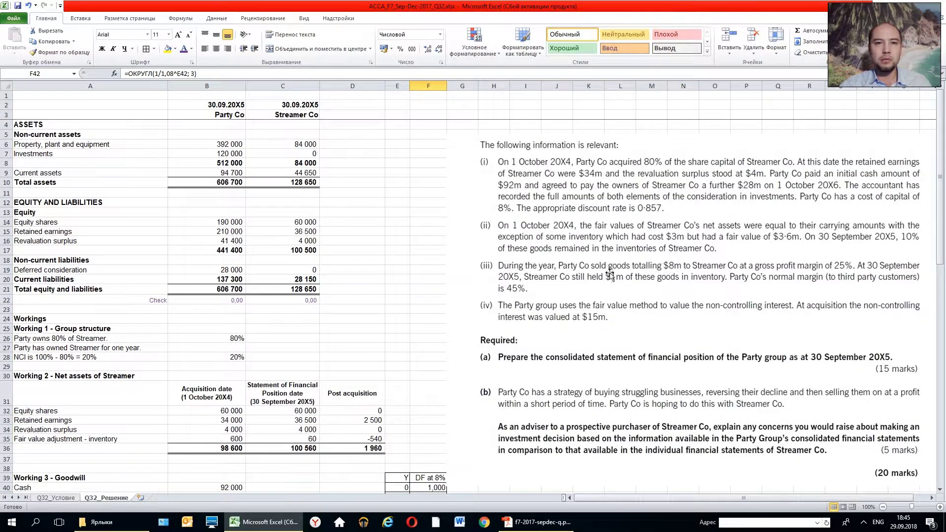
scroll(610, 273, "down", 4)
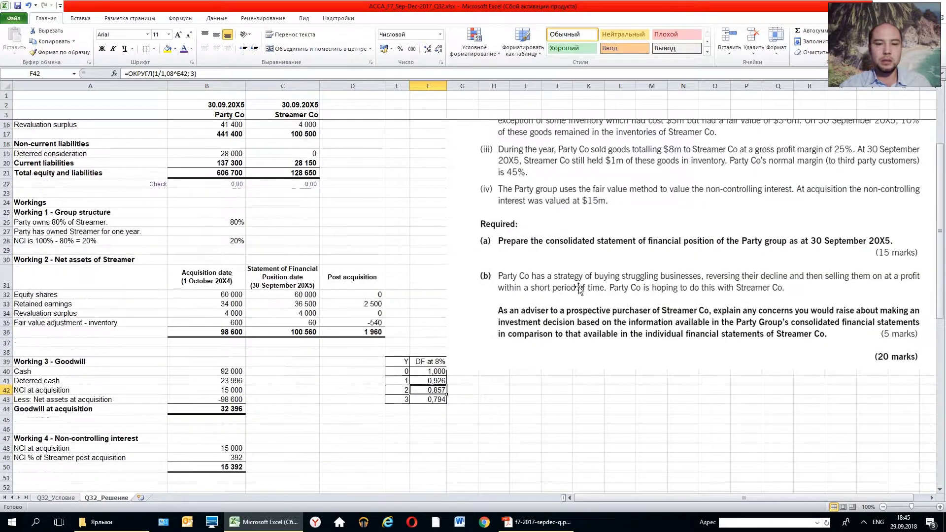
left_click(435, 401)
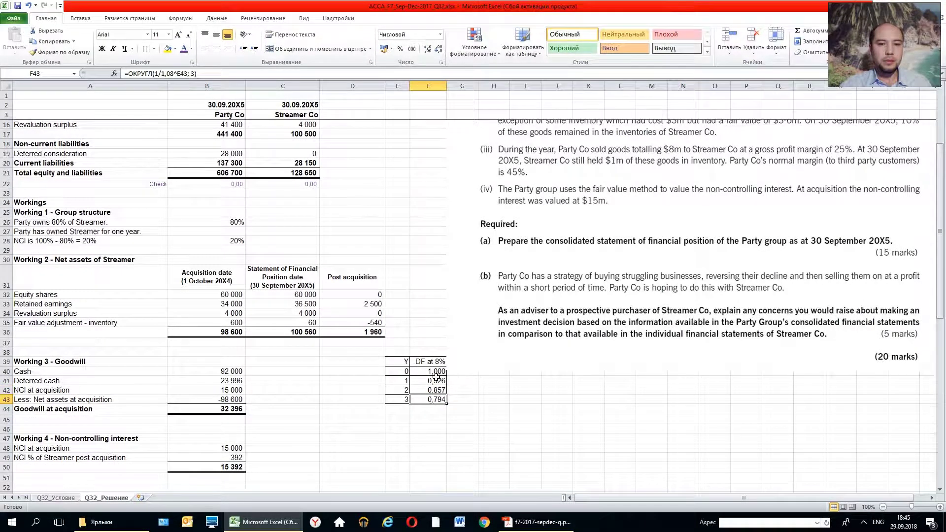
left_click(435, 378)
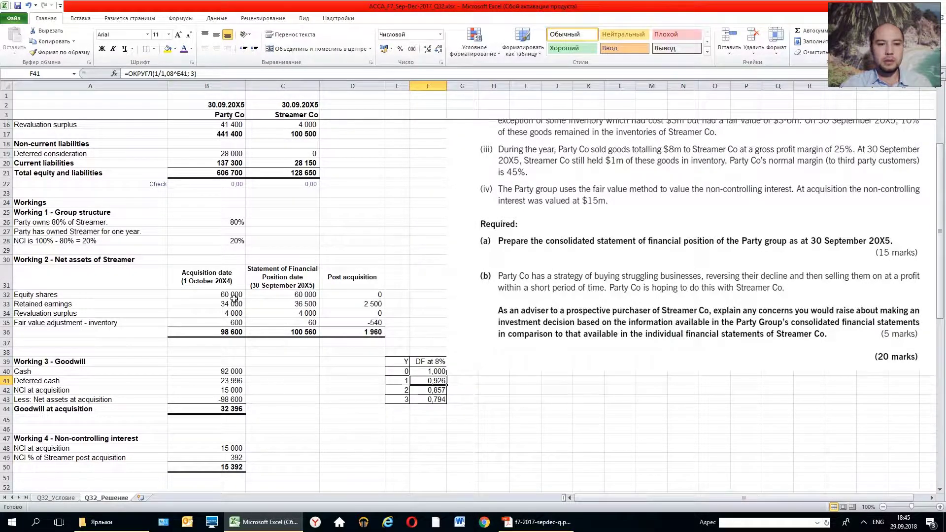
scroll(375, 421, "up", 2)
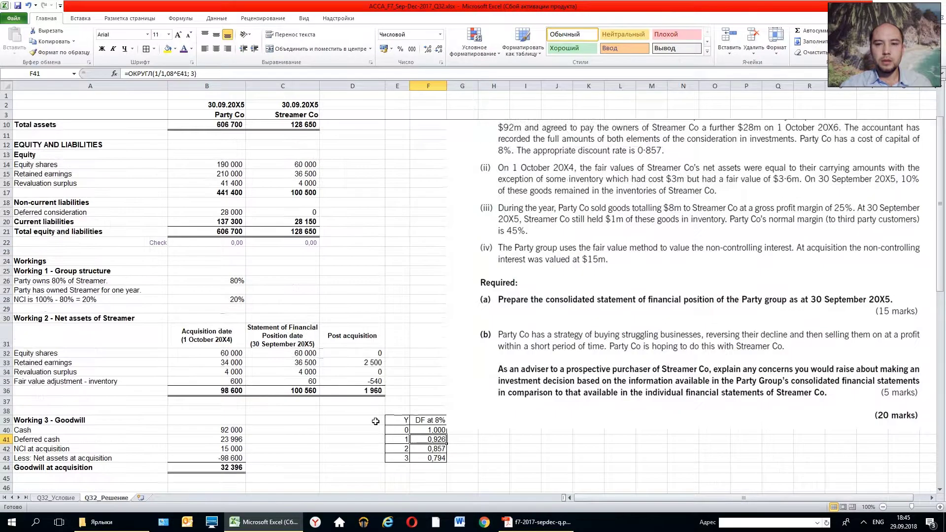
left_click(428, 449)
left_click(426, 438)
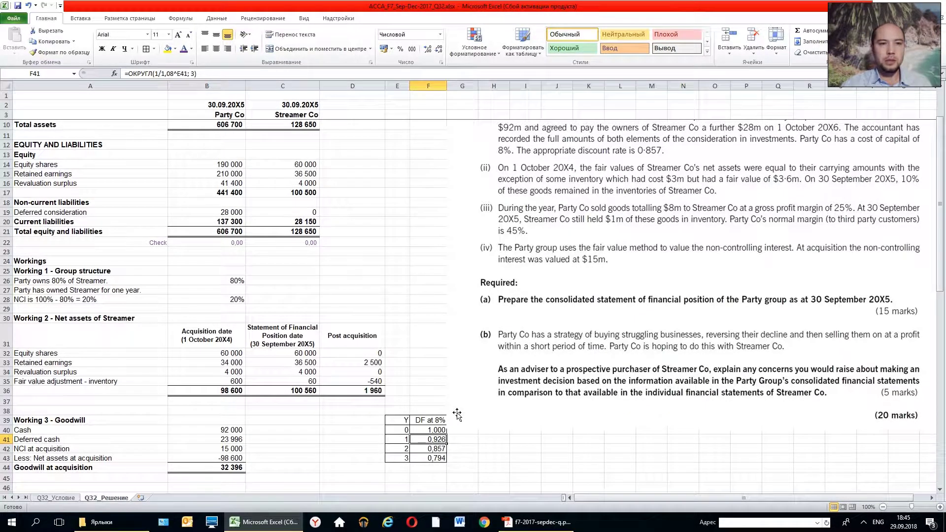
key("Down")
key("Down")
key("Up")
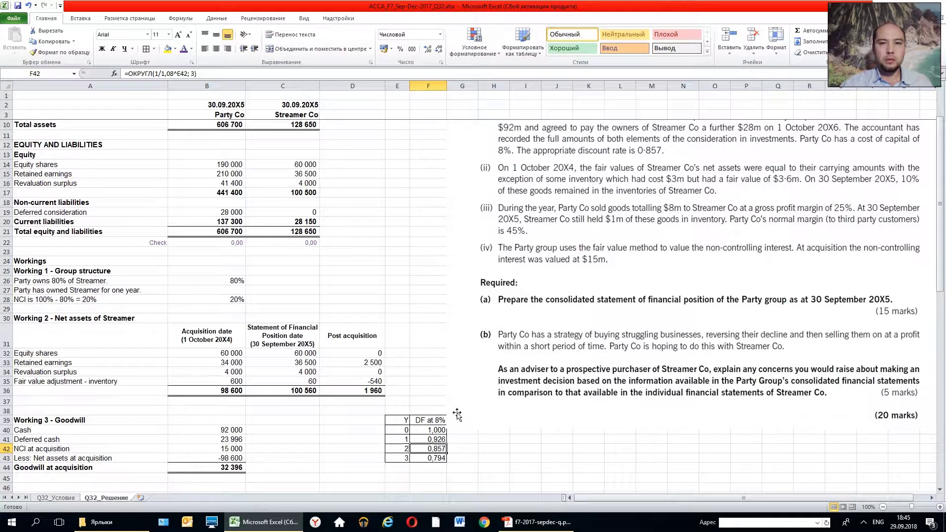
left_click(180, 18)
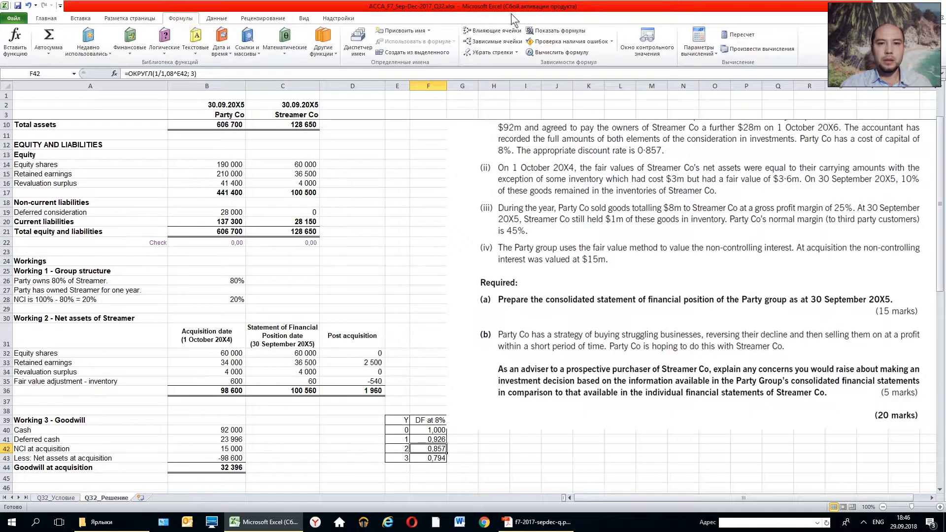
left_click(496, 30)
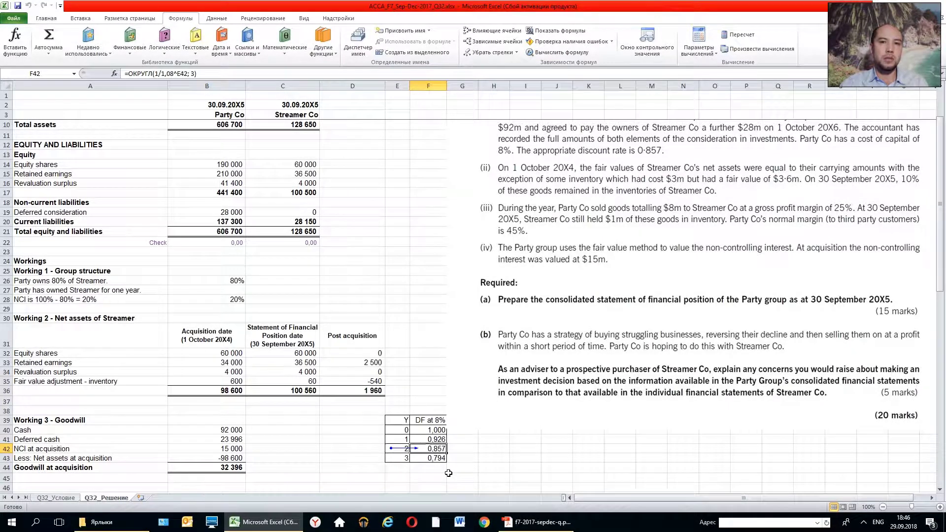
key("ctrl+s")
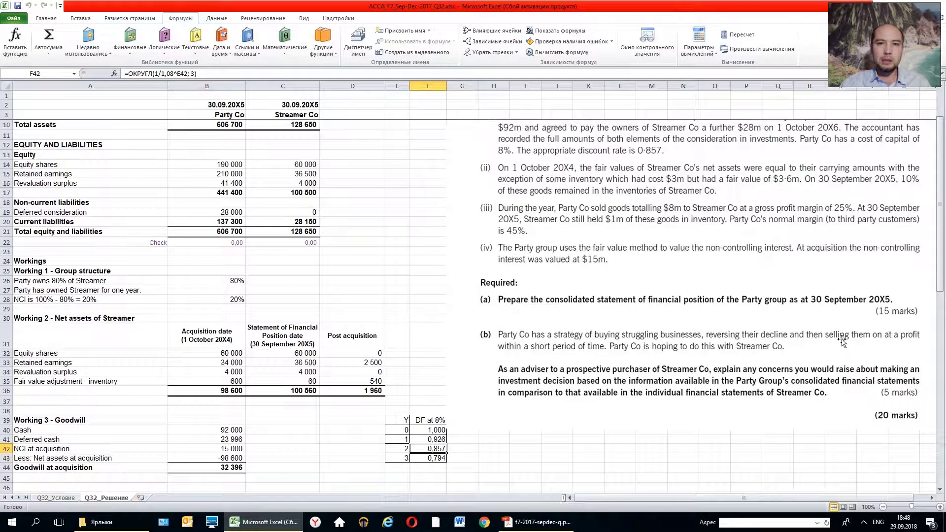
key("Right")
key("Right")
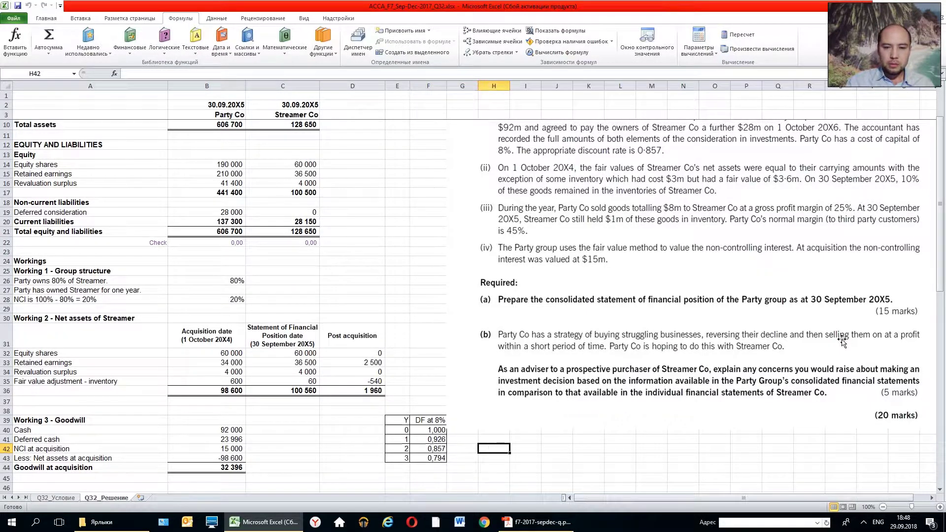
type("=1000")
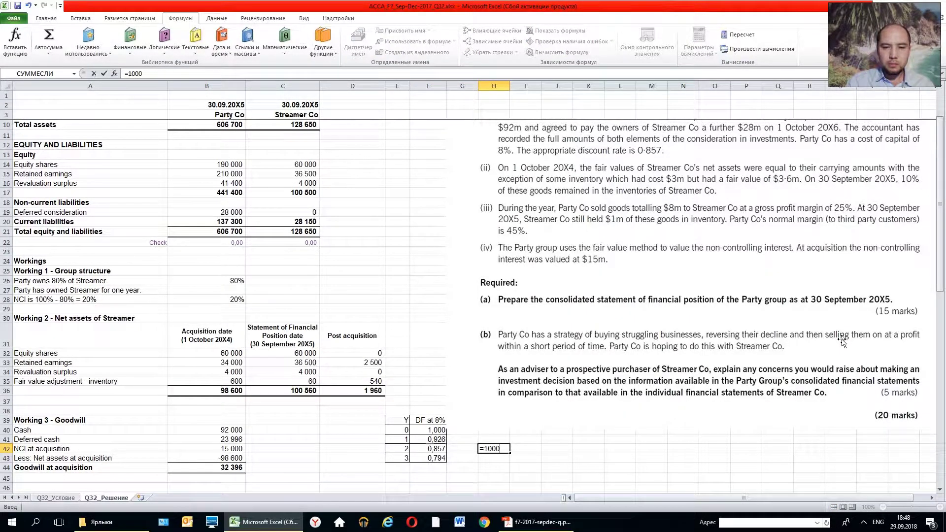
type("*")
key("Left")
key("Left")
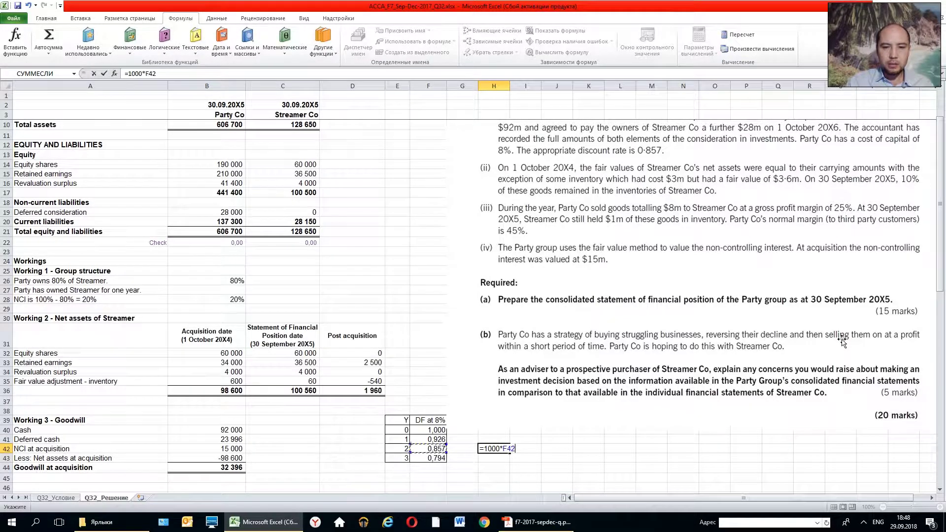
key("Return")
key("Up")
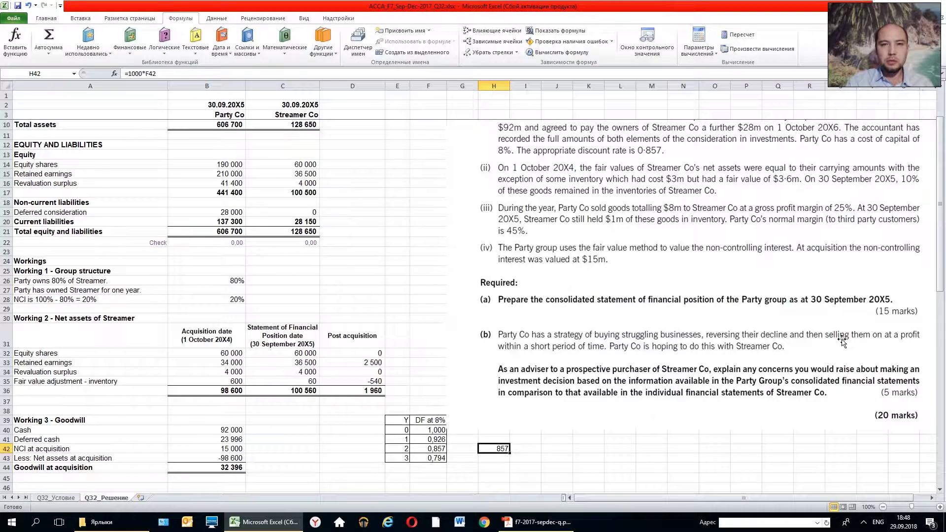
key("Delete")
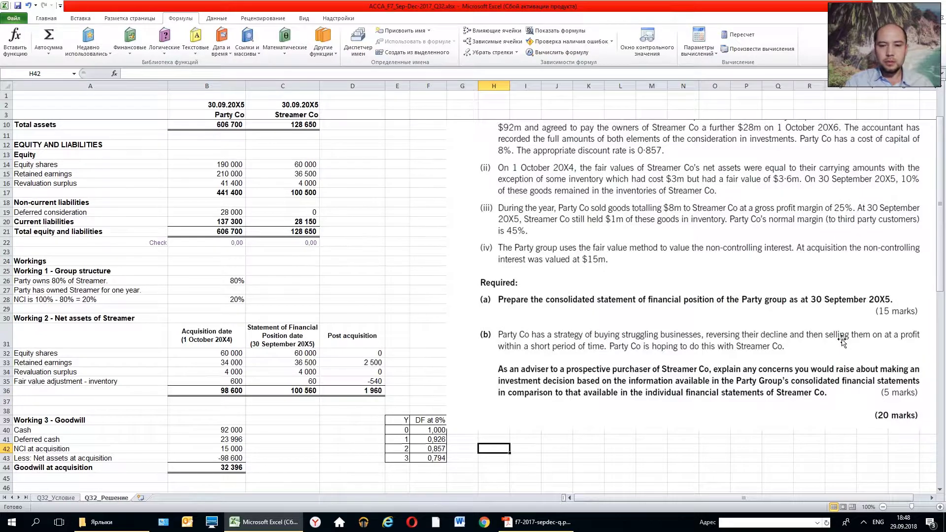
key("Left")
key("Left")
key("Left")
key("Left")
key("Left")
key("Right")
key("Right")
key("Right")
key("Right")
key("Right")
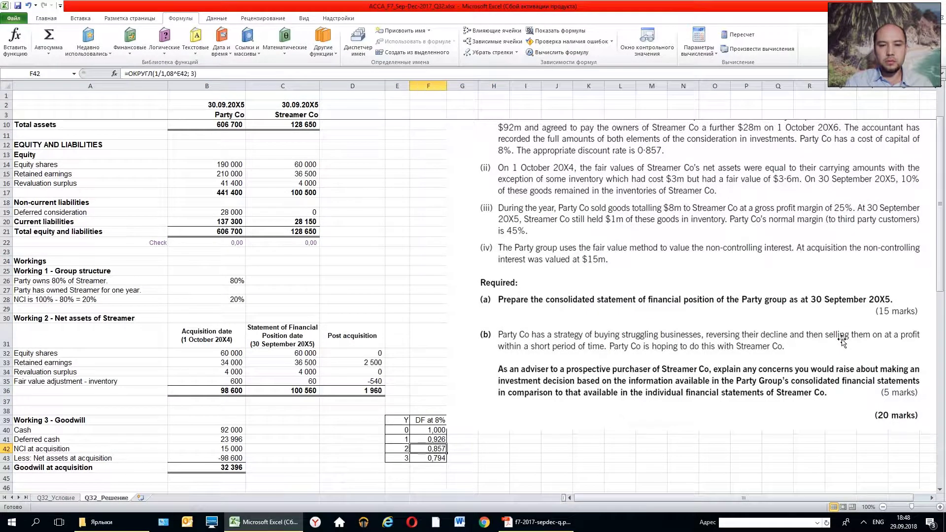
key("Up")
key("Up")
key("Up")
key("Up")
key("Up")
key("Down")
key("Down")
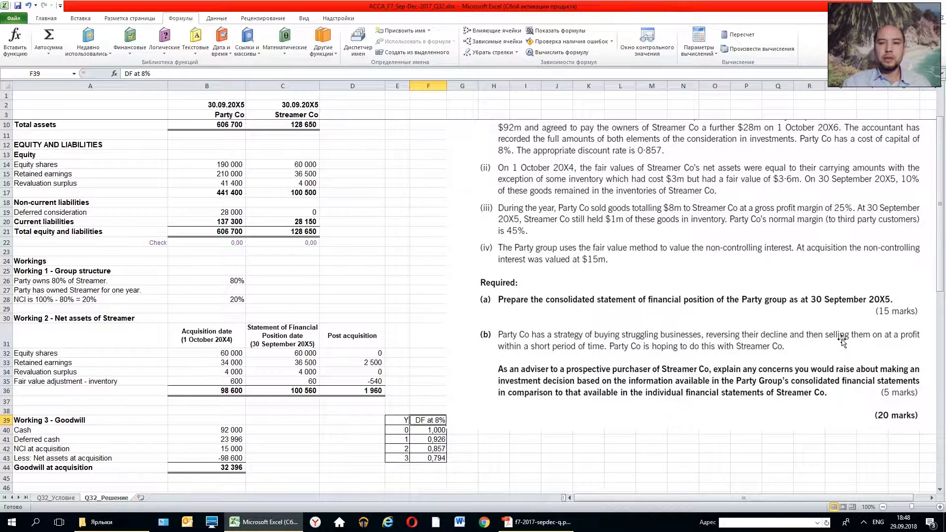
left_click(392, 420)
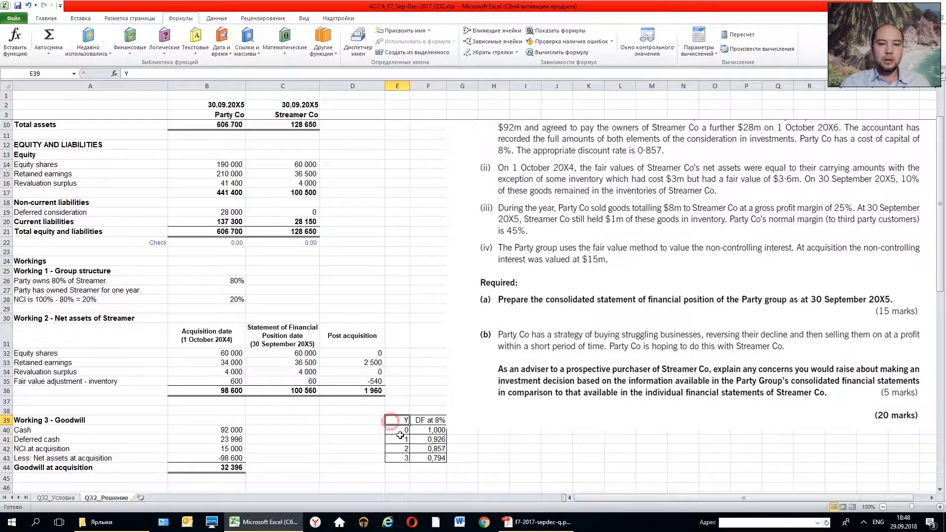
left_click_drag(400, 435, 420, 458)
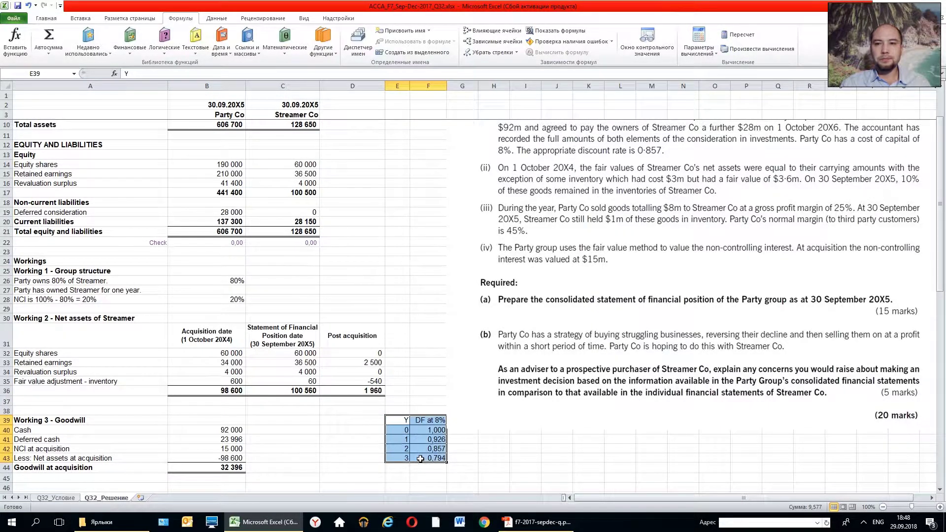
scroll(646, 222, "up", 2)
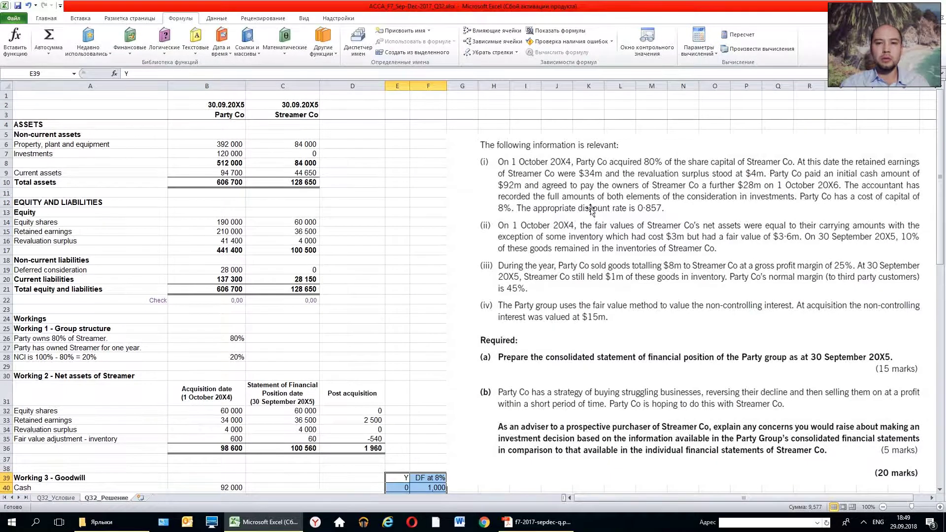
scroll(664, 208, "down", 2)
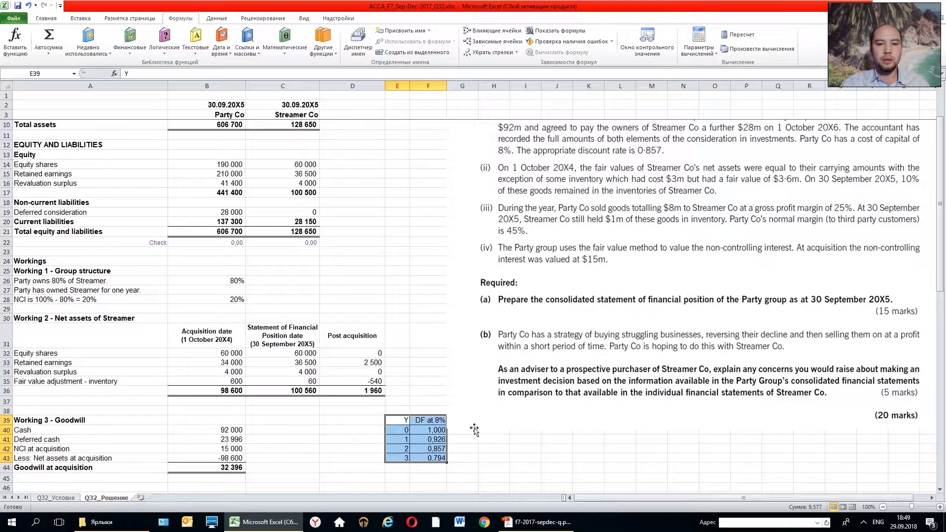
left_click(472, 432)
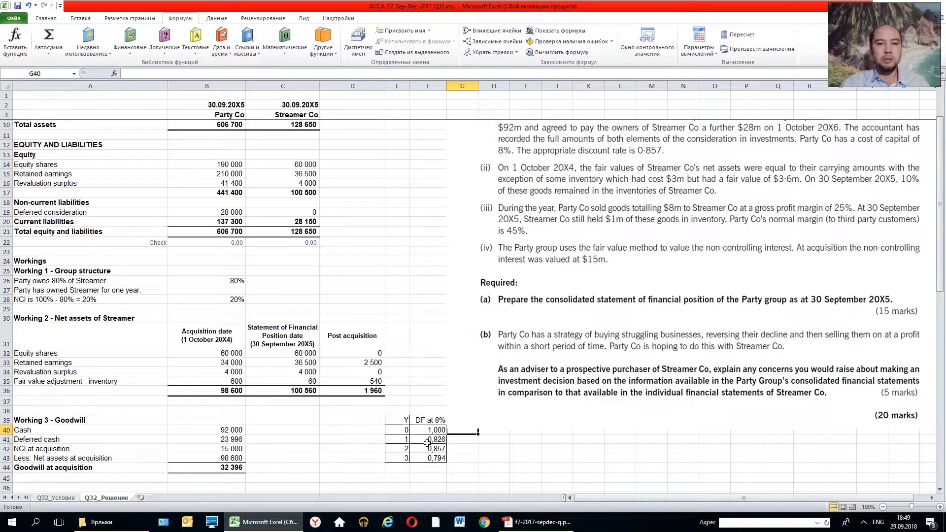
left_click(424, 449)
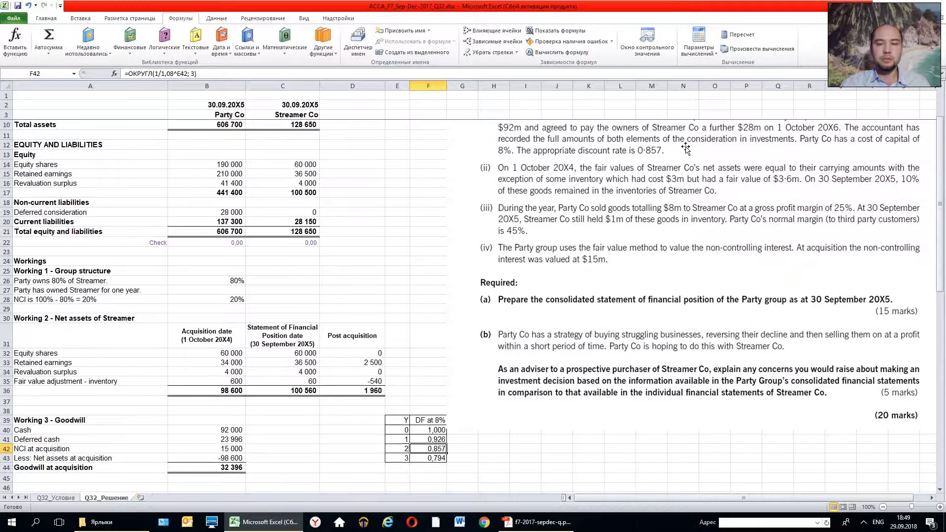
scroll(686, 148, "up", 2)
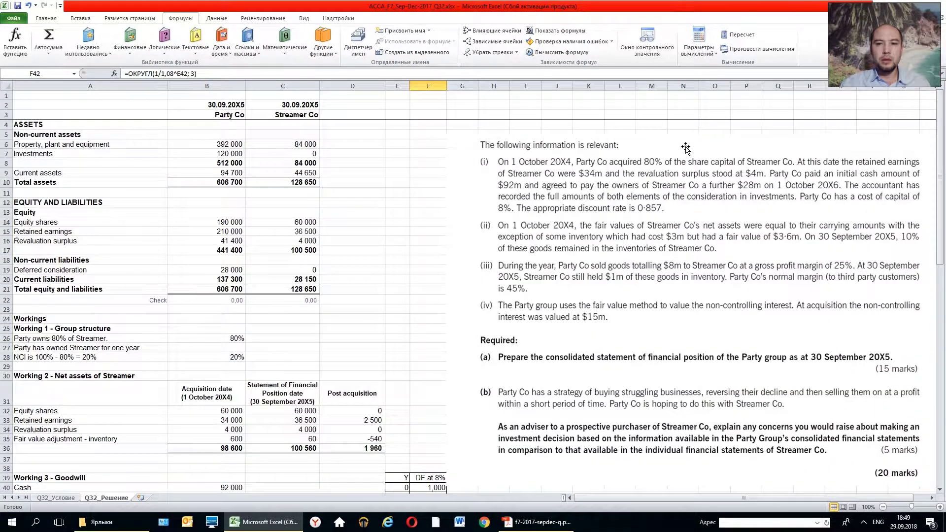
scroll(686, 148, "down", 2)
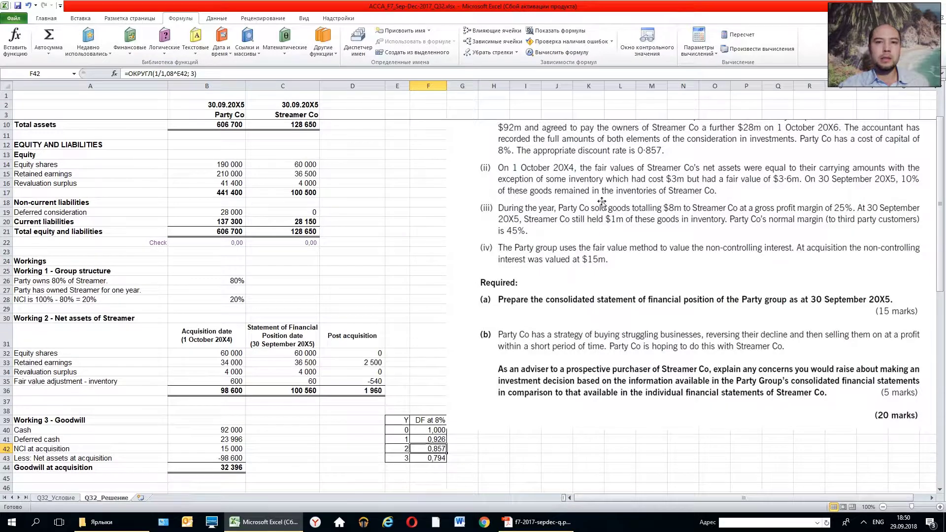
scroll(267, 230, "up", 2)
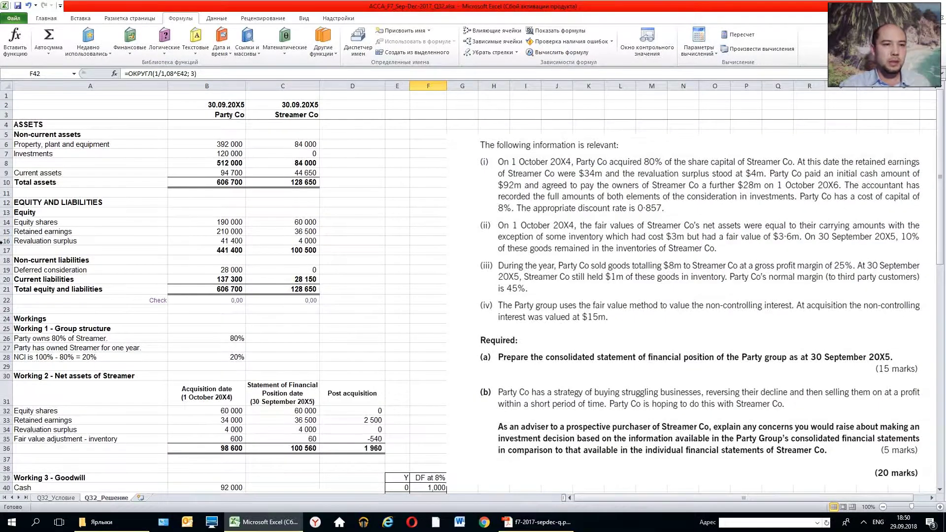
left_click(47, 173)
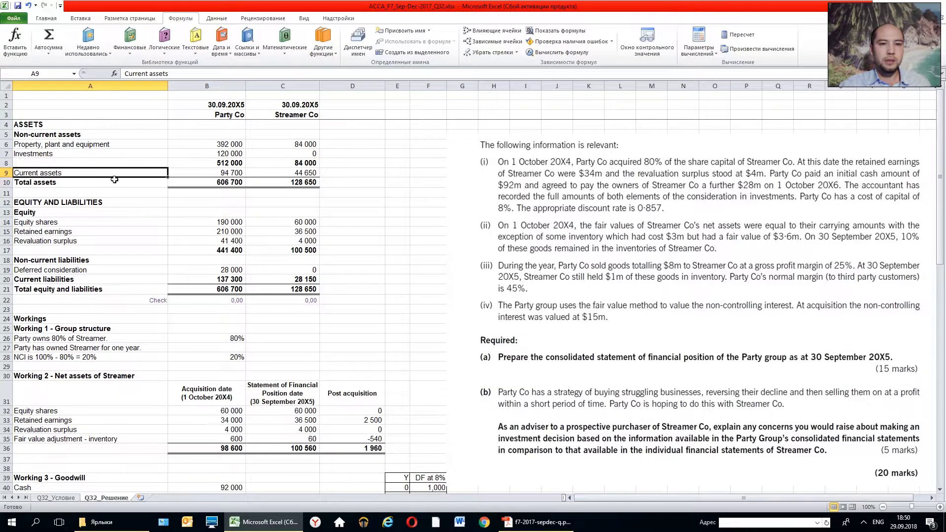
left_click(286, 171)
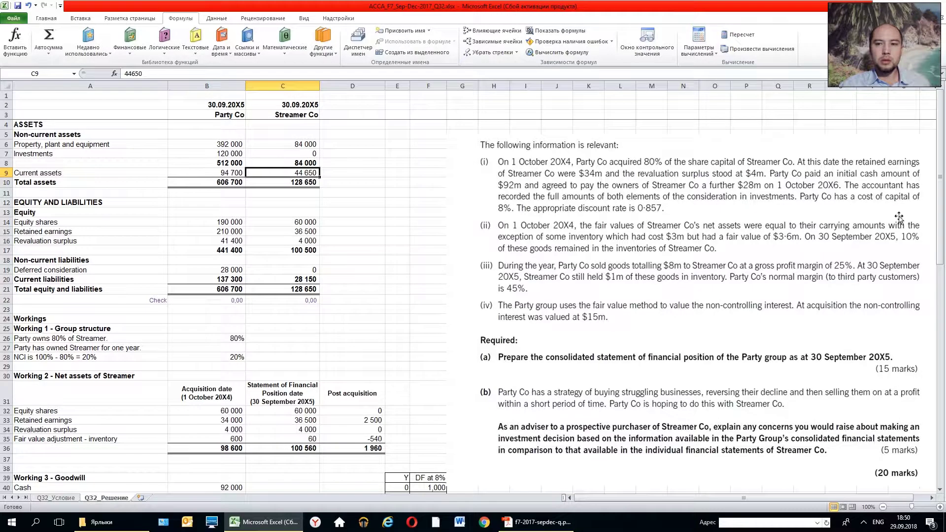
scroll(599, 196, "down", 1)
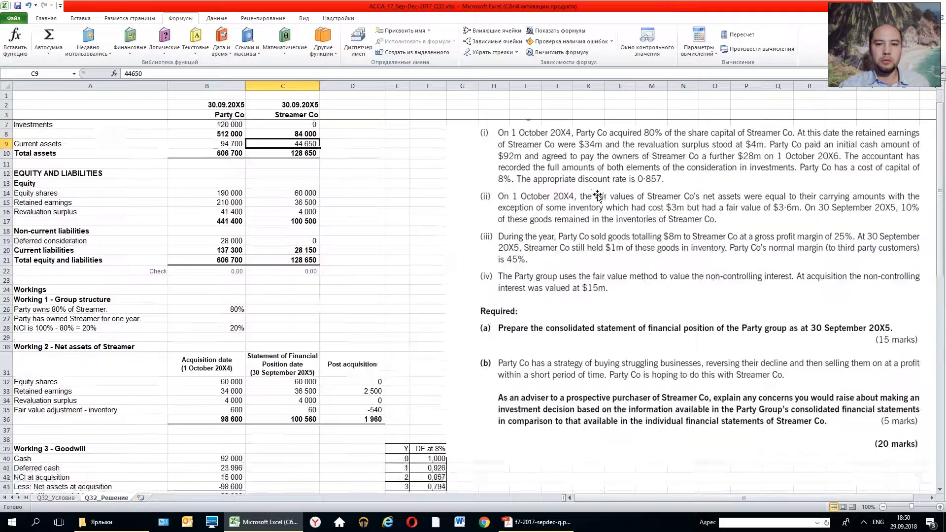
scroll(598, 196, "down", 2)
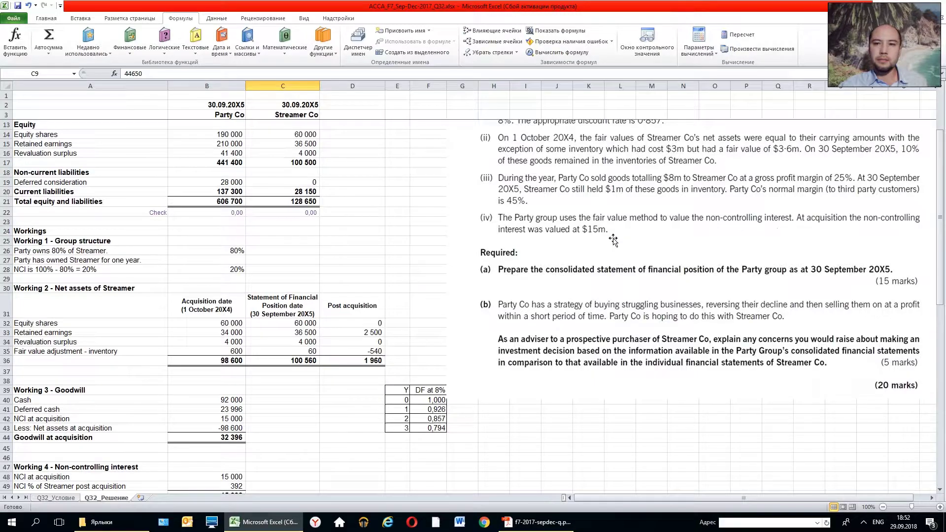
left_click(429, 232)
scroll(429, 232, "up", 3)
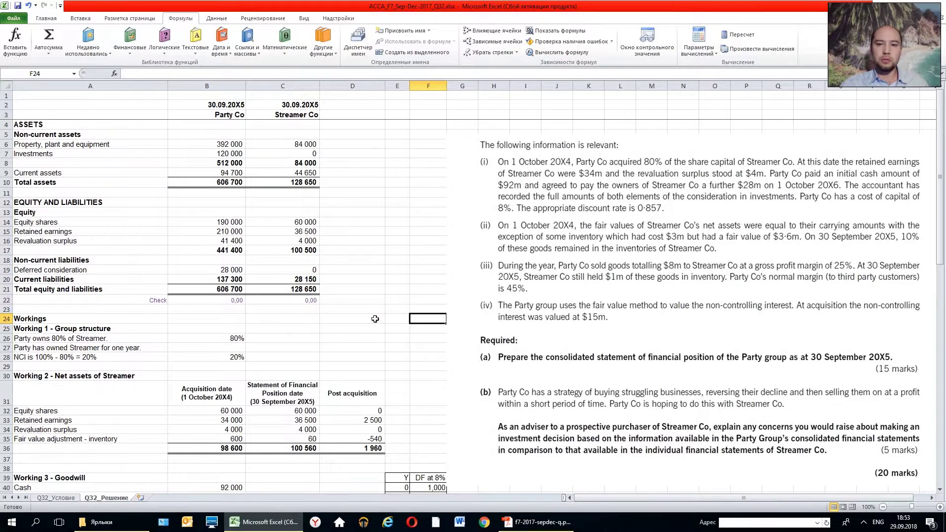
scroll(379, 321, "down", 4)
scroll(375, 320, "down", 2)
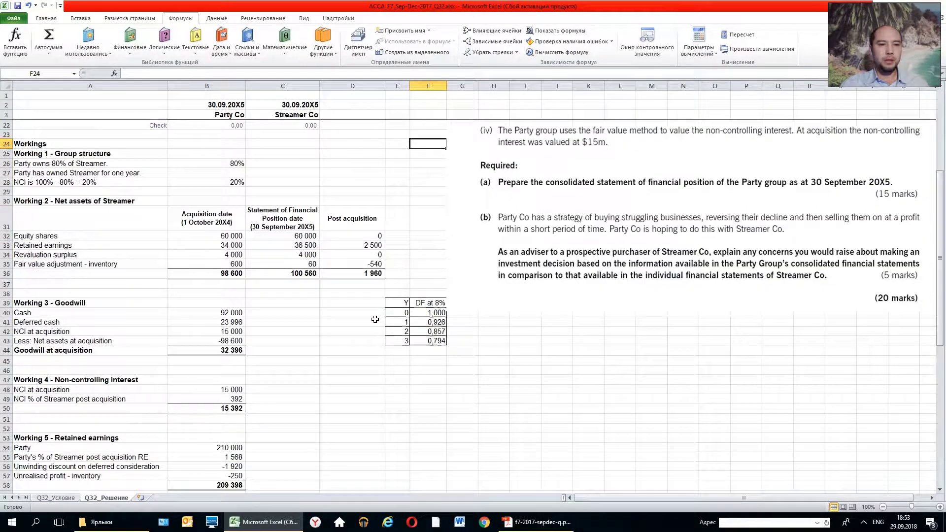
scroll(375, 320, "up", 2)
scroll(375, 319, "down", 3)
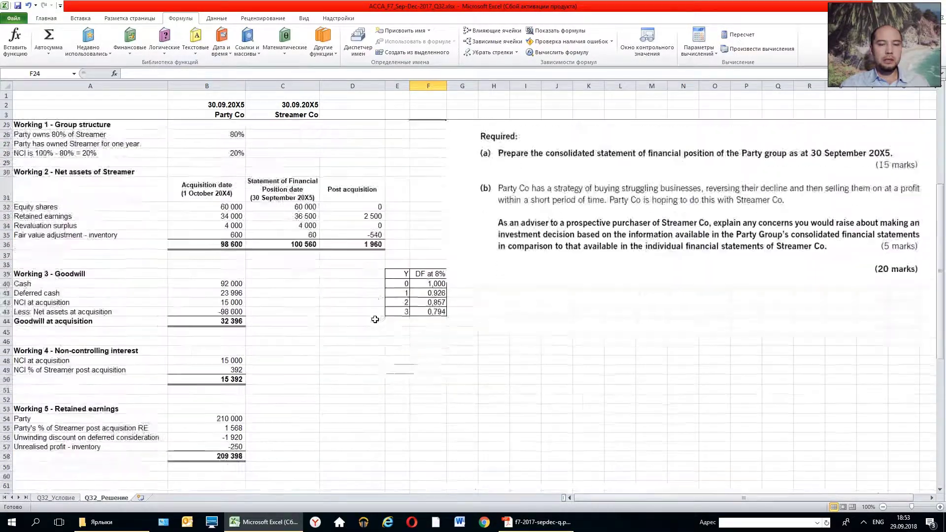
scroll(375, 320, "down", 2)
scroll(375, 320, "up", 2)
scroll(375, 320, "up", 1)
scroll(375, 320, "up", 1)
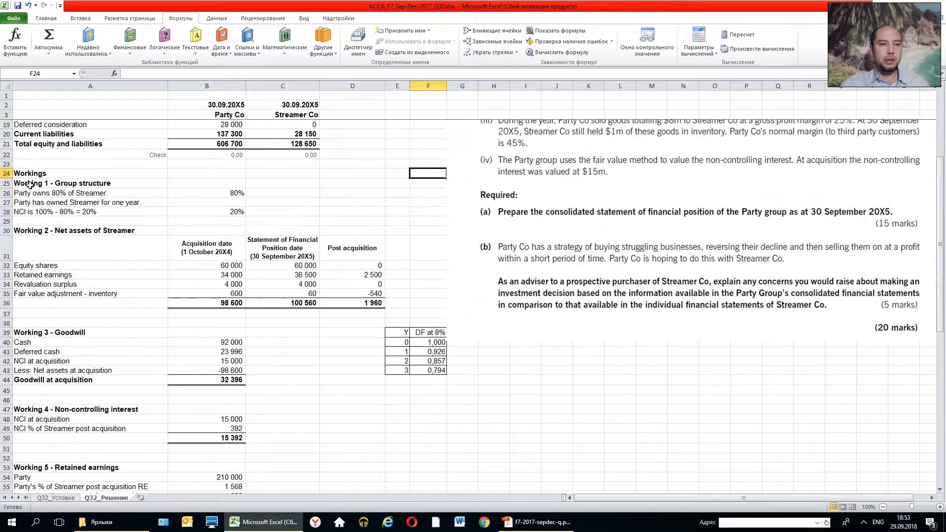
left_click(32, 174)
left_click(32, 183)
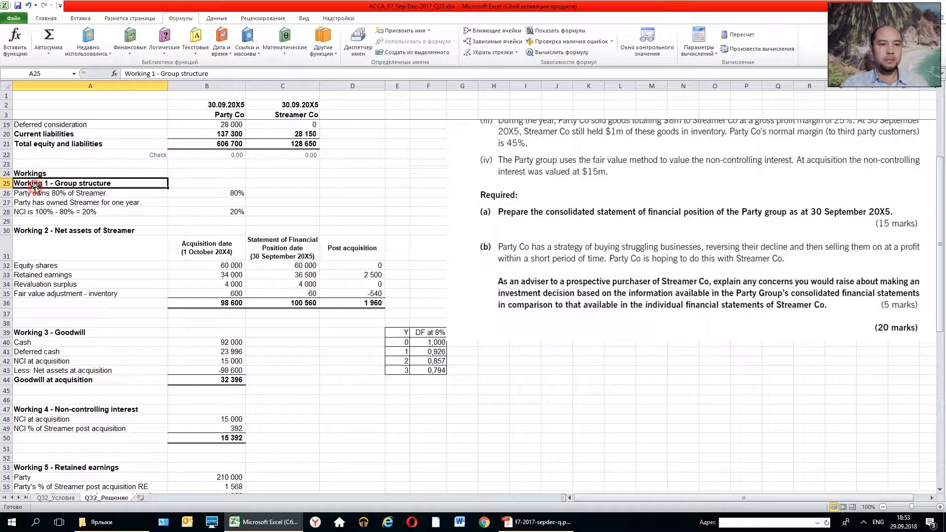
left_click(33, 231)
scroll(32, 231, "down", 3)
left_click(57, 255)
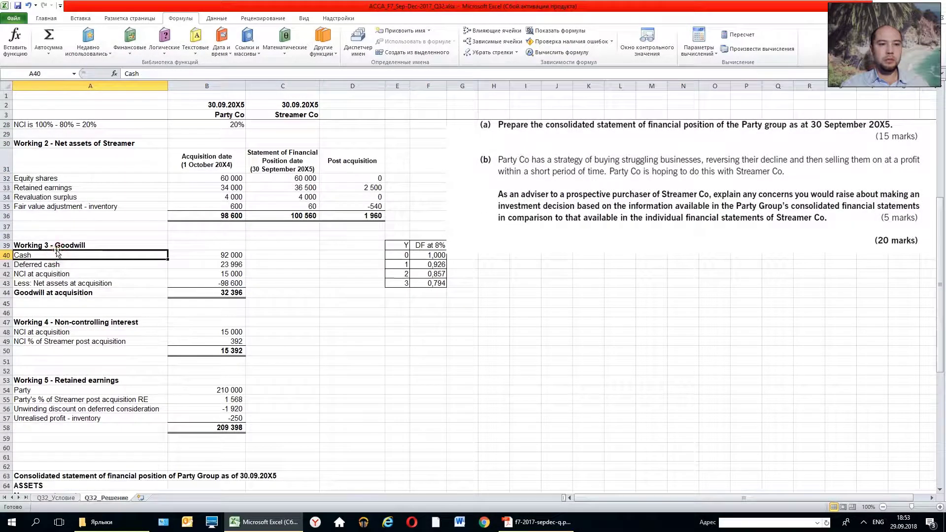
left_click(53, 243)
left_click(76, 322)
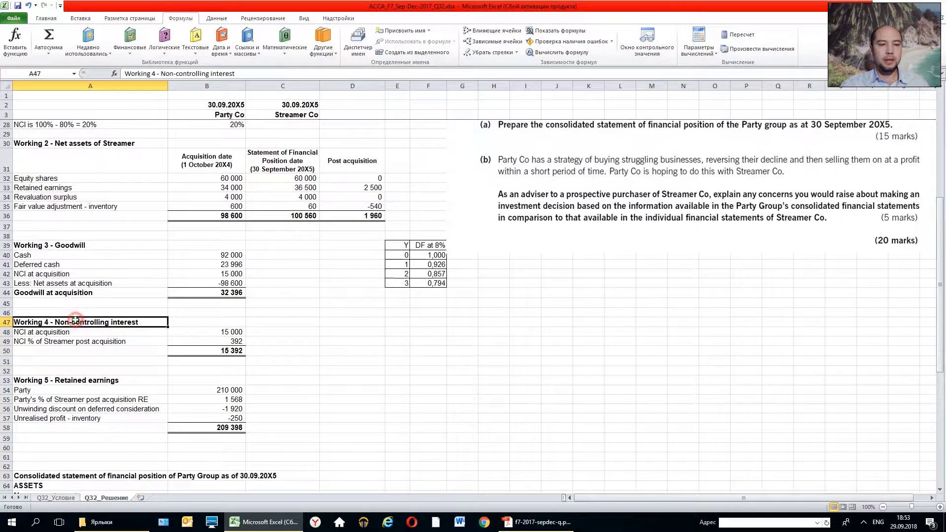
left_click(60, 379)
scroll(61, 379, "down", 1)
scroll(64, 377, "down", 2)
scroll(69, 374, "up", 6)
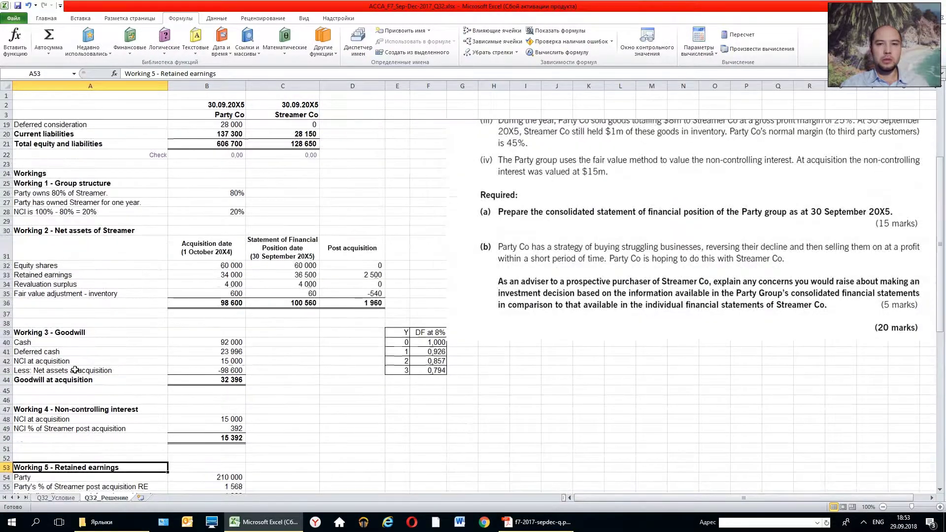
scroll(73, 371, "up", 4)
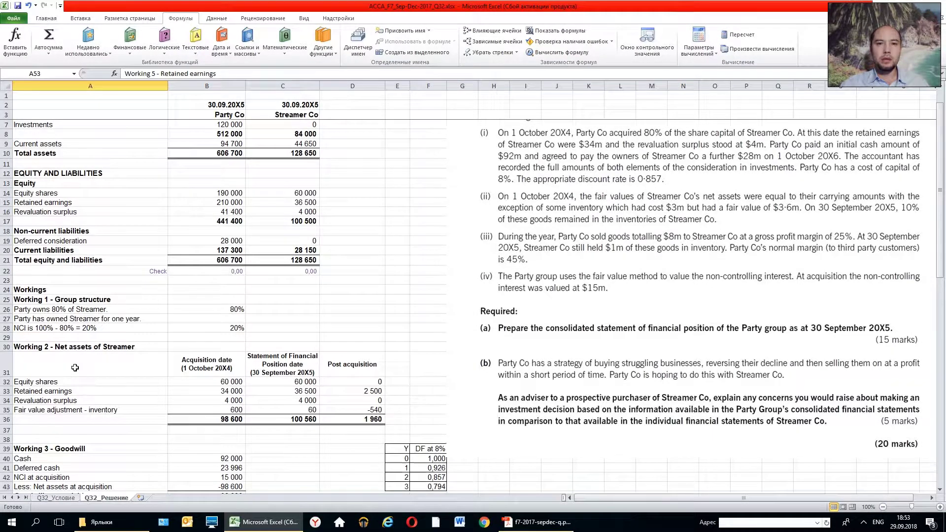
scroll(130, 283, "down", 5)
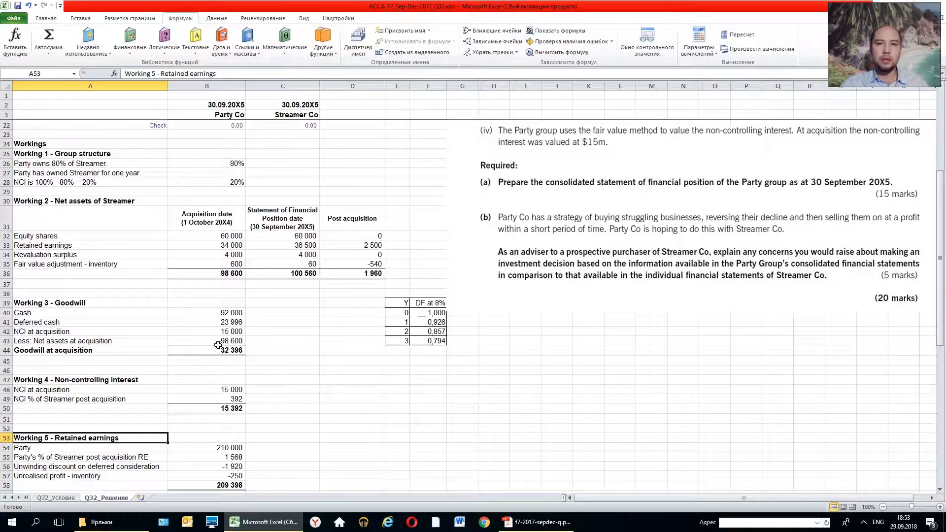
scroll(219, 345, "up", 5)
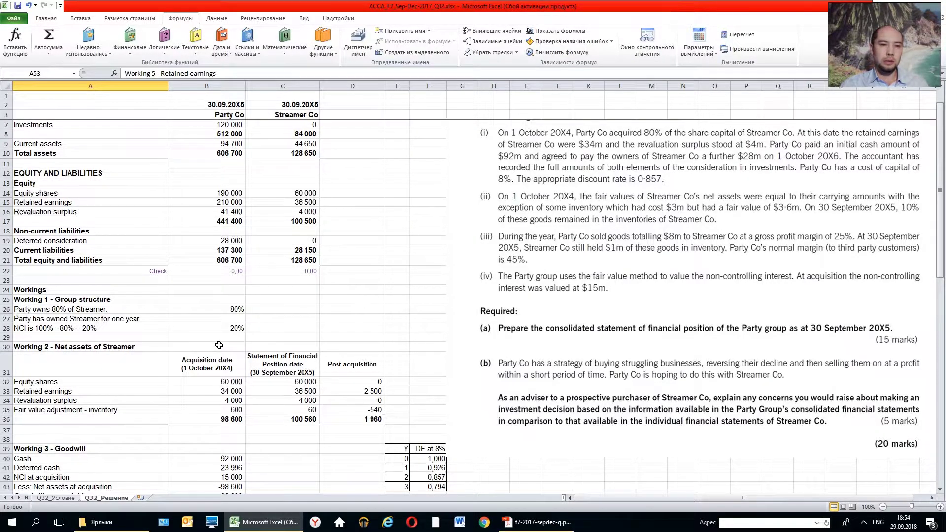
left_click(172, 309)
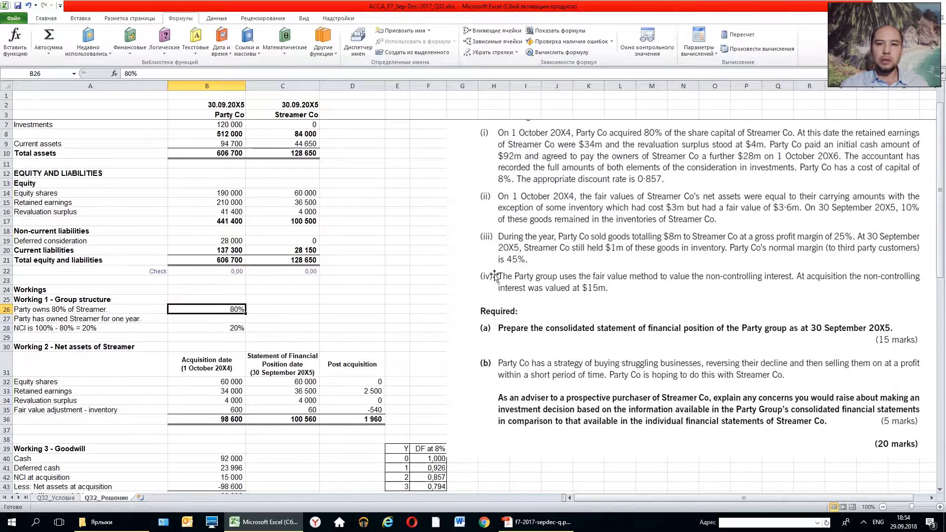
scroll(495, 276, "up", 1)
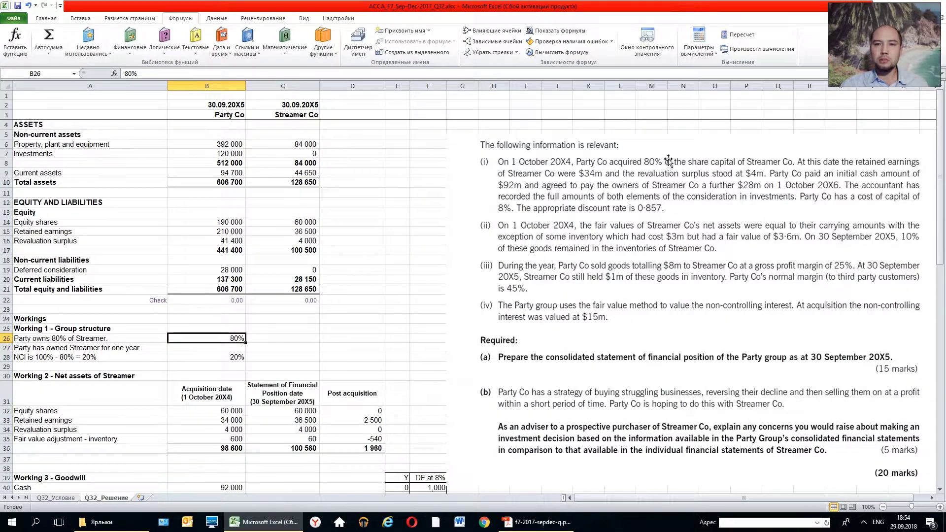
left_click(108, 338)
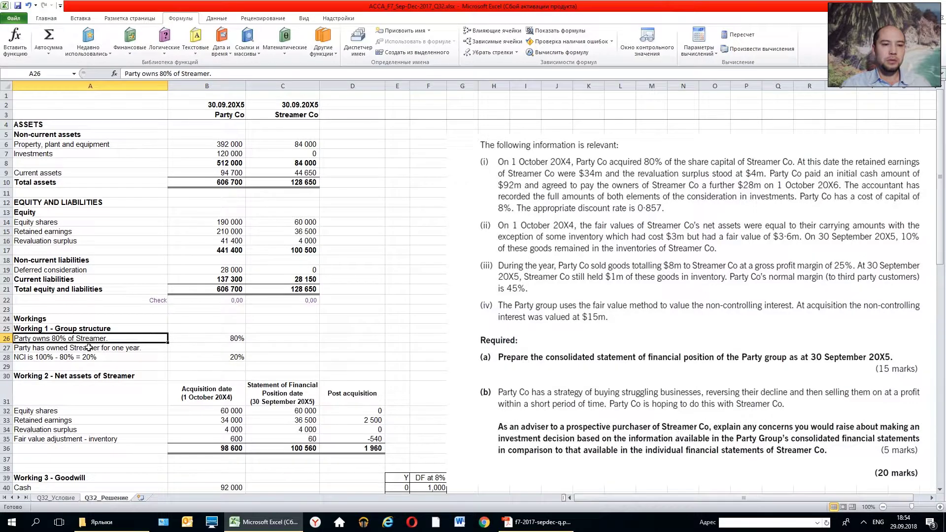
left_click(220, 338)
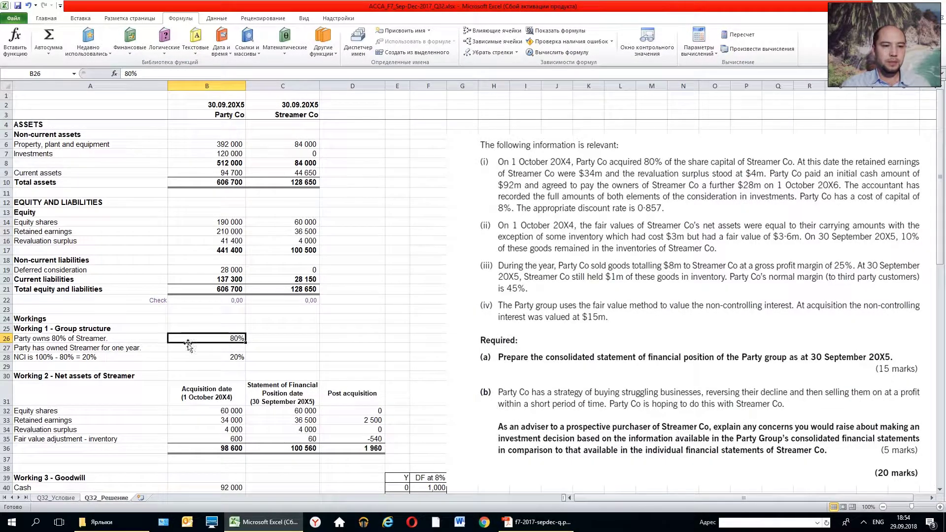
left_click(126, 349)
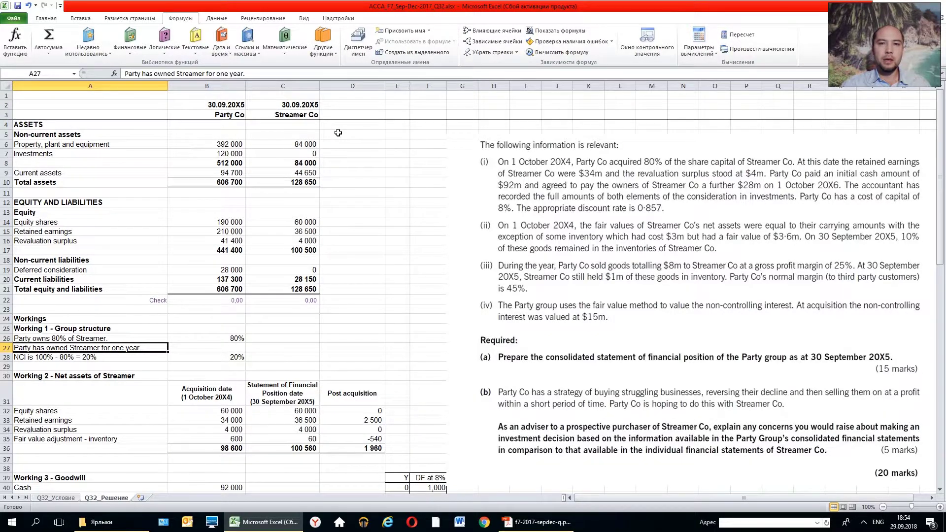
left_click(93, 358)
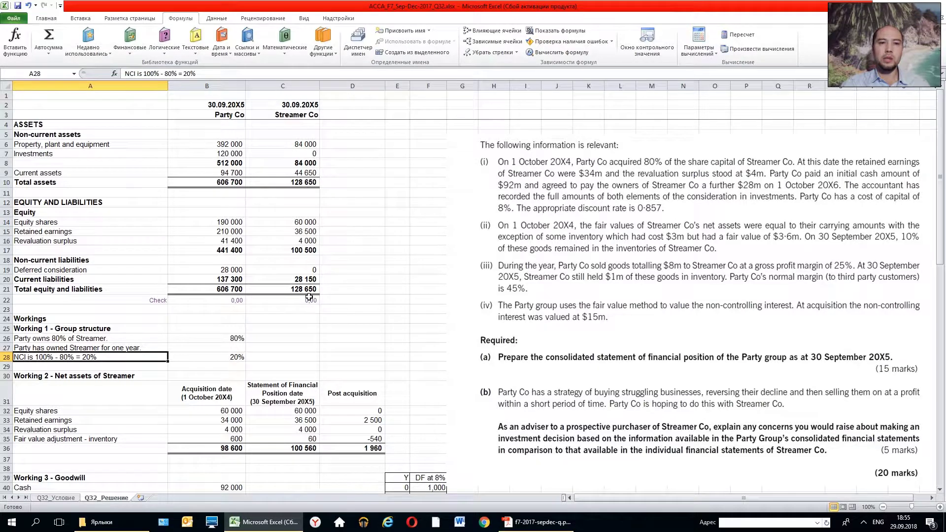
left_click(197, 358)
scroll(397, 214, "down", 5)
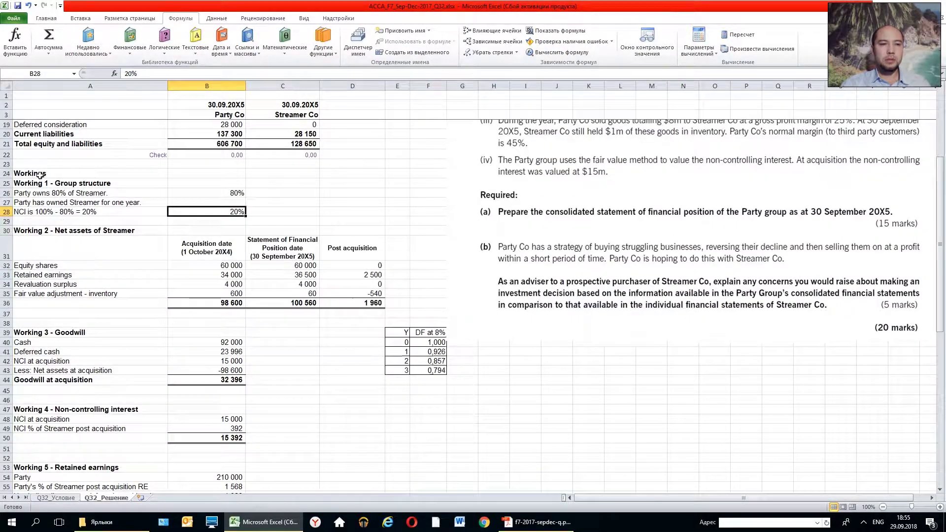
left_click_drag(69, 173, 295, 212)
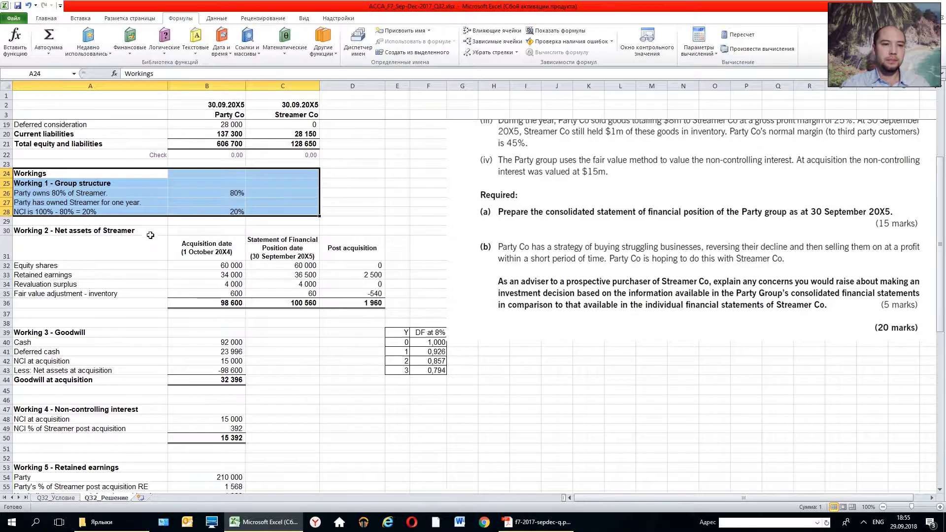
left_click_drag(142, 231, 397, 299)
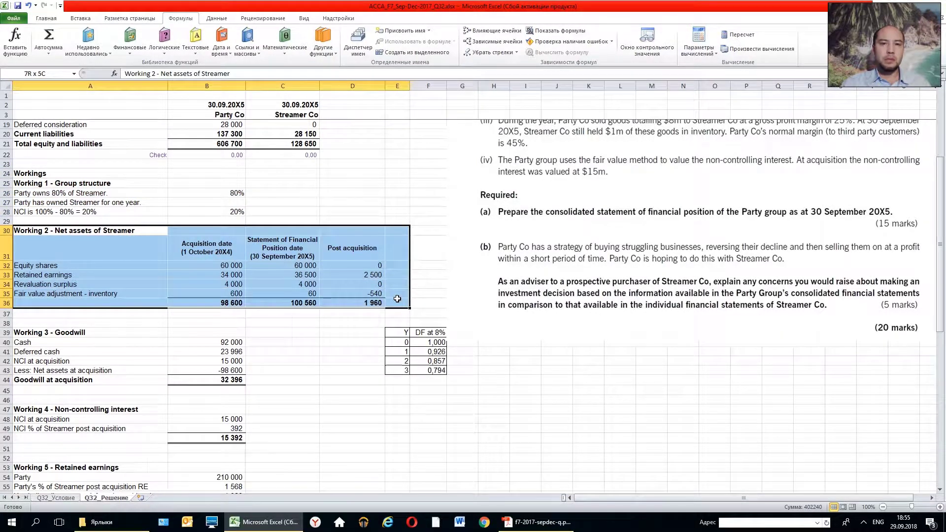
scroll(397, 299, "up", 5)
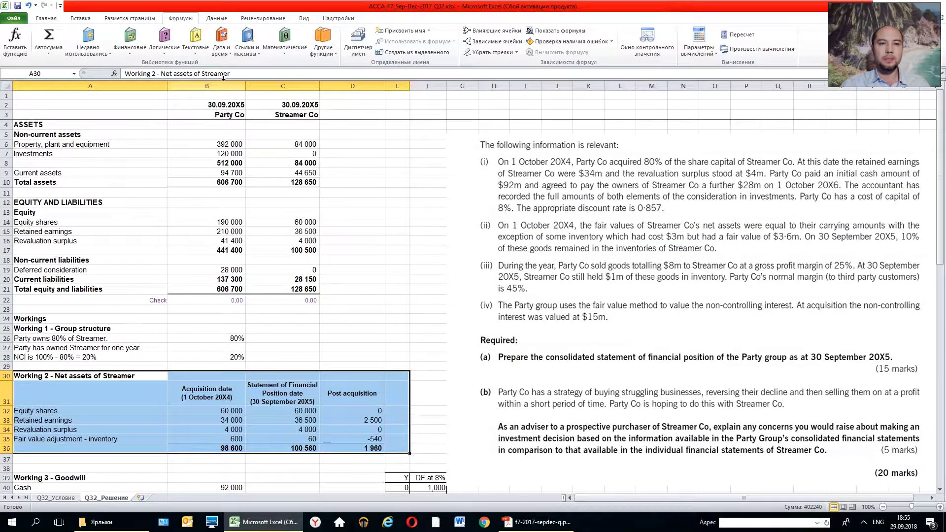
left_click_drag(213, 105, 203, 285)
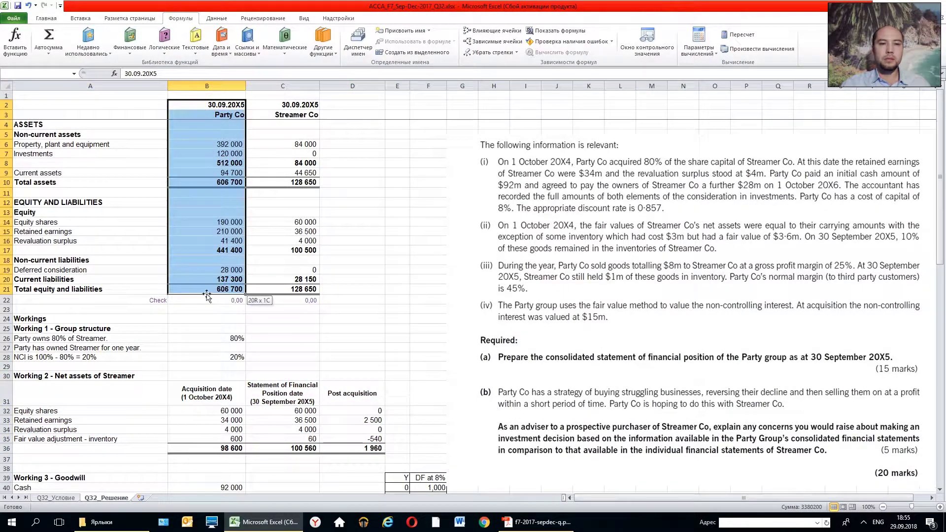
left_click_drag(291, 106, 286, 290)
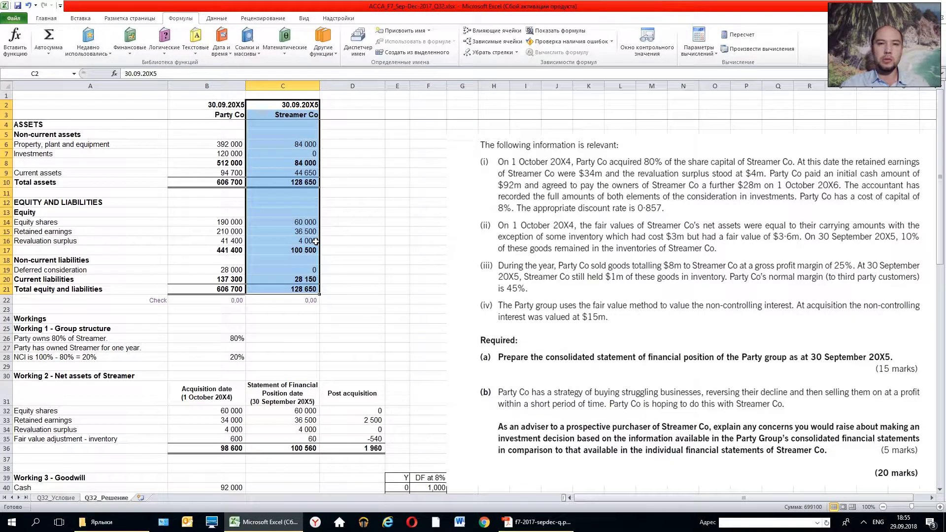
scroll(316, 241, "down", 5)
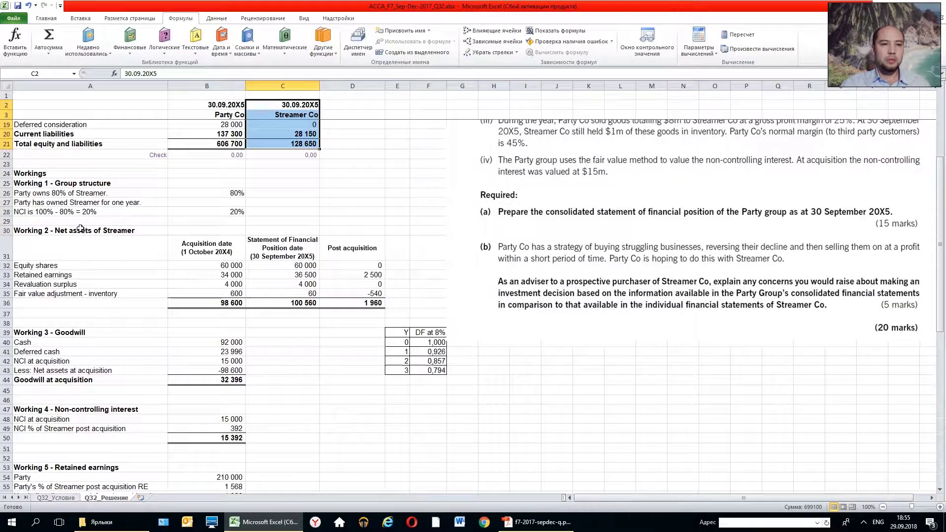
left_click_drag(81, 231, 296, 253)
left_click_drag(368, 266, 418, 304)
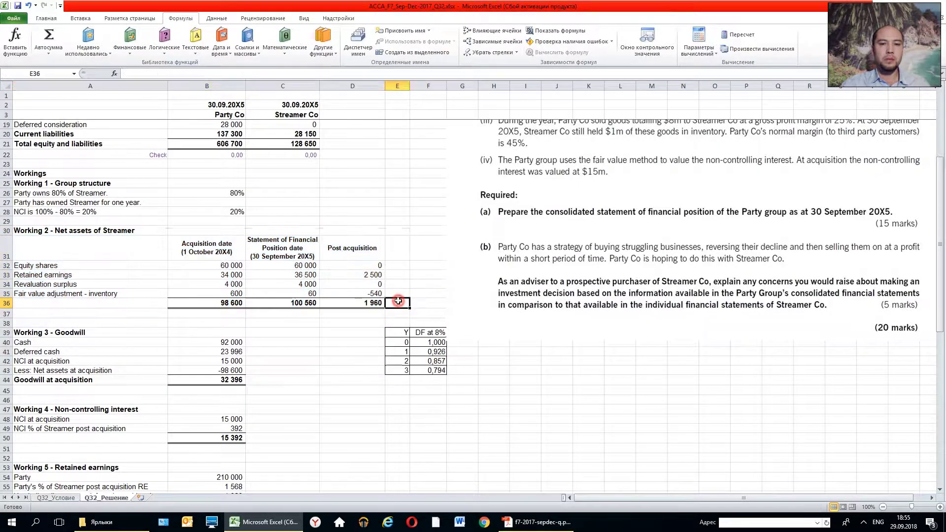
mouse_move(400, 303)
left_mouse_down()
mouse_move(388, 238)
mouse_move(16, 231)
left_mouse_up()
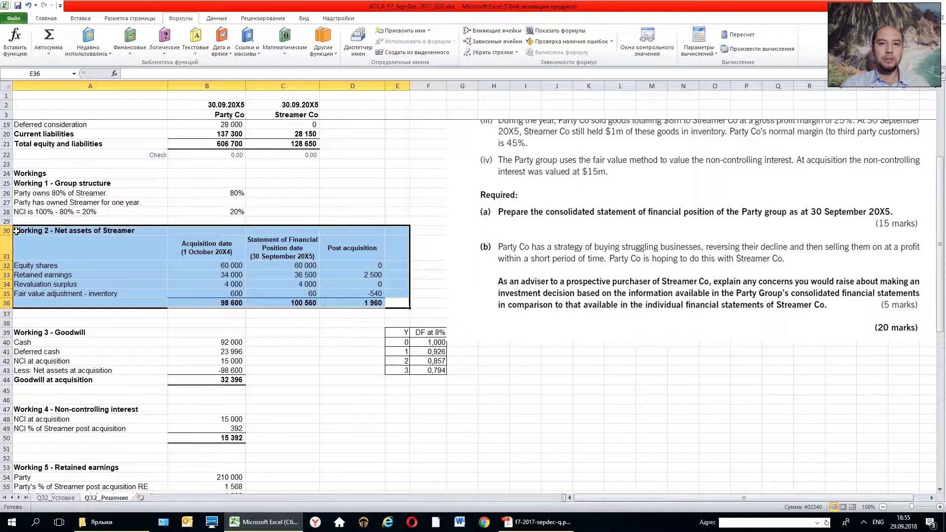
scroll(16, 230, "up", 5)
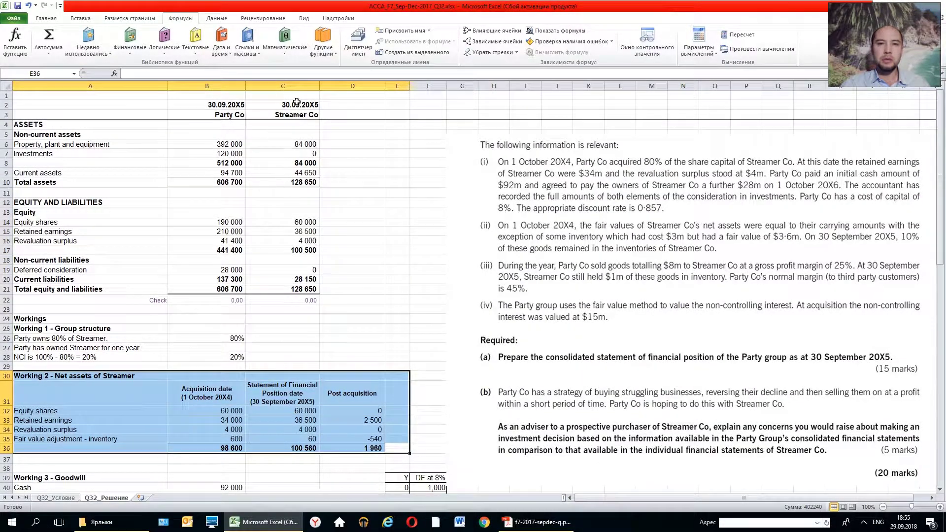
scroll(296, 102, "down", 3)
scroll(297, 102, "down", 2)
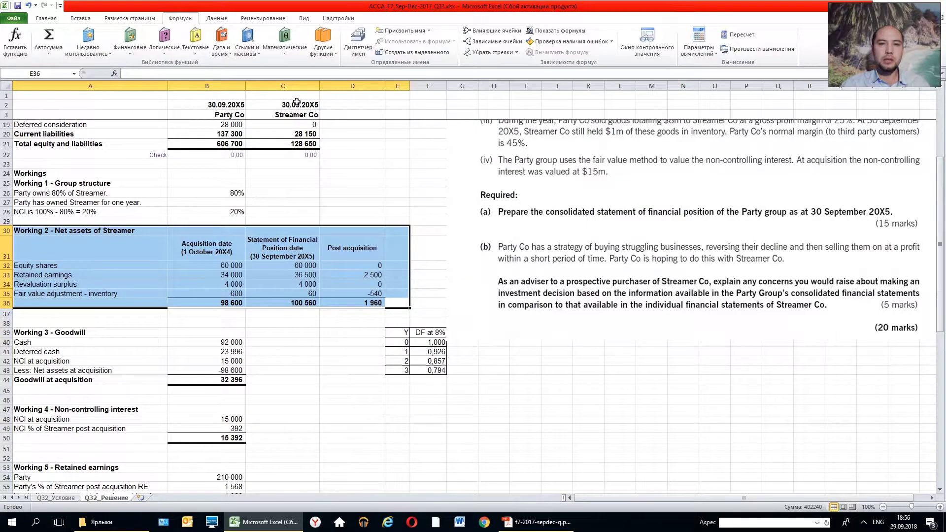
left_click(88, 255)
scroll(88, 255, "up", 3)
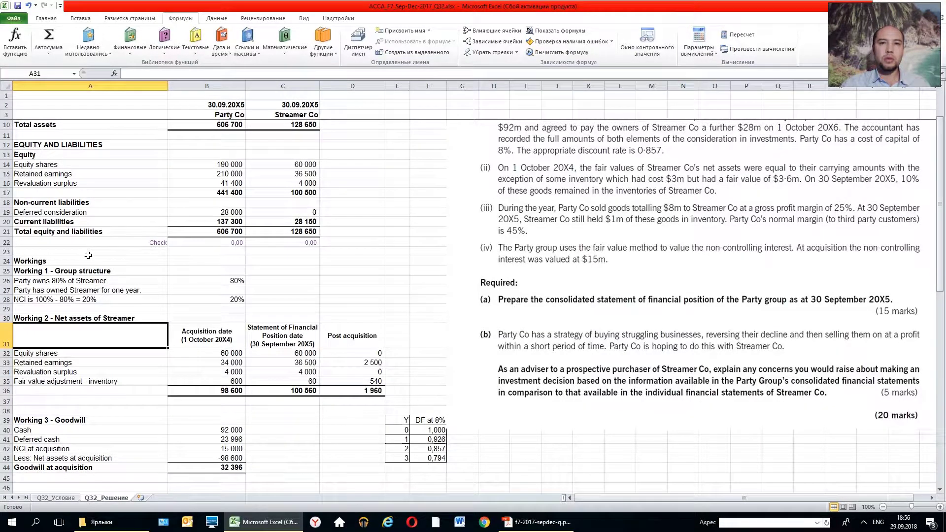
left_click(195, 336)
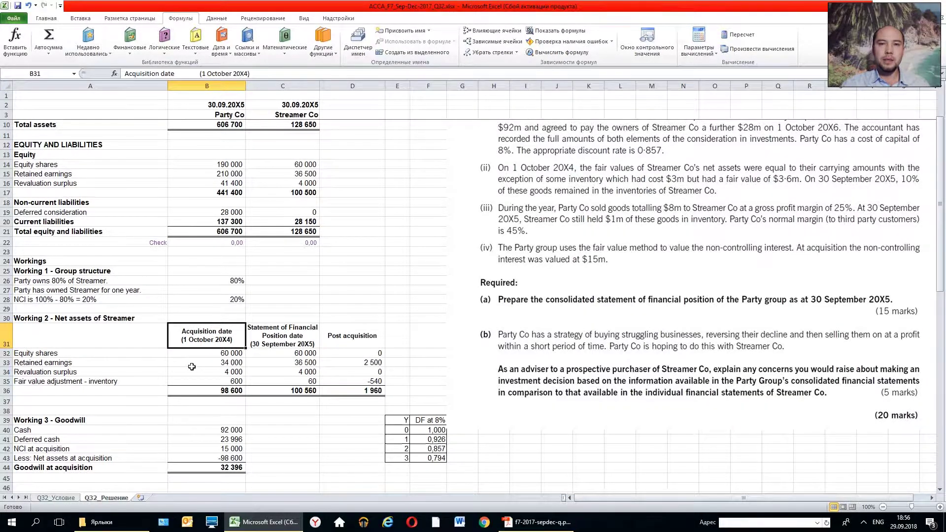
left_click(301, 335)
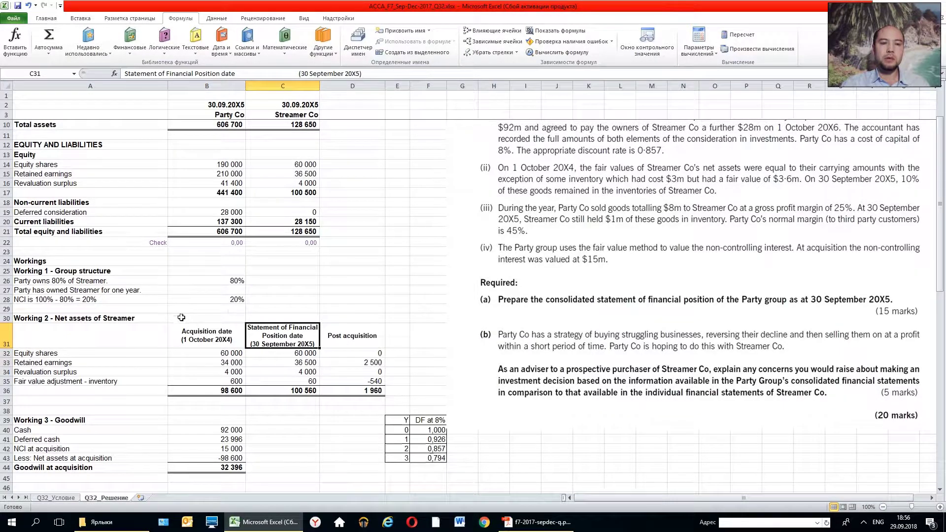
left_click(200, 338)
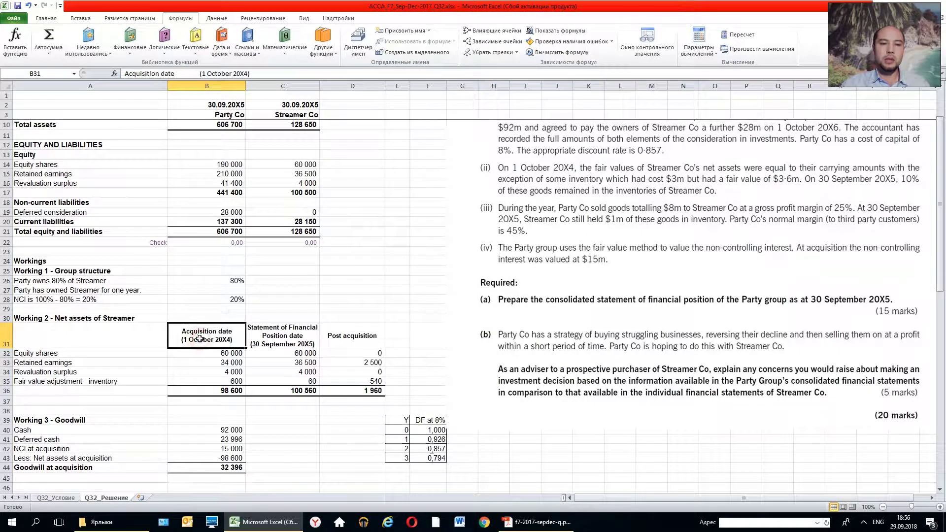
left_click(295, 330)
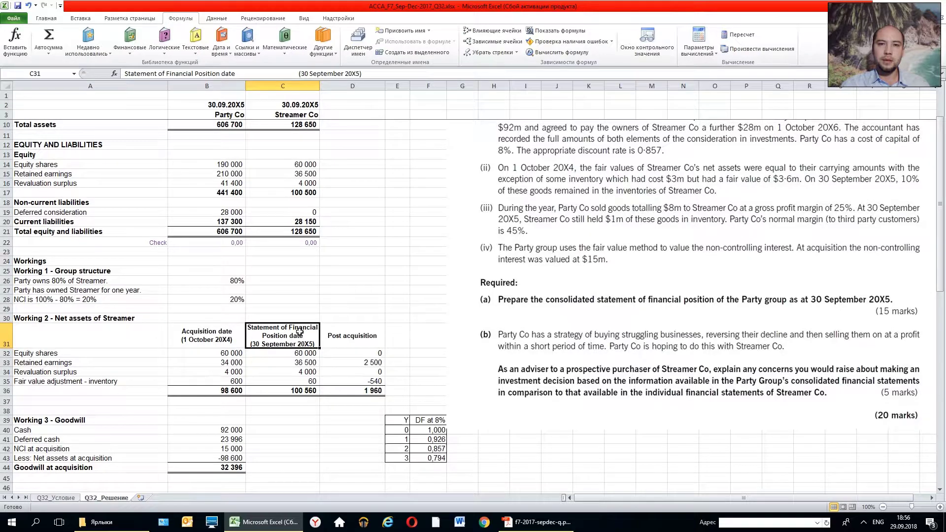
left_click(218, 344)
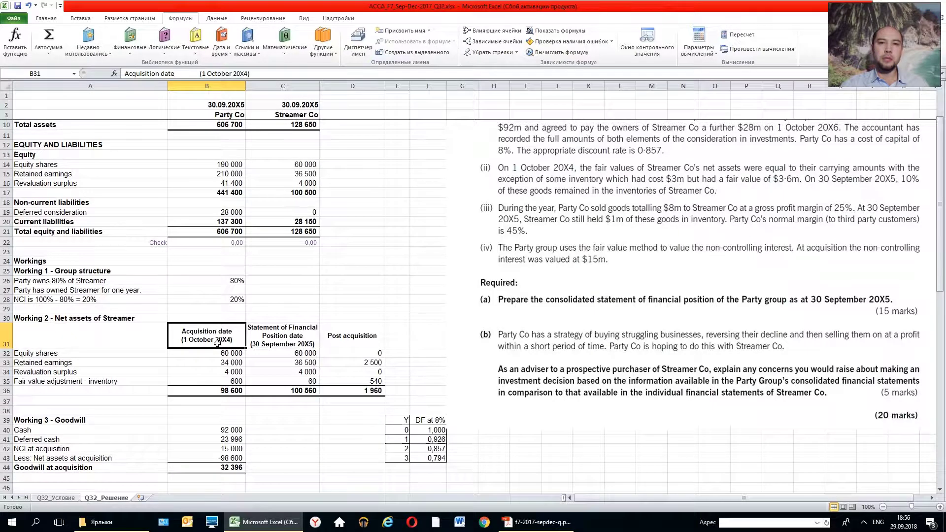
left_click(277, 335)
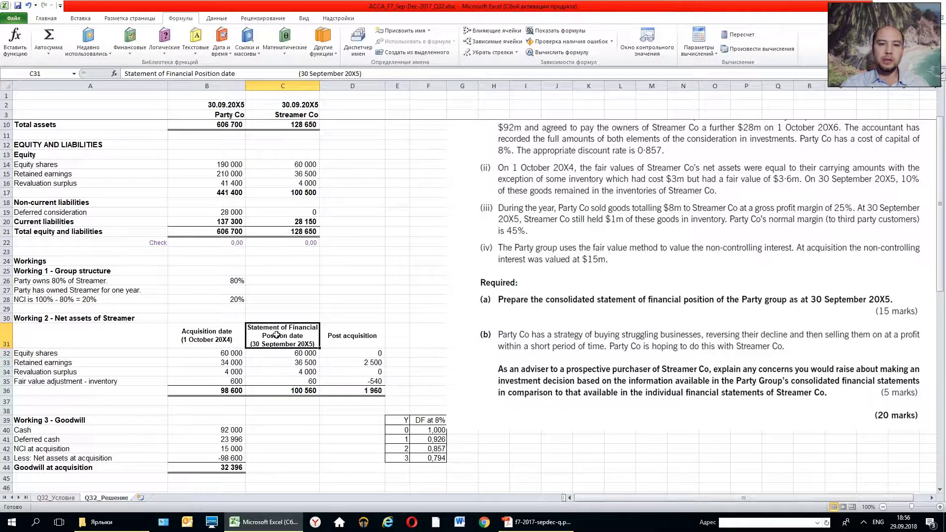
left_click(336, 331)
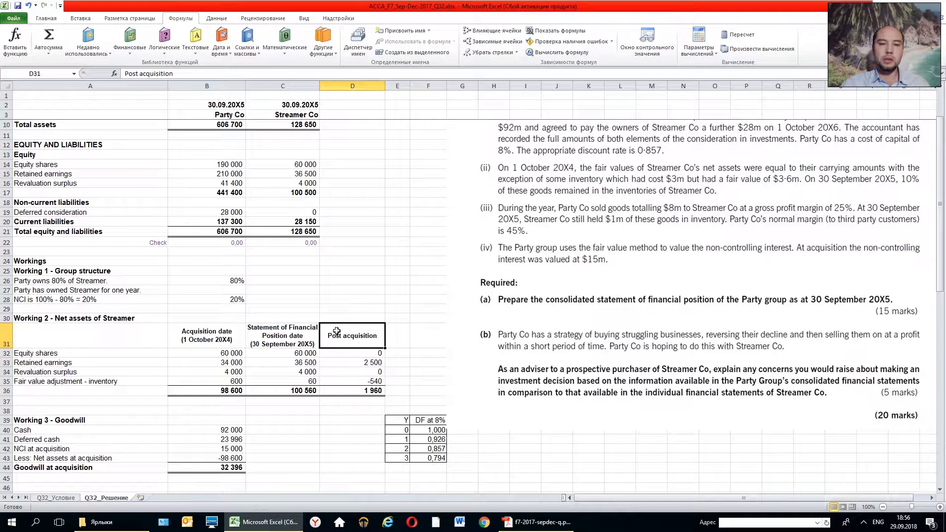
Step: Trace precedents for each post-acquisition difference in D32:D35, then remove all arrows
left_click(342, 352)
left_click(495, 31)
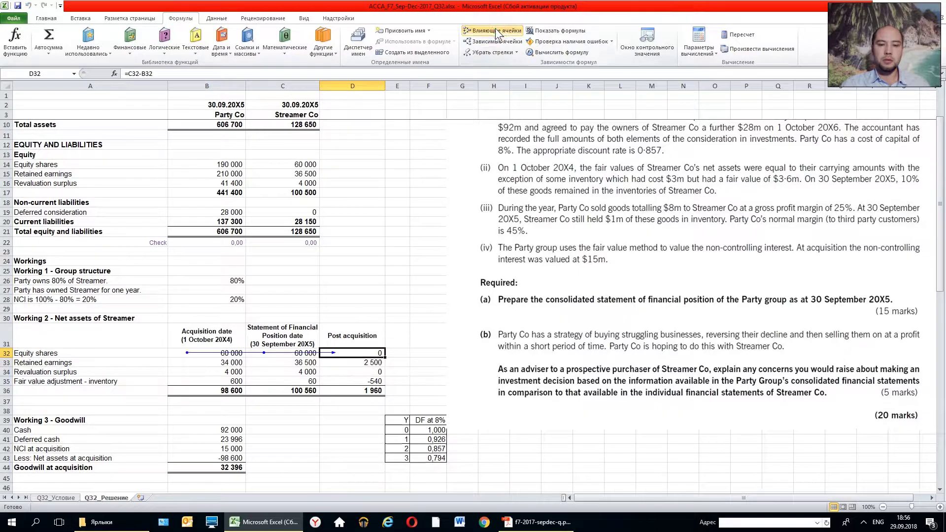
key("Down")
left_click(495, 31)
key("Down")
left_click(495, 31)
key("Down")
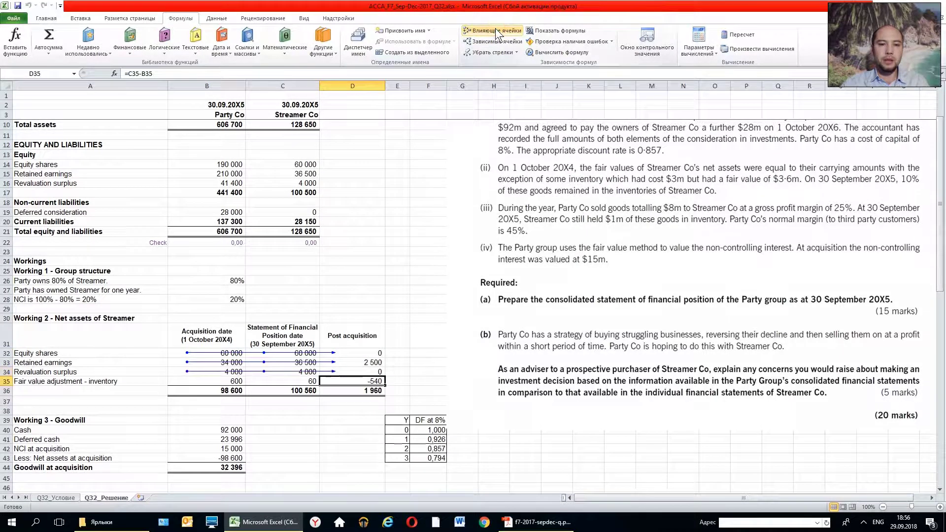
left_click(495, 30)
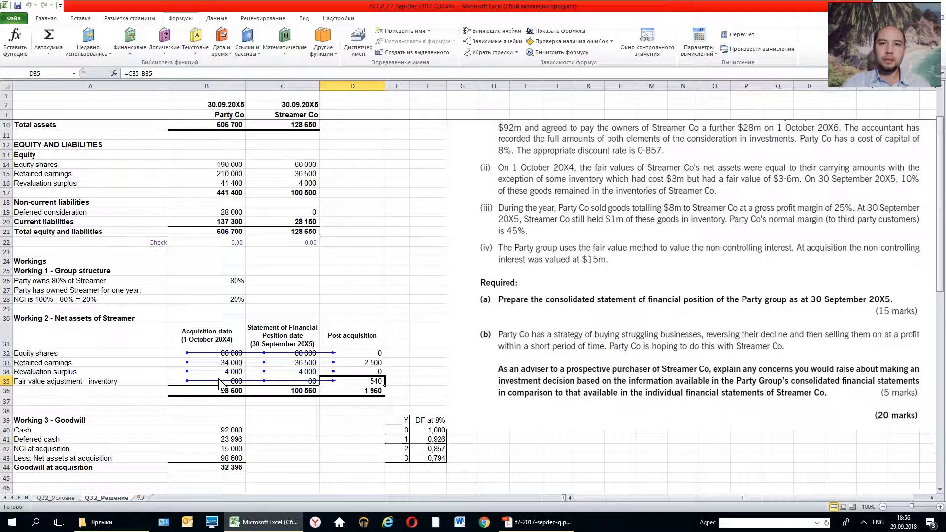
left_click(355, 341)
left_click(355, 352)
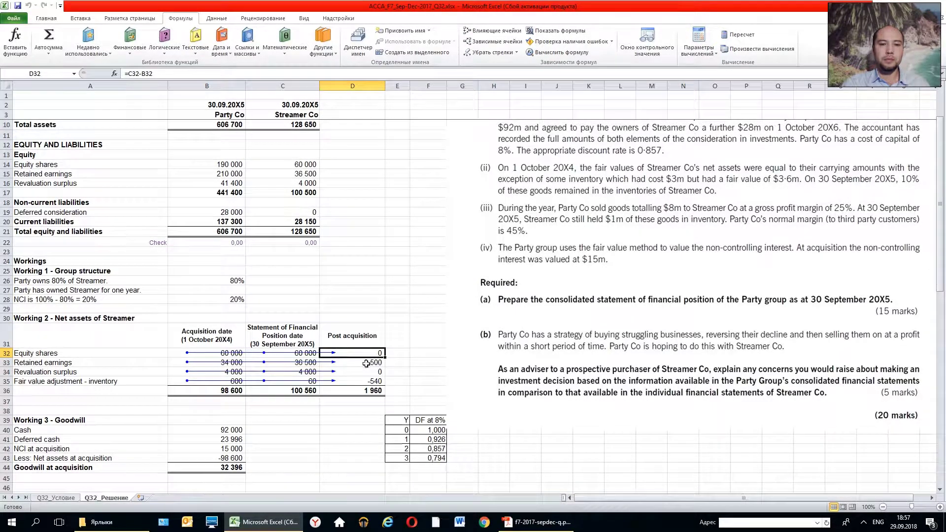
left_click(490, 52)
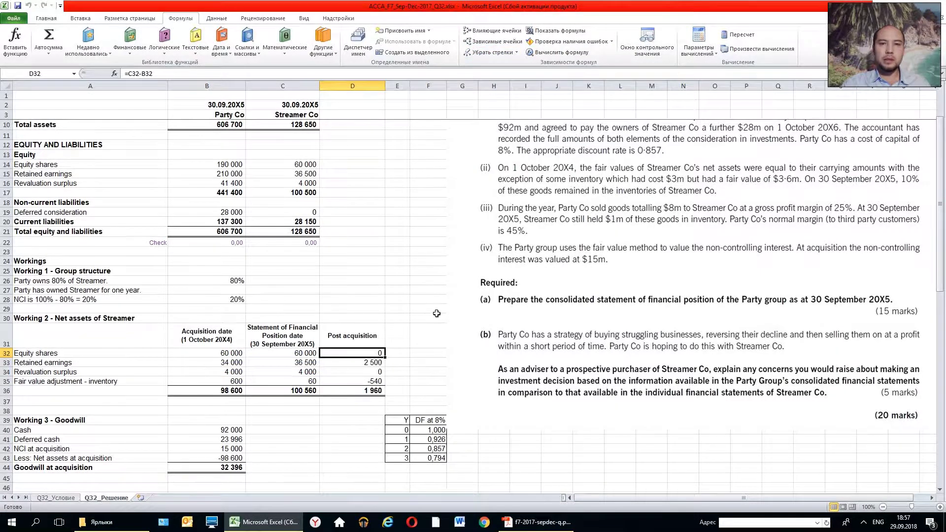
Step: Trace Working 2's reporting-date and acquisition-date equity shares back to Streamer's 60 000
left_click(216, 354)
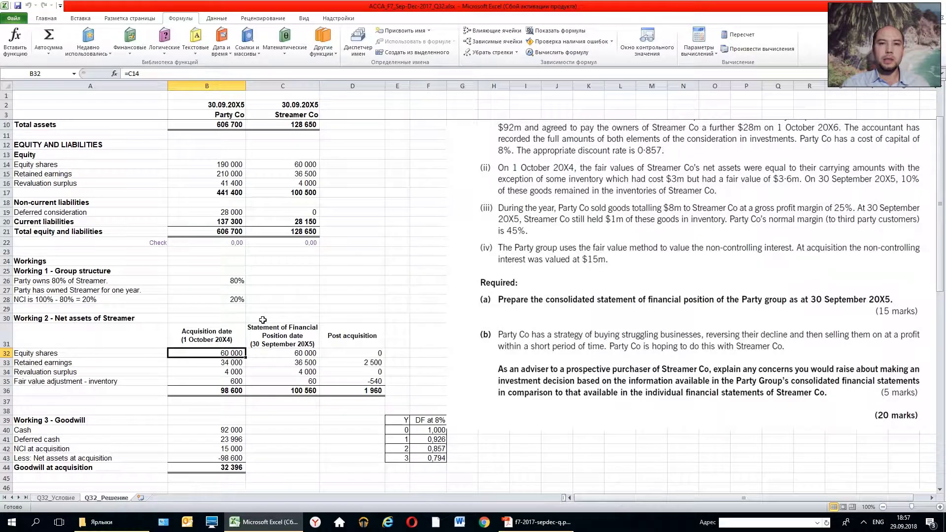
scroll(273, 298, "up", 2)
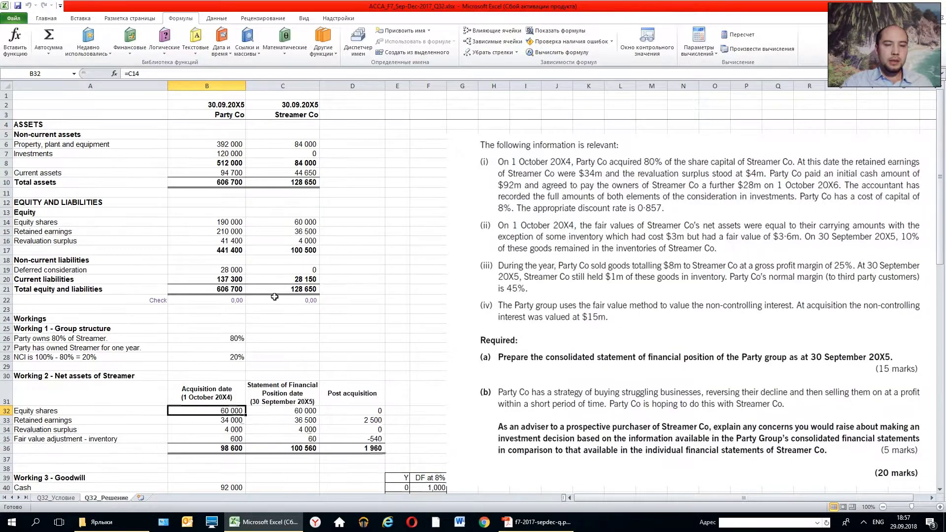
left_click_drag(40, 222, 39, 242)
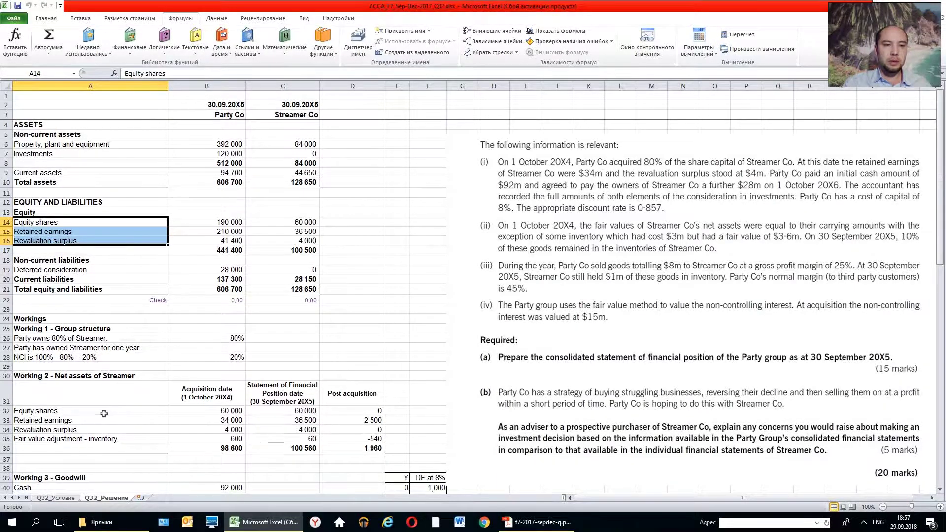
left_click(39, 223)
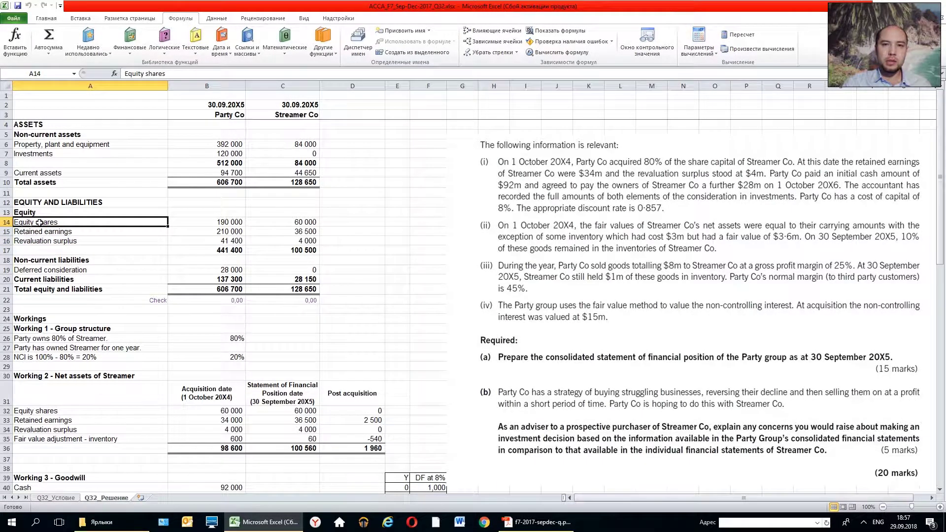
left_click(302, 221)
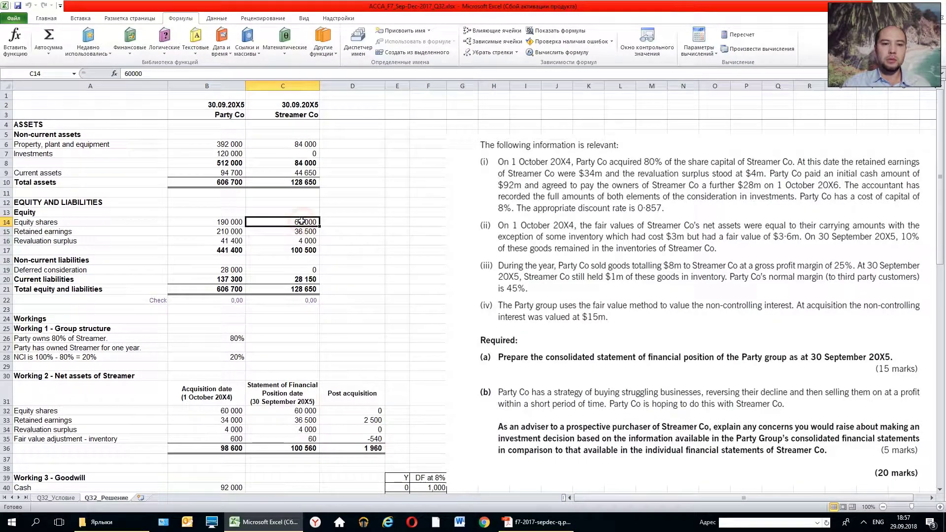
left_click(309, 413)
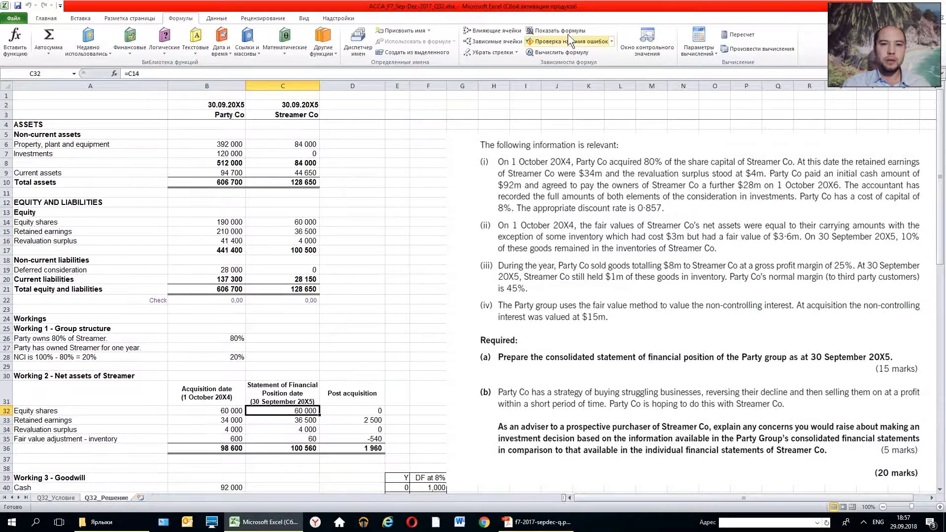
left_click(512, 38)
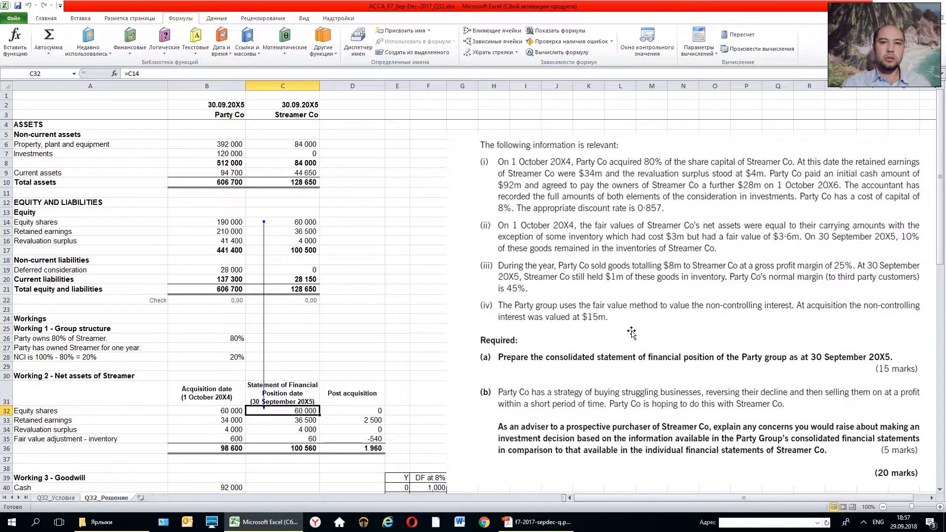
left_click(217, 410)
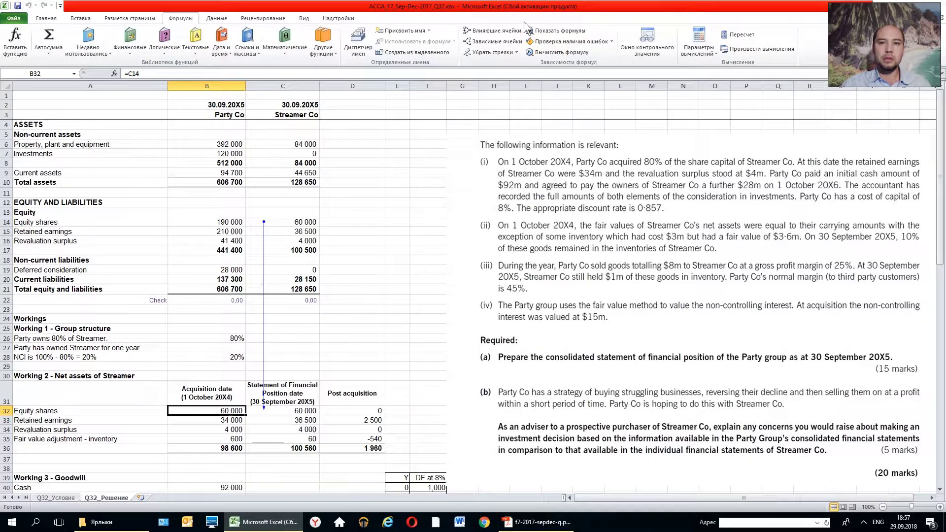
left_click(491, 31)
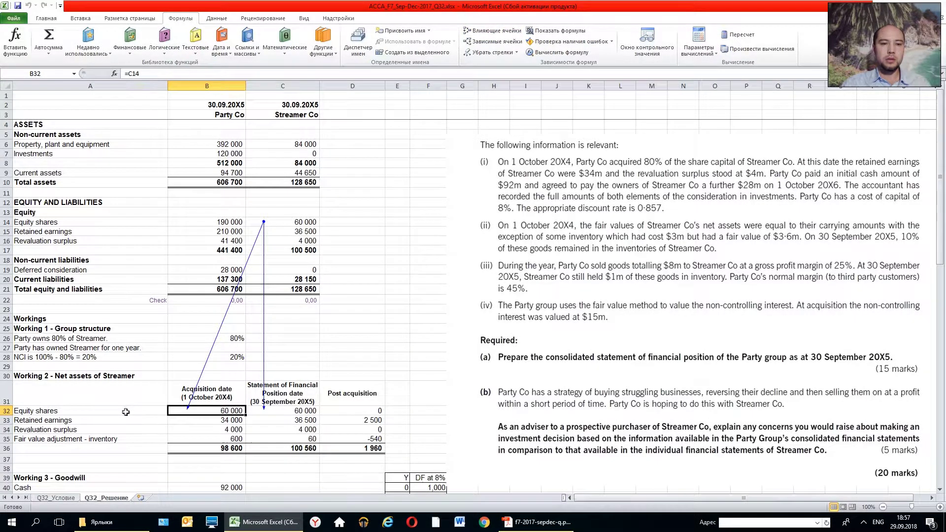
Step: Remove the arrows and re-trace the equity shares difference in D32 from C32 and B32
left_click(128, 411)
left_click(223, 412)
left_click(291, 411)
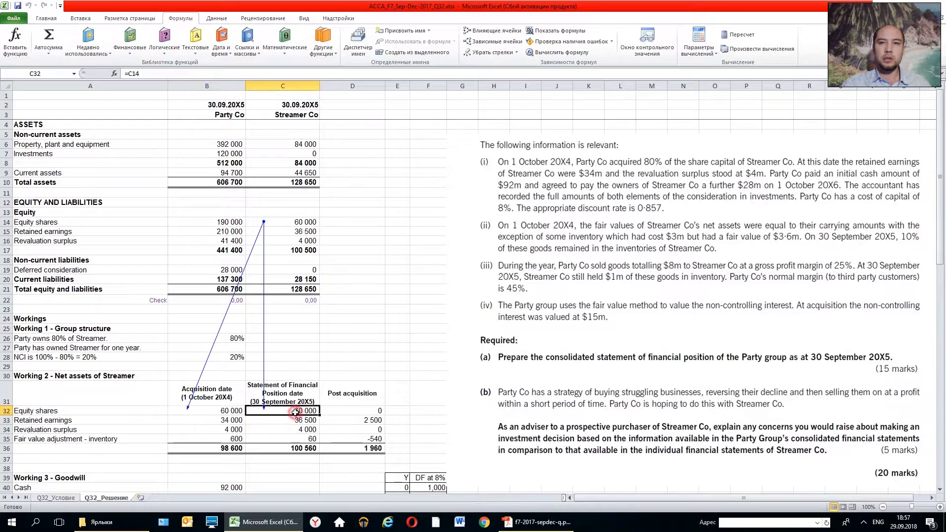
left_click(346, 411)
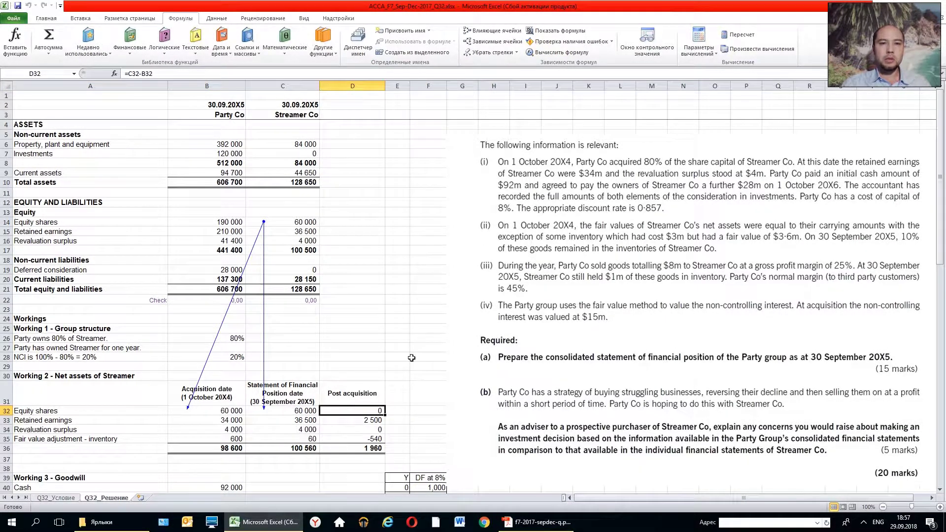
left_click(499, 53)
left_click(492, 31)
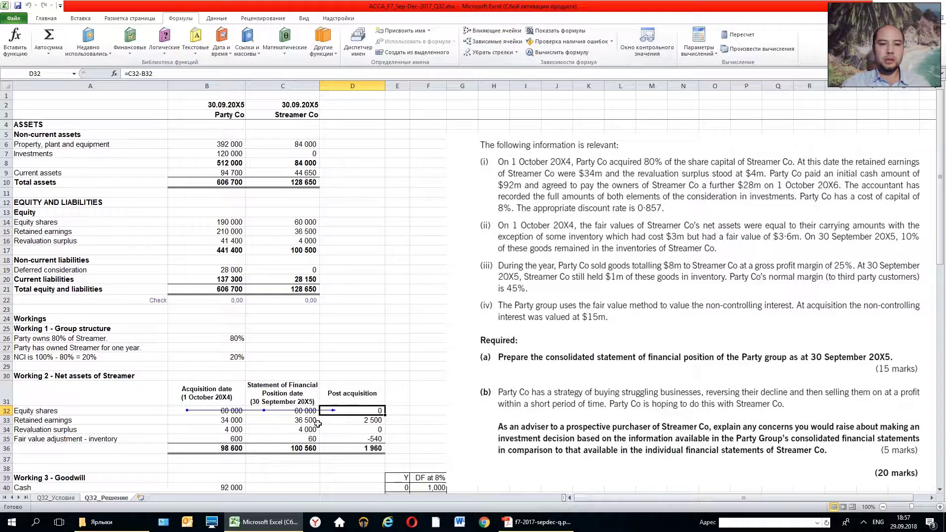
left_click(275, 418)
left_click(207, 412)
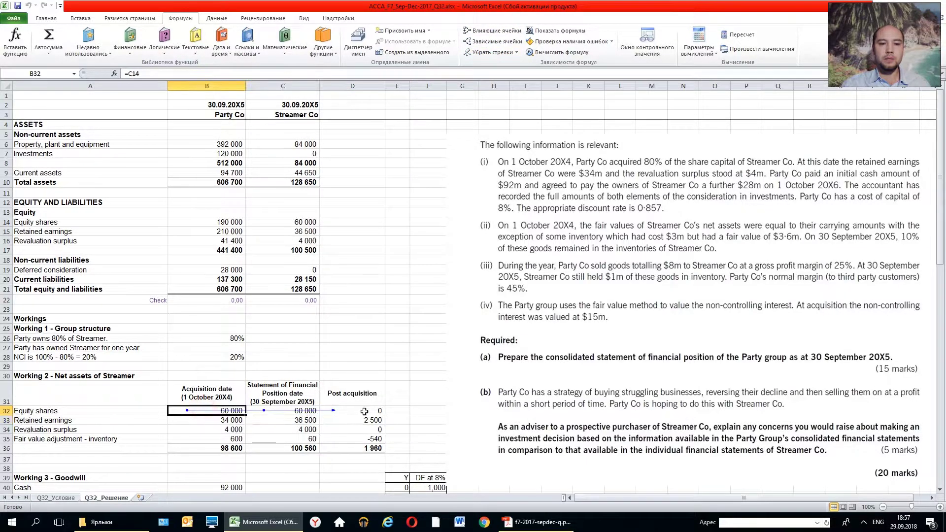
left_click(364, 412)
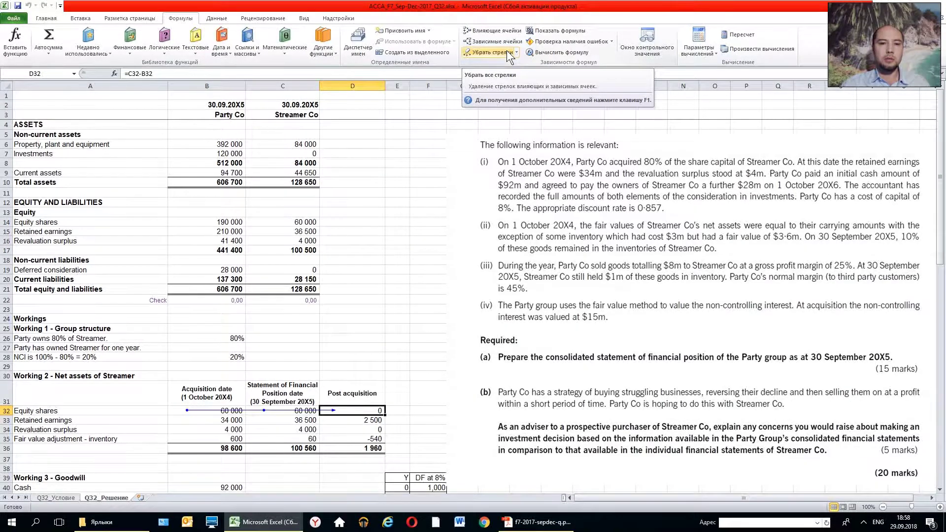
Step: Remove all trace arrows, review the equity labels, and select year-end retained earnings in C33
left_click(507, 51)
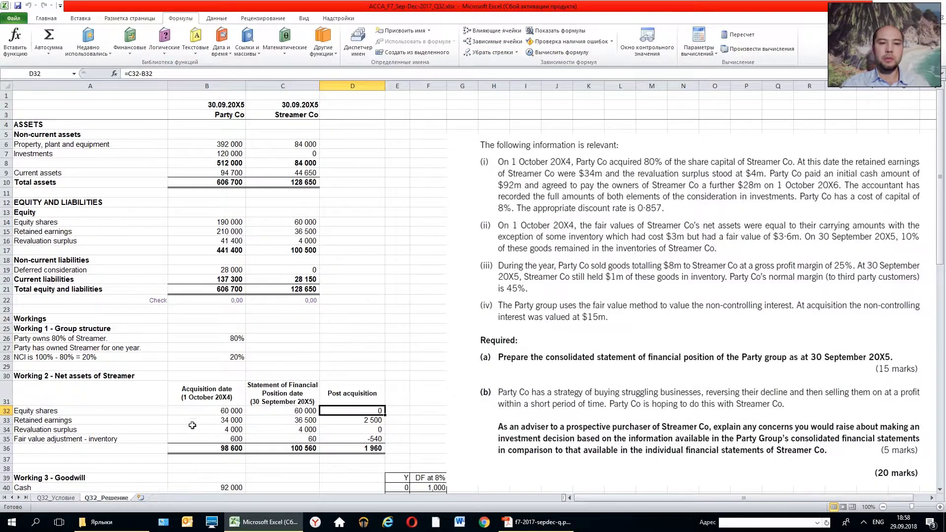
left_click(269, 402)
left_click(270, 411)
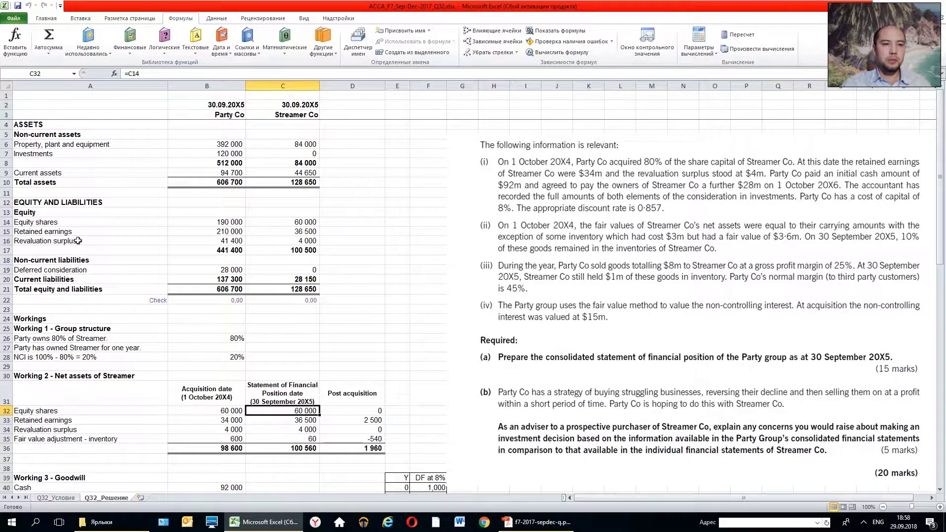
left_click(66, 232)
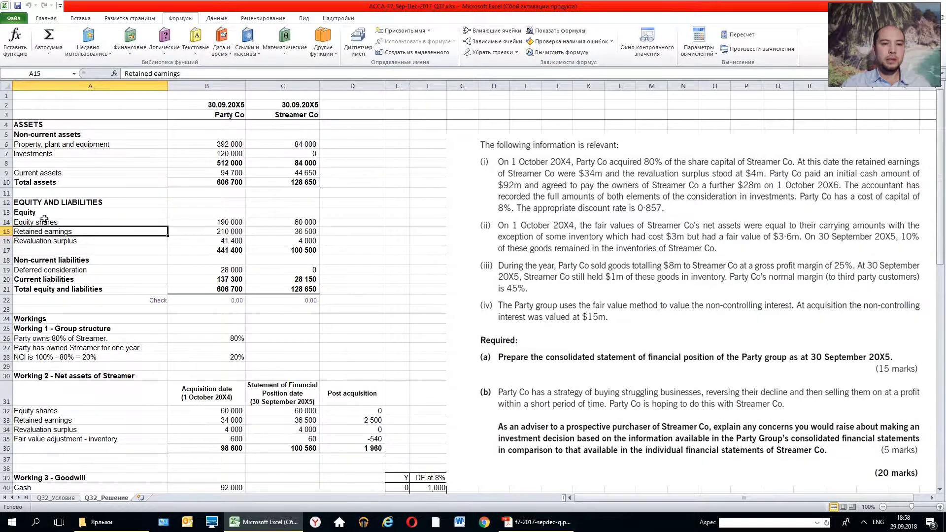
left_click_drag(64, 222, 88, 243)
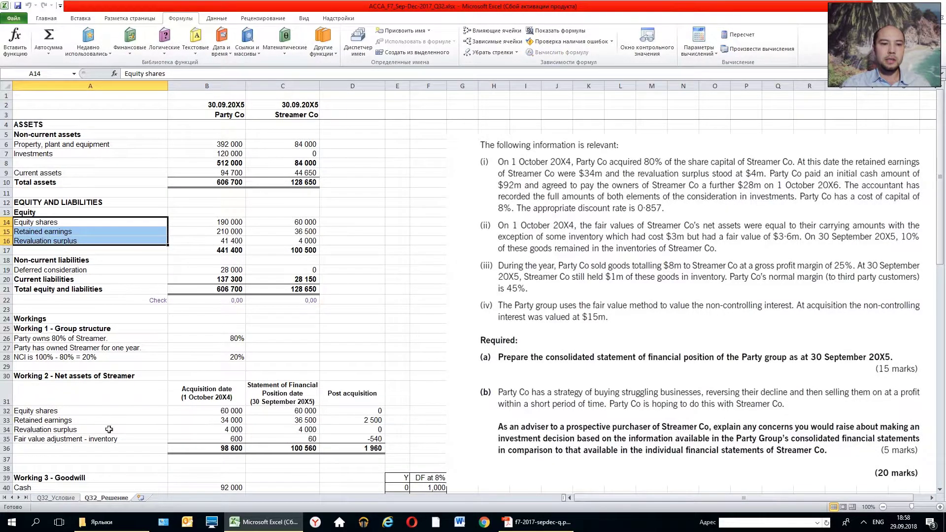
left_click_drag(92, 380, 87, 440)
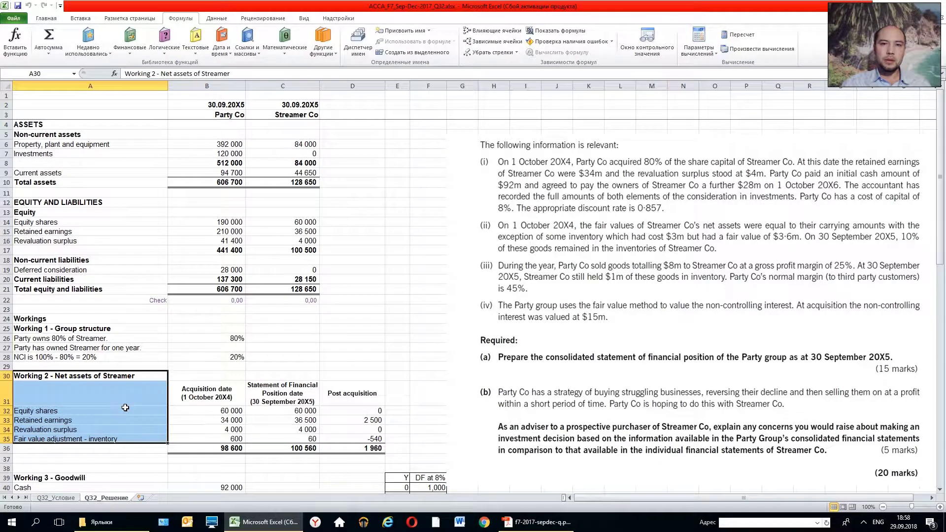
left_click(99, 418)
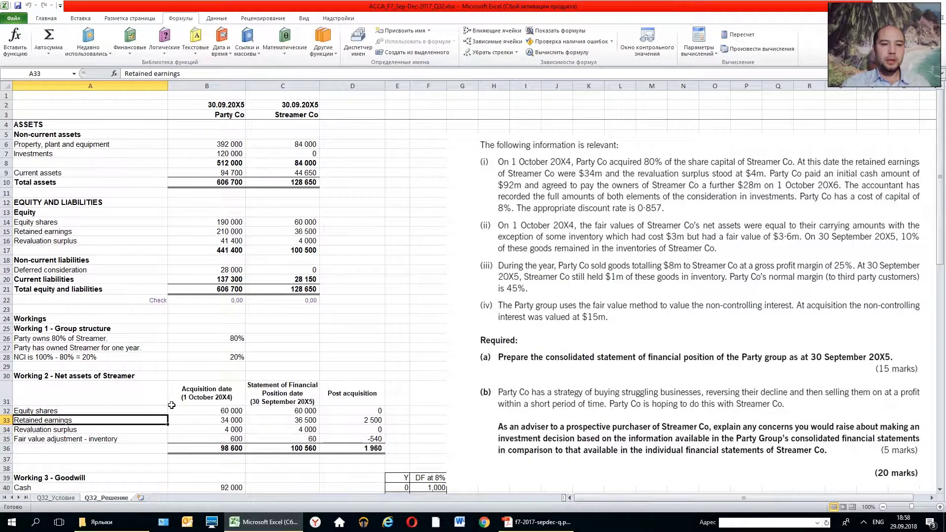
left_click(295, 419)
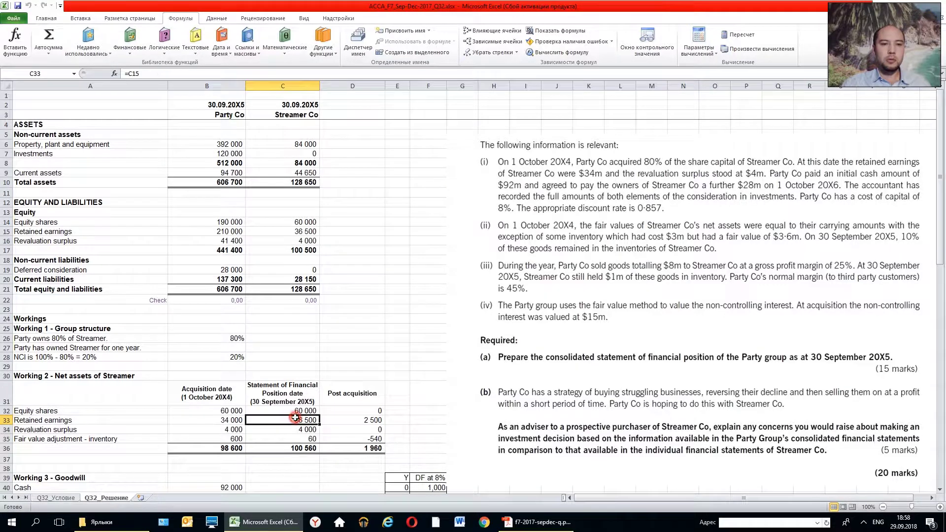
left_click(490, 30)
left_click(313, 234)
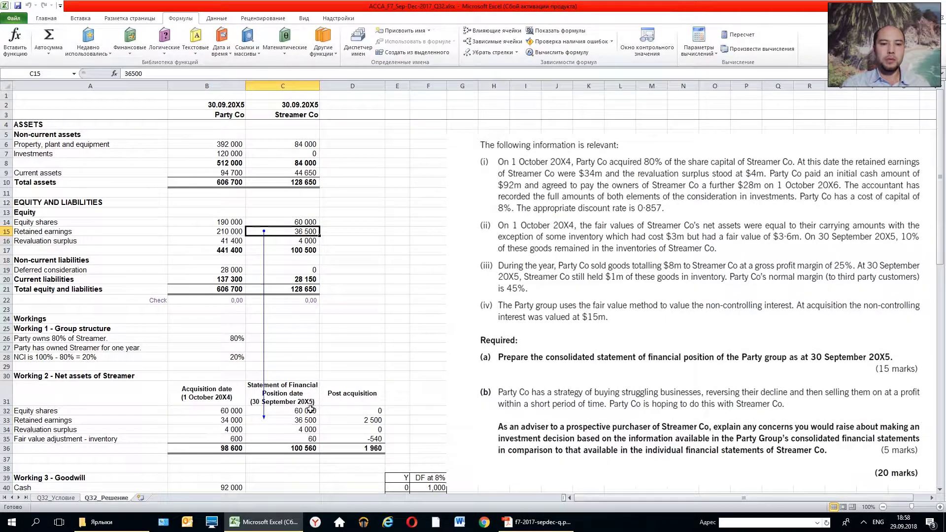
left_click(299, 420)
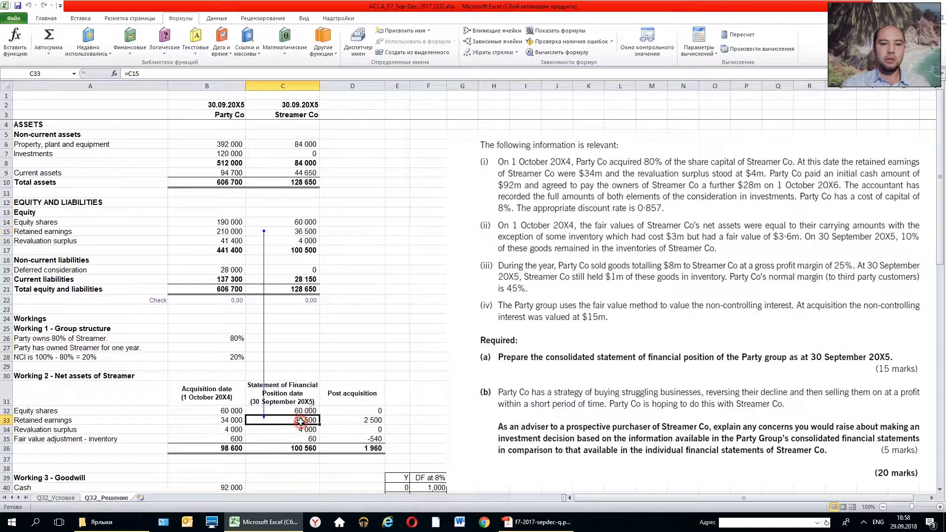
left_click(209, 422)
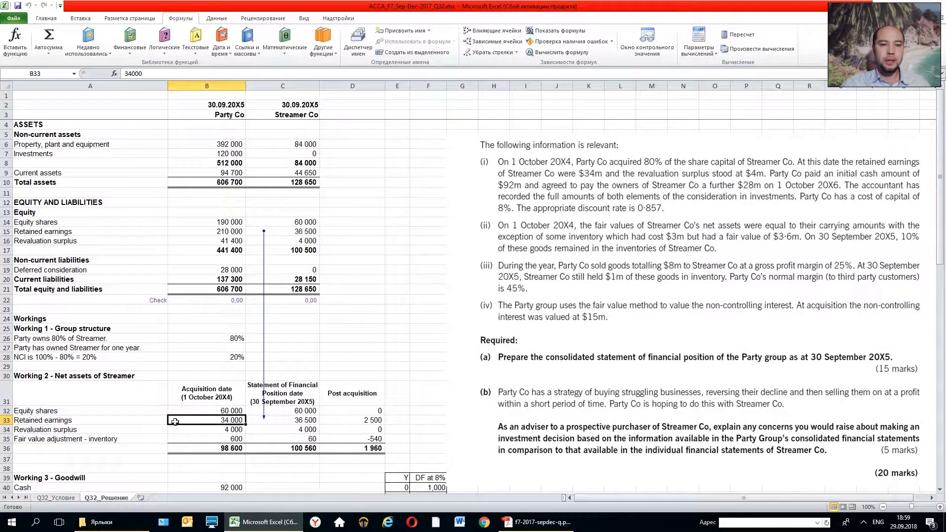
left_click(91, 421)
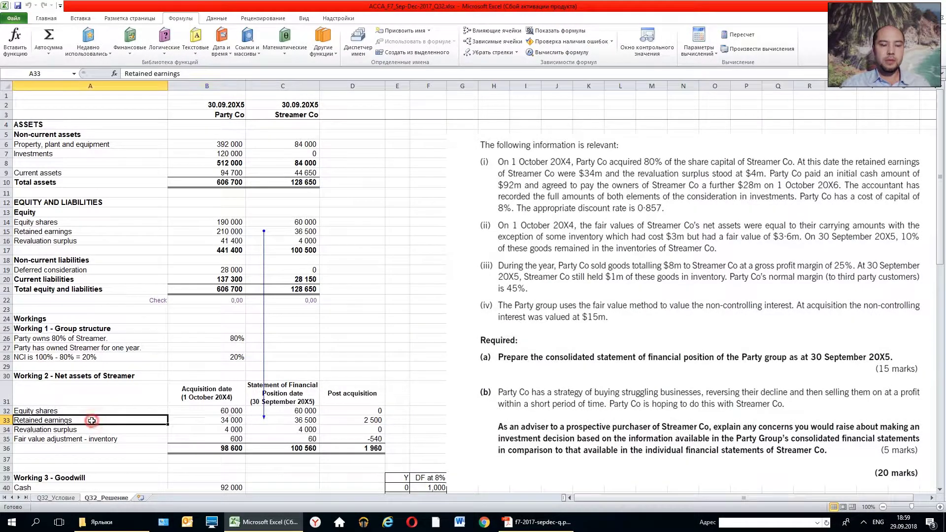
left_click(184, 420)
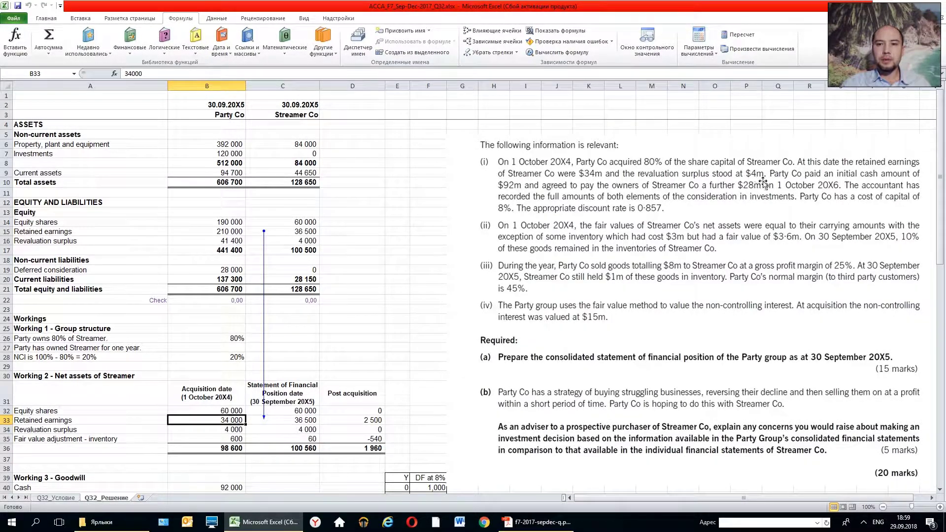
left_click(224, 431)
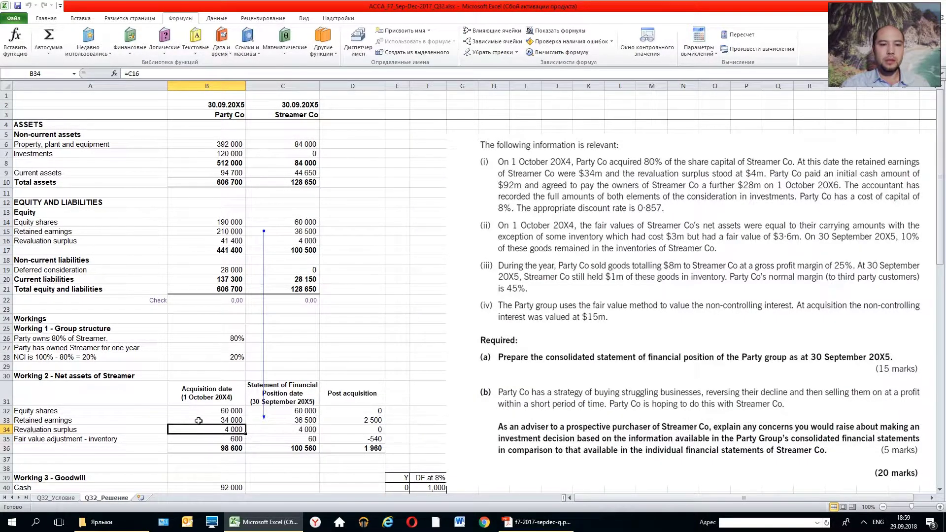
Step: Trace the acquisition and year-end revaluation surplus in B34 and C34 back to C16's 4 000
left_click(475, 51)
left_click(480, 34)
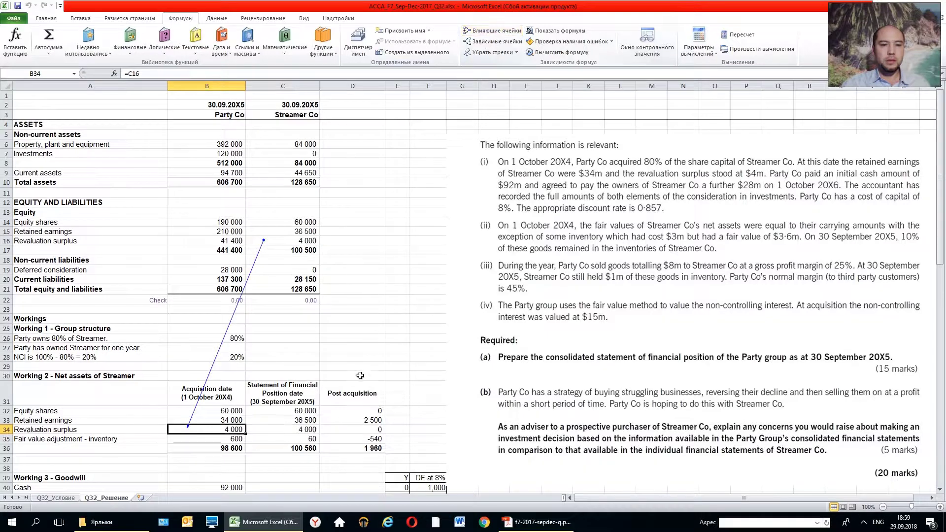
left_click(313, 239)
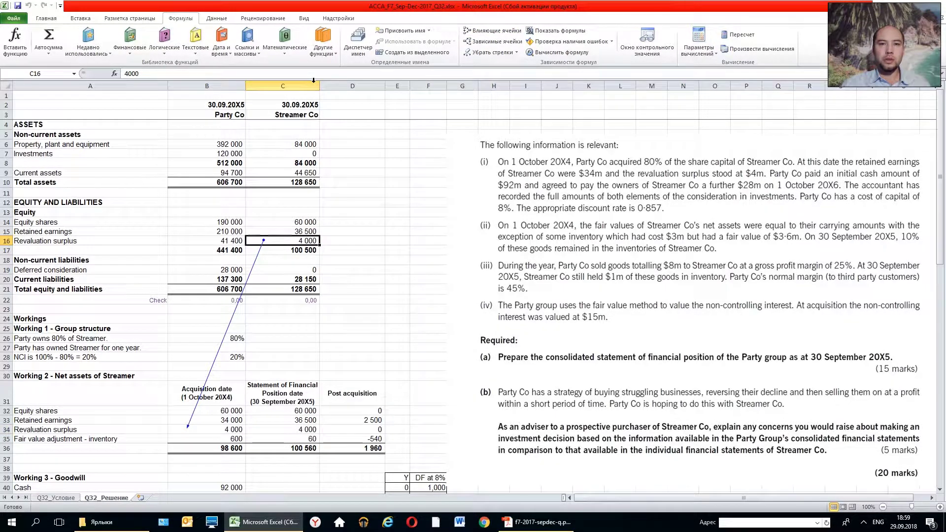
left_click(299, 427)
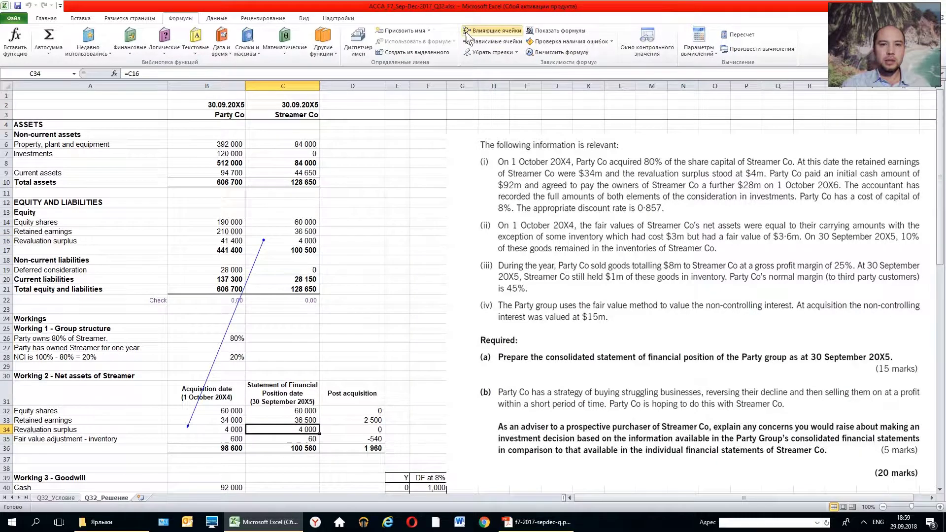
left_click(492, 31)
left_click(290, 241)
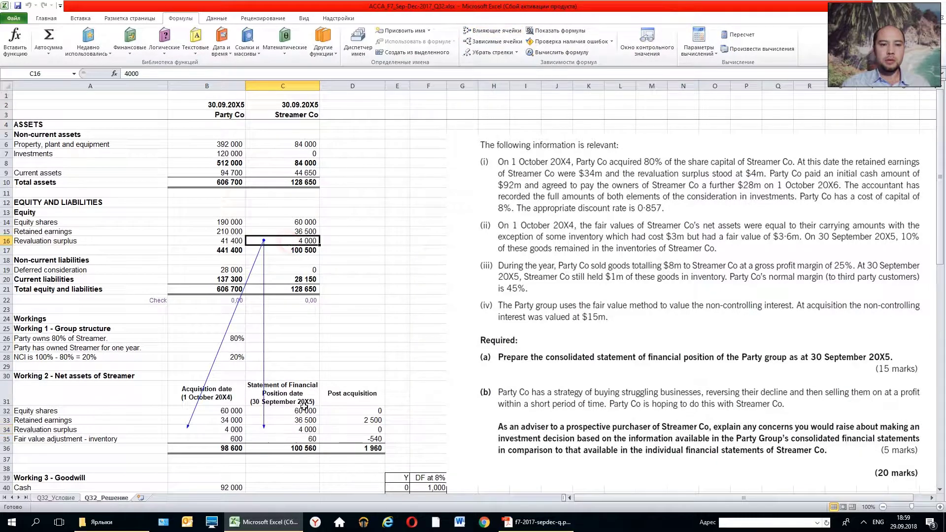
left_click(288, 431)
Step: Compare B34 and C34 and inspect the post-acquisition revaluation formula =C34-B34 in D34
left_click(234, 431)
left_click(271, 431)
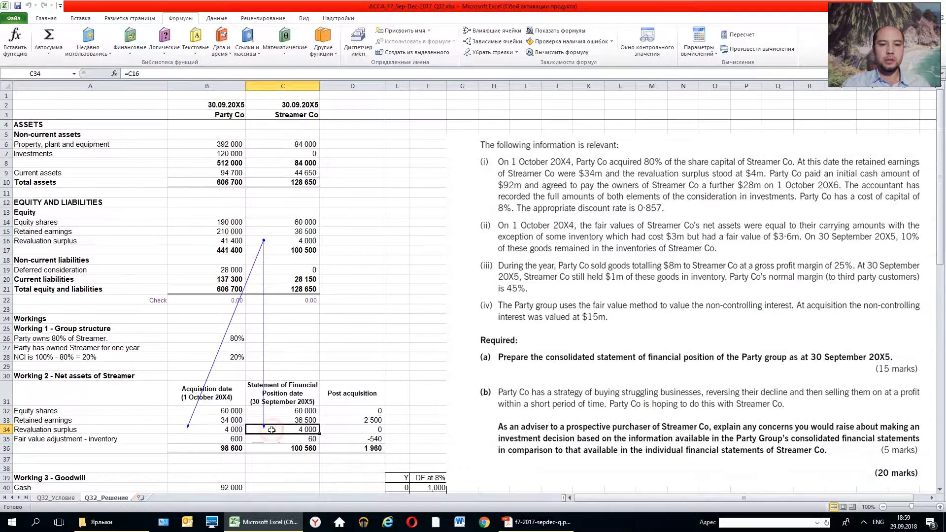
left_click(354, 432)
left_click(228, 436)
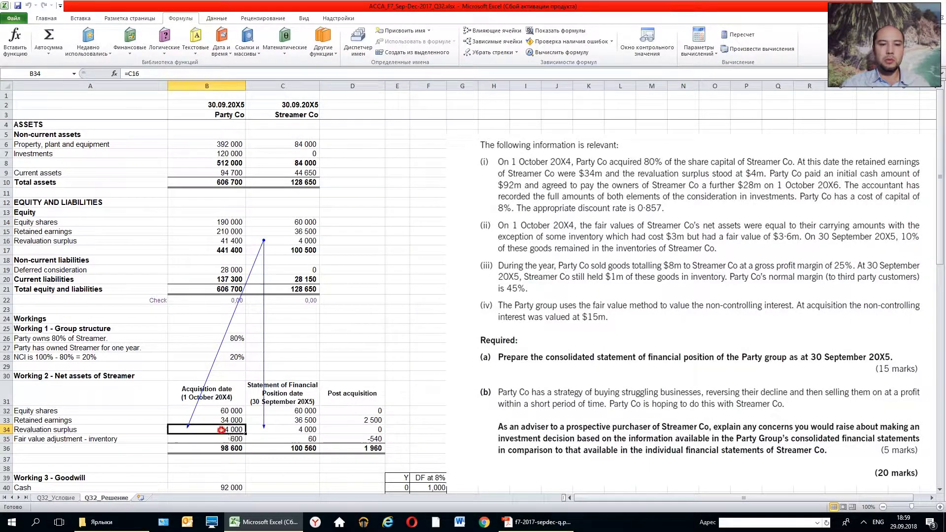
left_click(288, 432)
left_click(365, 427)
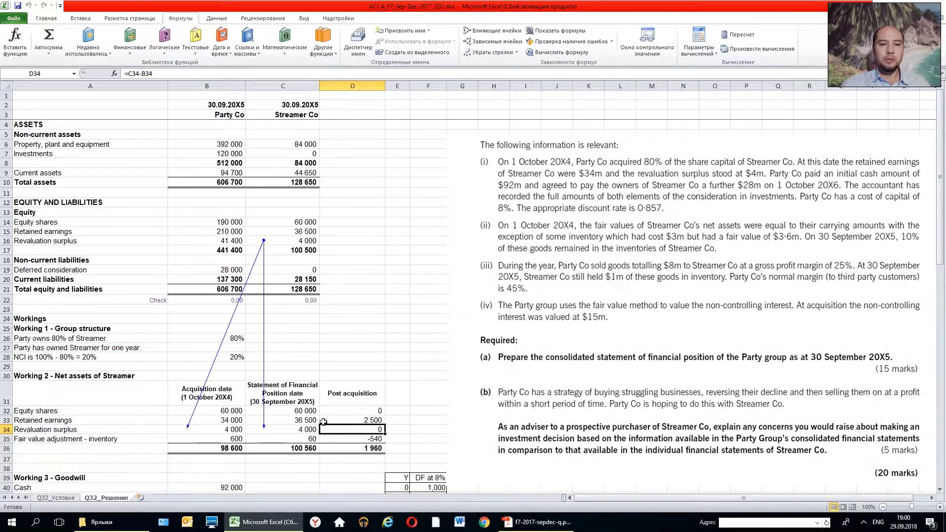
Step: Clear the arrows and trace D33's 2 500 from C33 (36 500) and B33 (34 000)
left_click(83, 418)
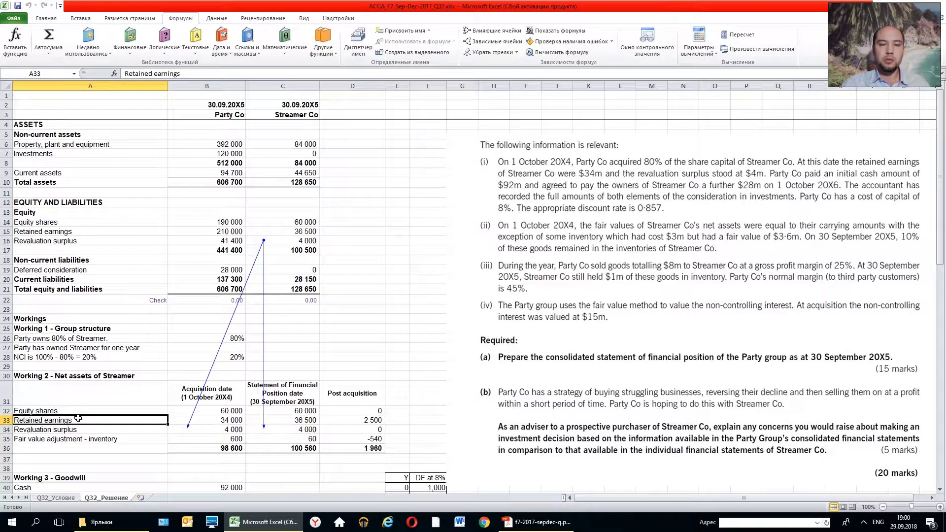
left_click(351, 419)
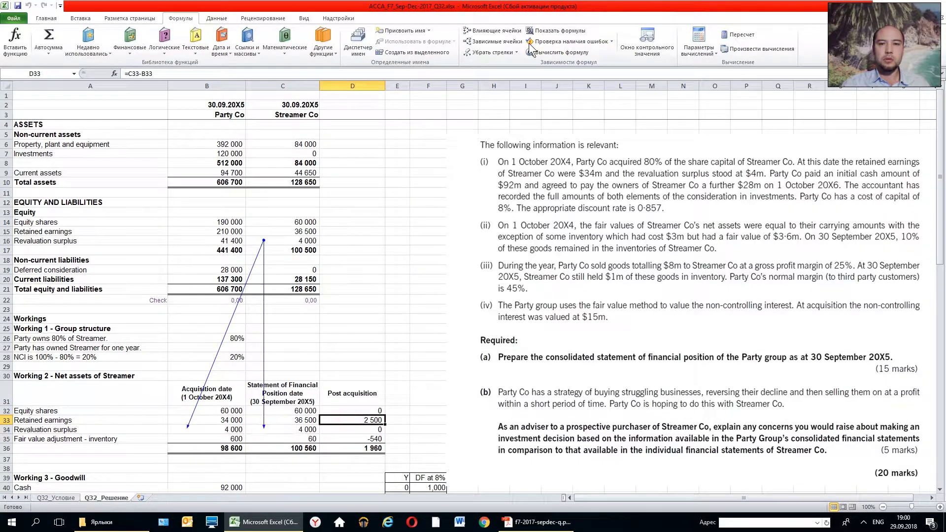
left_click(483, 52)
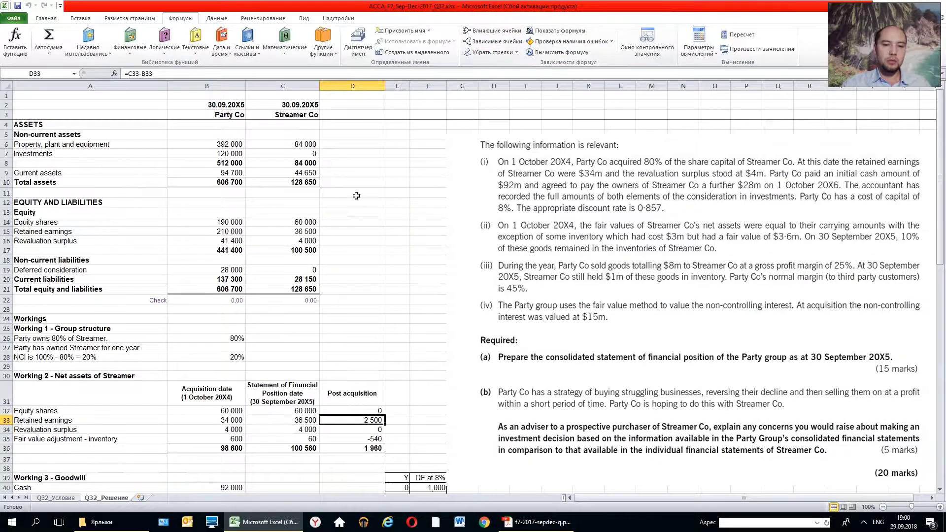
left_click(277, 424)
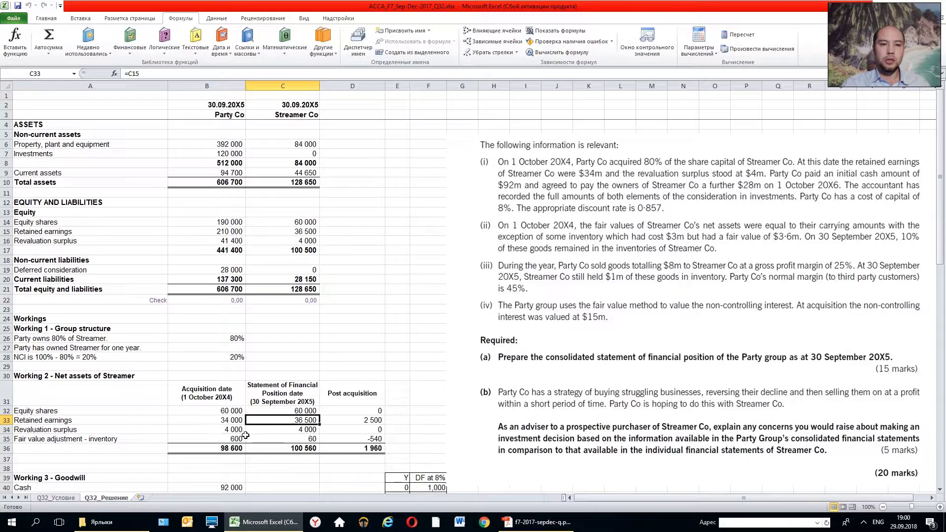
left_click(219, 421)
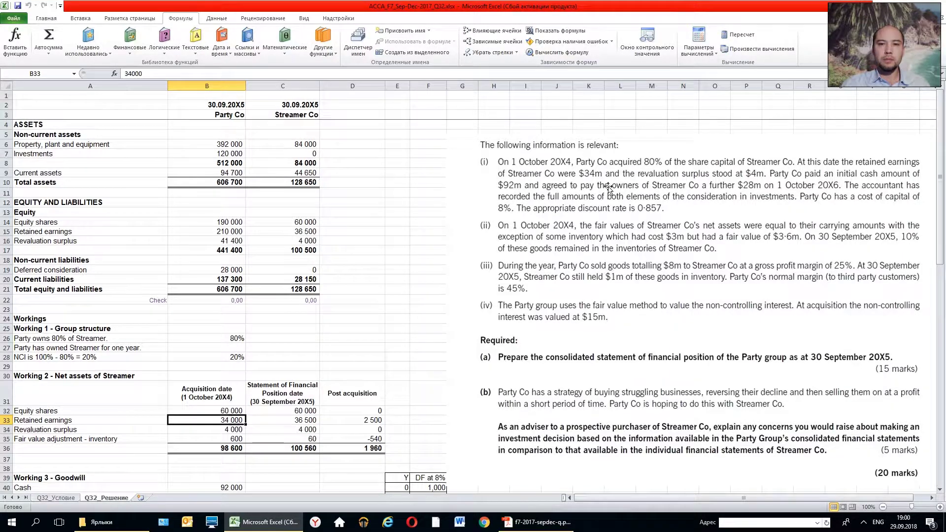
left_click(351, 421)
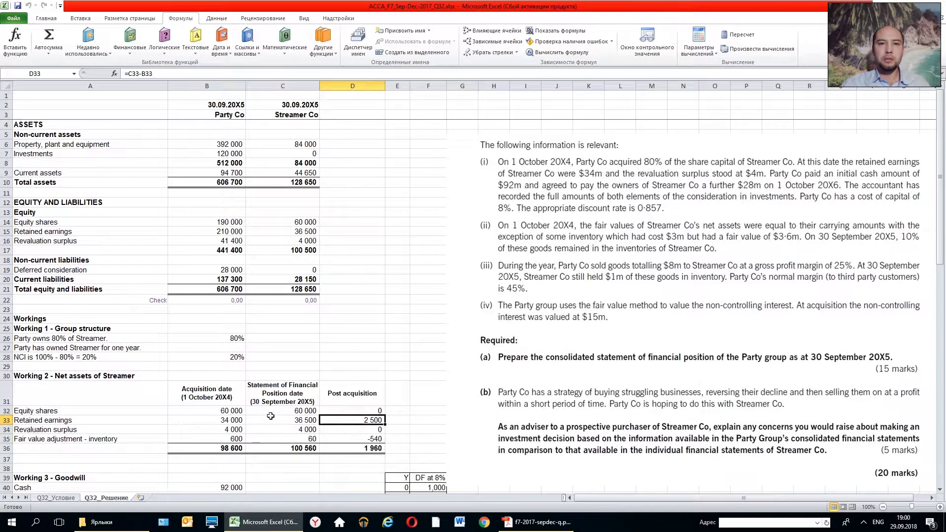
left_click(491, 31)
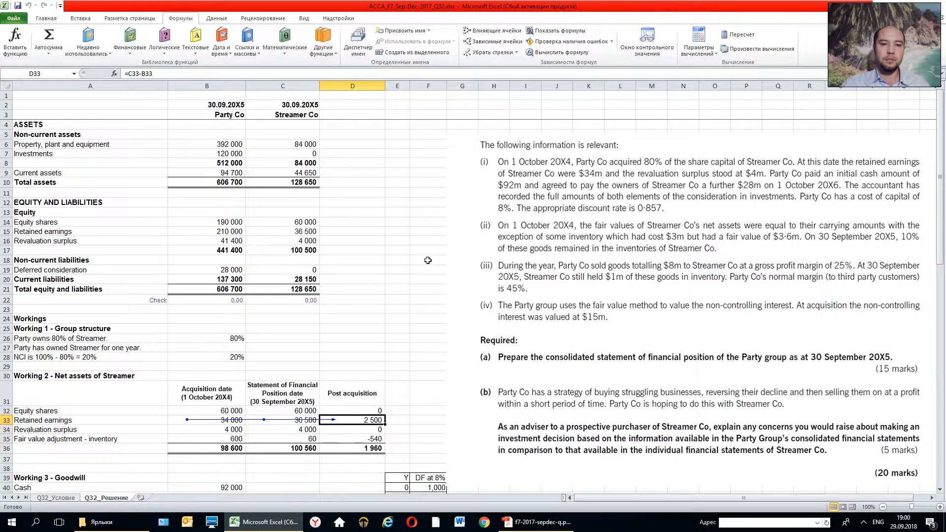
scroll(429, 260, "down", 2)
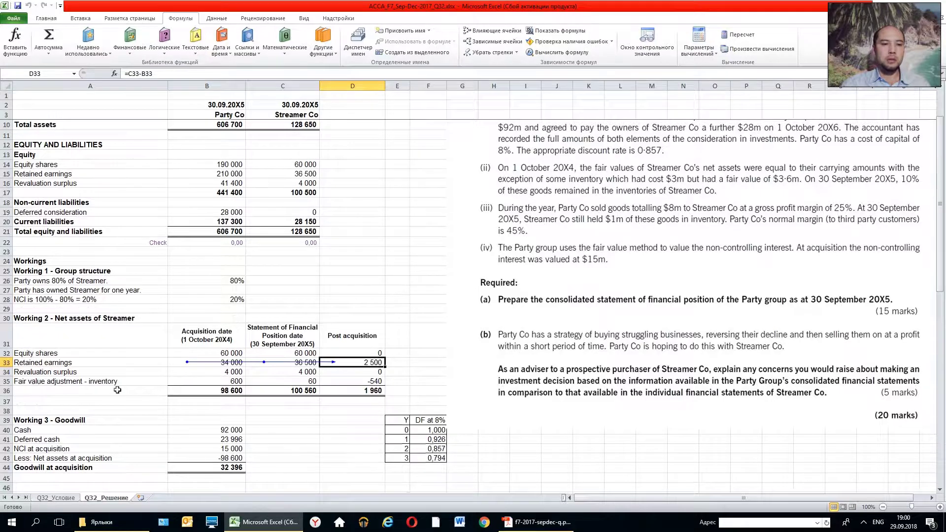
left_click(104, 382)
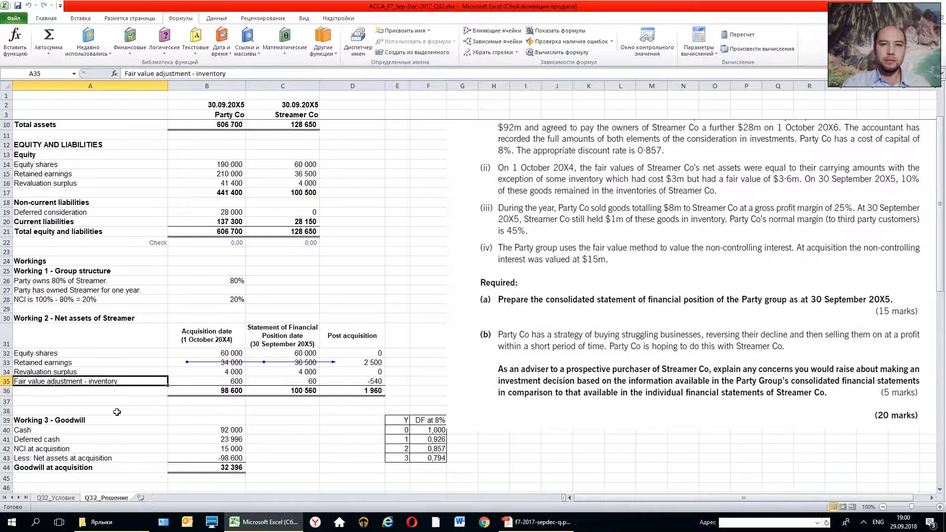
scroll(117, 412, "up", 2)
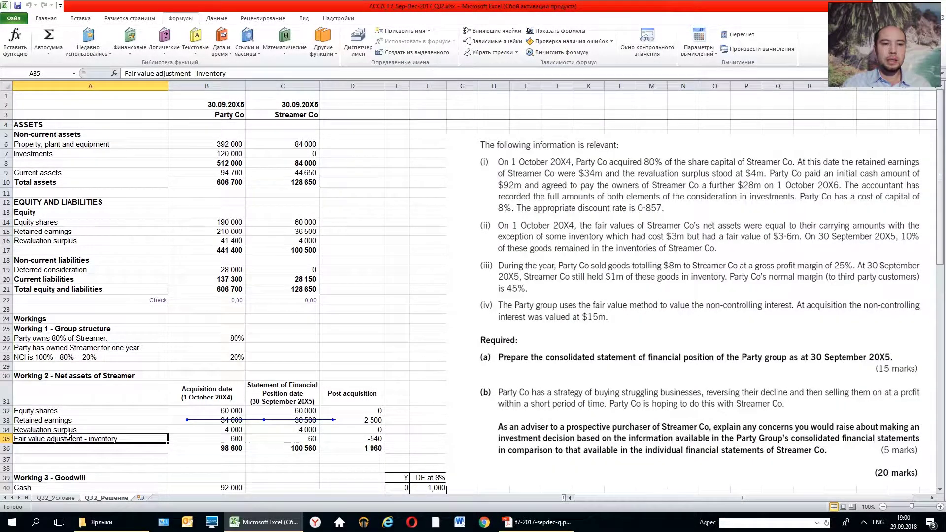
mouse_move(83, 220)
left_mouse_down()
mouse_move(86, 245)
mouse_move(93, 242)
left_mouse_up()
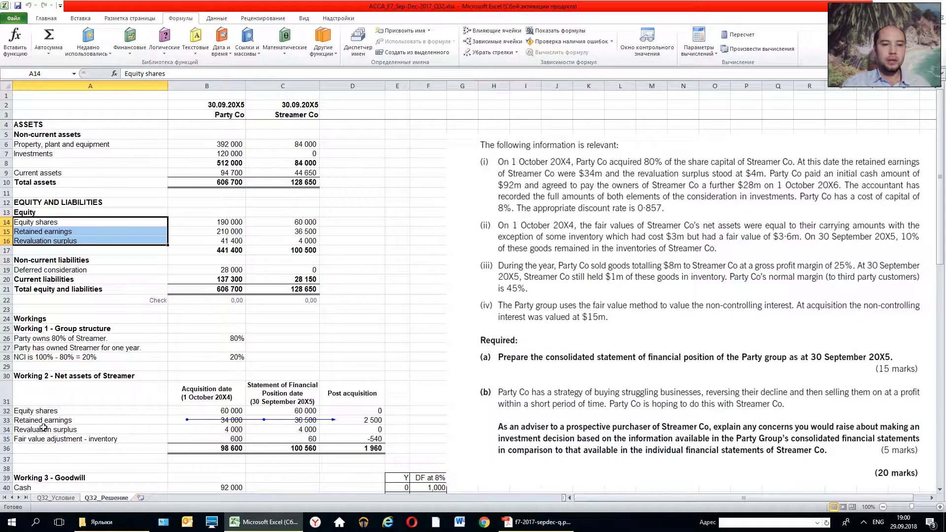
left_click(38, 438)
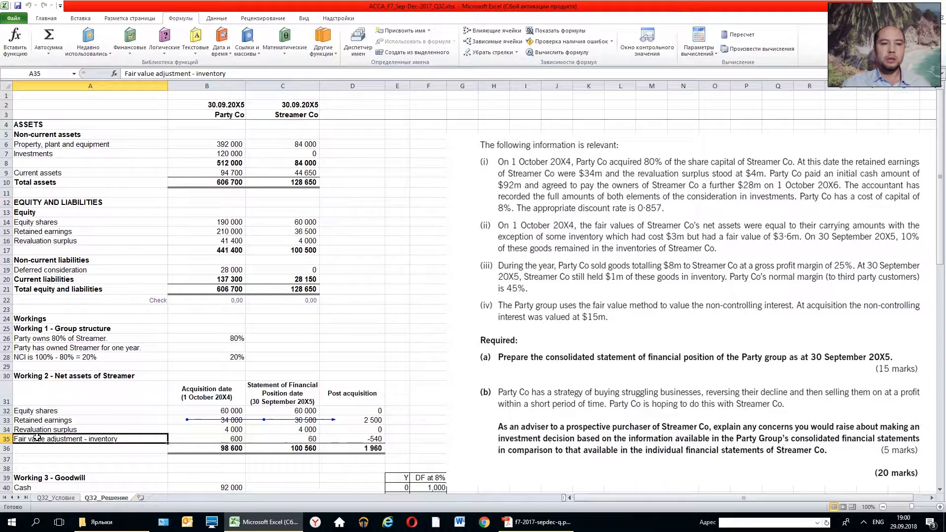
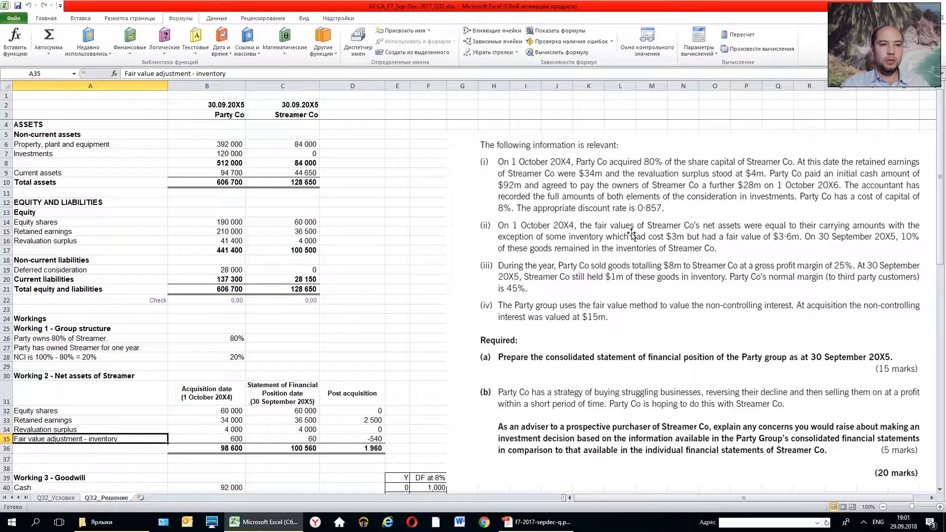
Step: Review the current assets and inventory fair value adjustment formulas in Working 2, then select the 98 600 total in B36
left_click(216, 170)
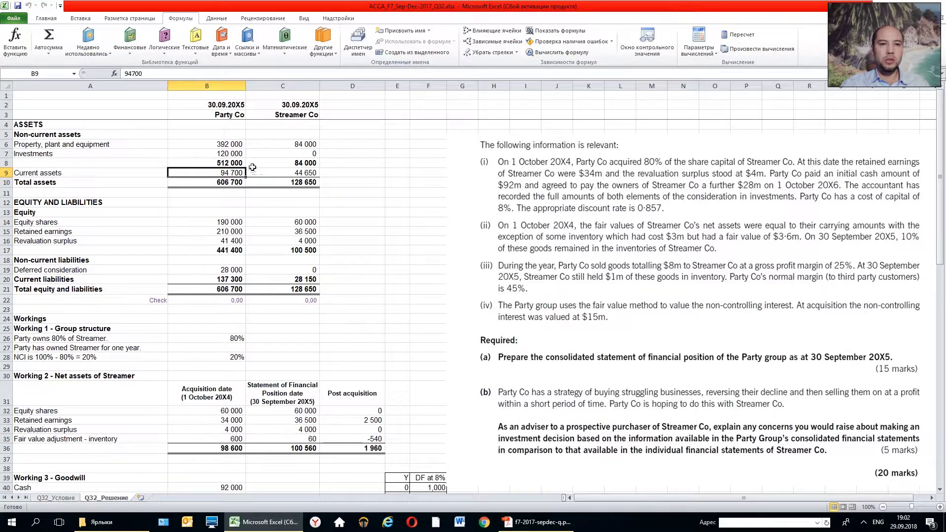
left_click(283, 173)
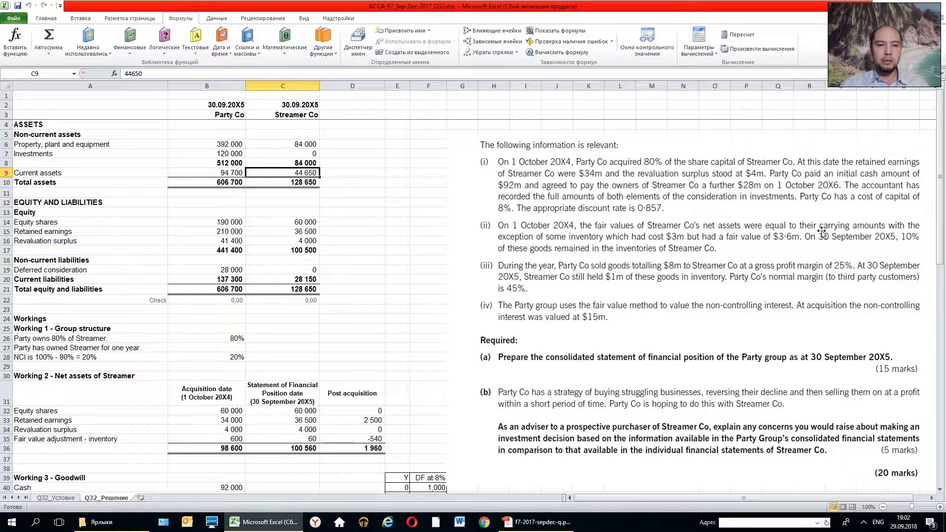
left_click(224, 437)
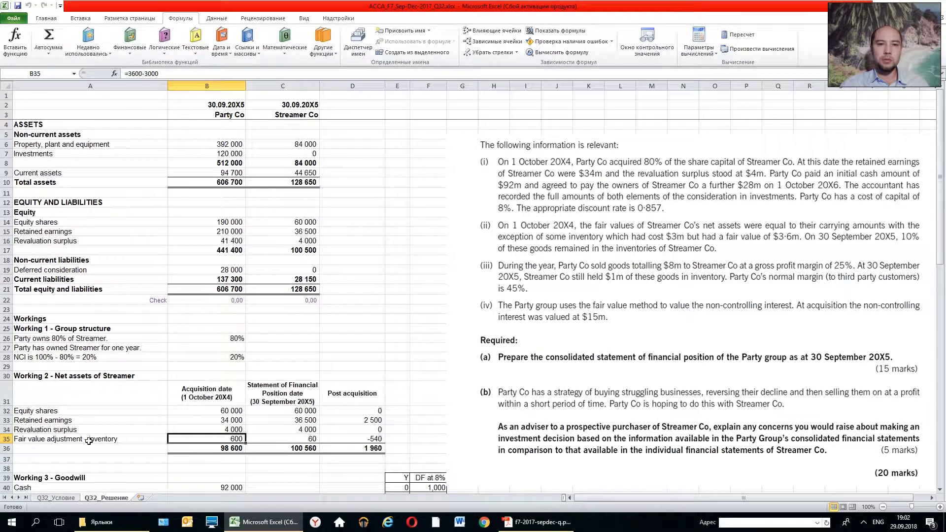
left_click(193, 393)
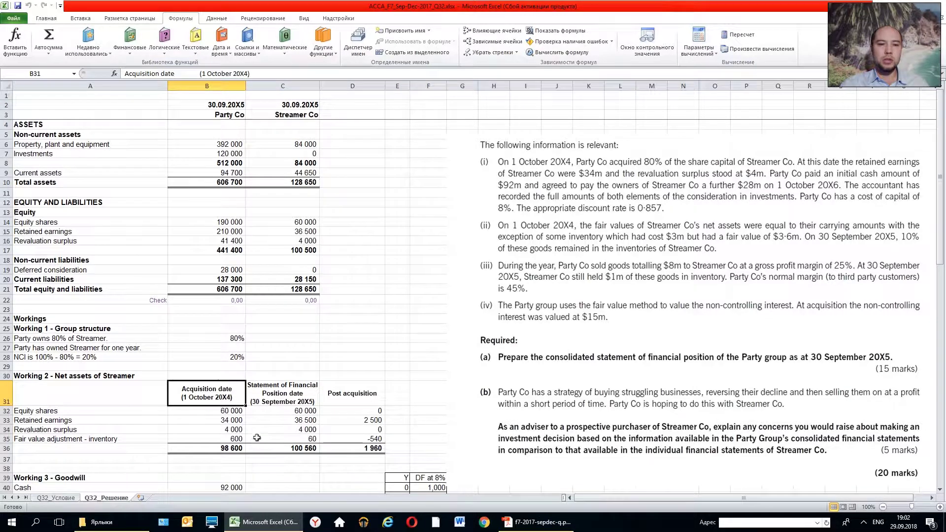
left_click(225, 435)
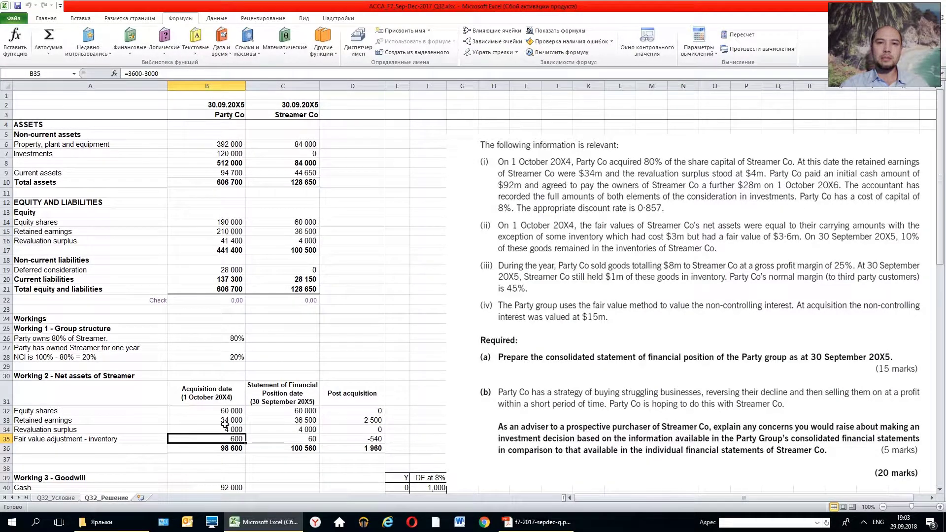
left_click(288, 439)
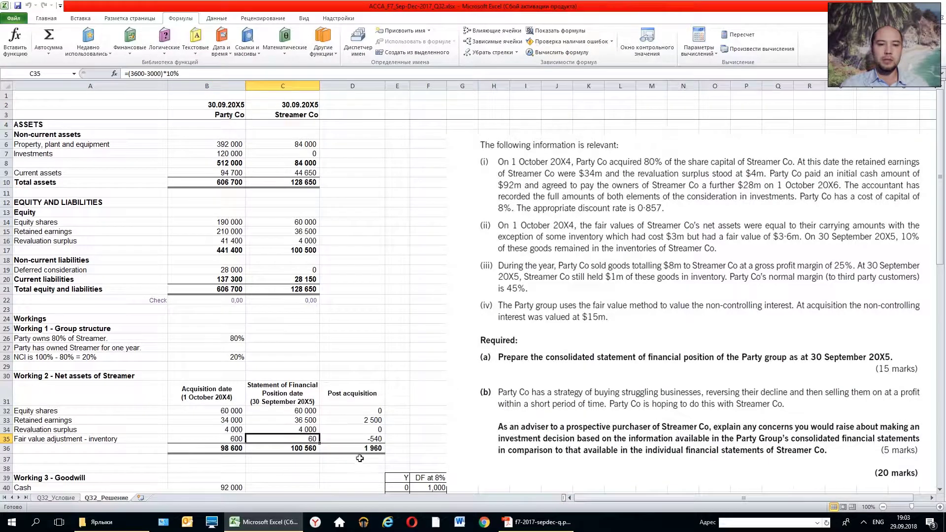
left_click(344, 439)
left_click(299, 435)
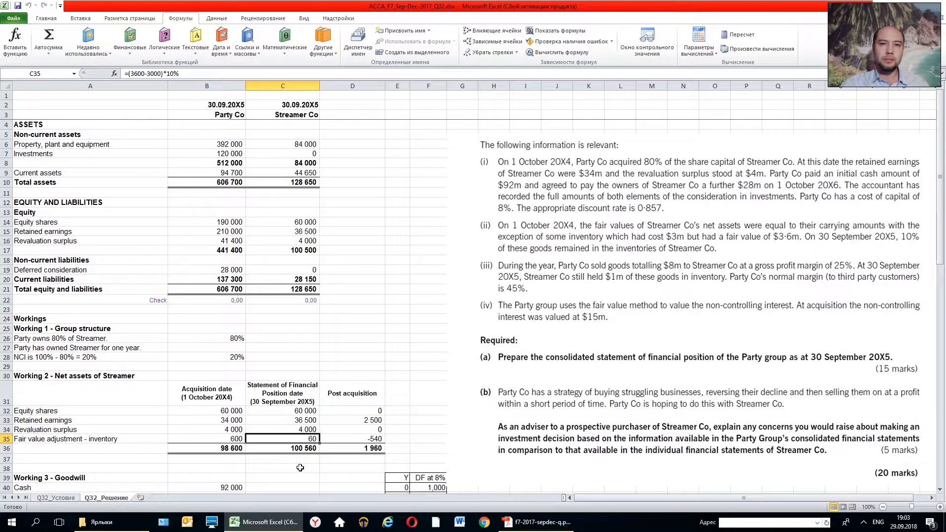
left_click(210, 450)
Step: Trace the precedents of the 98 600 acquisition-date total and the year-end net assets total
left_click(512, 31)
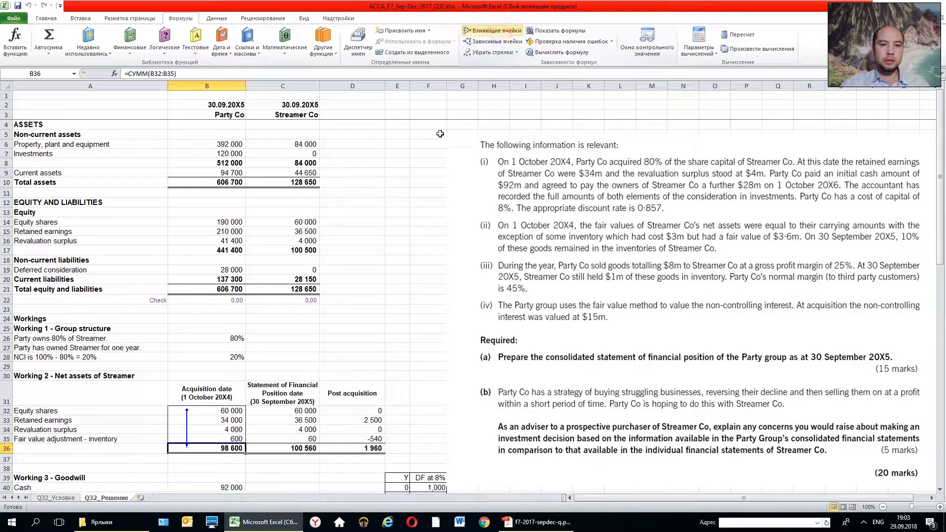
left_click(284, 446)
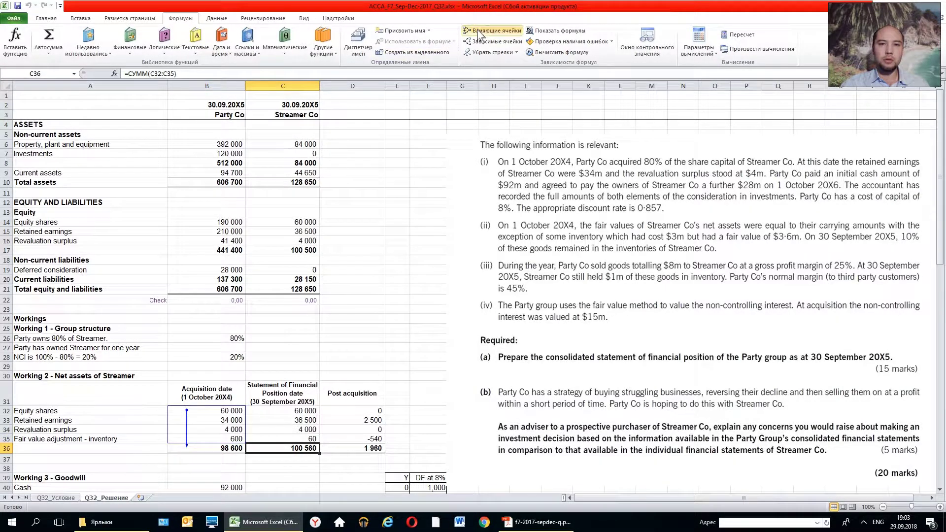
left_click(492, 31)
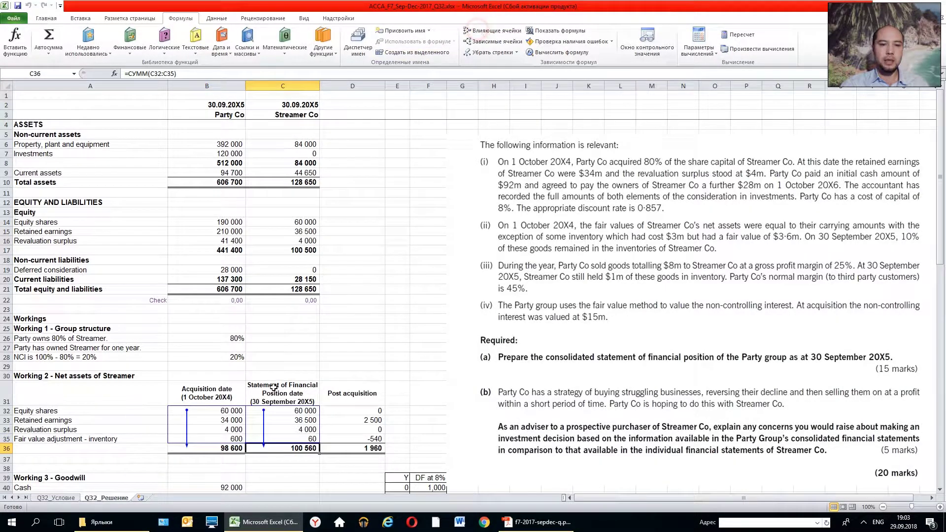
Step: Trace the post-acquisition retained earnings and inventory movements in D33 and D35, then clear all arrows
left_click(360, 447)
left_click(356, 424)
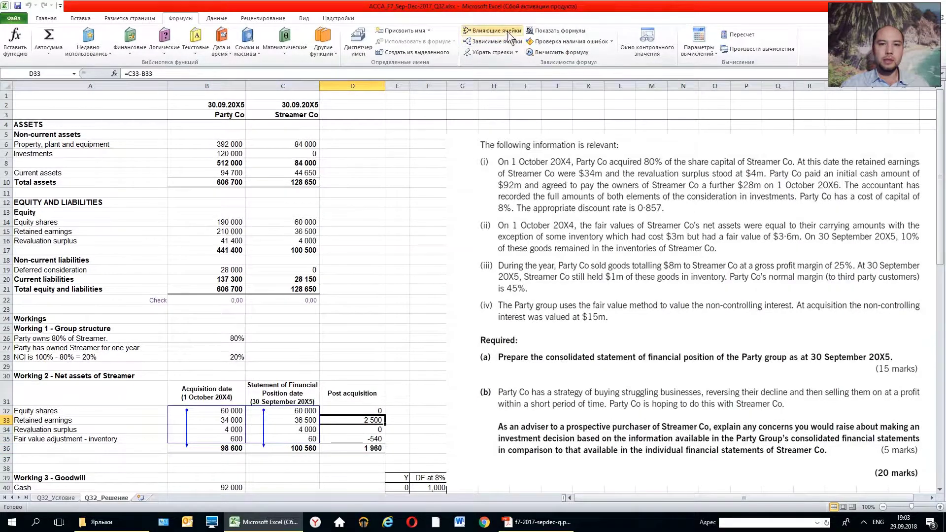
left_click(492, 30)
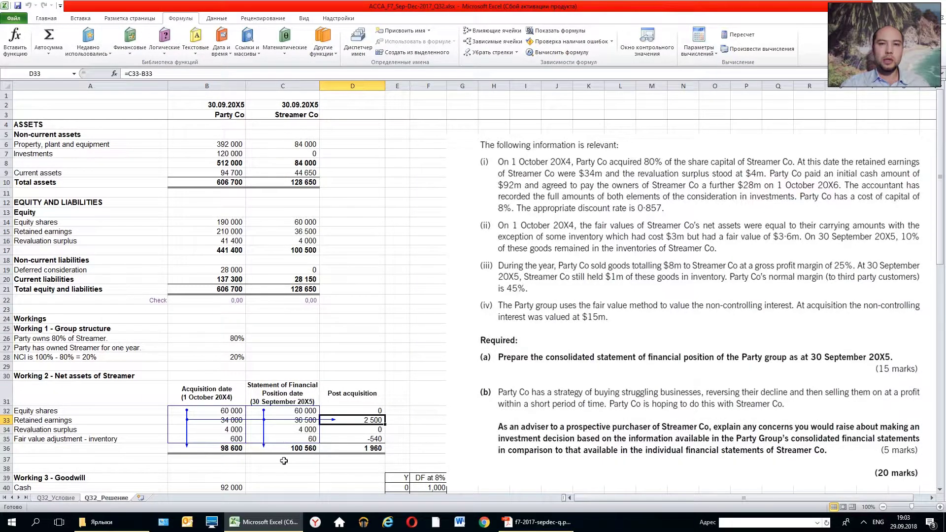
left_click(357, 442)
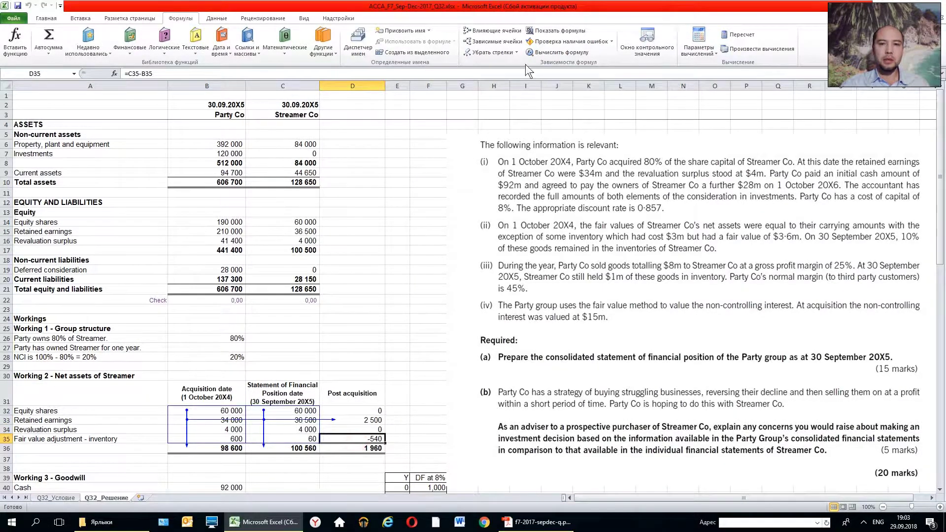
left_click(493, 30)
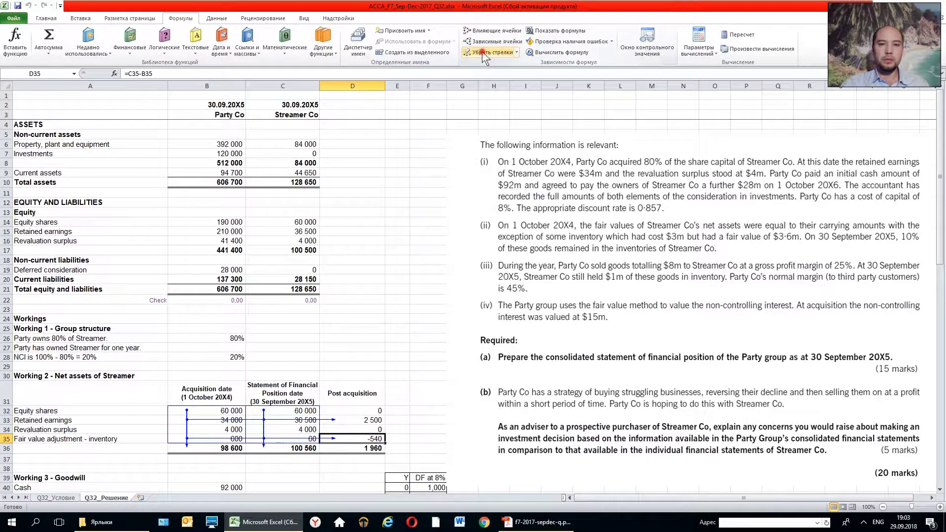
left_click(492, 52)
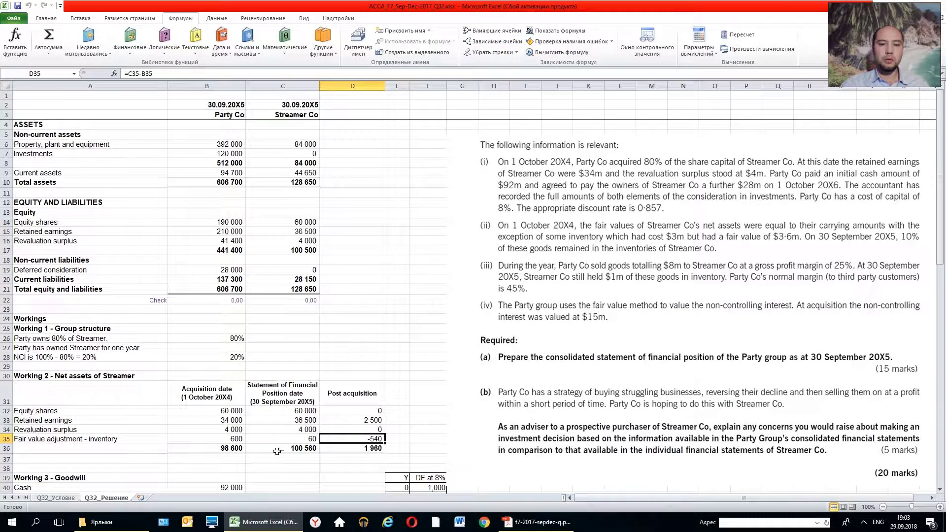
left_click(359, 452)
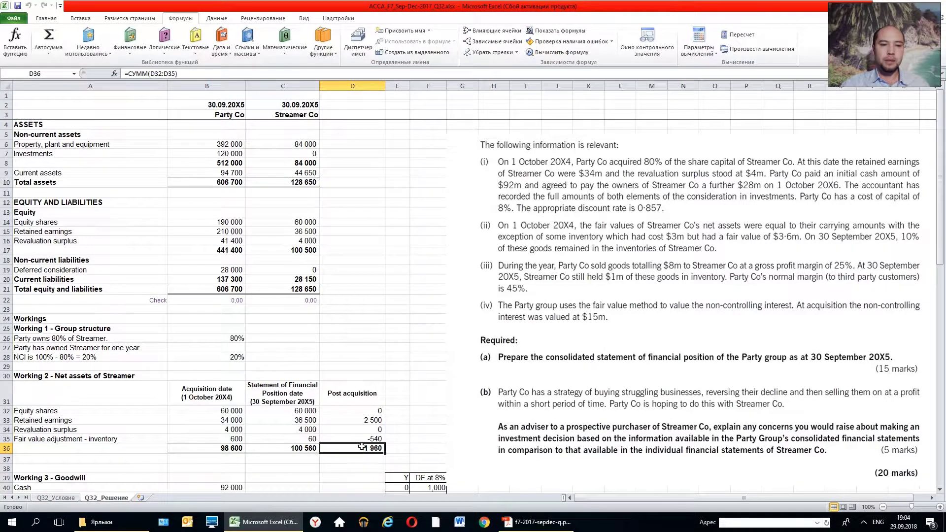
left_click(427, 392)
scroll(381, 338, "down", 5)
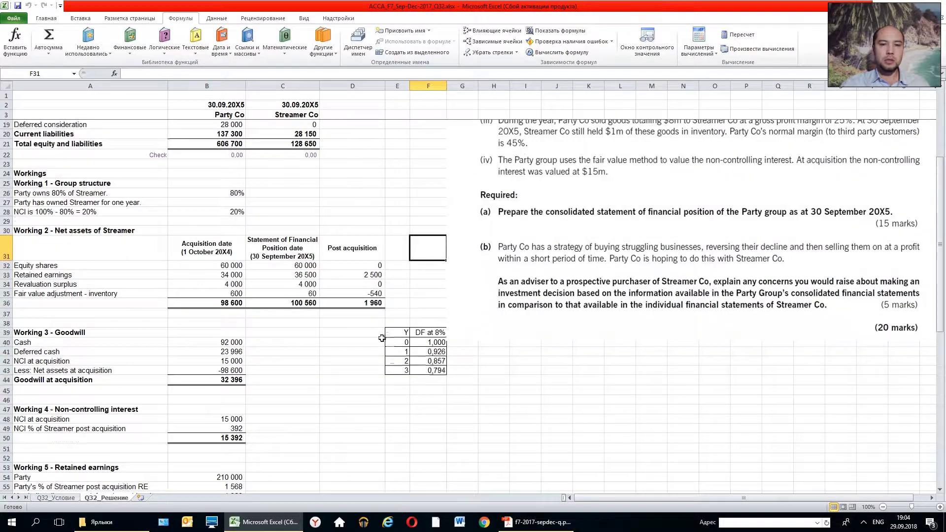
left_click(355, 303)
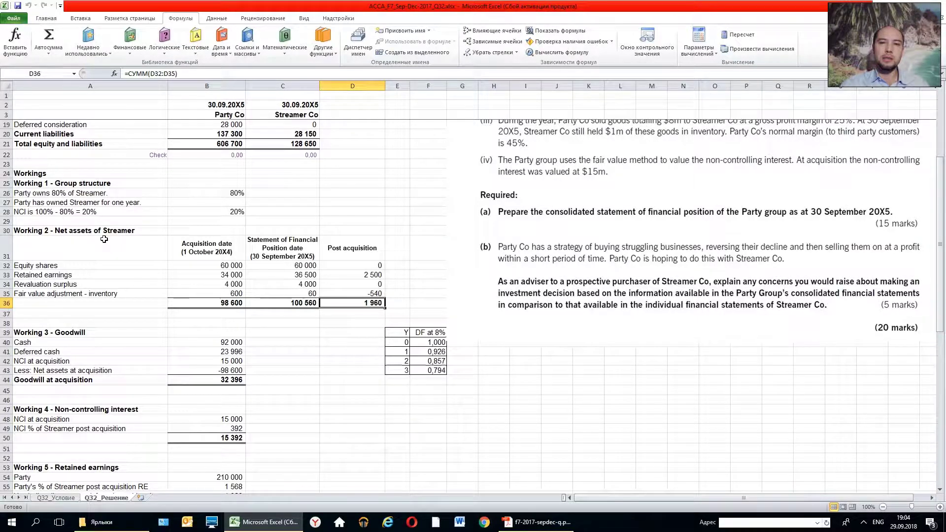
left_click(363, 322)
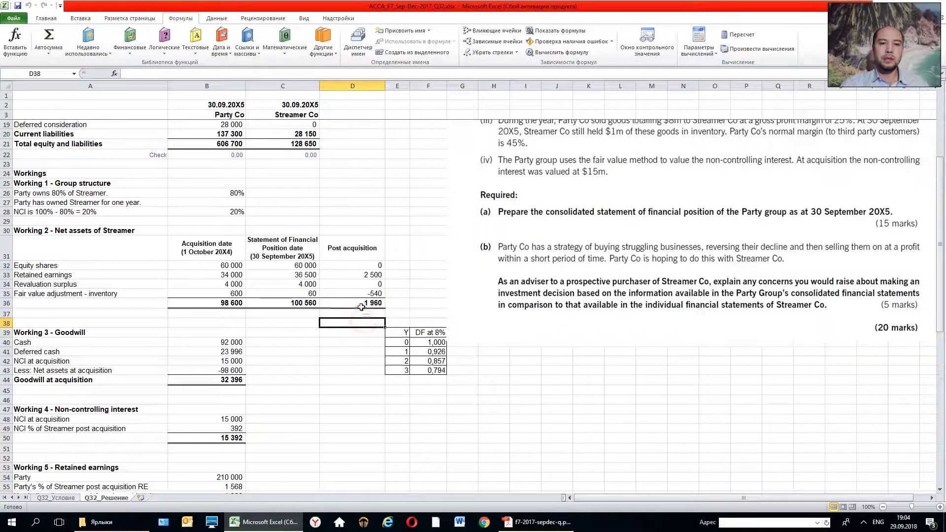
left_click(362, 307)
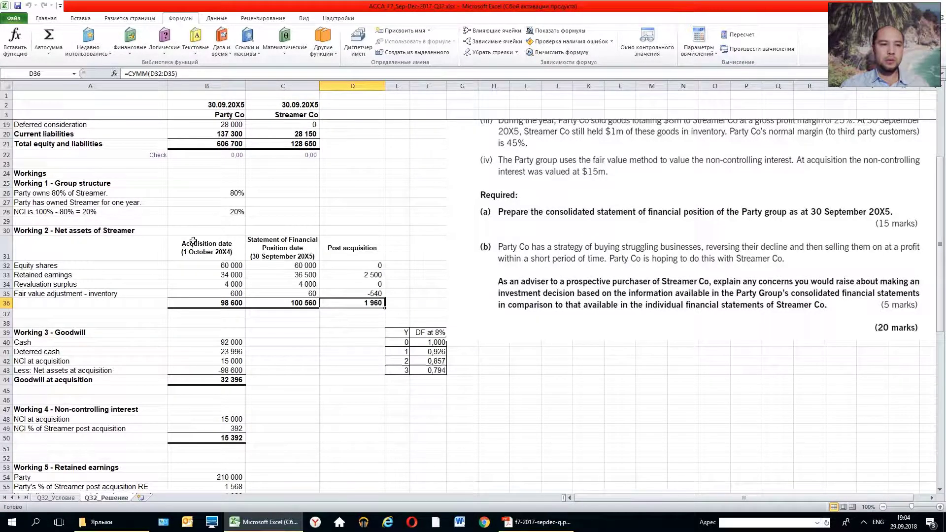
mouse_move(64, 230)
left_mouse_down()
mouse_move(409, 283)
mouse_move(419, 299)
left_mouse_up()
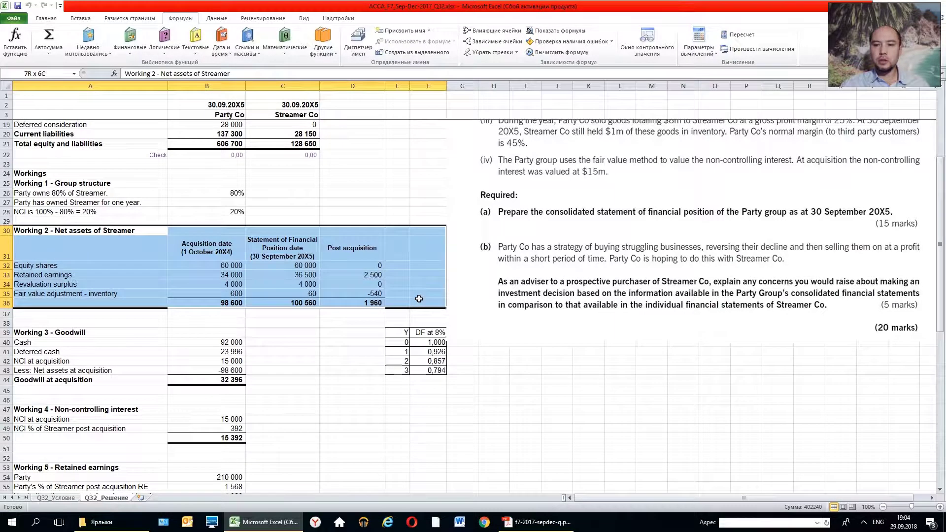
left_click_drag(68, 333, 302, 393)
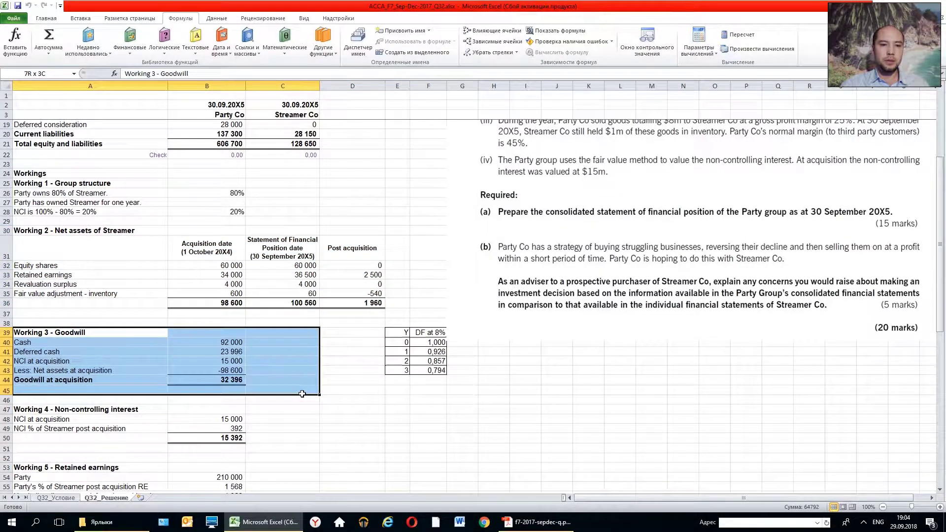
left_click_drag(302, 393, 302, 394)
scroll(302, 395, "up", 1)
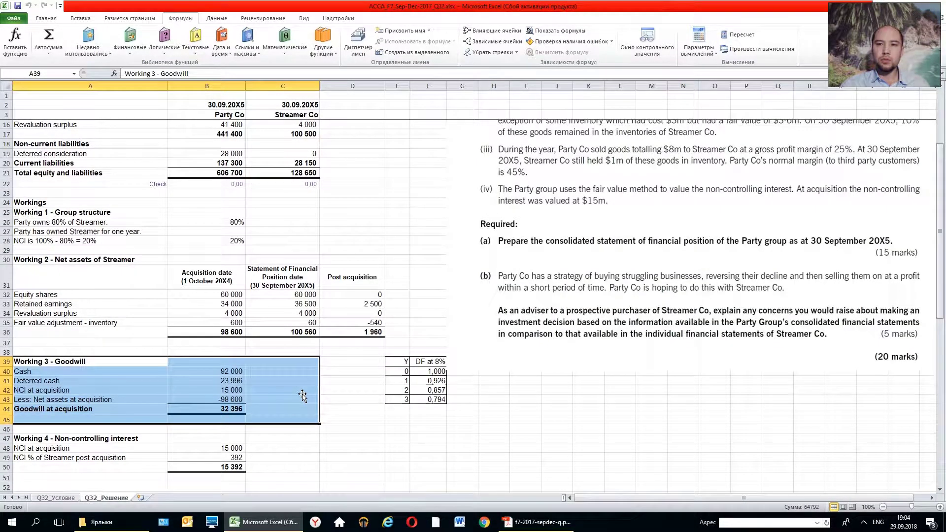
scroll(303, 394, "up", 2)
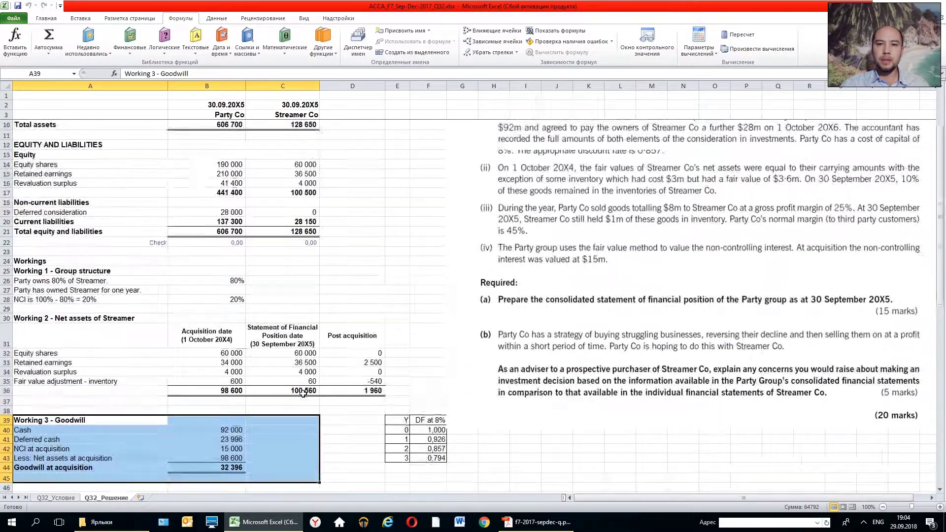
scroll(303, 394, "up", 2)
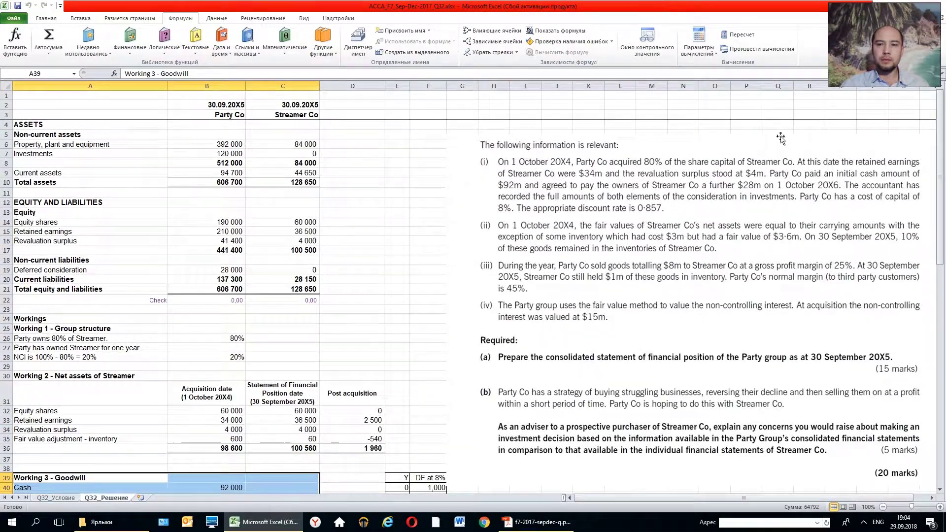
scroll(783, 202, "down", 5)
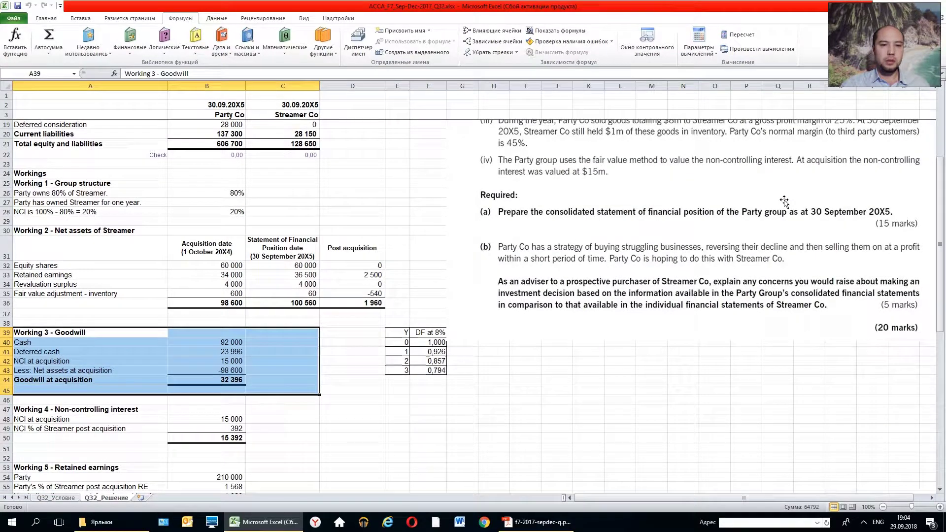
left_click(297, 341)
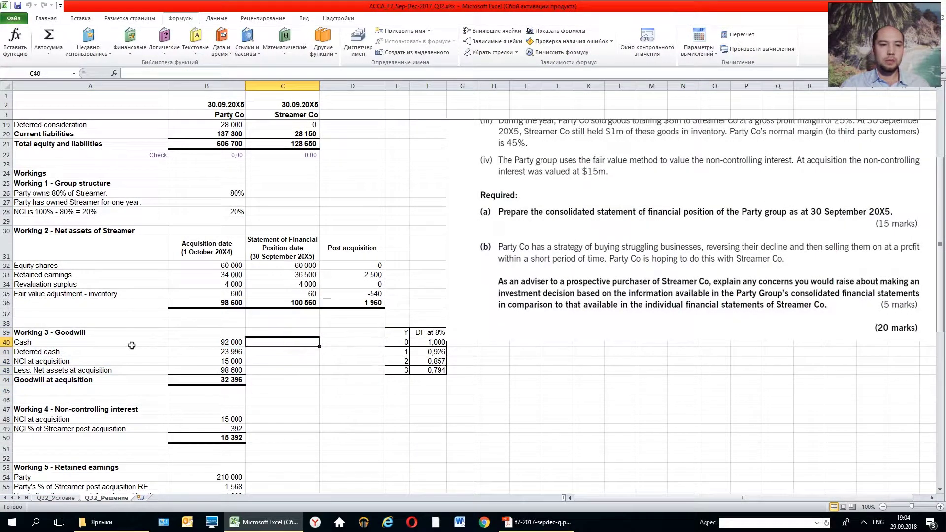
Step: Review the goodwill working's 92 000 cash consideration and its Cash and Deferred cash lines
left_click_drag(81, 333, 229, 344)
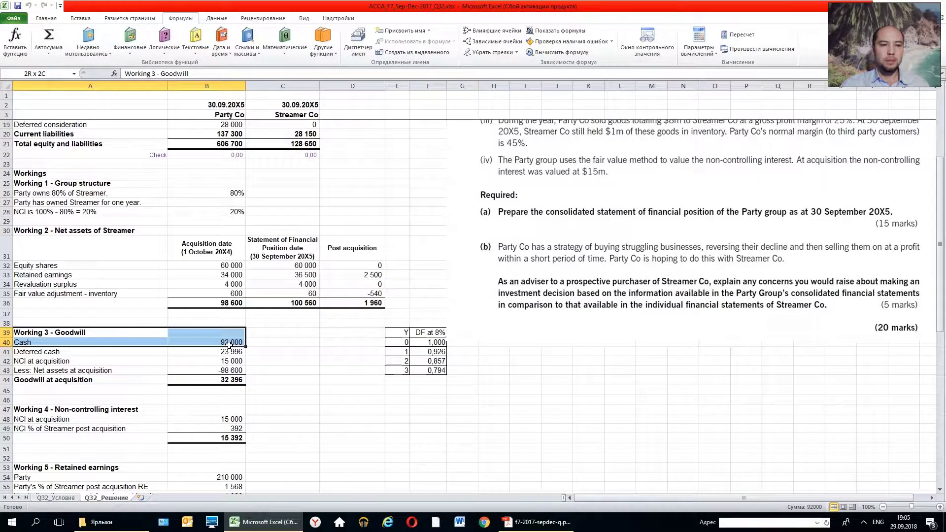
left_click(270, 341)
scroll(295, 335, "up", 3)
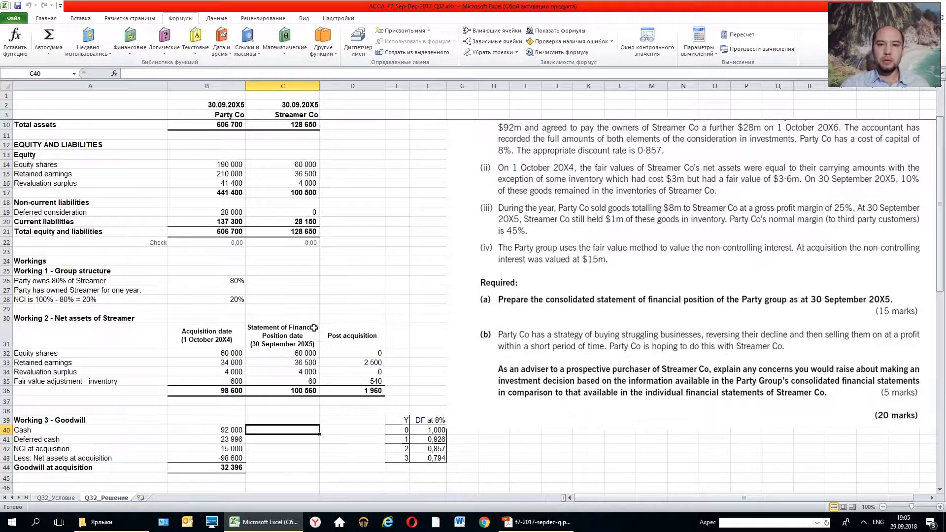
scroll(307, 328, "up", 1)
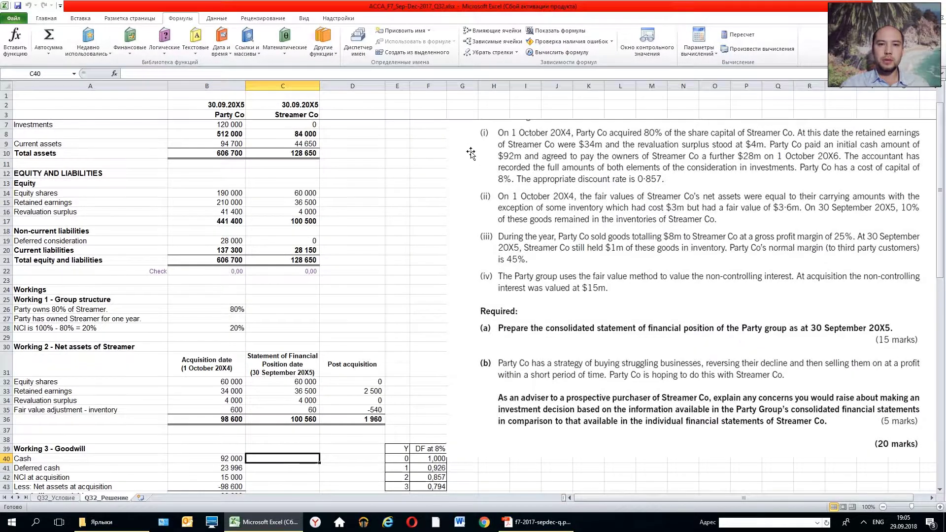
left_click(205, 456)
scroll(232, 436, "down", 3)
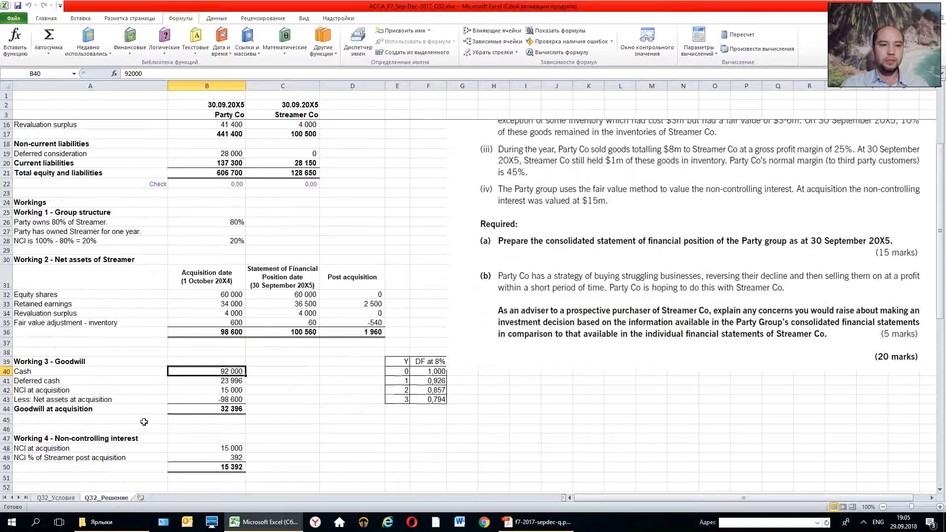
left_click(53, 371)
left_click(146, 379)
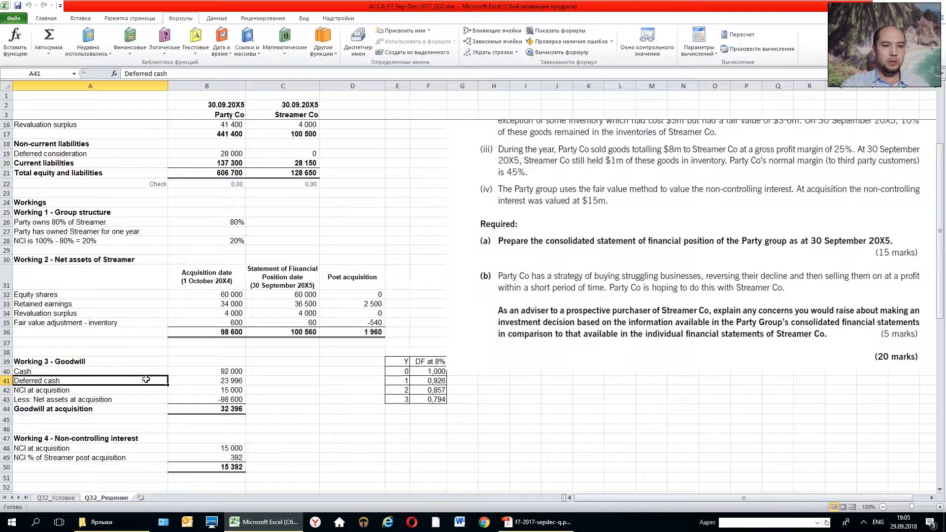
Step: Trace the 23 996 deferred cash in B41 back to the 0.857 discount factor in F42
left_click(193, 380)
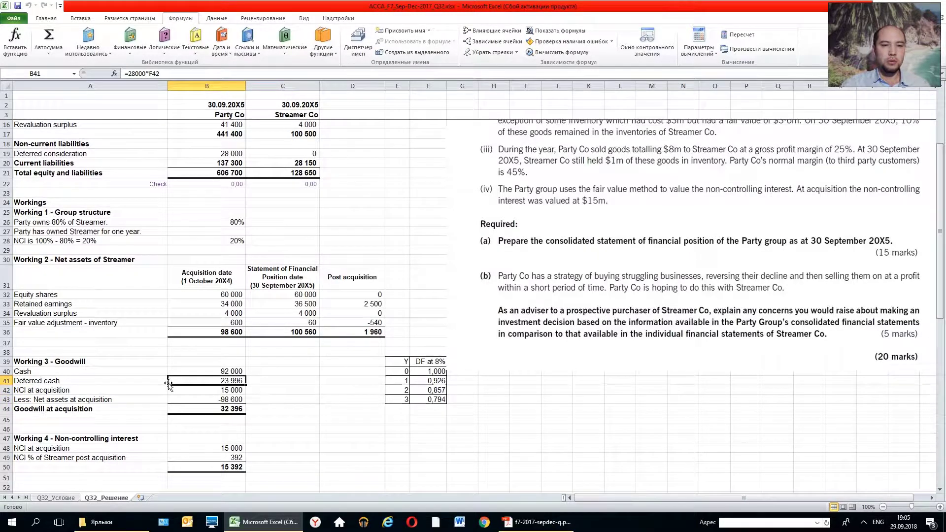
left_click(496, 31)
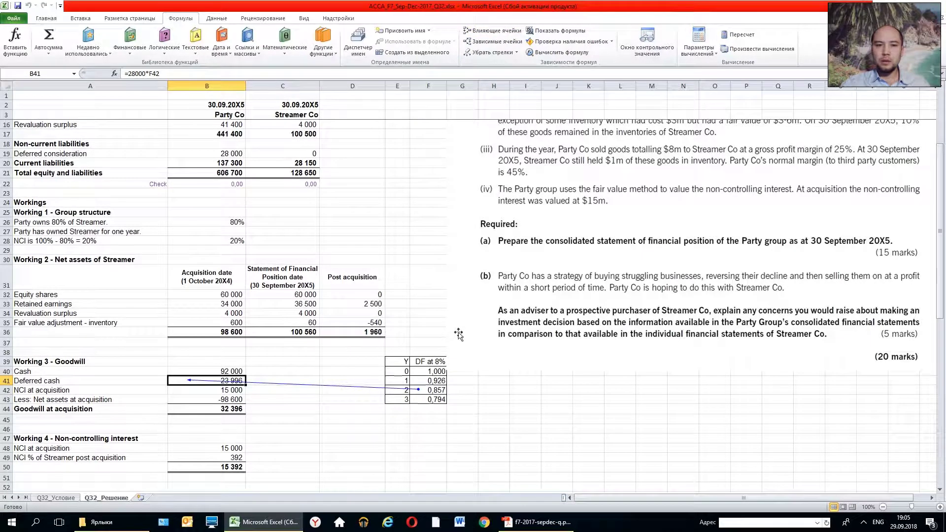
scroll(458, 334, "up", 2)
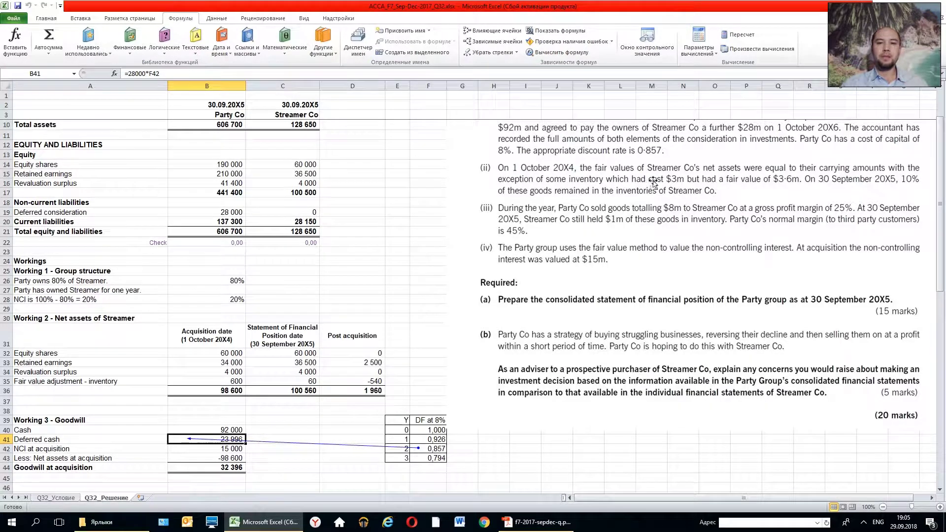
scroll(647, 179, "up", 2)
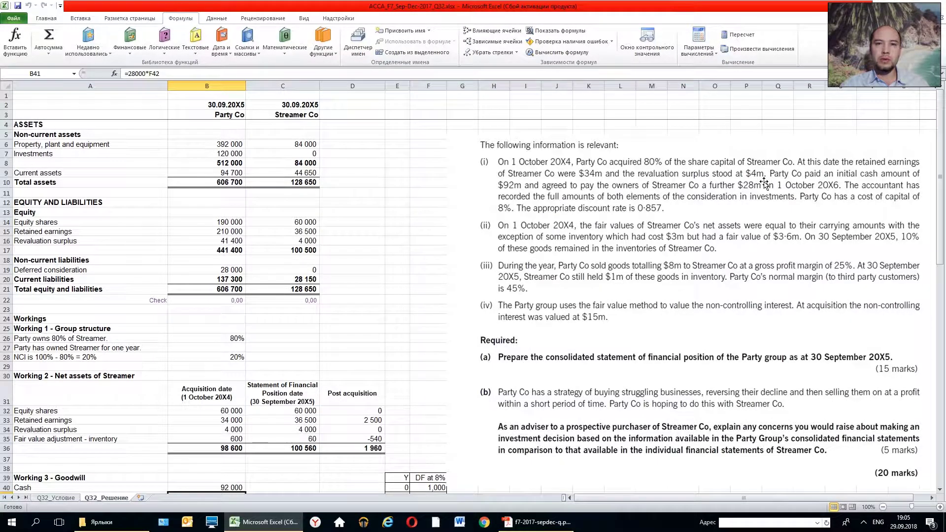
scroll(765, 183, "down", 3)
scroll(758, 182, "down", 2)
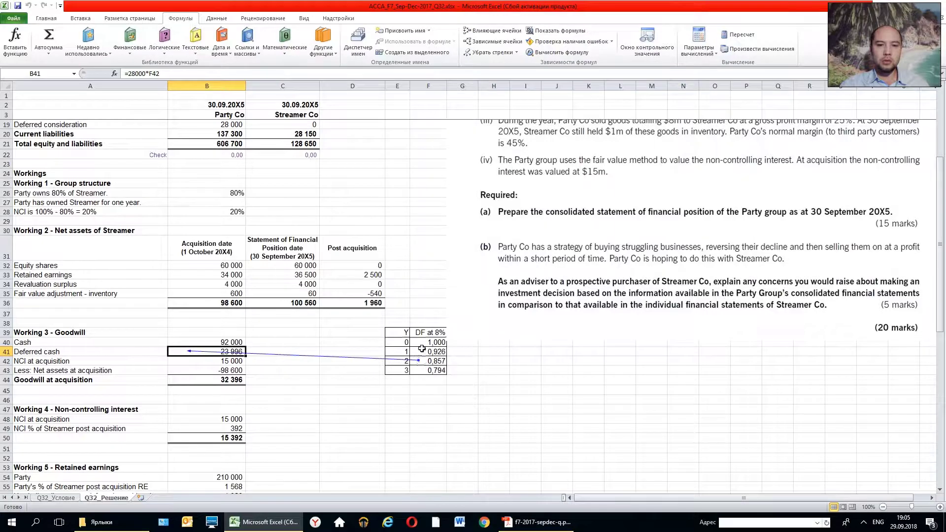
Step: Enter the check formula =28000*F42 in D42
left_click(515, 361)
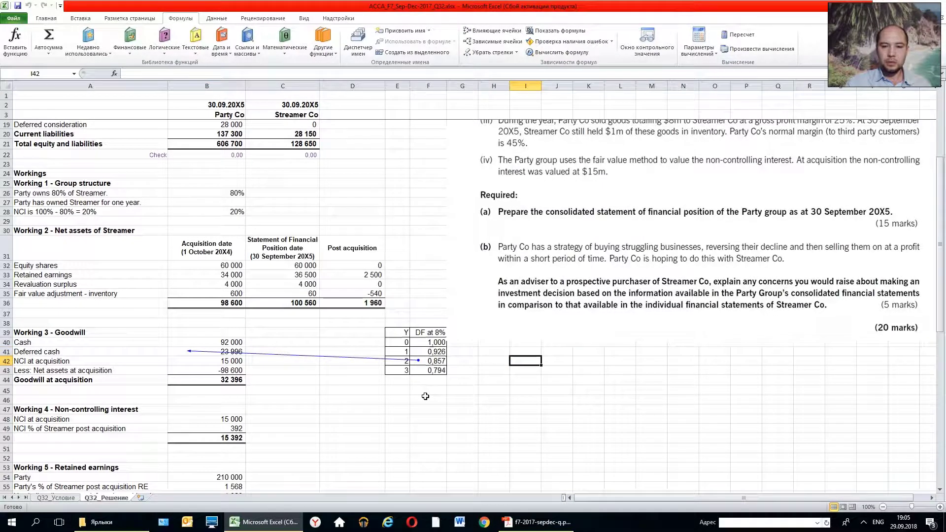
key("Left")
key("Left")
key("Left")
key("Left")
key("Left")
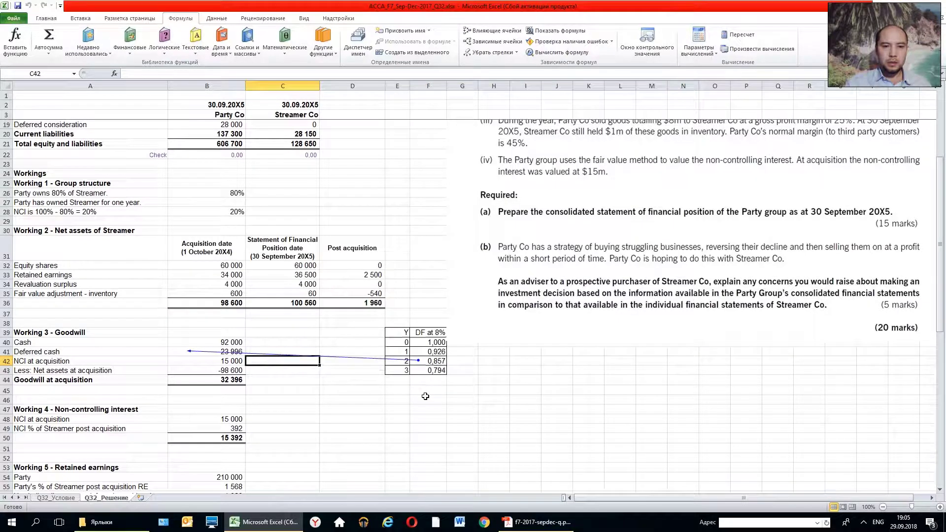
key("Right")
type("=28")
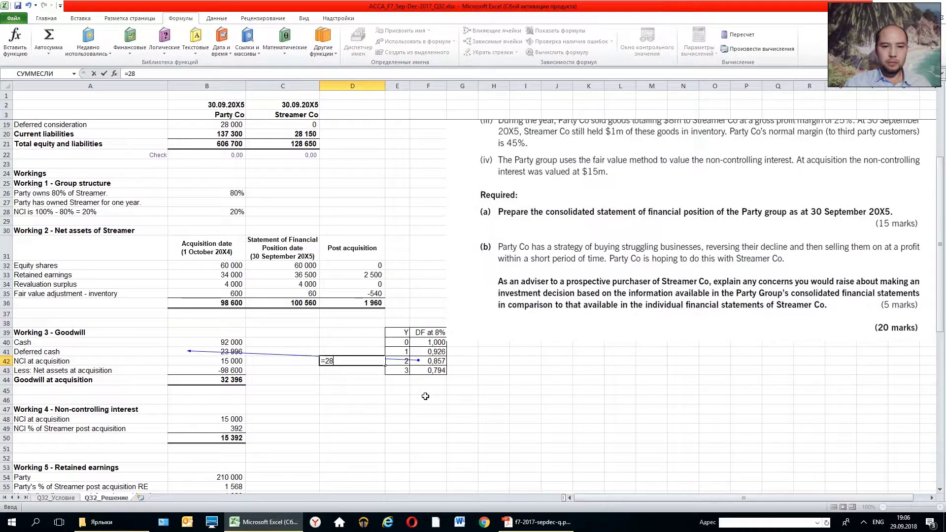
type("000*")
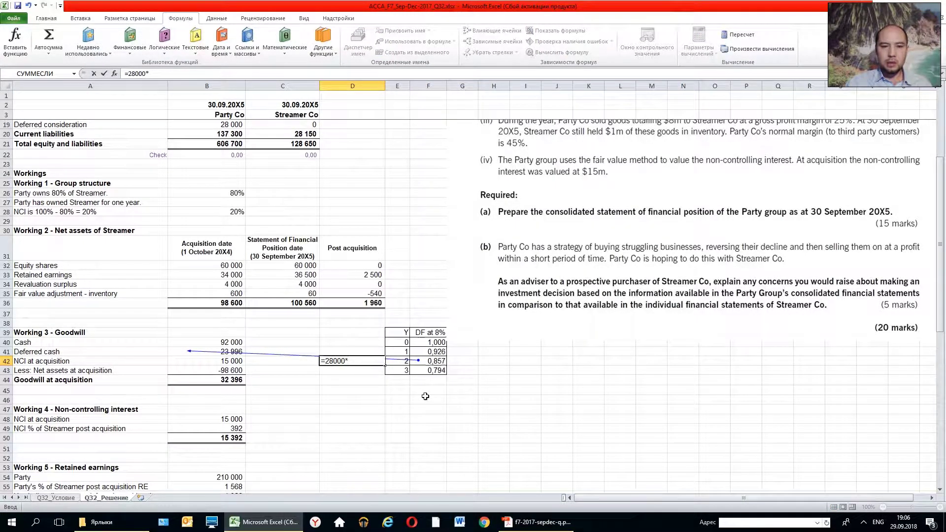
key("Right")
key("Right")
key("ctrl+Return")
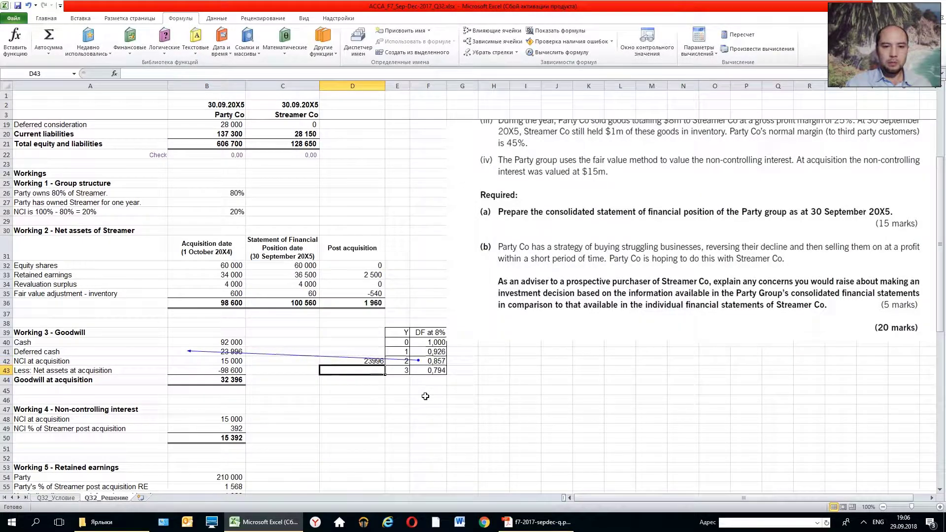
Step: Copy B41's number format onto D42 with Format Painter and set it to 16-point text
left_click(195, 361)
left_click(172, 353)
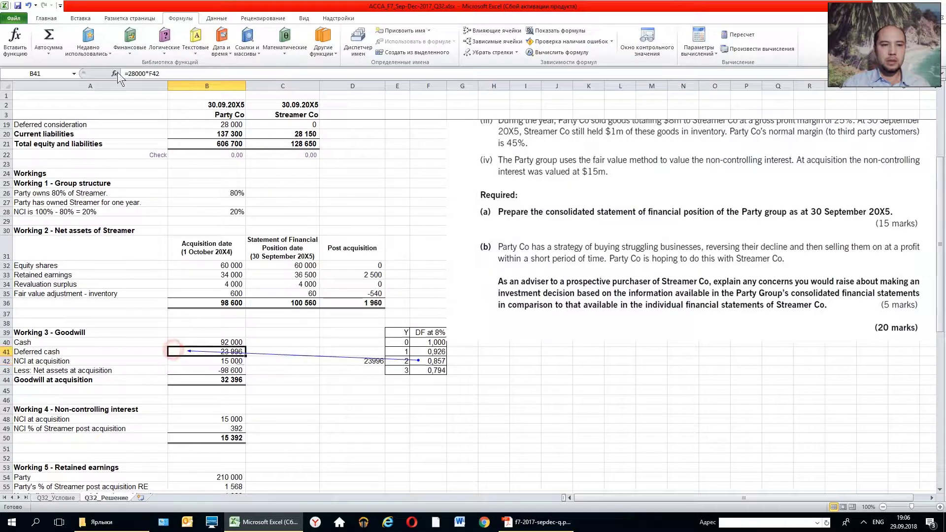
left_click(45, 18)
left_click(52, 52)
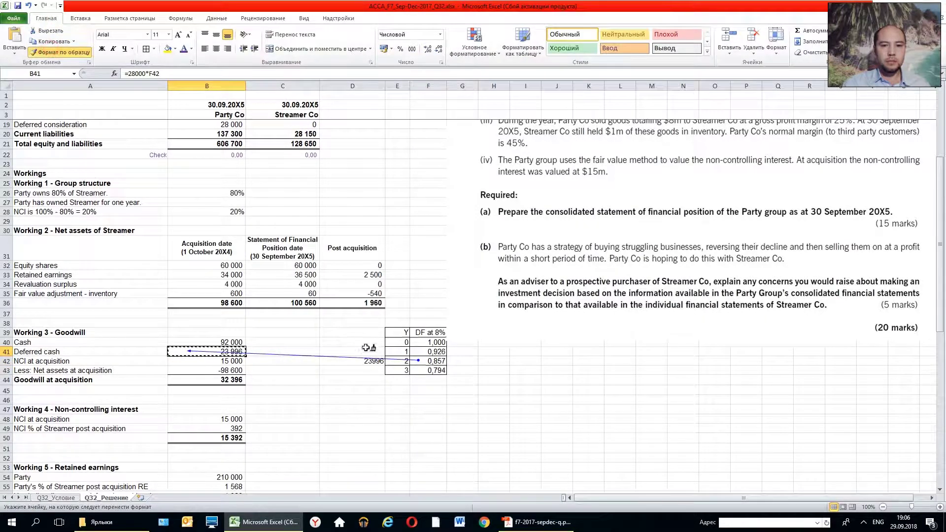
left_click(356, 362)
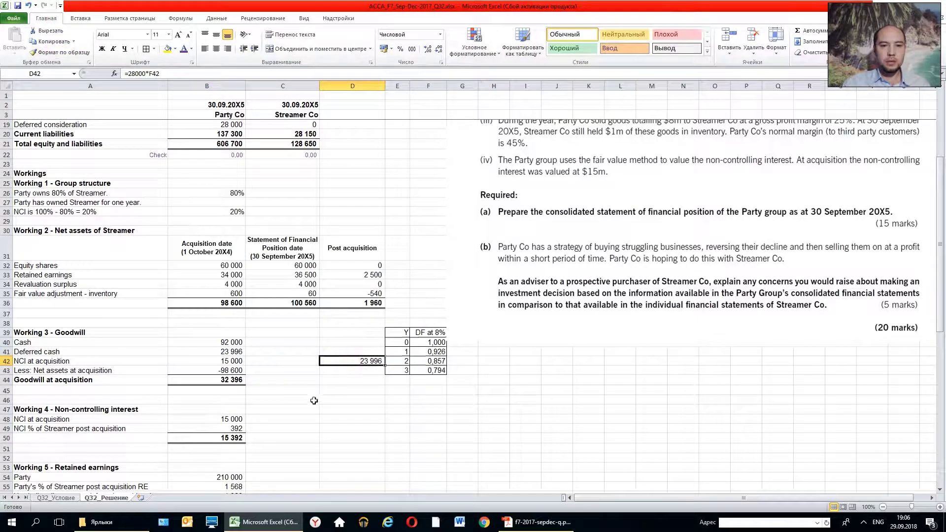
left_click(178, 34)
left_click(178, 34)
left_click(178, 34)
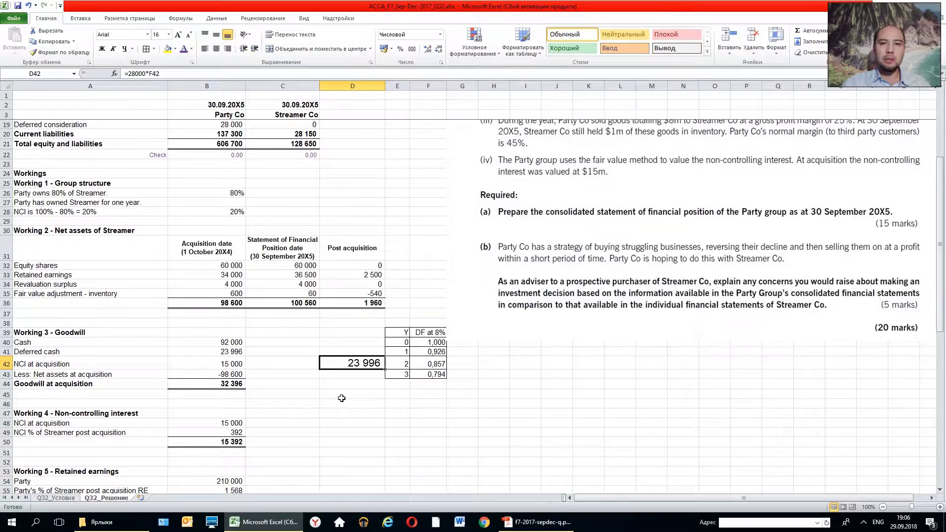
Step: Compare D42 with B41's 23 996, then delete the check result from D42
scroll(340, 398, "up", 5)
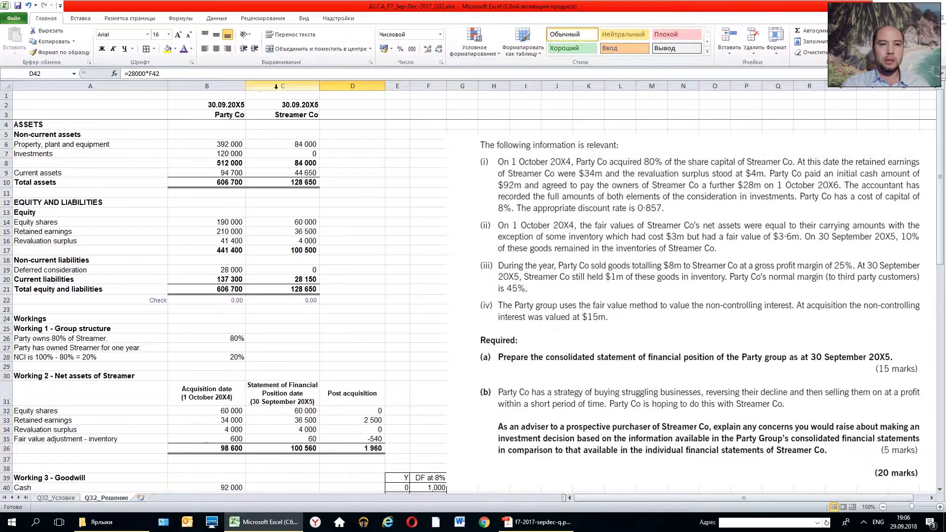
scroll(288, 271, "down", 6)
left_click(235, 321)
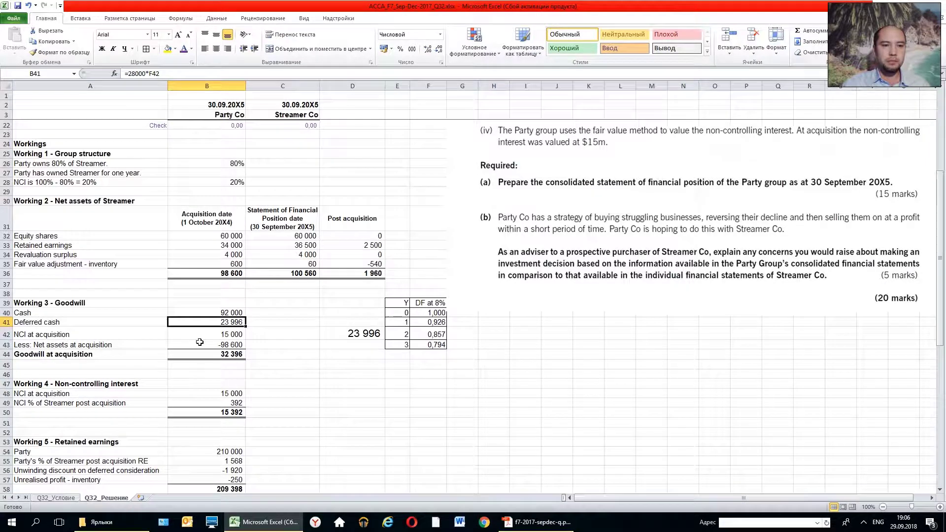
left_click(342, 331)
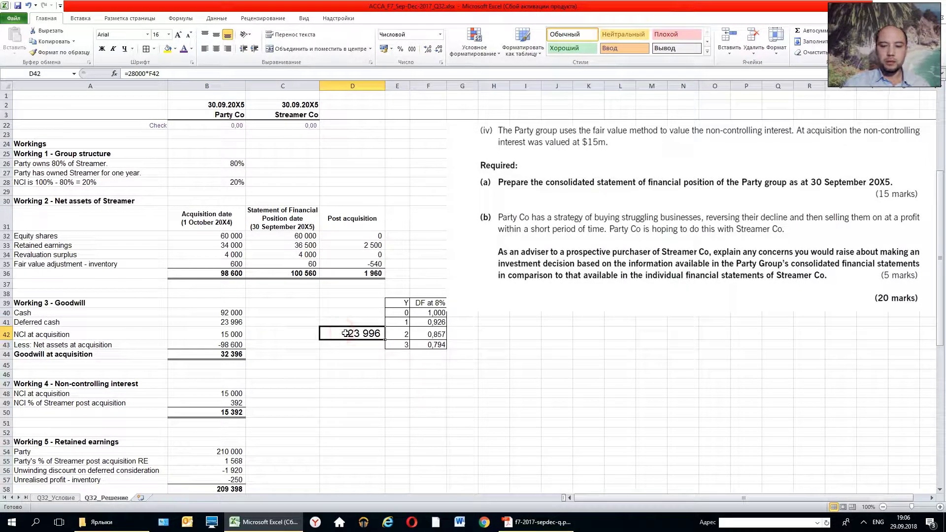
key("Delete")
key("Left")
key("Left")
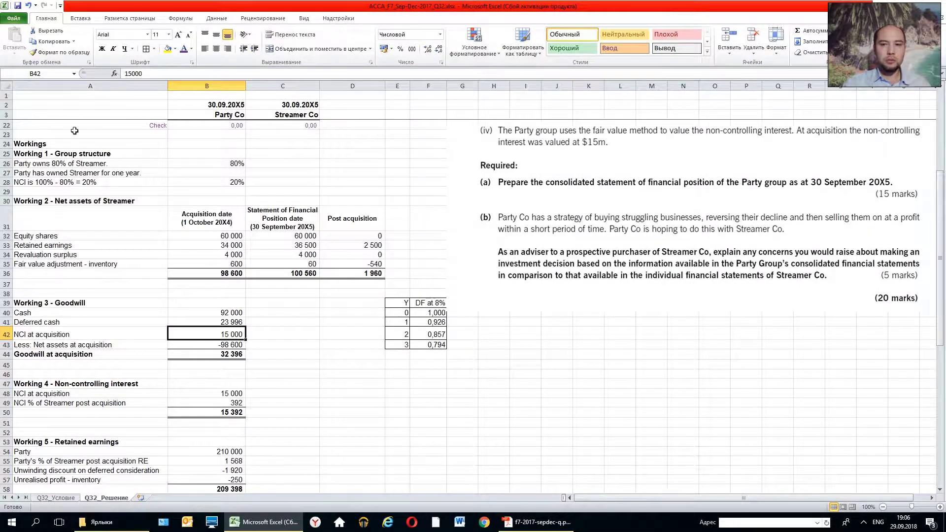
scroll(7, 193, "up", 4)
scroll(7, 193, "down", 4)
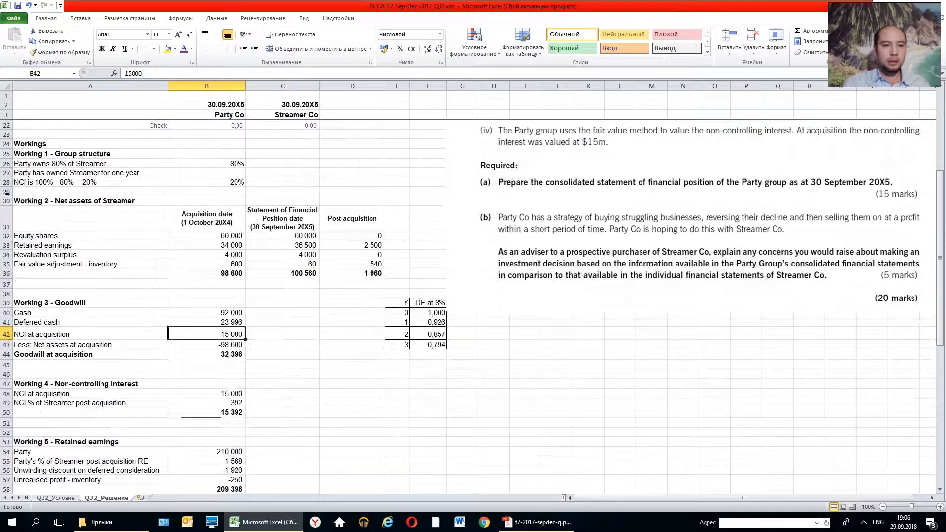
left_click(55, 337)
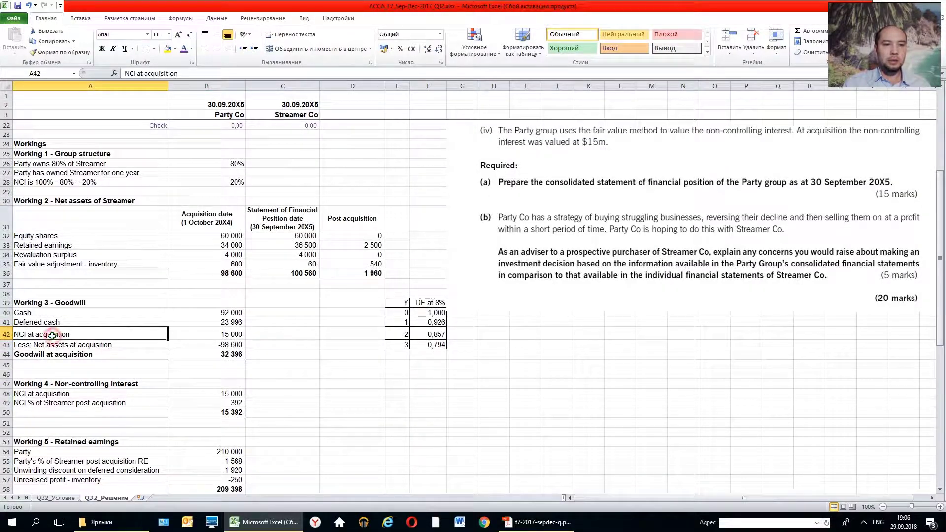
left_click(207, 336)
scroll(414, 310, "up", 6)
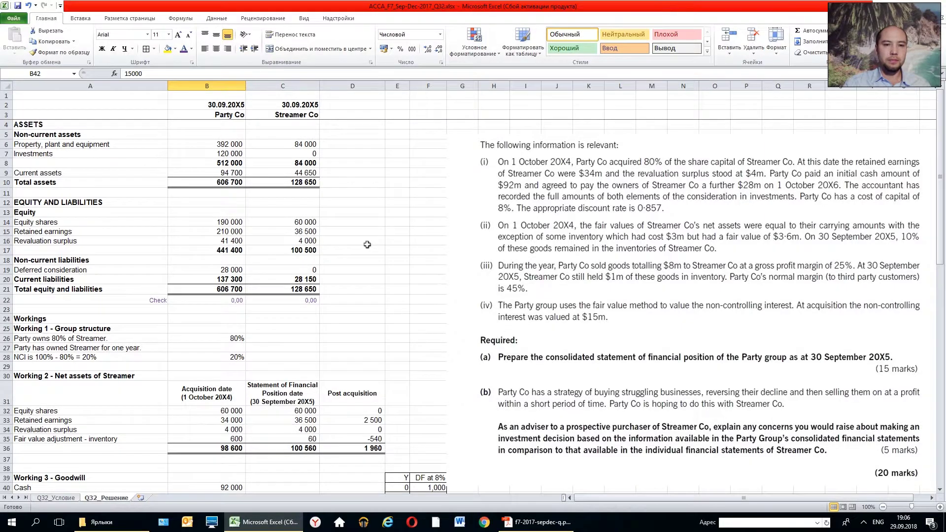
scroll(368, 245, "down", 7)
scroll(368, 244, "up", 5)
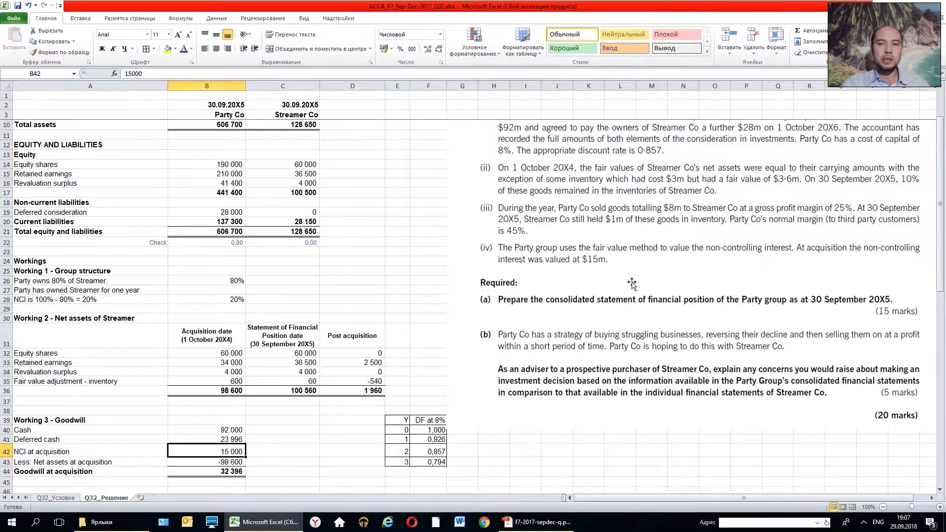
scroll(632, 283, "down", 4)
scroll(478, 293, "down", 1)
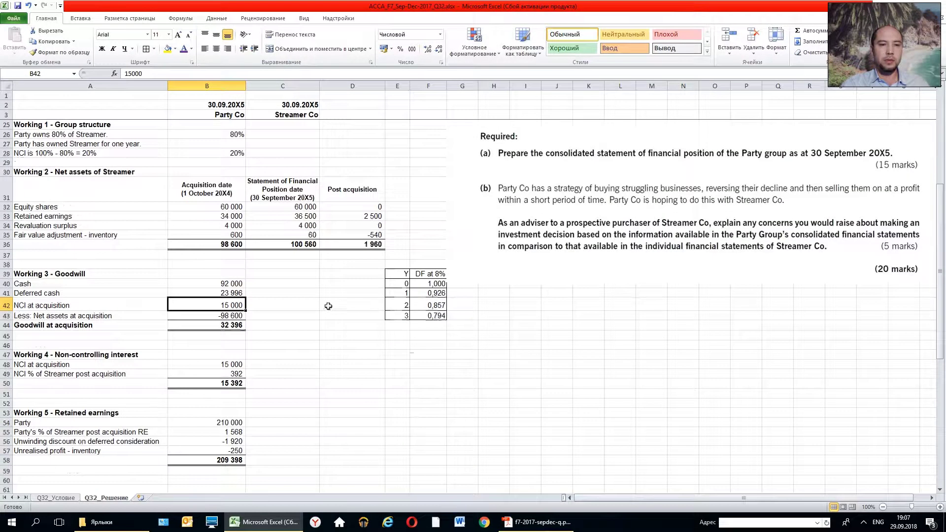
left_click(288, 304)
left_click(219, 303)
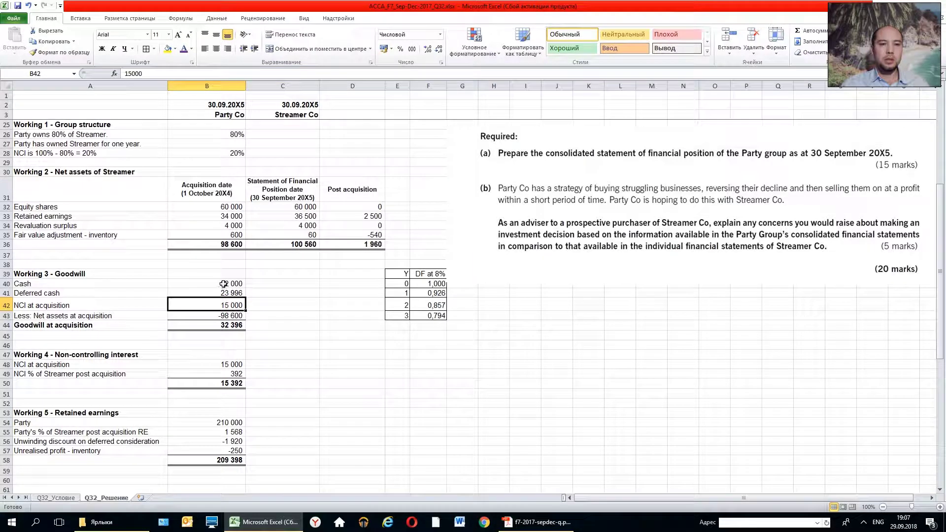
left_click_drag(224, 280, 236, 293)
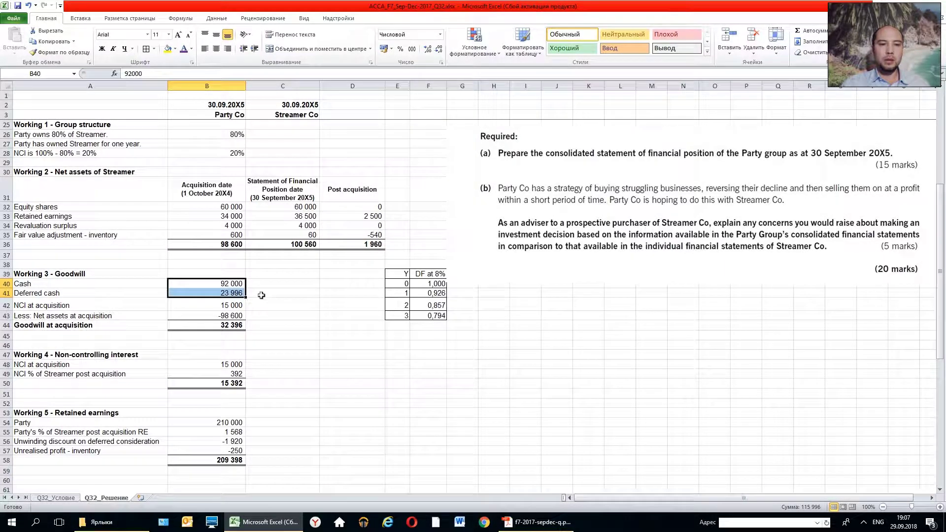
left_click(229, 305)
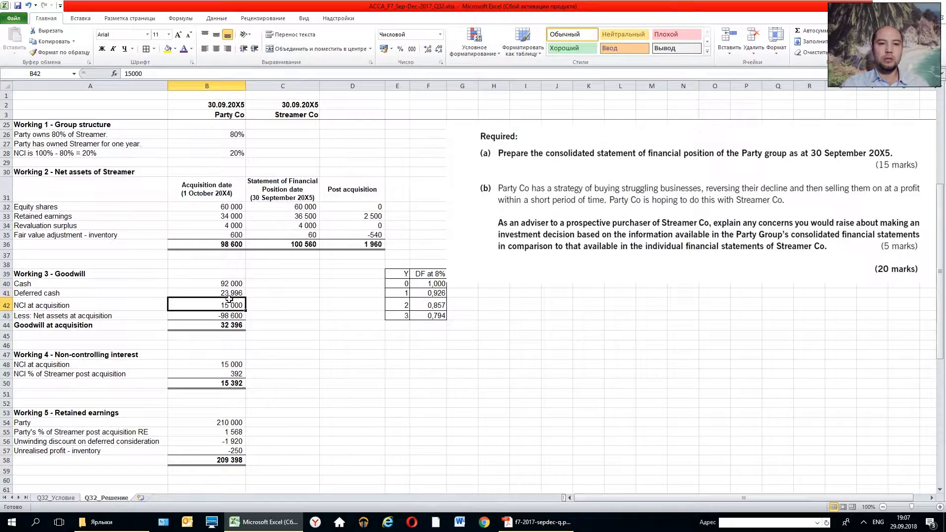
left_click_drag(230, 306, 230, 284)
scroll(340, 251, "up", 5)
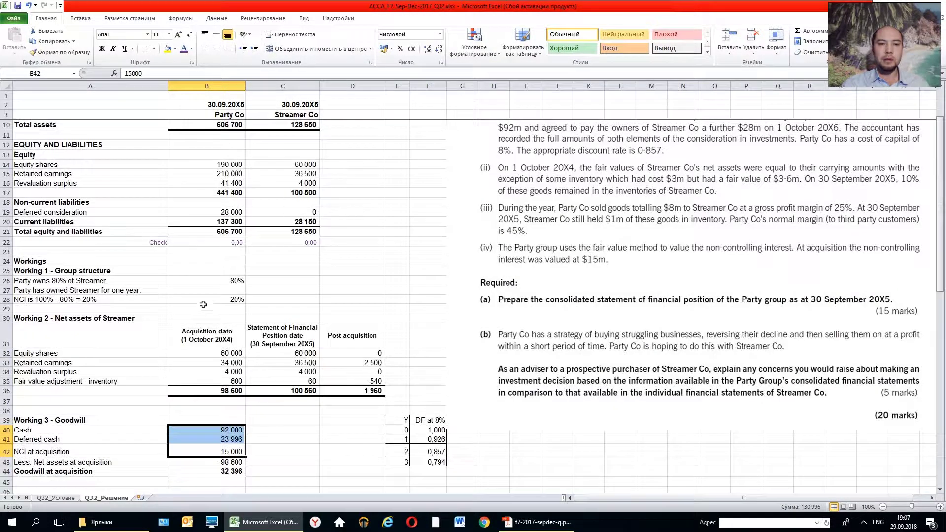
scroll(271, 424, "down", 3)
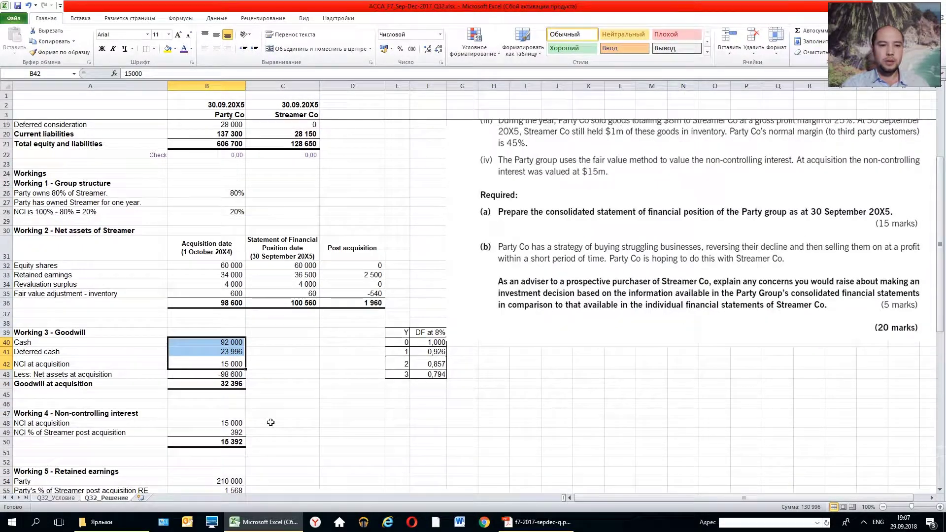
left_click_drag(237, 343, 237, 364)
Step: Inspect B43's -98 600 formula and the acquisition-date net asset amounts in Working 2
left_click(117, 375)
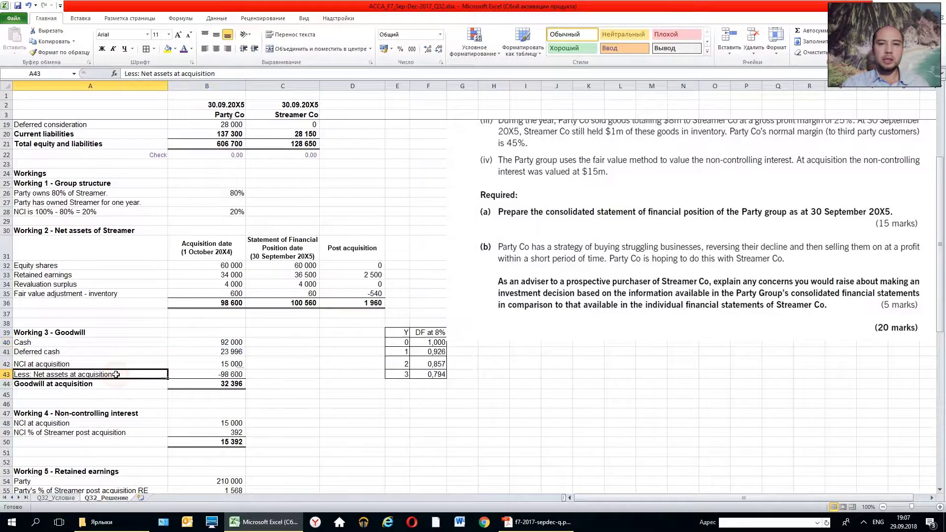
left_click(226, 373)
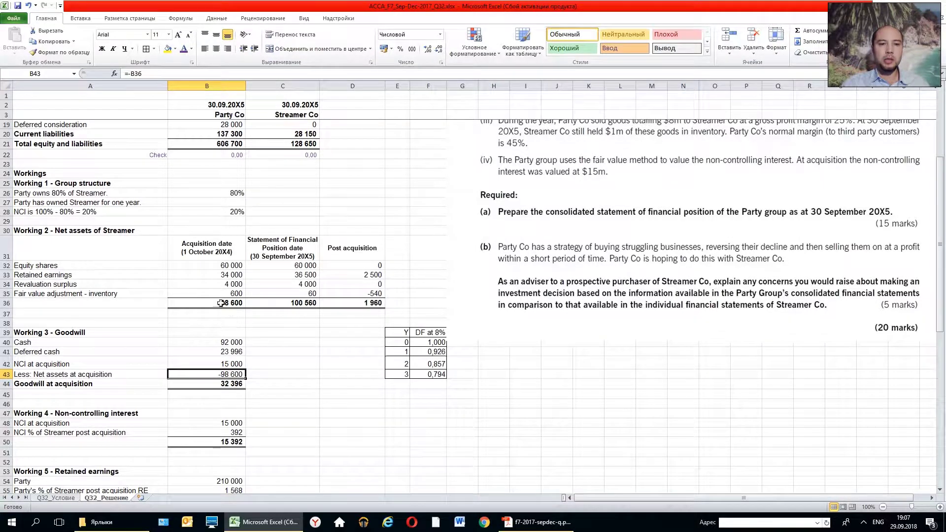
left_click(219, 303)
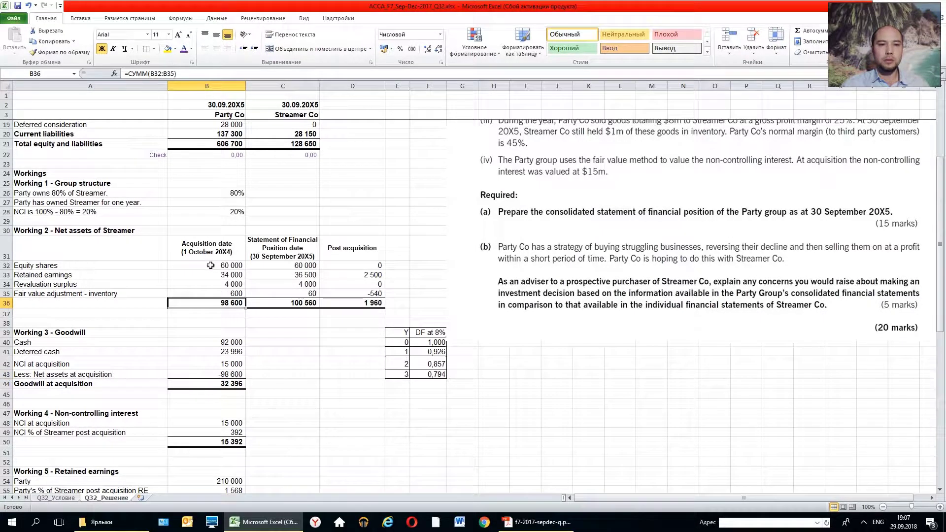
left_click_drag(209, 265, 204, 290)
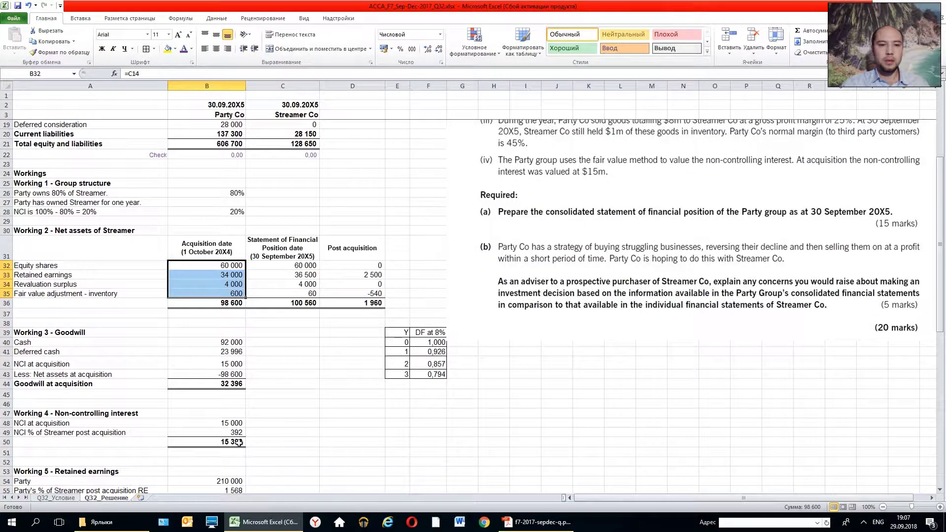
left_click(213, 375)
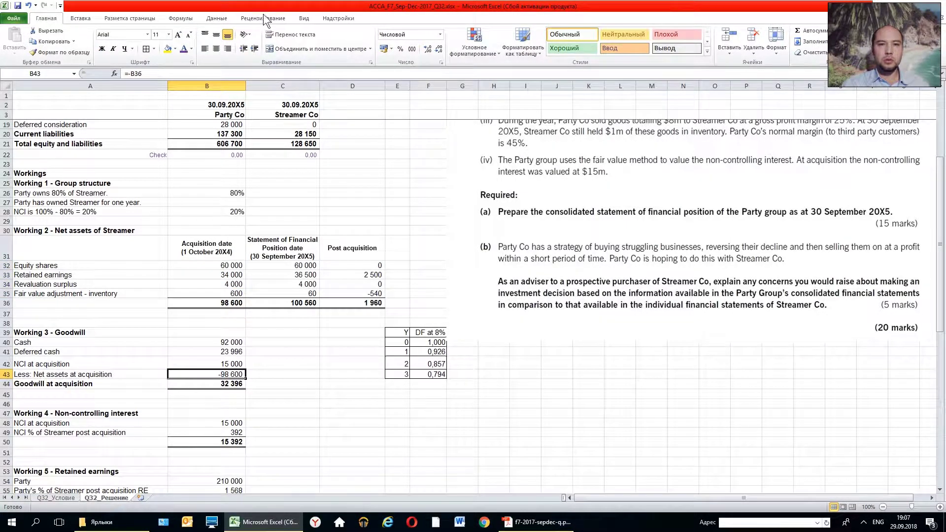
Step: Trace B43's precedents to =-B36, remove the arrow, and select B40:B43
left_click(180, 17)
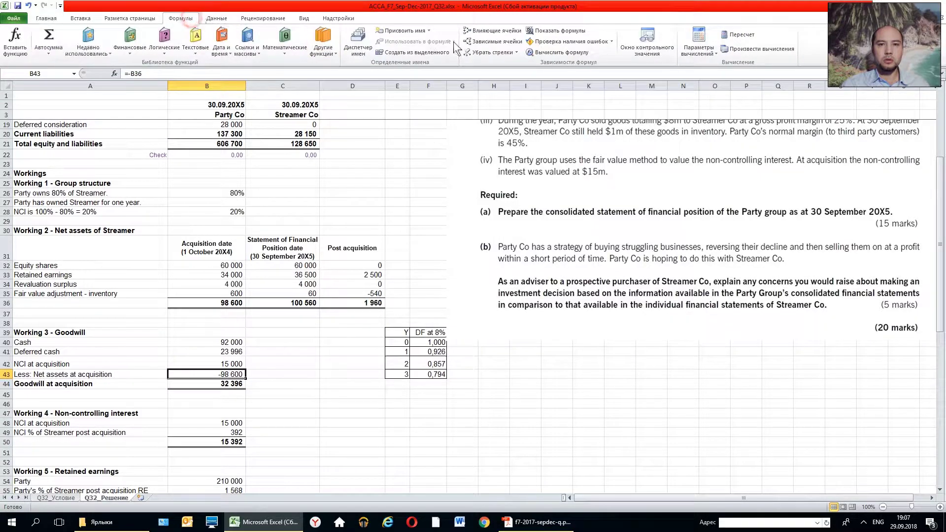
left_click(479, 34)
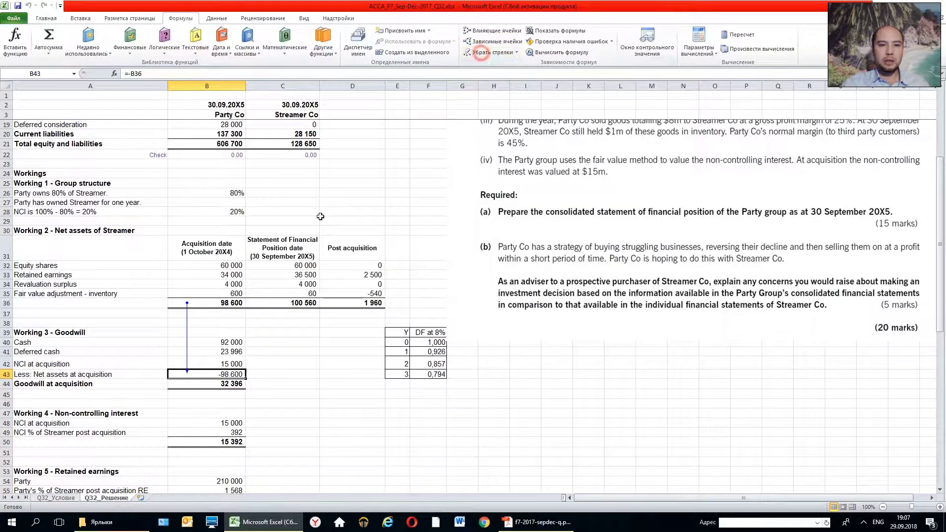
left_click(492, 53)
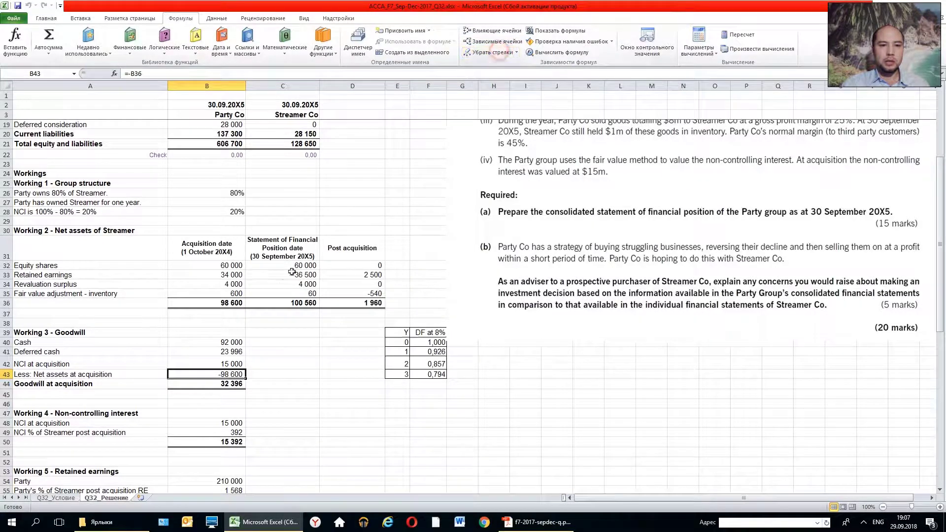
left_click_drag(238, 341, 225, 373)
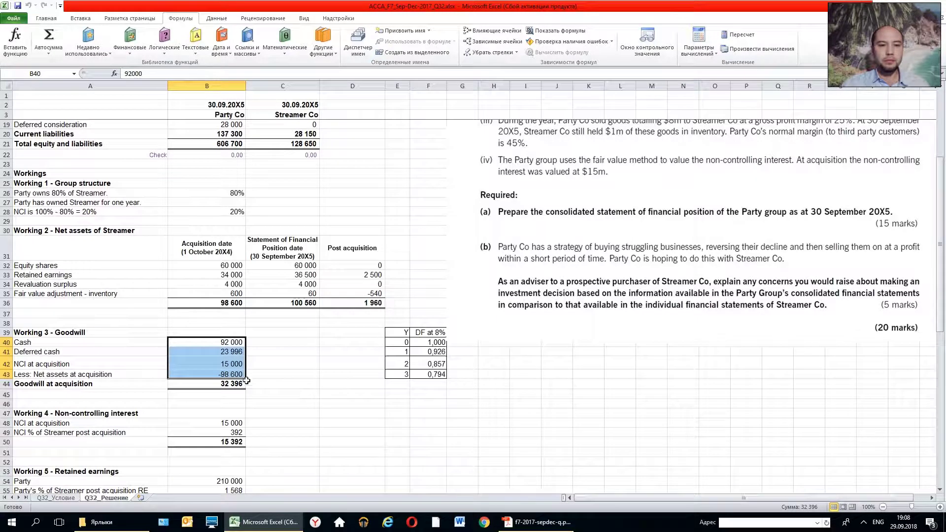
Step: Trace the 32 396 goodwill in B44 to =SUM(B40:B43), then move to an empty cell
left_click(71, 384)
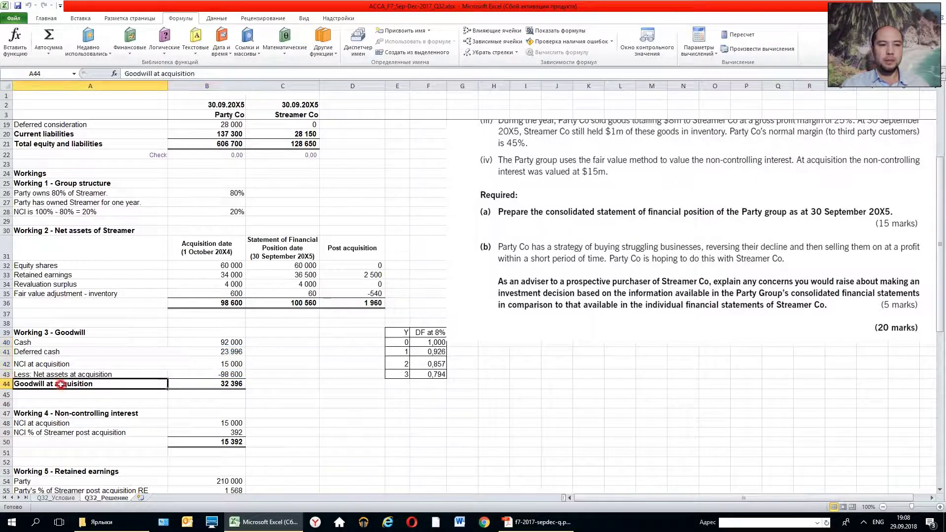
left_click(206, 385)
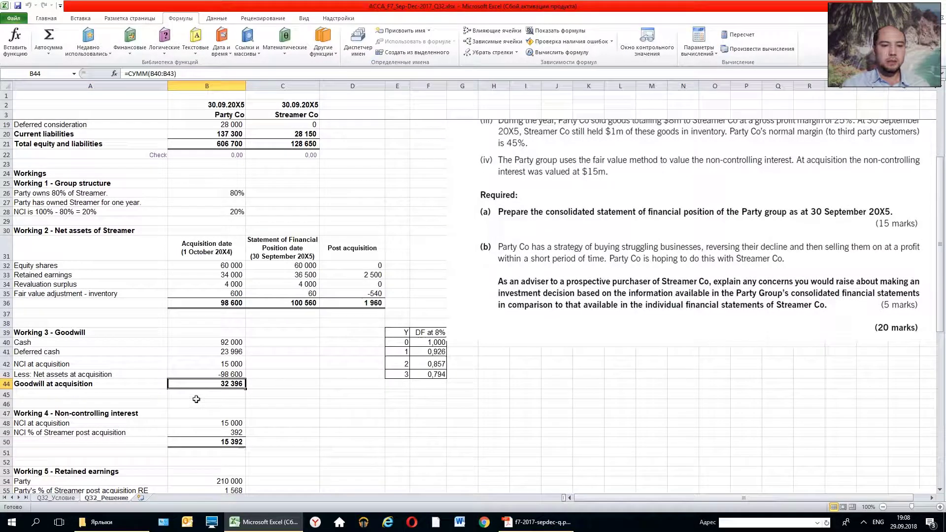
left_click(474, 32)
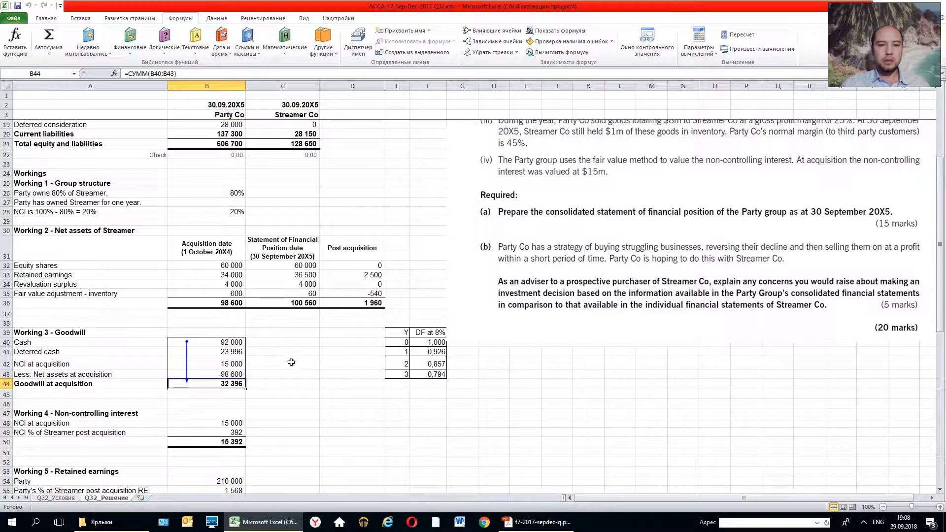
left_click(290, 362)
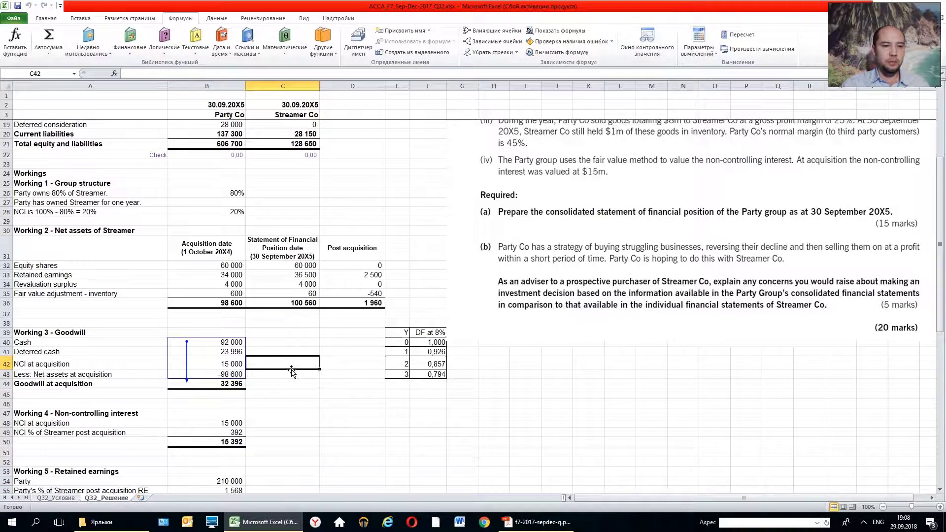
scroll(292, 372, "down", 2)
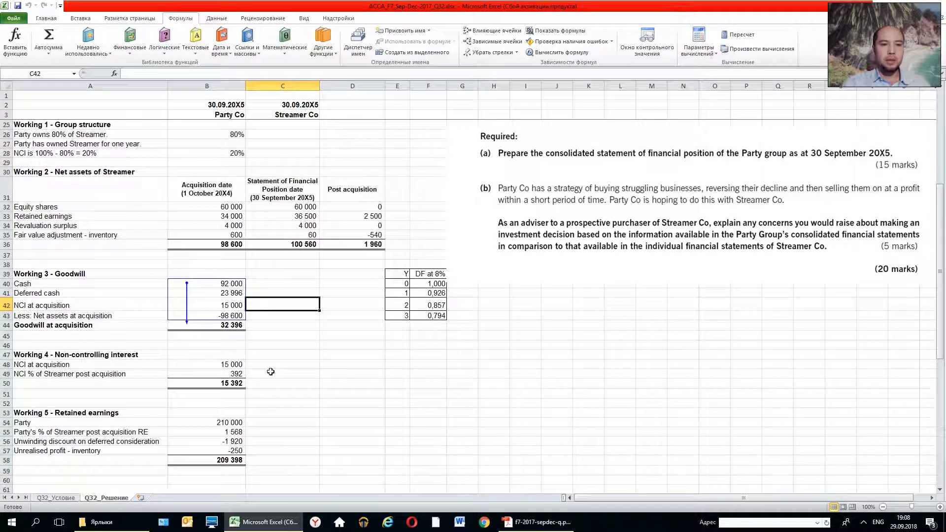
Step: Try tracing precedents of the NCI at acquisition value and dismiss the no-precedents warning
left_click(227, 364)
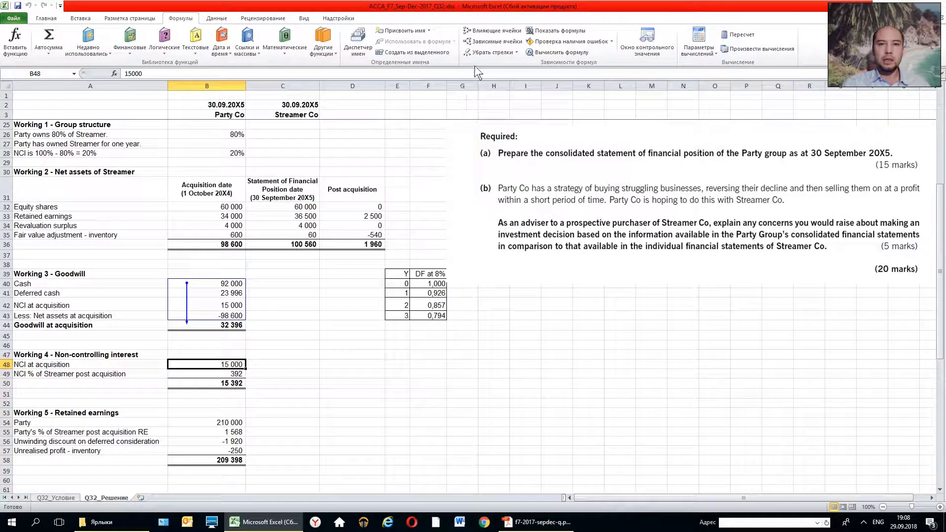
left_click(490, 52)
left_click(493, 30)
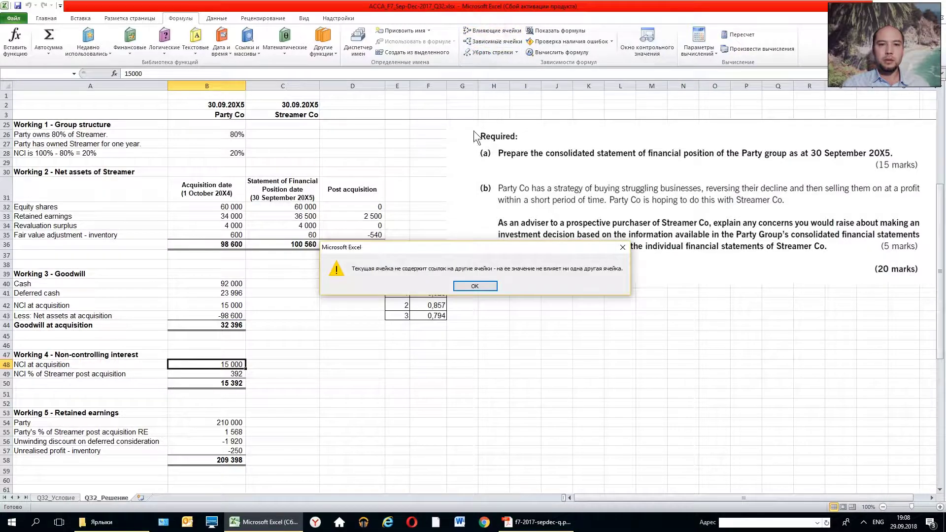
left_click(467, 287)
left_click(492, 31)
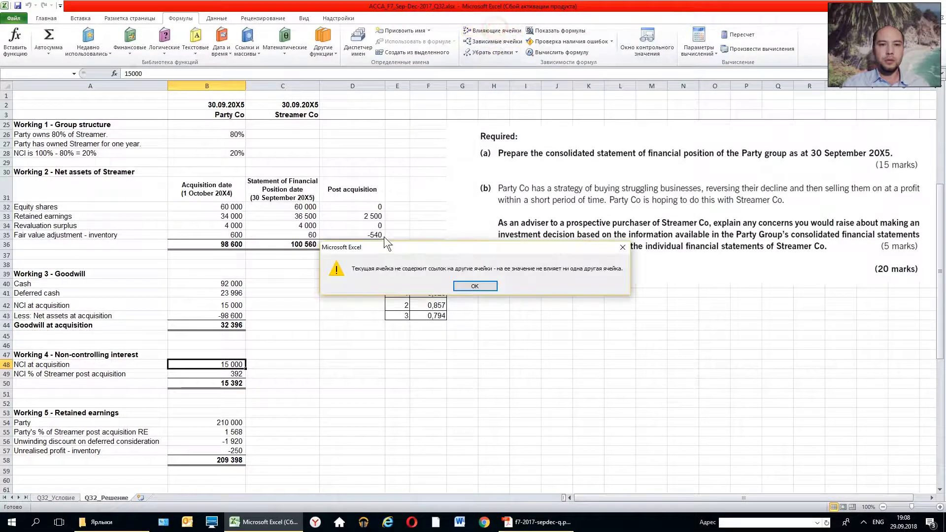
left_click(467, 289)
scroll(503, 281, "up", 5)
scroll(502, 281, "up", 2)
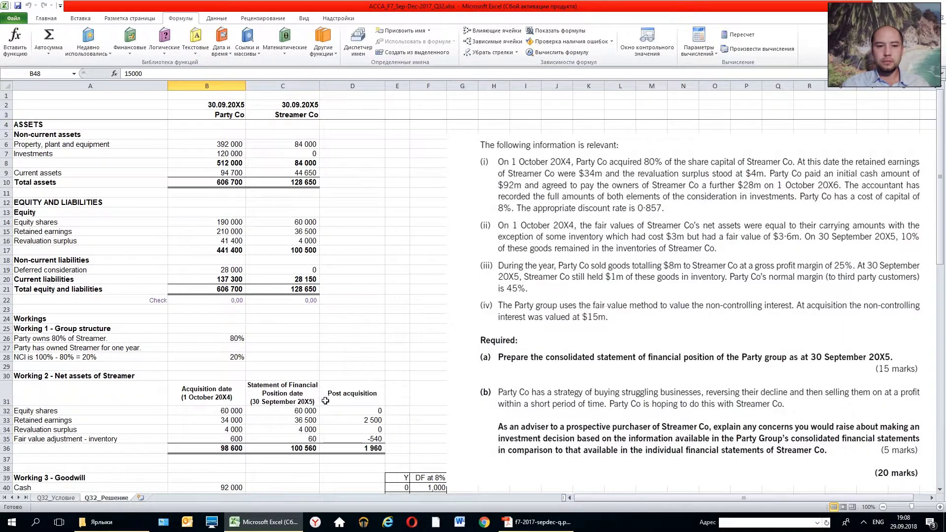
scroll(325, 401, "down", 6)
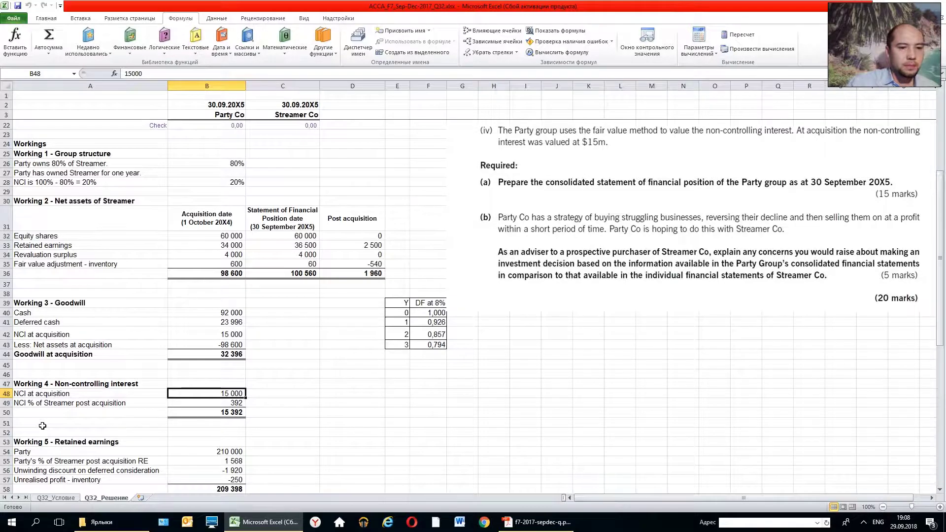
Step: Trace the 392 NCI share in B49 to the 20% NCI percentage
left_click(198, 405)
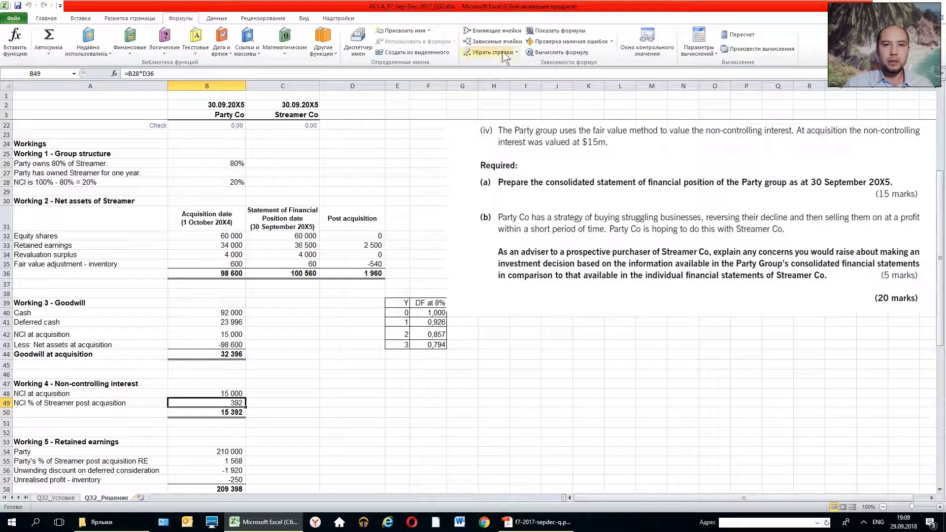
left_click(509, 31)
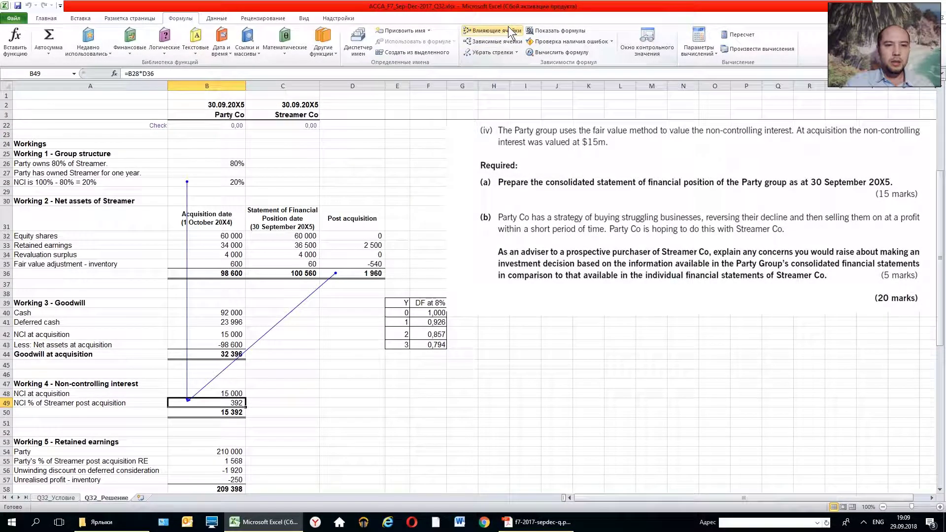
left_click(220, 182)
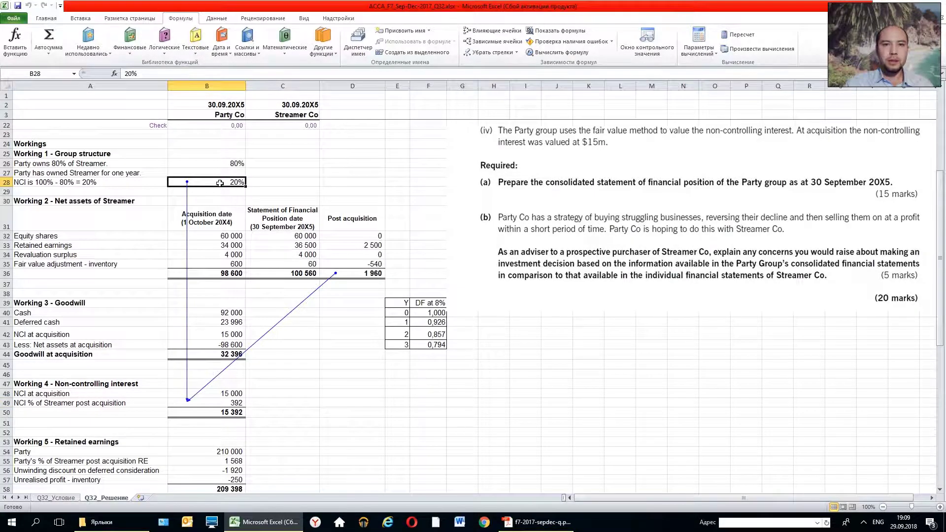
scroll(231, 197, "up", 6)
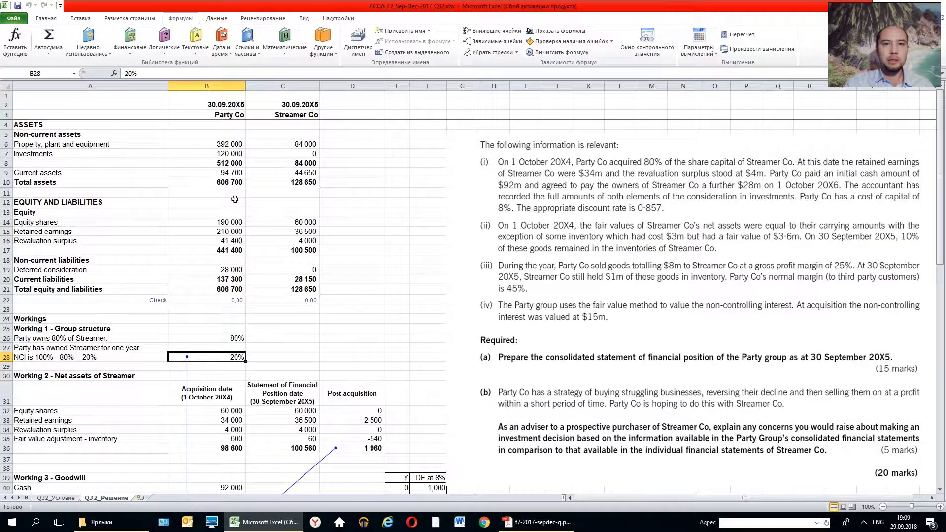
scroll(327, 148, "down", 3)
scroll(327, 152, "down", 3)
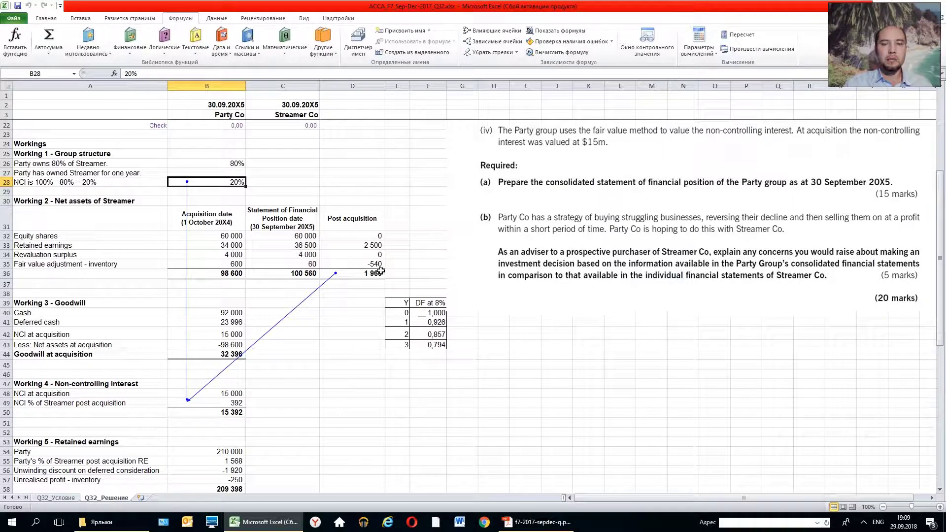
Step: Check the 1 960 post-acquisition total, then select B48:B49 to confirm the 15 392 sum
left_click(362, 273)
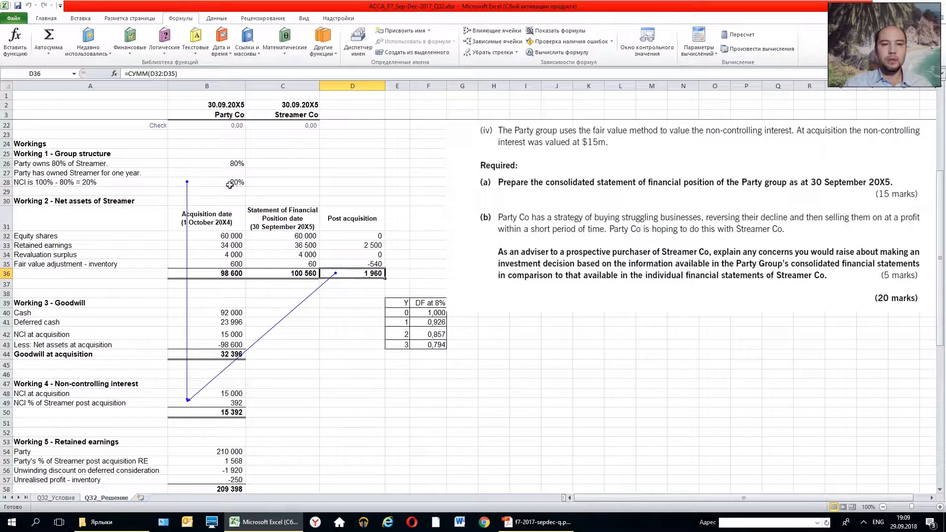
left_click(235, 185)
left_click(363, 274)
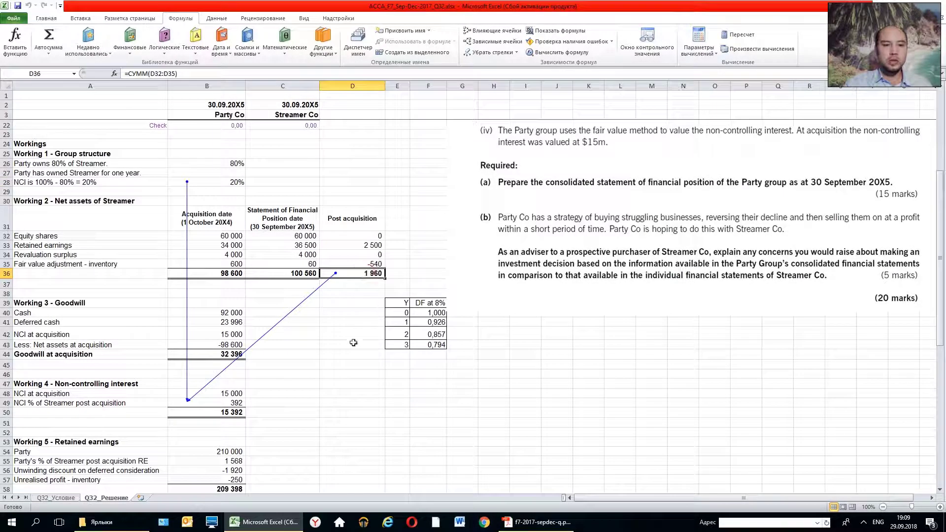
left_click(223, 405)
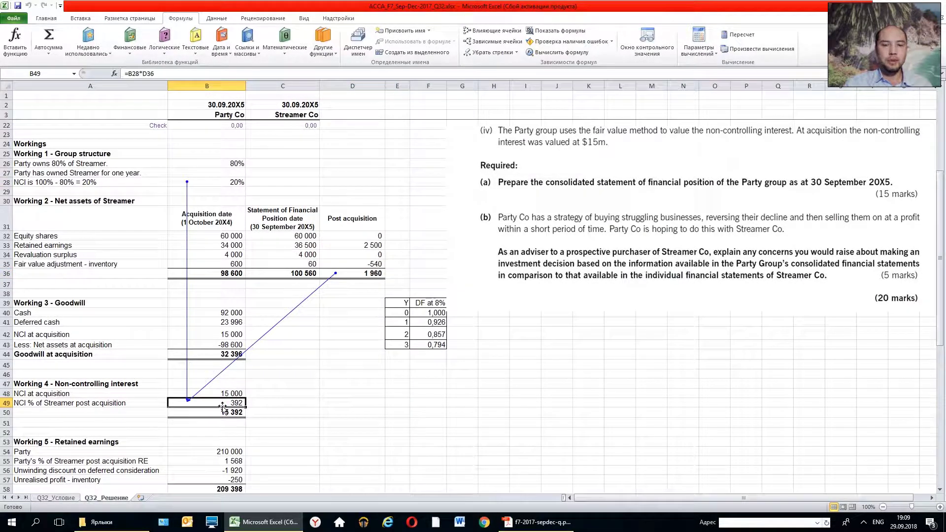
left_click_drag(239, 394, 240, 402)
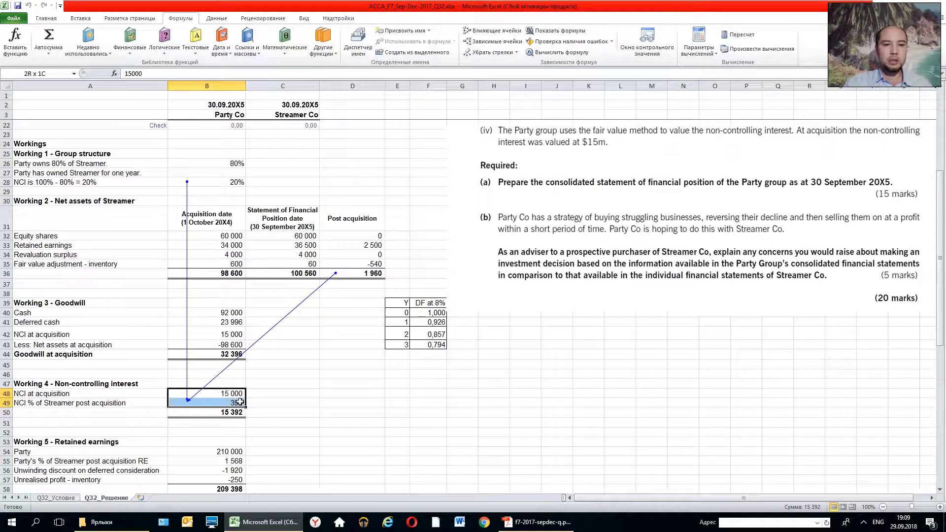
Step: Check the total NCI formula =B48+B49, remove the tracing arrows, and select B54
left_click(217, 413)
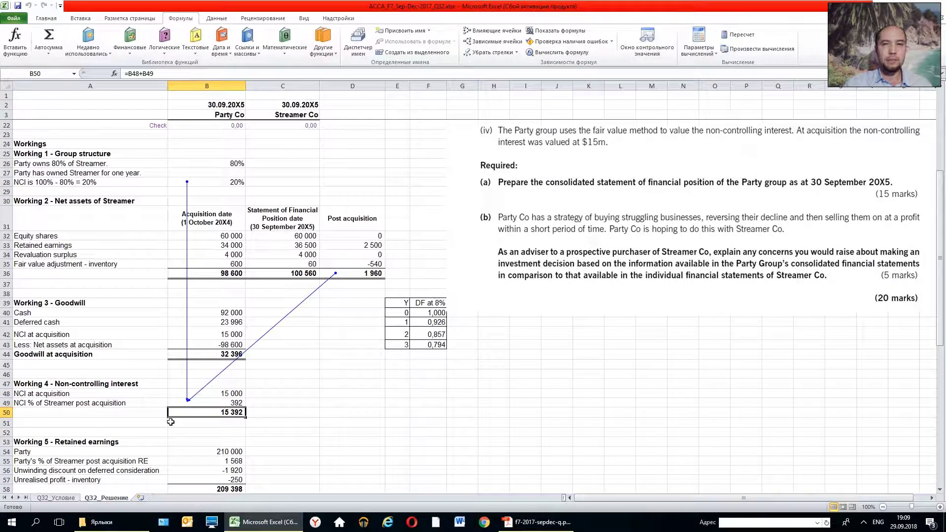
scroll(170, 422, "down", 4)
scroll(173, 417, "down", 1)
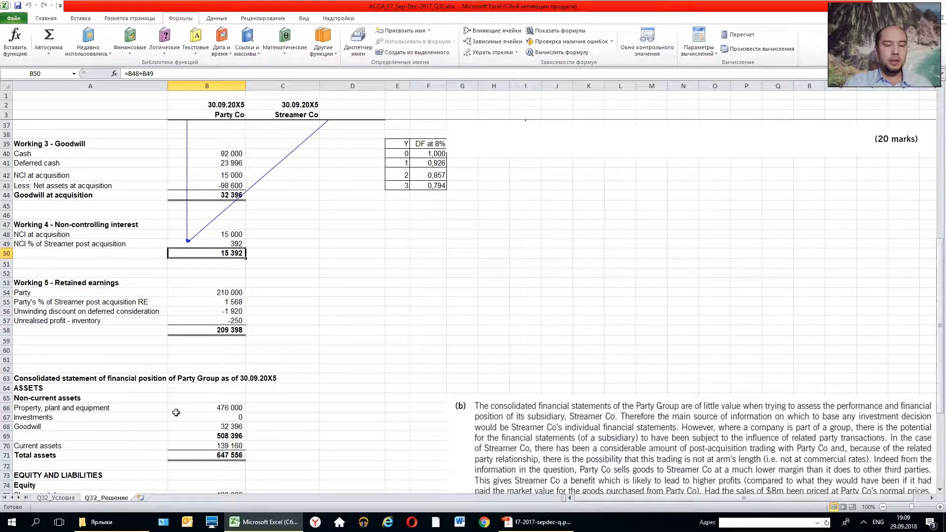
left_click(334, 295)
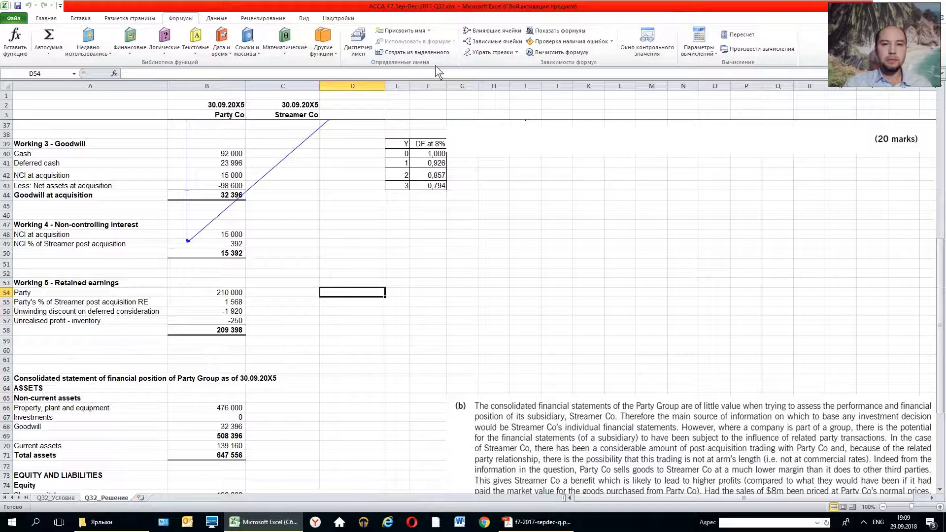
left_click(480, 52)
left_click(236, 293)
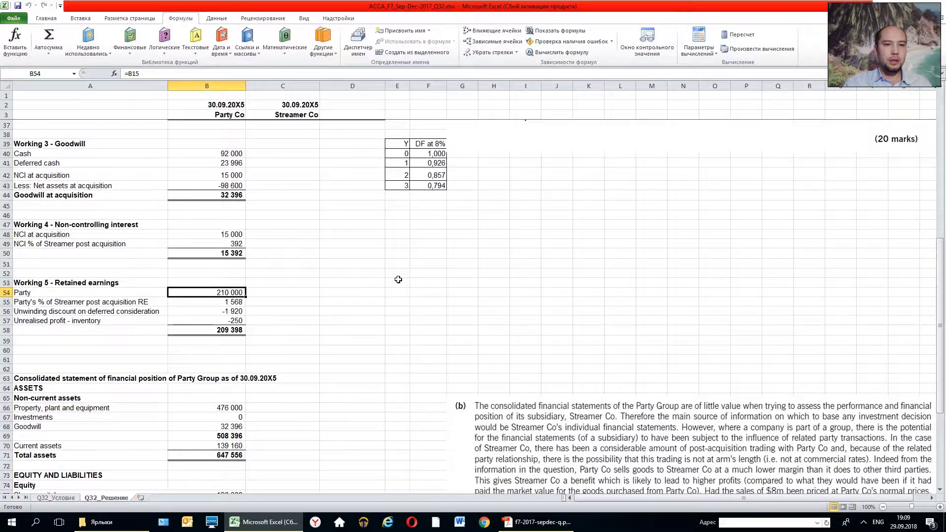
Step: Trace Working 5's 210 000 Party figure in B54 back to B15, then select B55
scroll(398, 279, "up", 8)
scroll(398, 279, "up", 3)
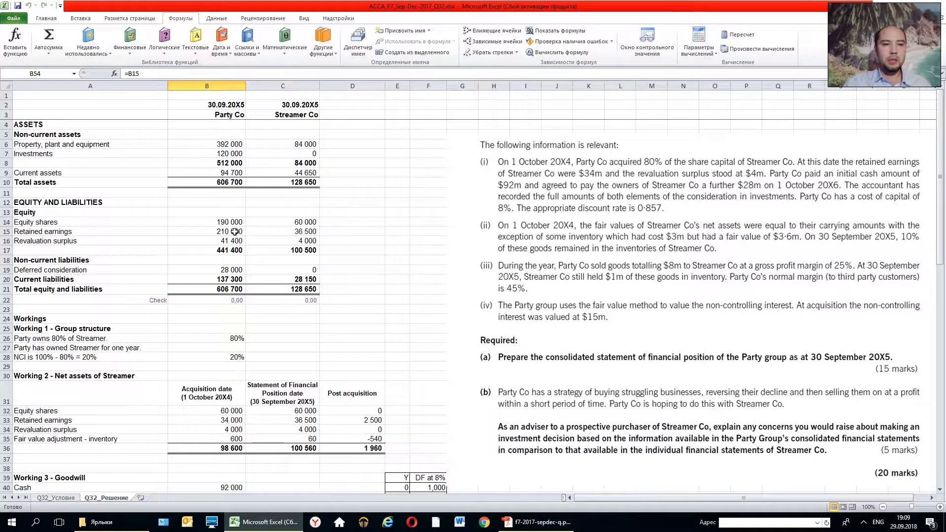
left_click(234, 231)
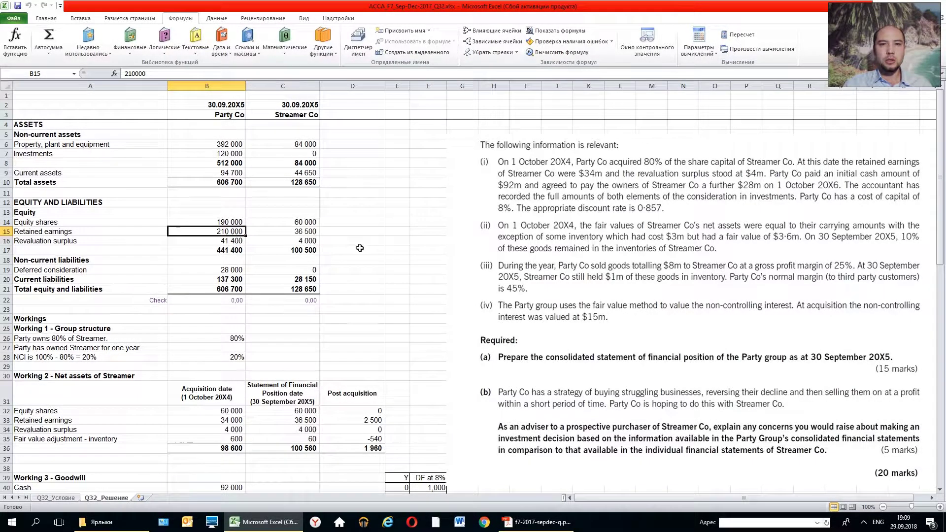
scroll(360, 248, "down", 8)
left_click(216, 393)
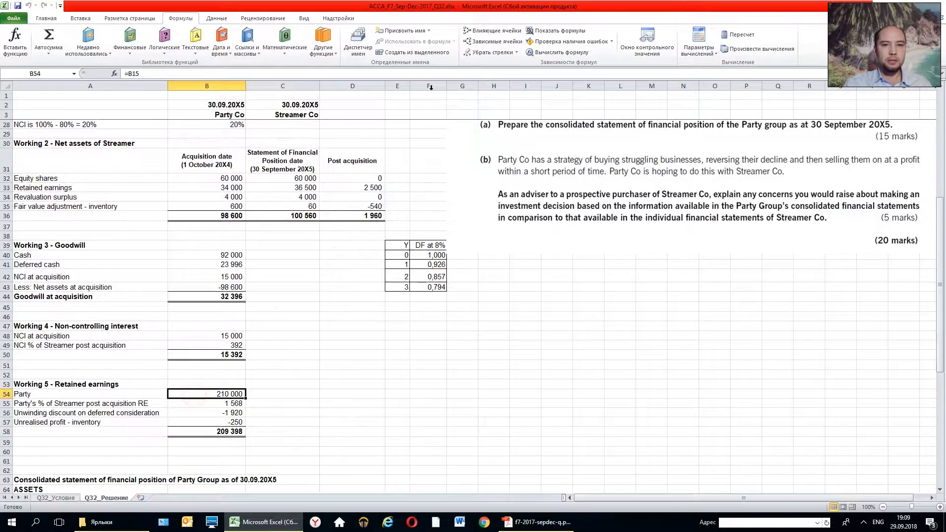
left_click(494, 31)
scroll(229, 229, "up", 7)
scroll(229, 229, "up", 1)
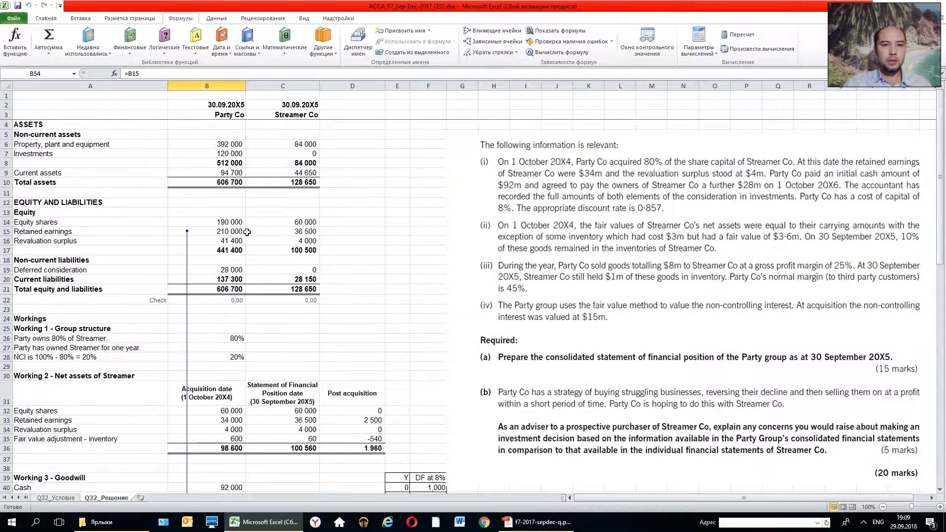
scroll(230, 229, "down", 3)
scroll(230, 229, "down", 6)
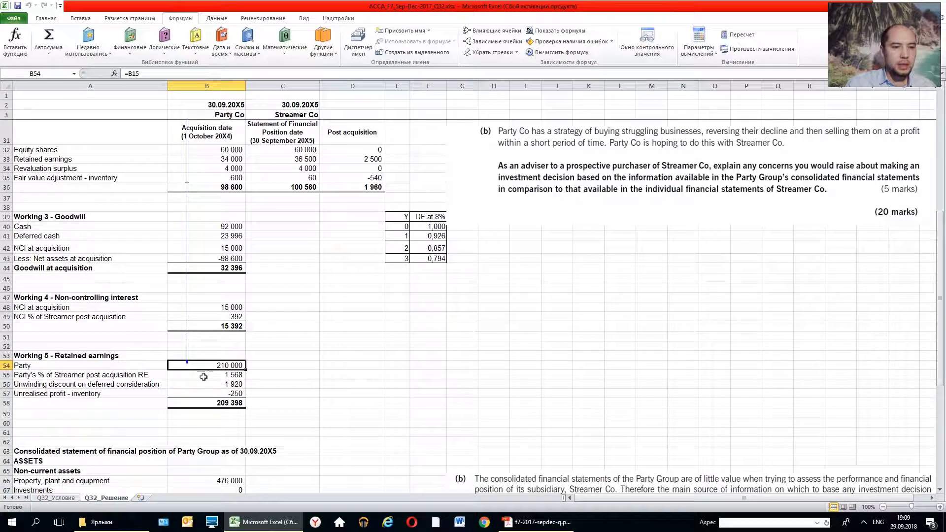
left_click(203, 377)
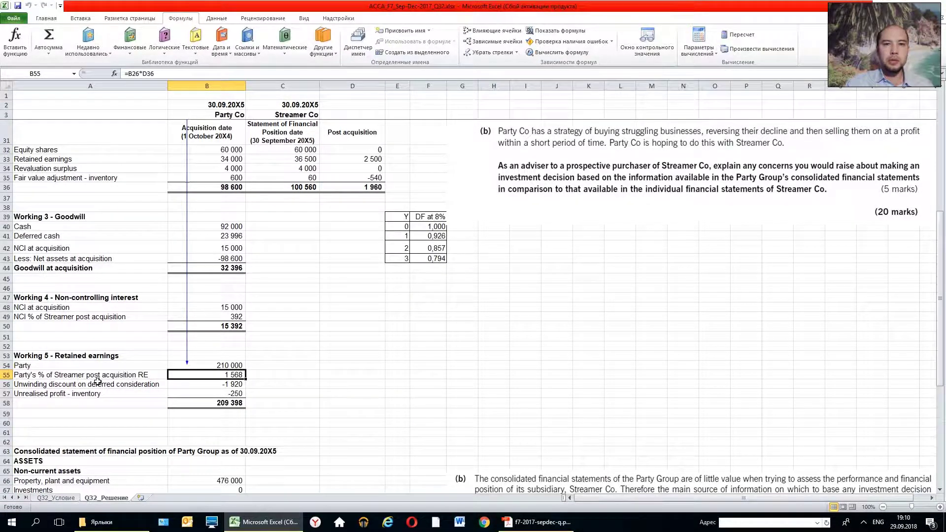
Step: Replace the old arrow with a precedent trace of B55, checking the 1 960 post-acquisition total
left_click(491, 52)
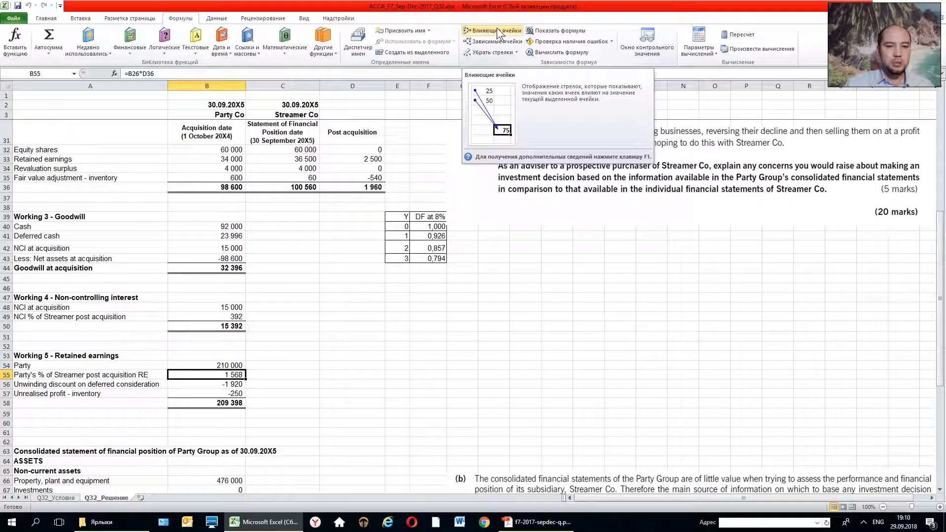
left_click(496, 30)
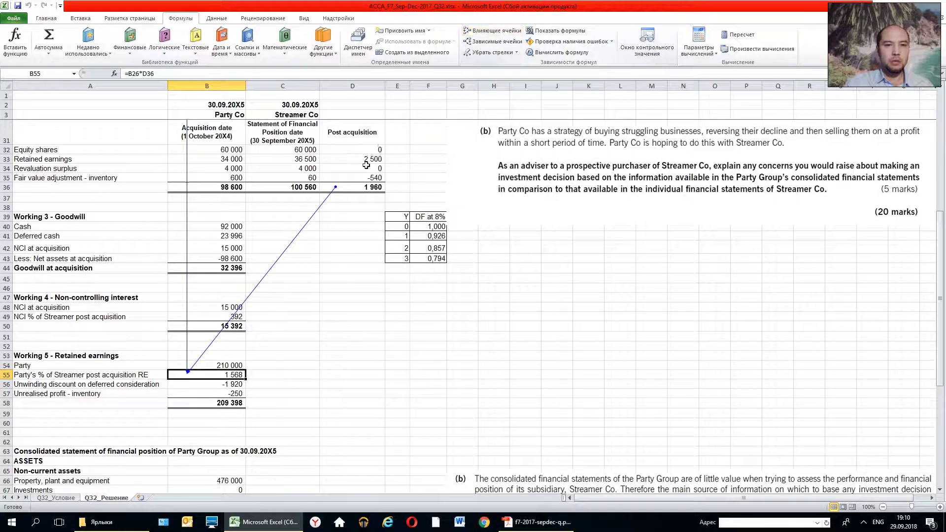
scroll(419, 260, "up", 4)
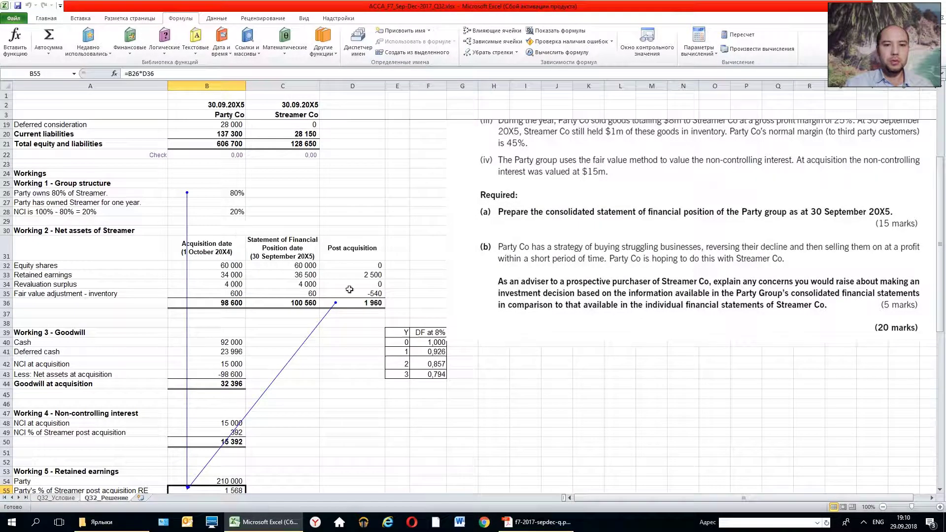
left_click(375, 302)
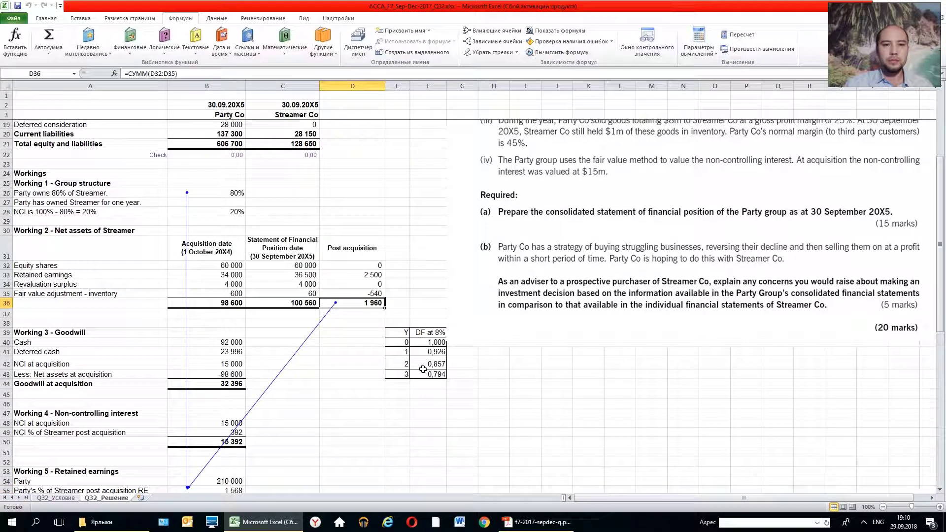
Step: Test =B26*D36 in D26 to confirm 1 568, then delete the scratch calculation
left_click(345, 193)
type("=")
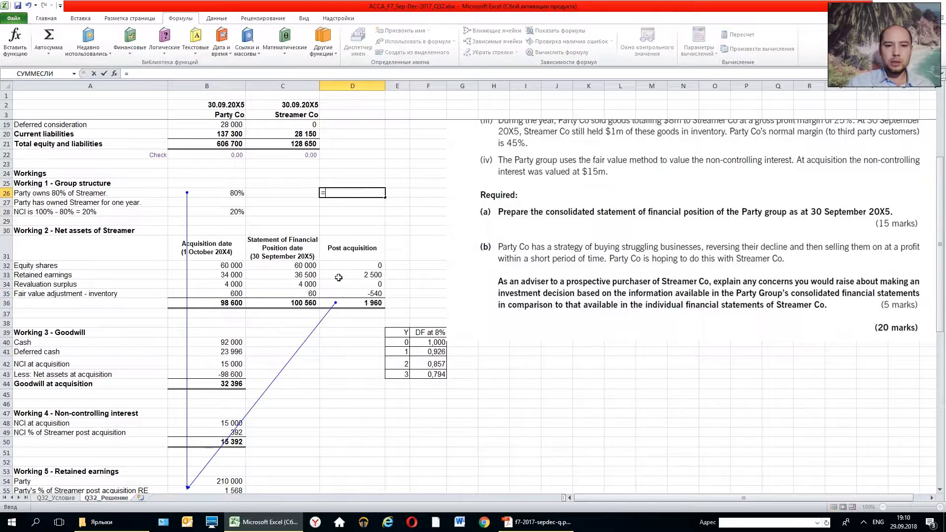
key("Left")
key("Left")
type("*")
key("Down")
key("Down")
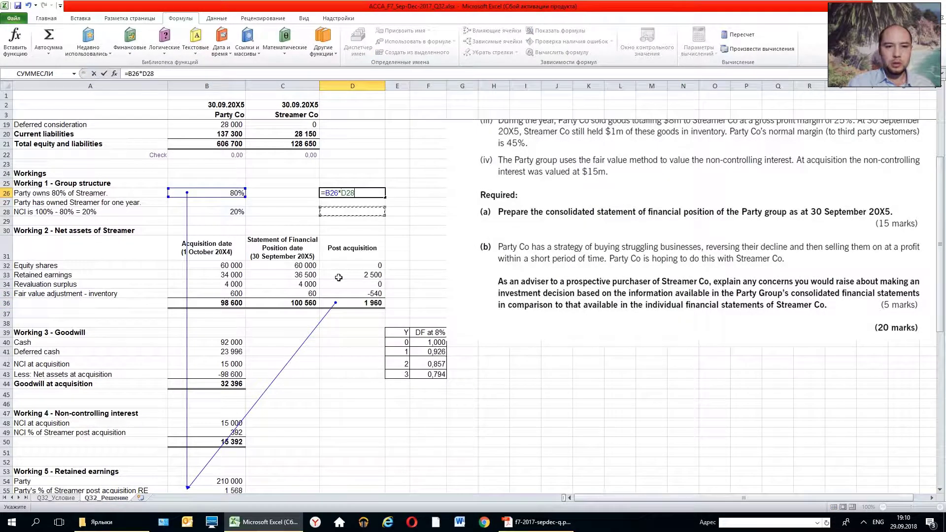
key("Down")
key("Down")
key("Down")
key("Down")
key("Down")
key("Up")
key("ctrl+Return")
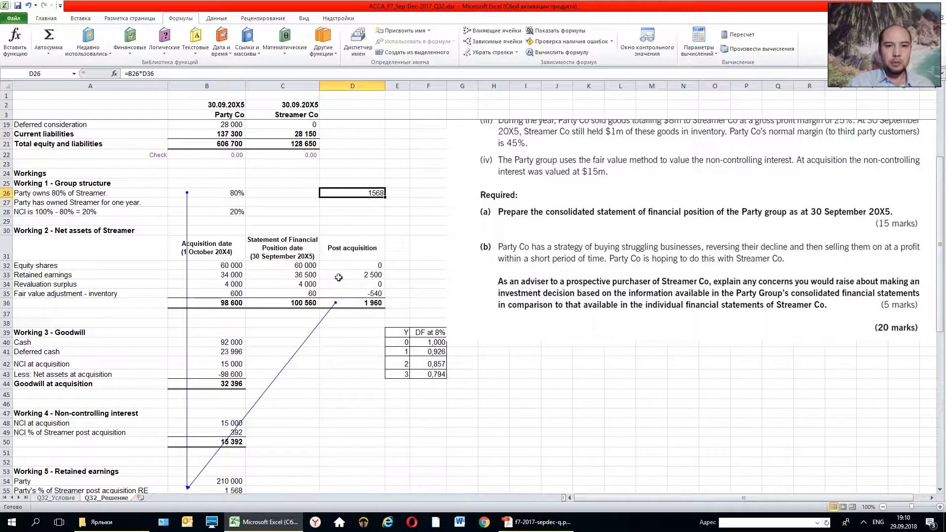
key("Delete")
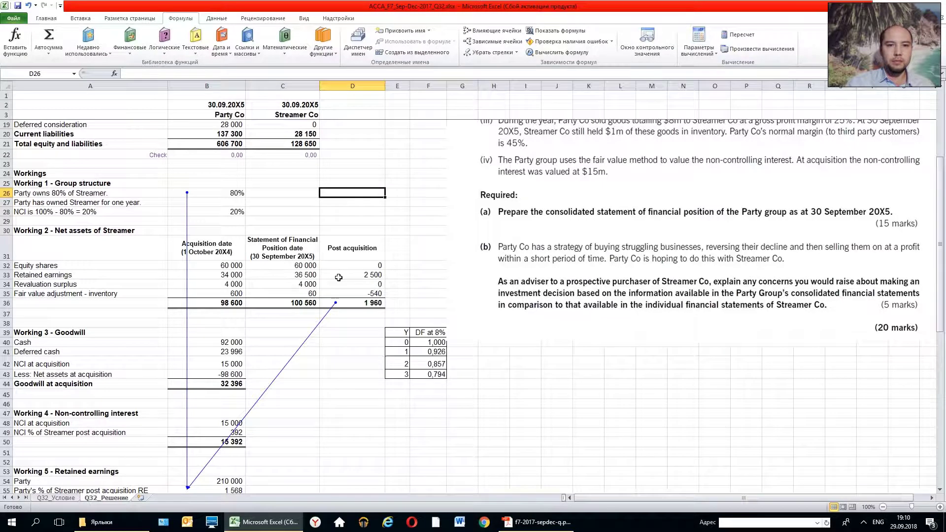
scroll(310, 317, "down", 5)
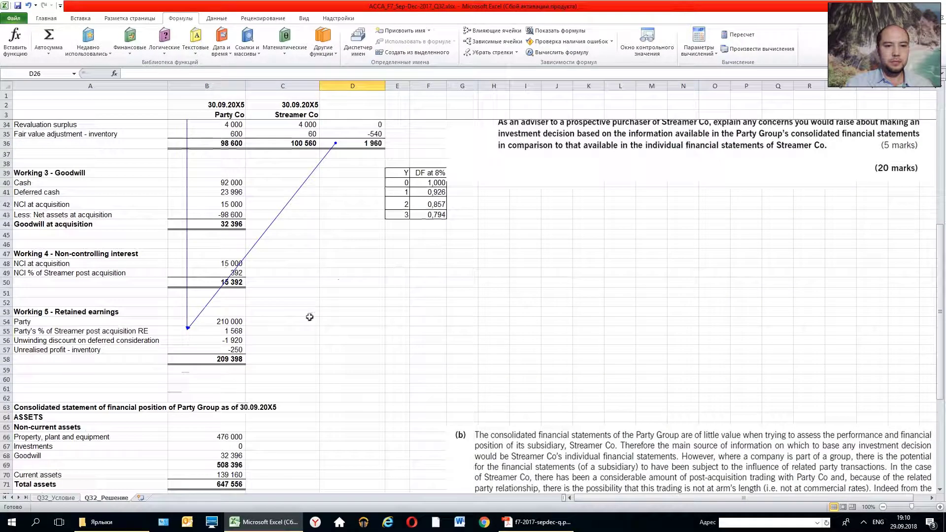
left_click(227, 331)
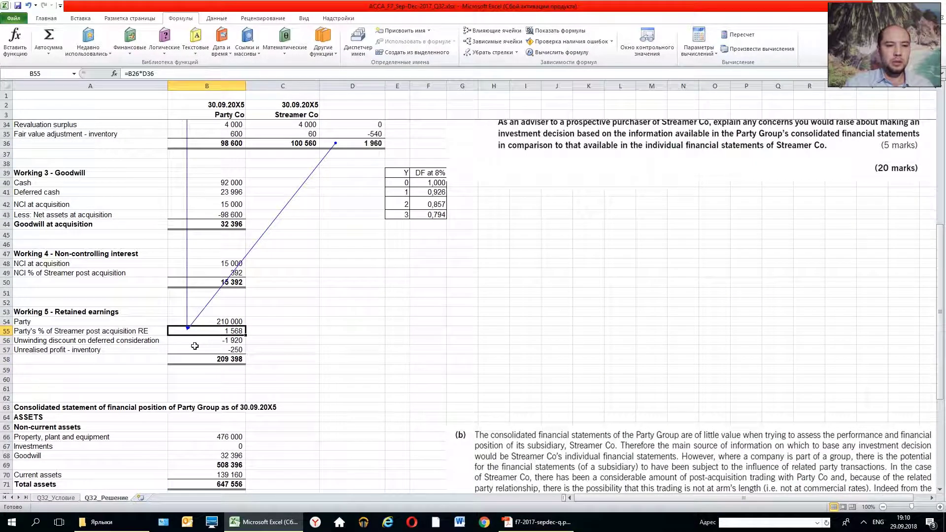
left_click(197, 339)
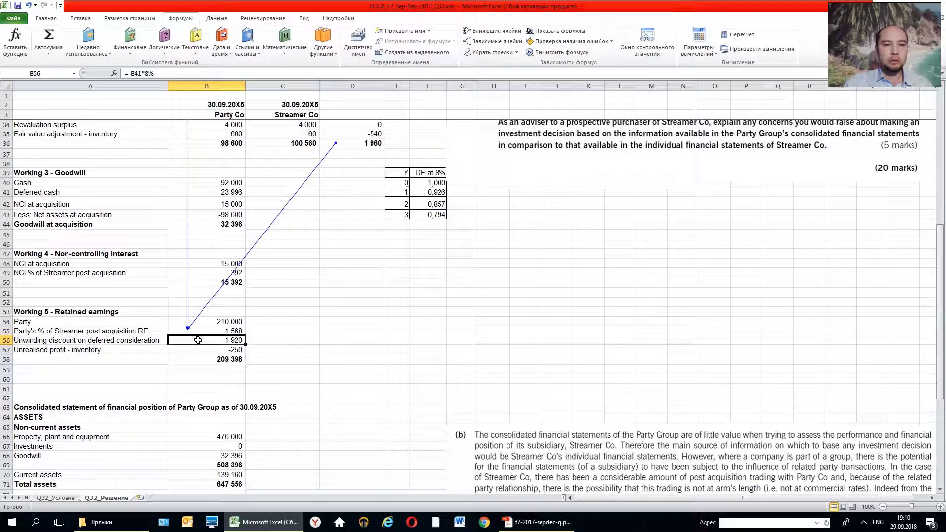
left_click(203, 358)
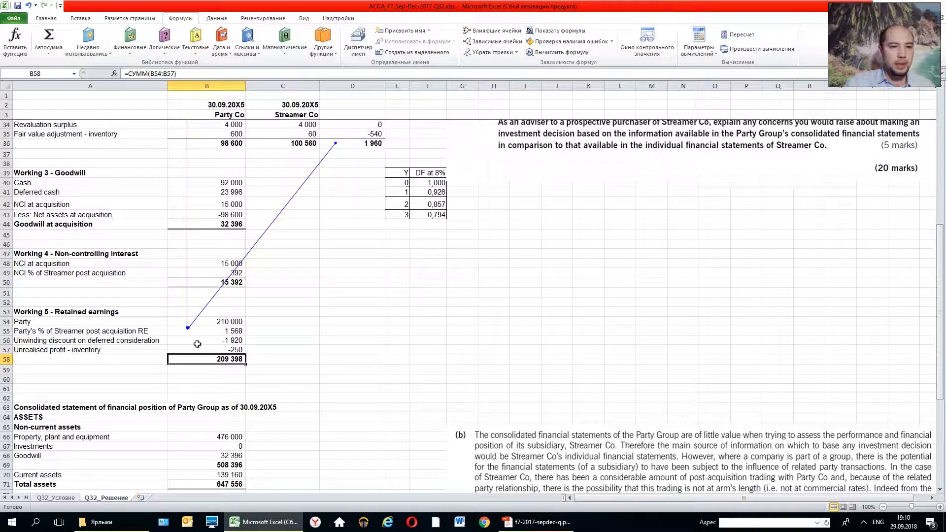
left_click(176, 340)
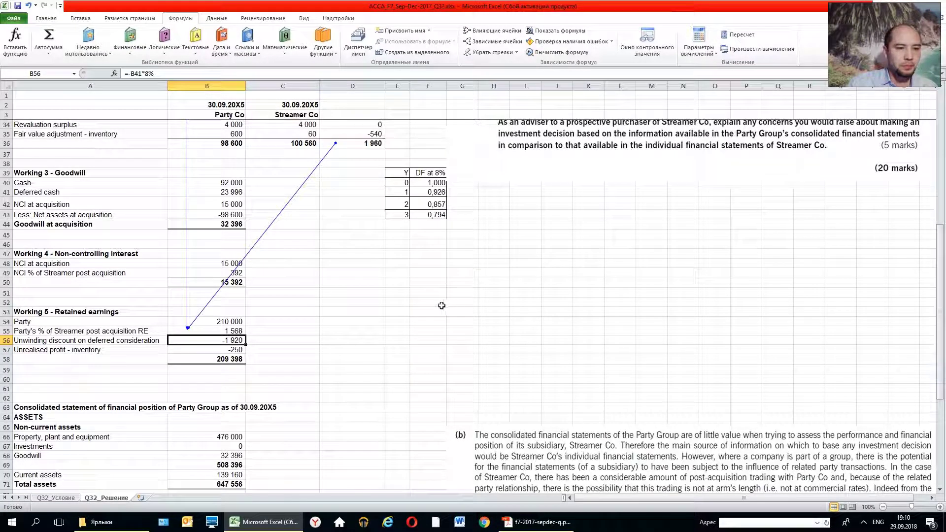
left_click(490, 52)
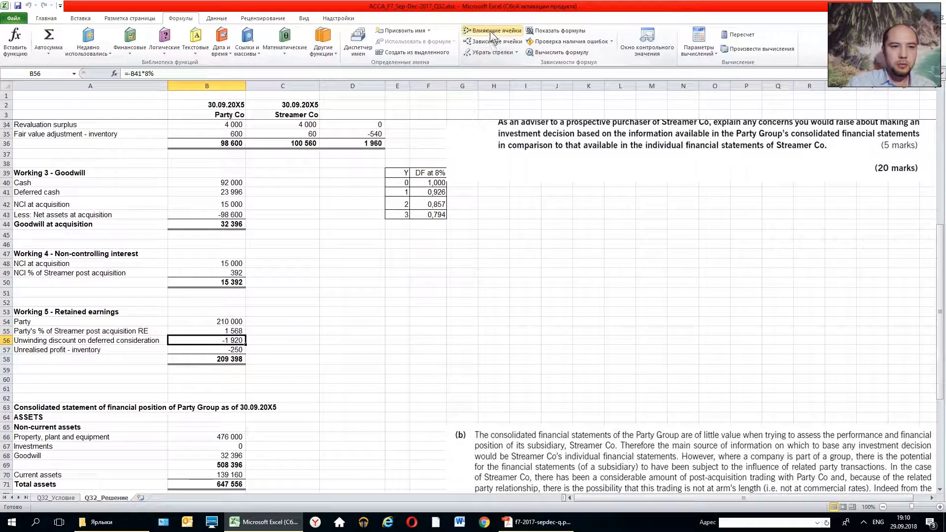
left_click(491, 31)
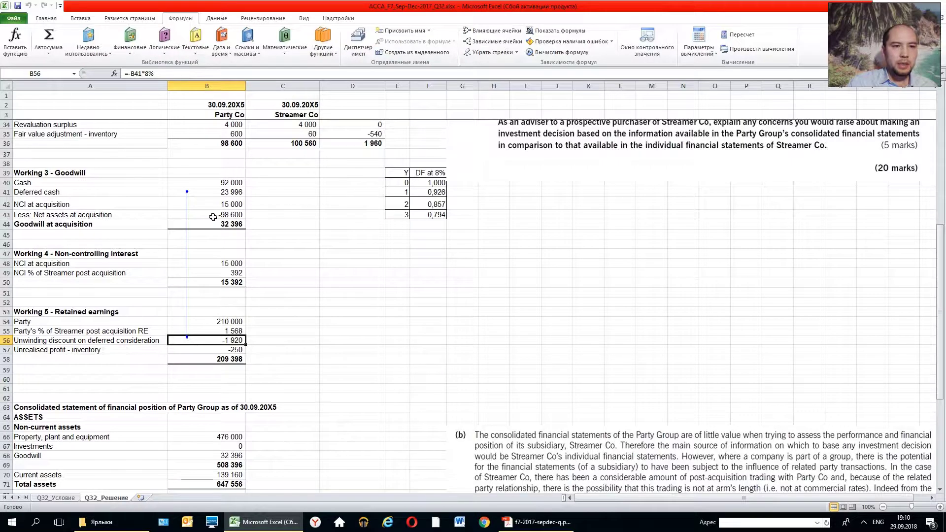
left_click(215, 192)
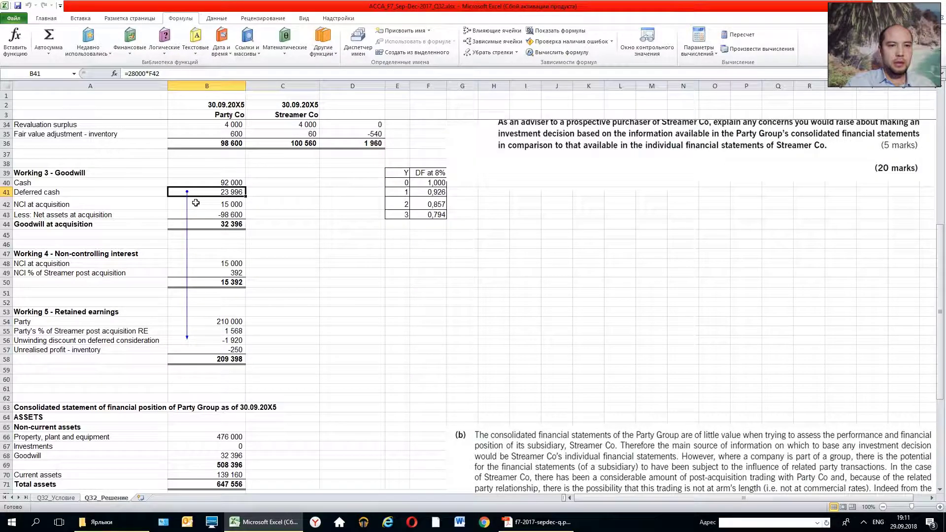
left_click(221, 333)
left_click(213, 341)
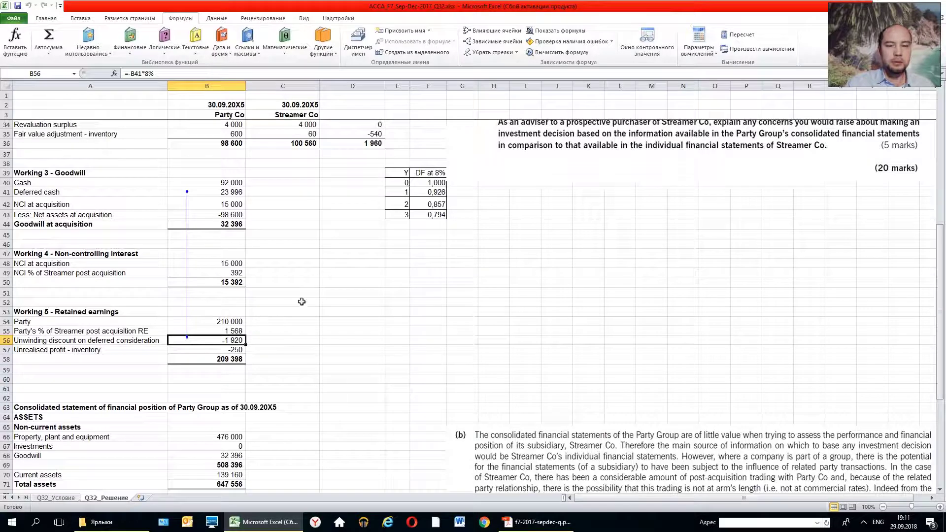
left_click(432, 171)
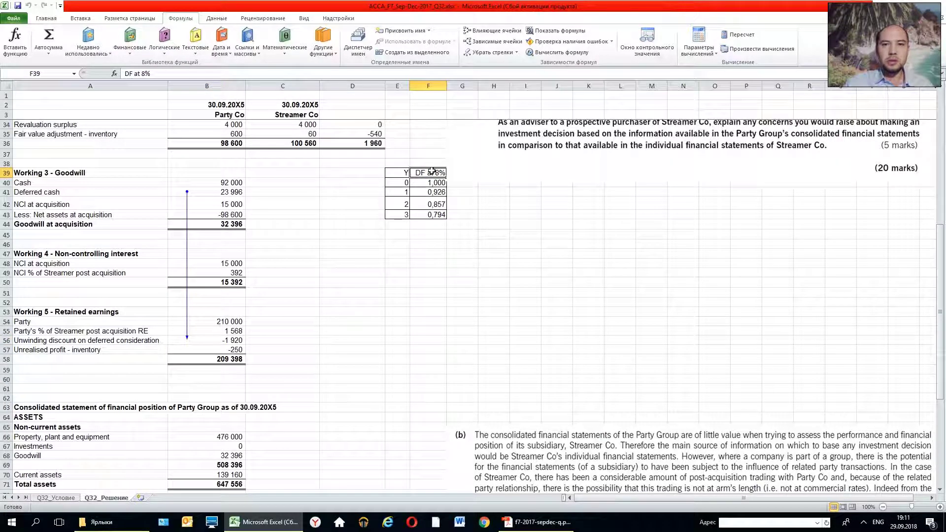
left_click(236, 340)
left_click(237, 194)
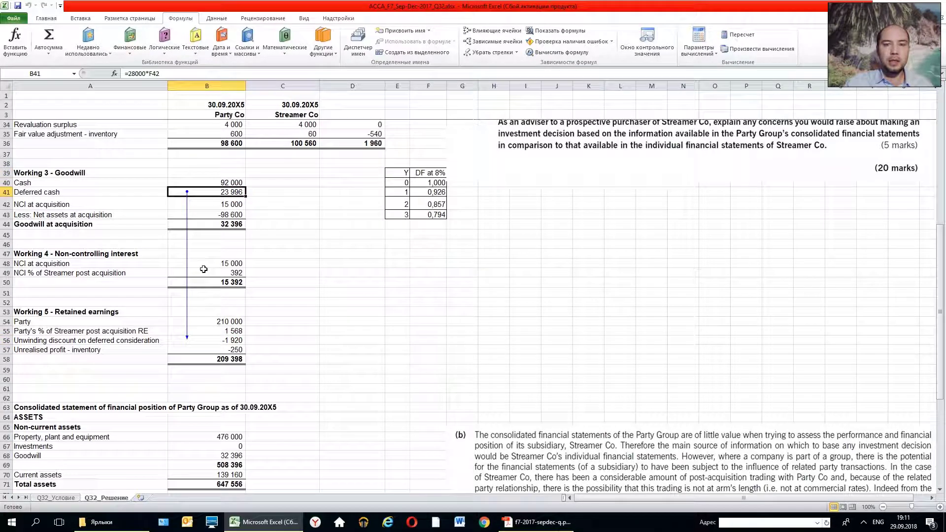
left_click(238, 341)
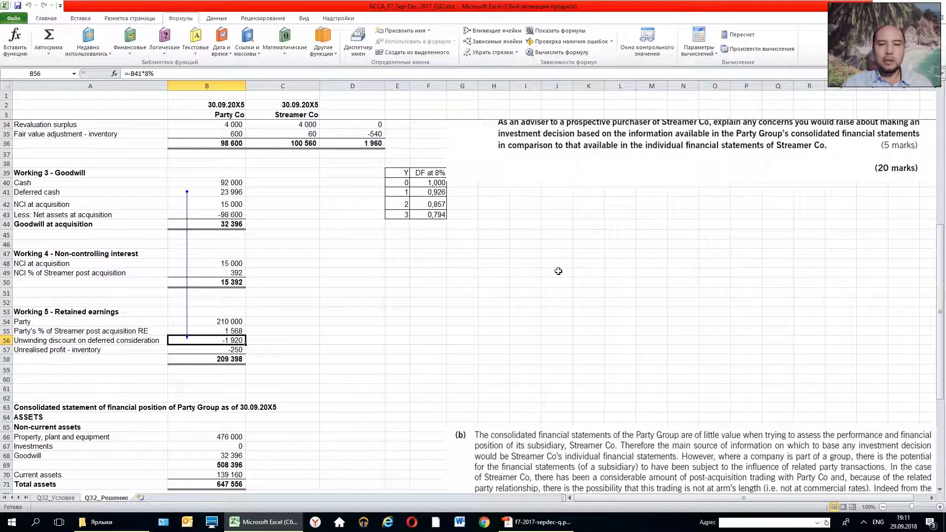
scroll(558, 271, "up", 8)
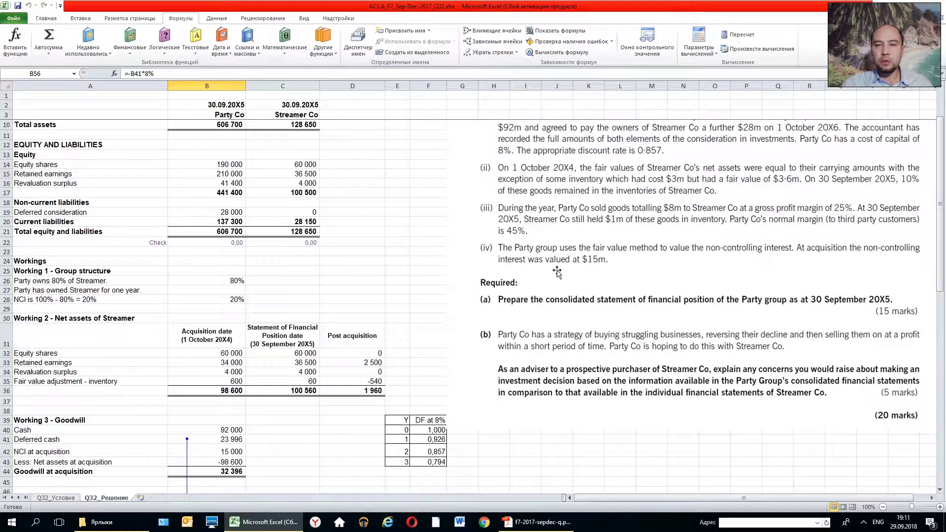
scroll(557, 272, "up", 2)
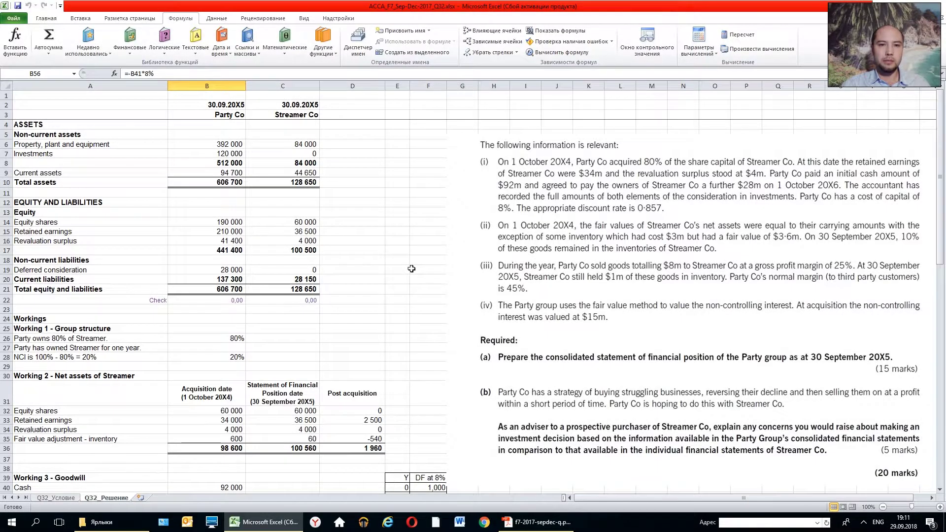
scroll(411, 268, "down", 8)
scroll(411, 268, "down", 3)
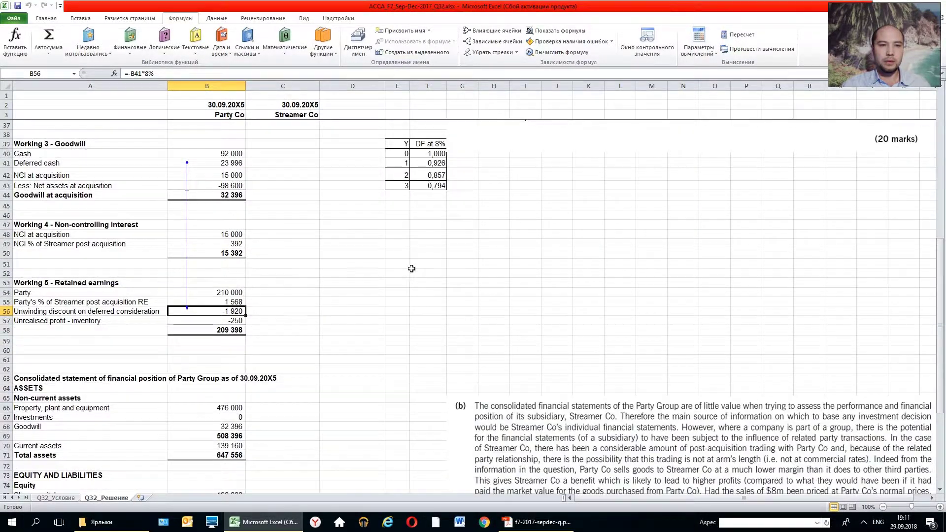
scroll(411, 269, "up", 11)
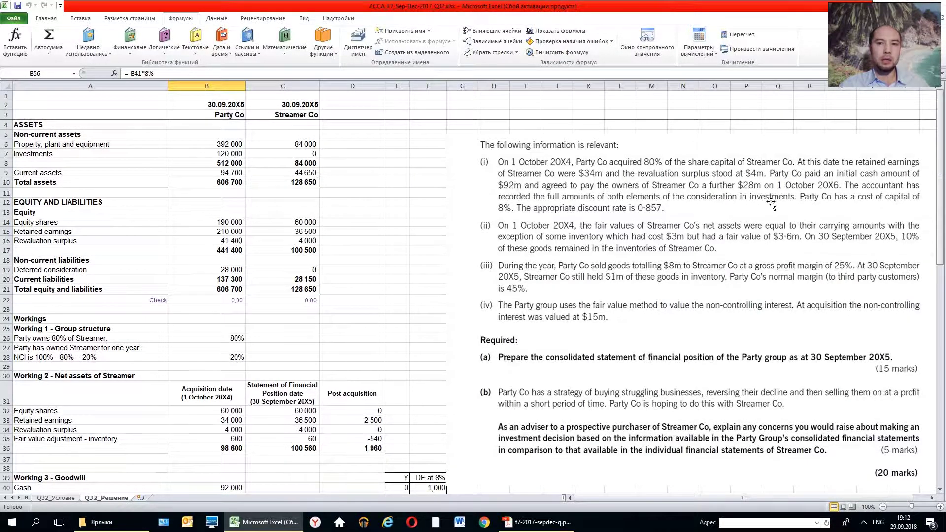
scroll(770, 203, "down", 6)
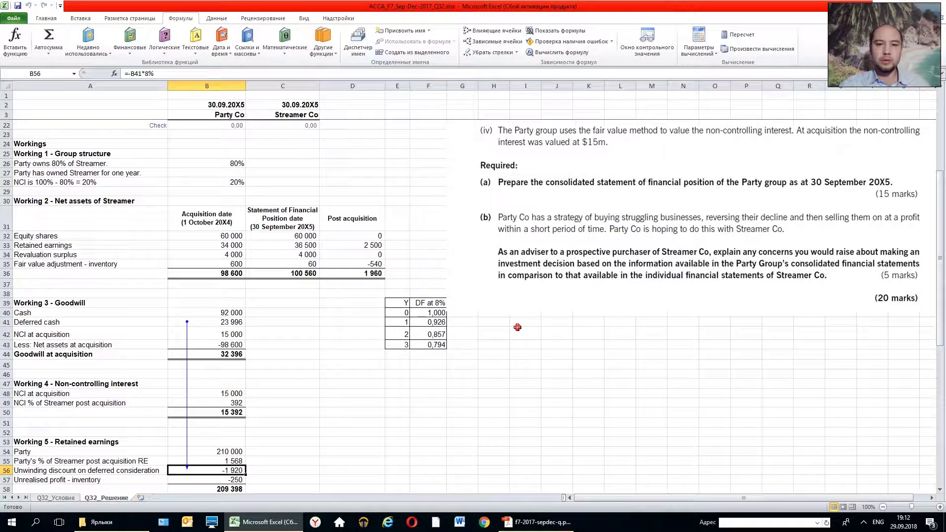
left_click(536, 330)
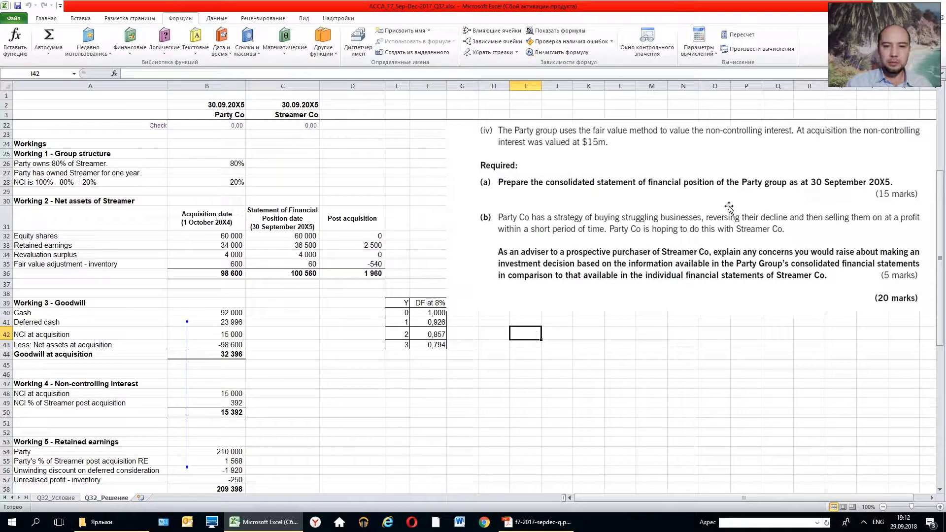
key("Up")
key("Up")
key("Left")
key("Left")
key("Left")
key("Left")
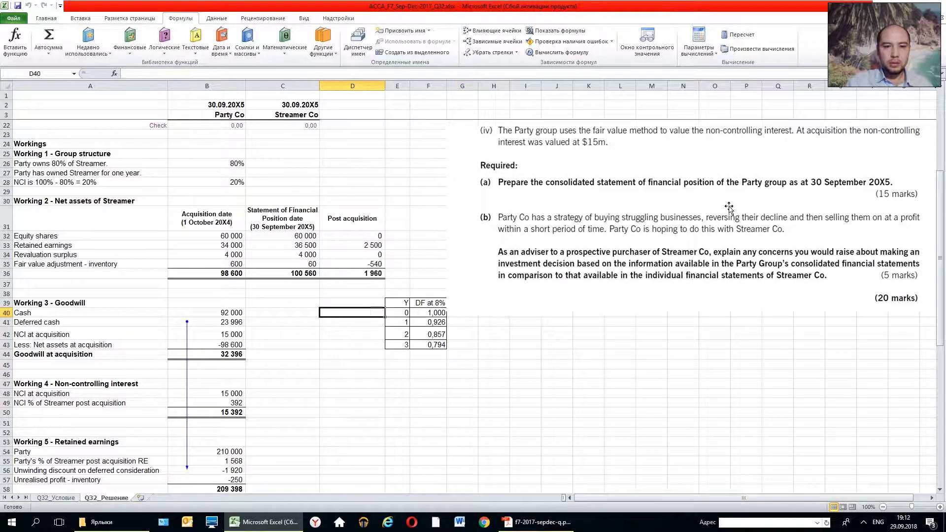
type("=2")
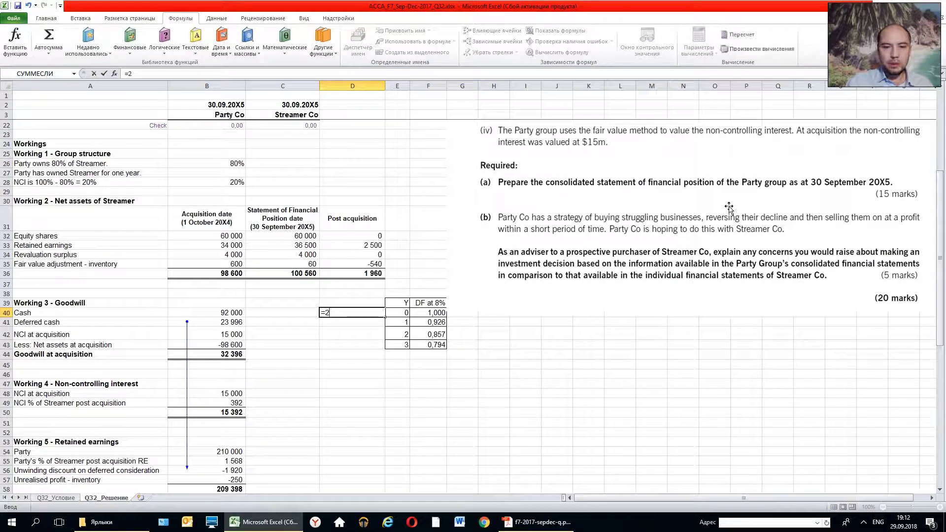
type("8000*")
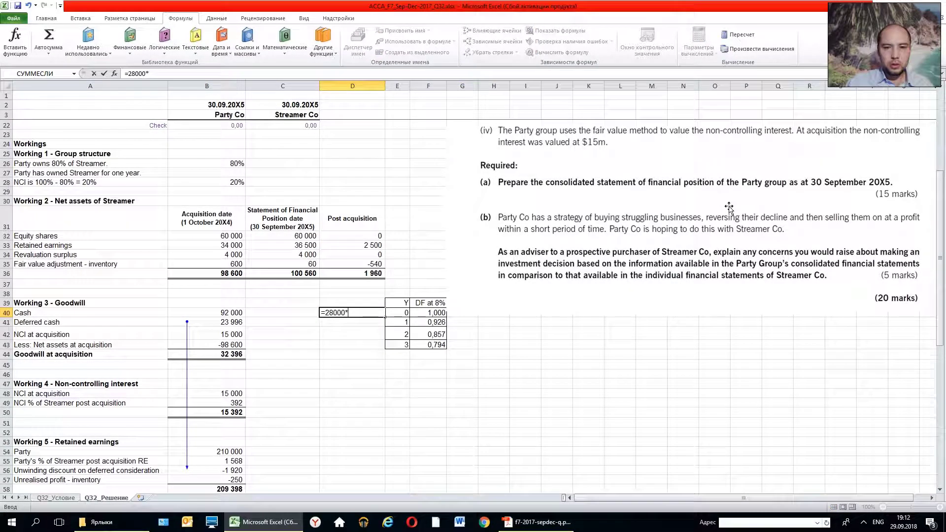
key("Right")
key("Right")
key("Return")
key("Up")
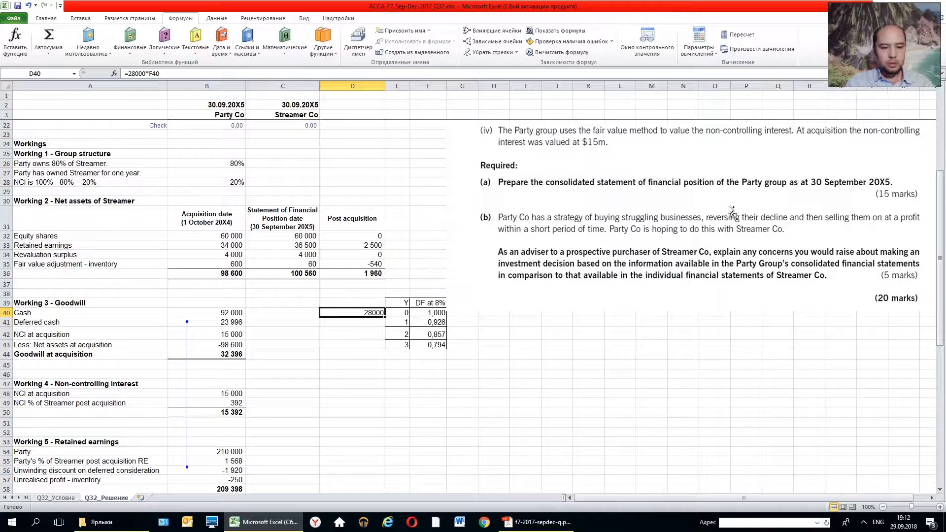
key("ctrl+c")
key("Down")
key("ctrl+v")
key("Down")
key("ctrl+v")
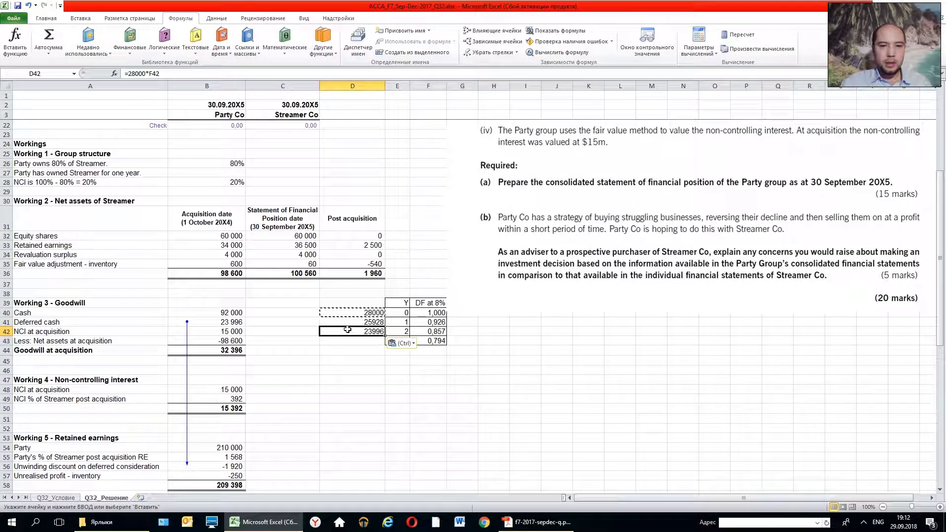
scroll(302, 364, "up", 5)
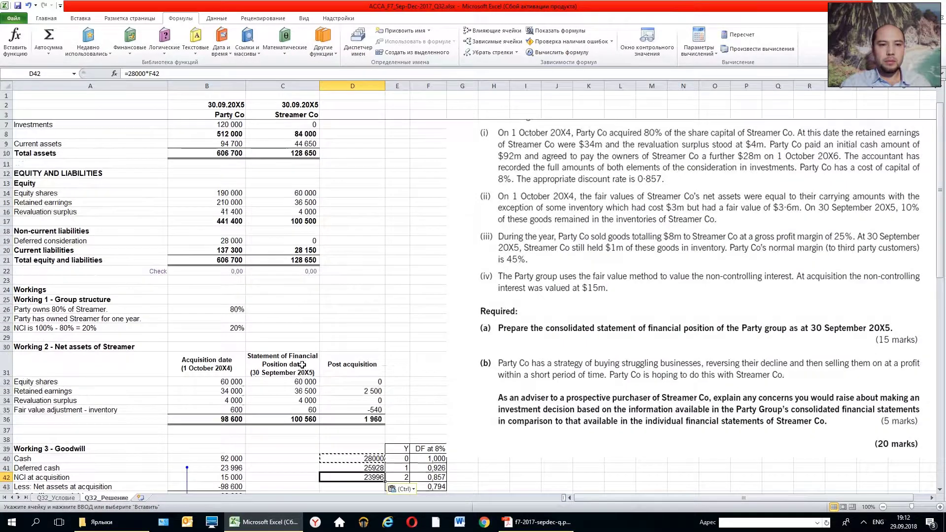
scroll(305, 367, "down", 4)
scroll(315, 369, "up", 5)
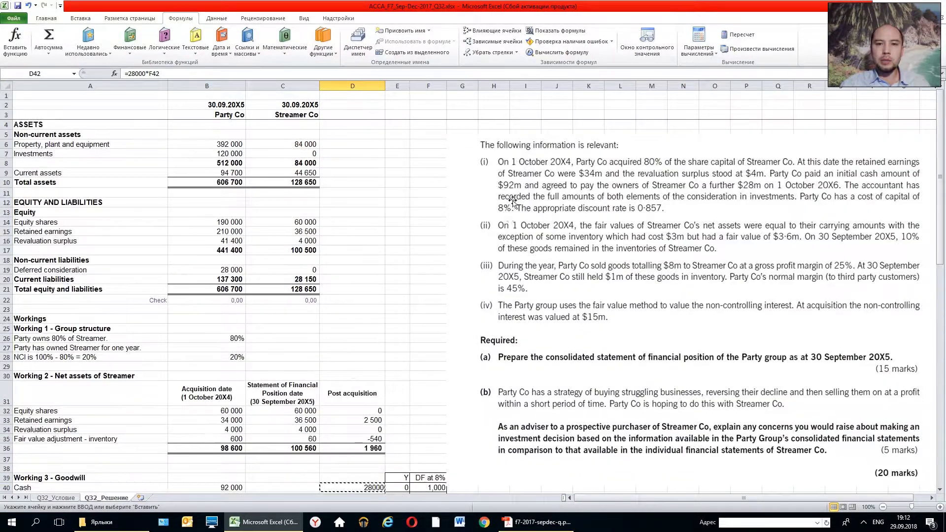
scroll(566, 170, "down", 6)
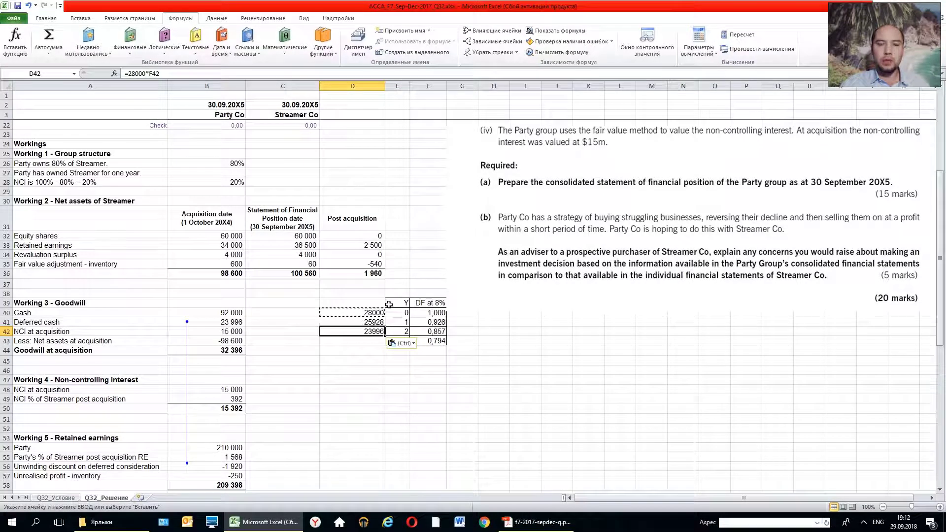
scroll(388, 304, "up", 6)
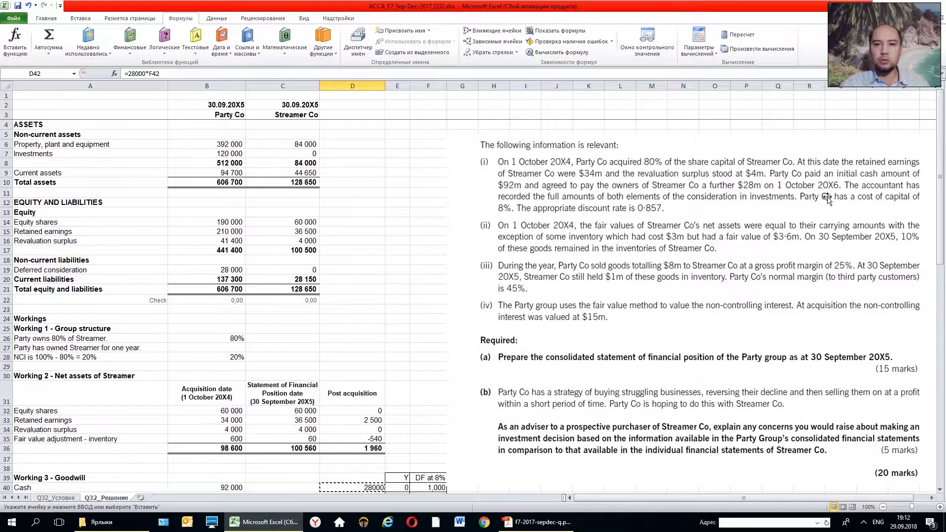
scroll(509, 280, "down", 8)
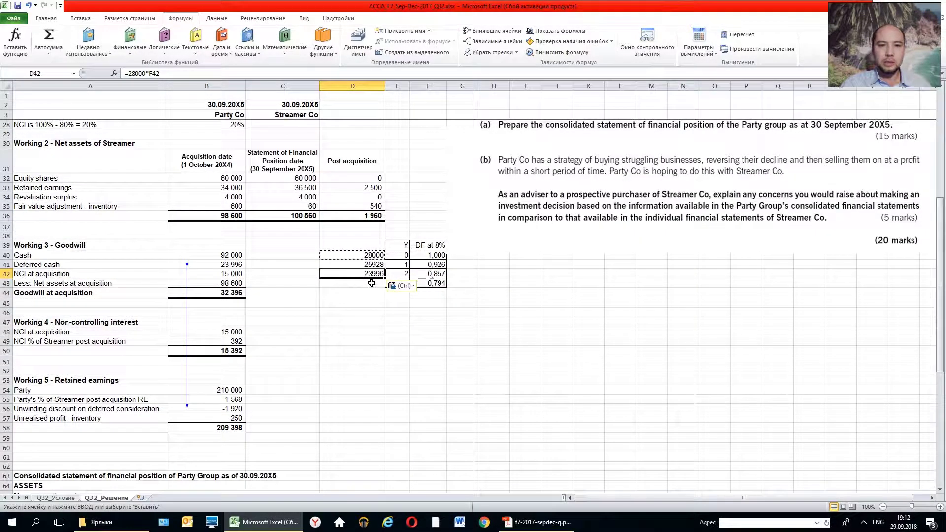
left_click(364, 265)
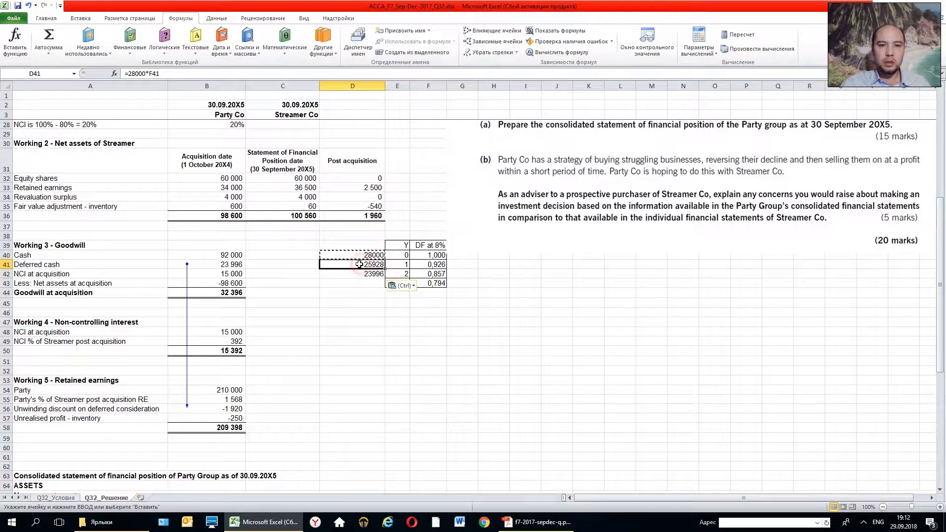
scroll(348, 273, "up", 6)
scroll(347, 272, "up", 2)
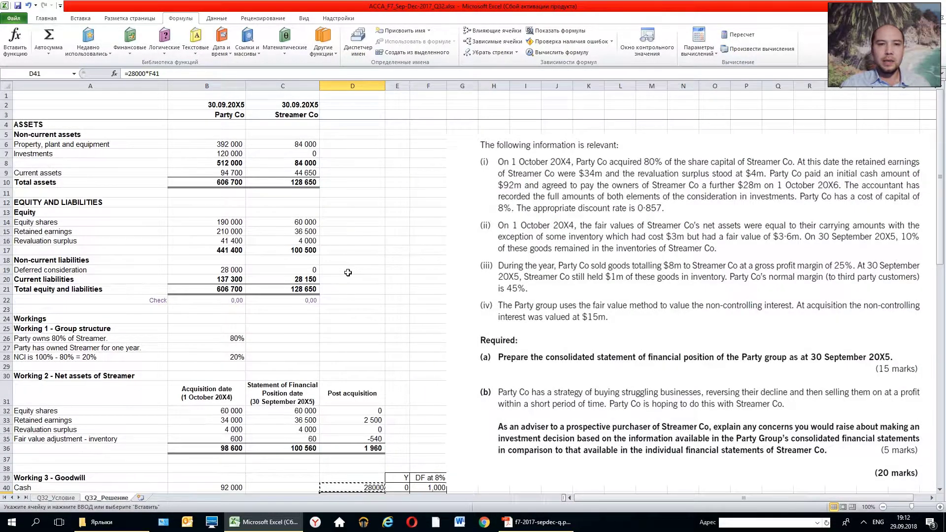
scroll(305, 142, "down", 7)
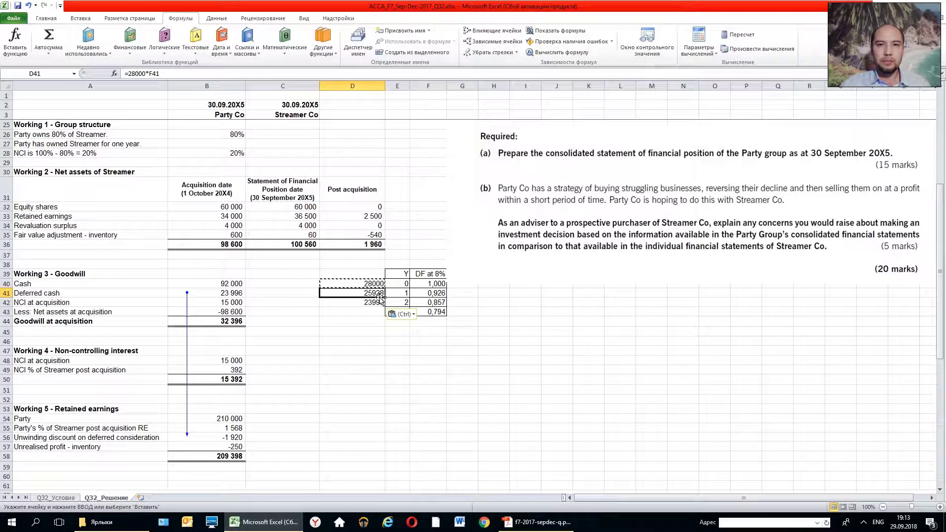
scroll(382, 297, "up", 7)
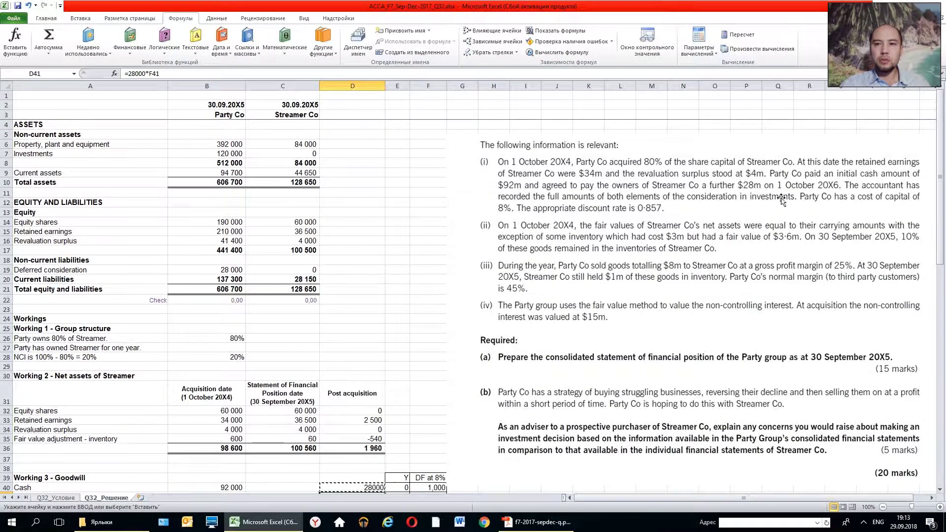
scroll(355, 303, "down", 8)
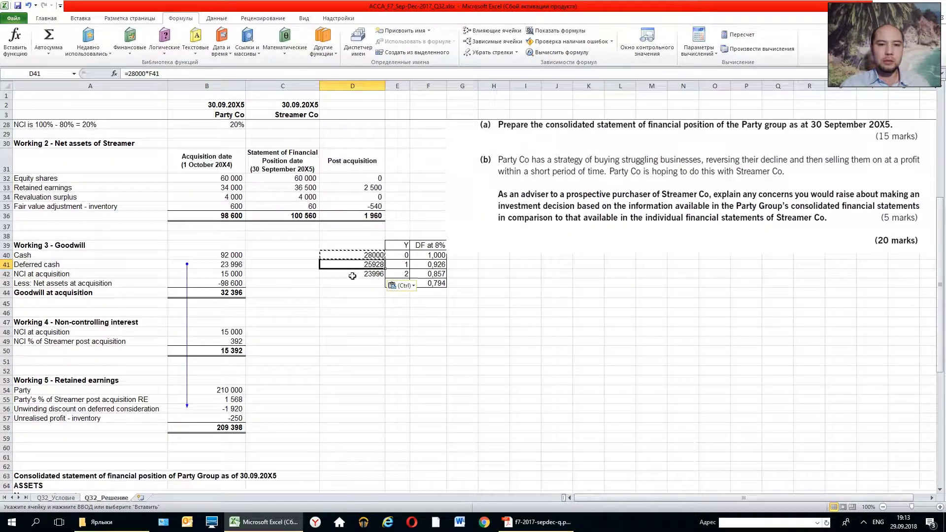
left_click(349, 253)
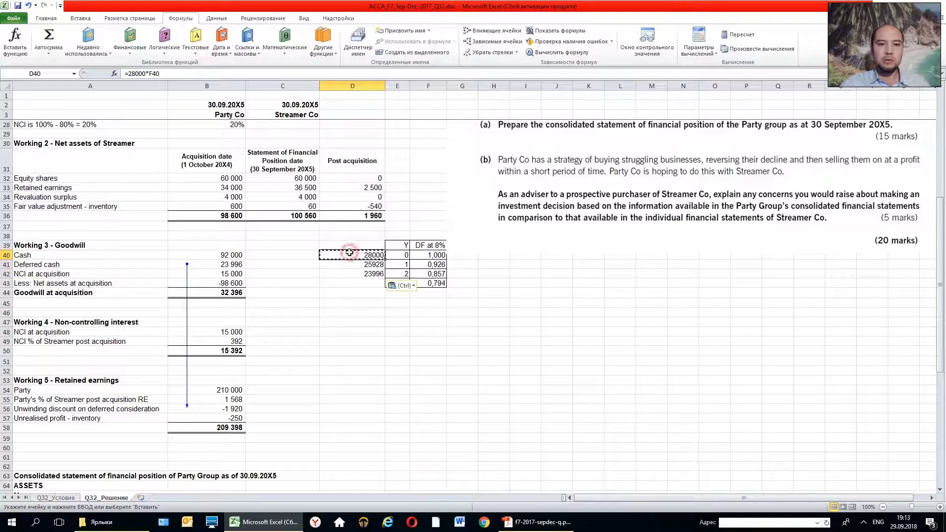
left_click(295, 264)
type("=")
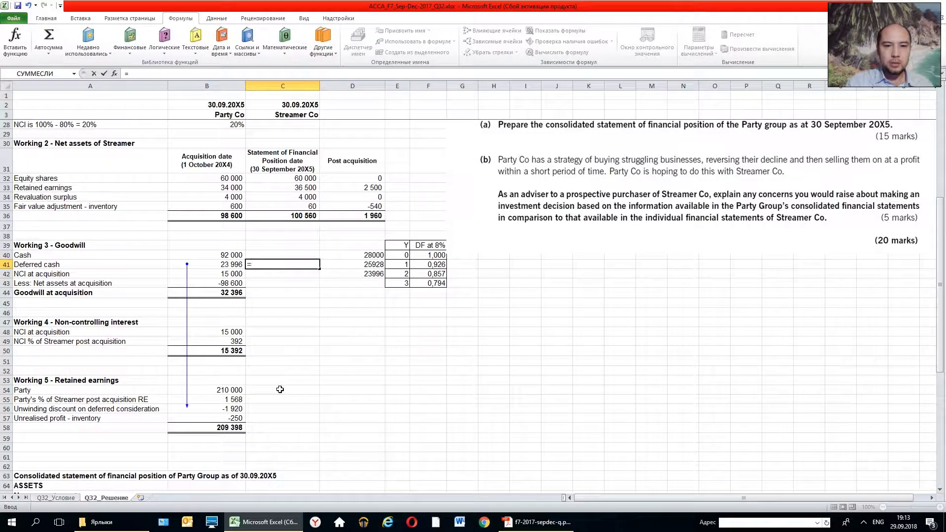
key("Right")
key("Up")
type("-")
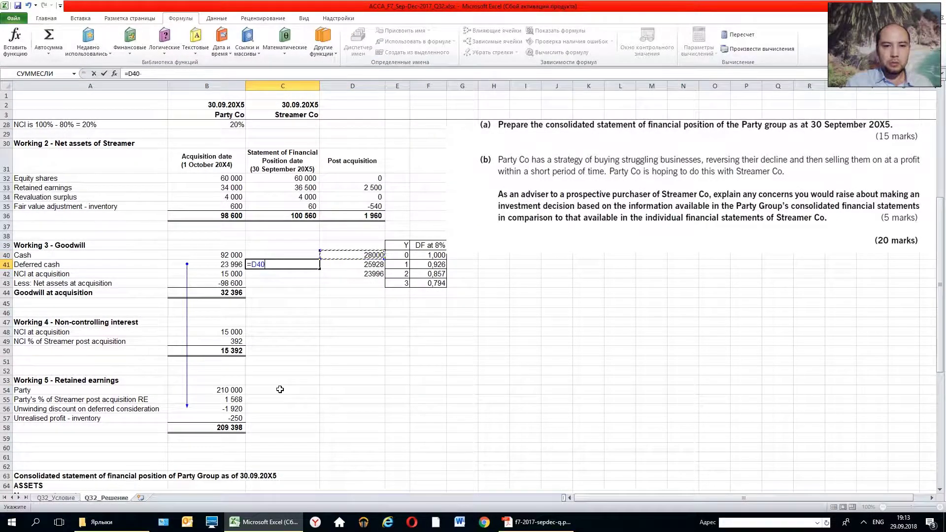
key("Right")
key("Return")
key("Up")
key("ctrl+c")
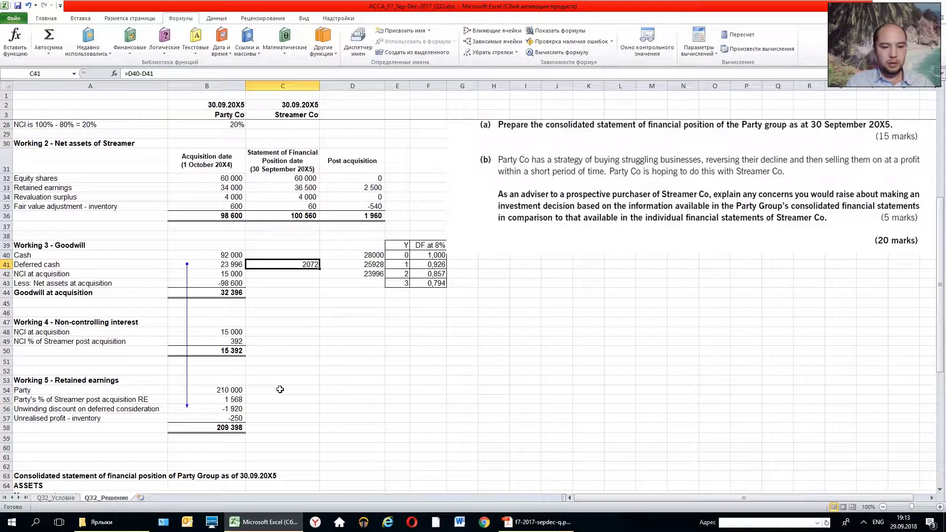
key("Down")
key("ctrl+v")
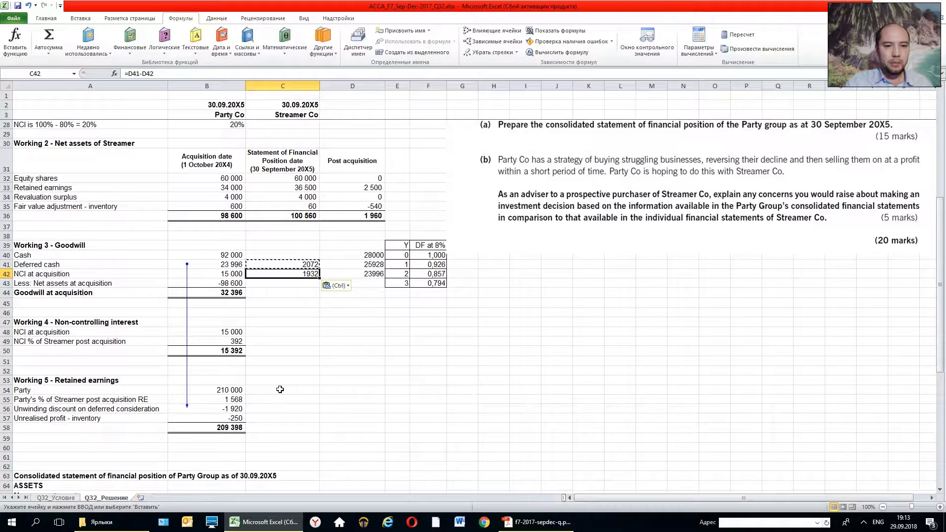
key("Up")
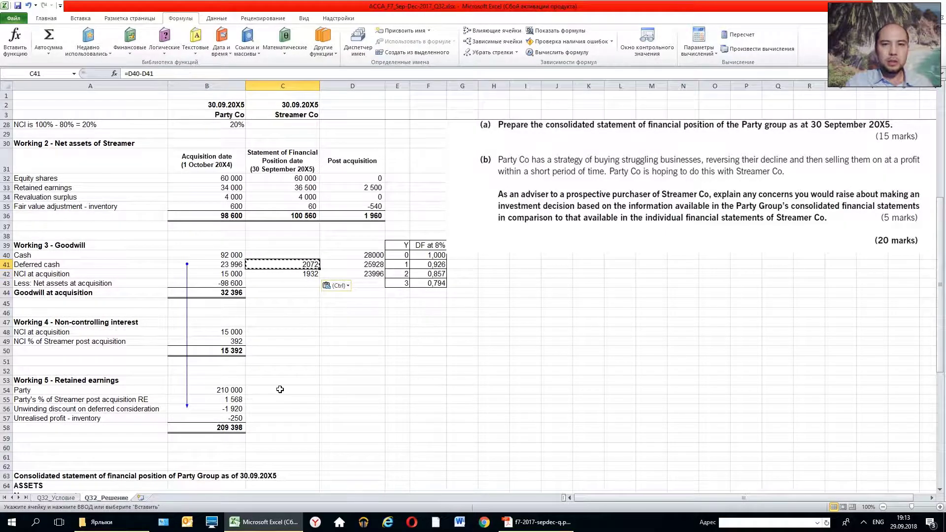
key("Down")
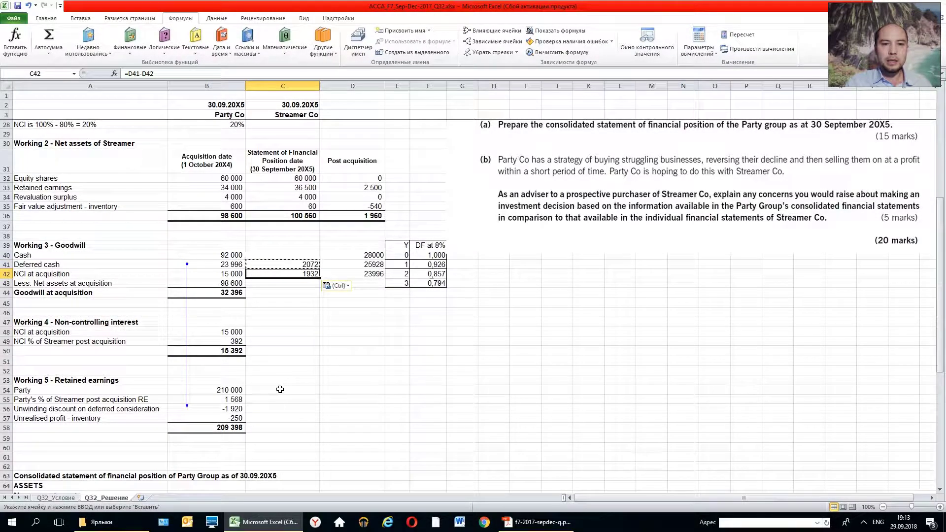
left_click(228, 408)
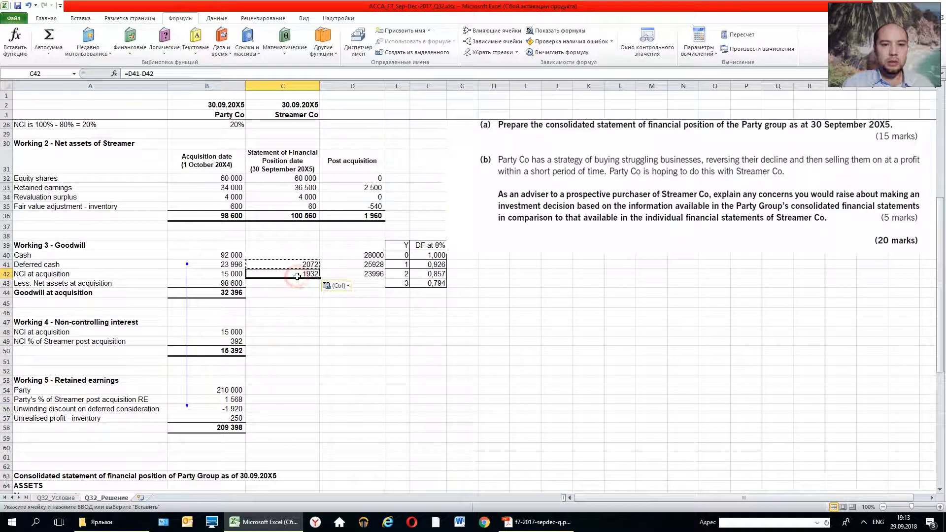
left_click(228, 410)
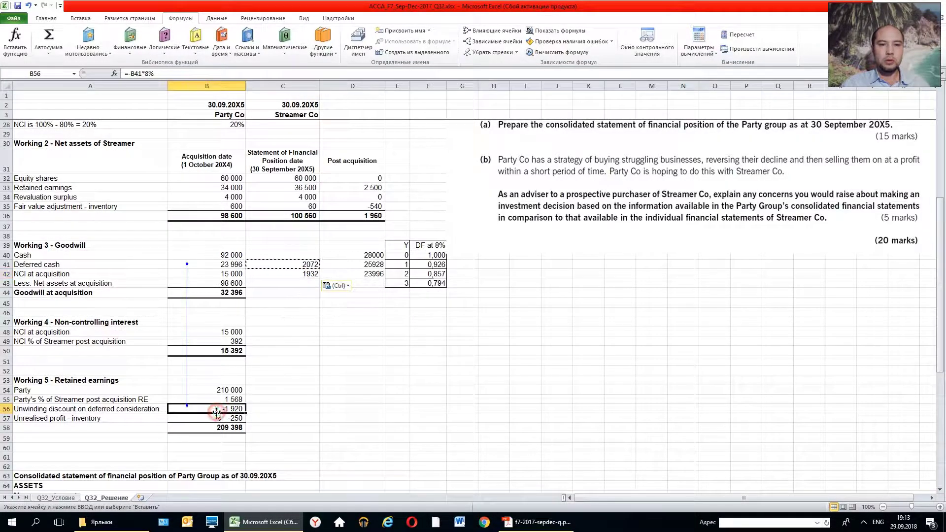
Step: Delete the scratch deferred-cash calculations in C39:D45, then check B57's =-1000*25% unrealised profit formula
left_click_drag(296, 245, 355, 304)
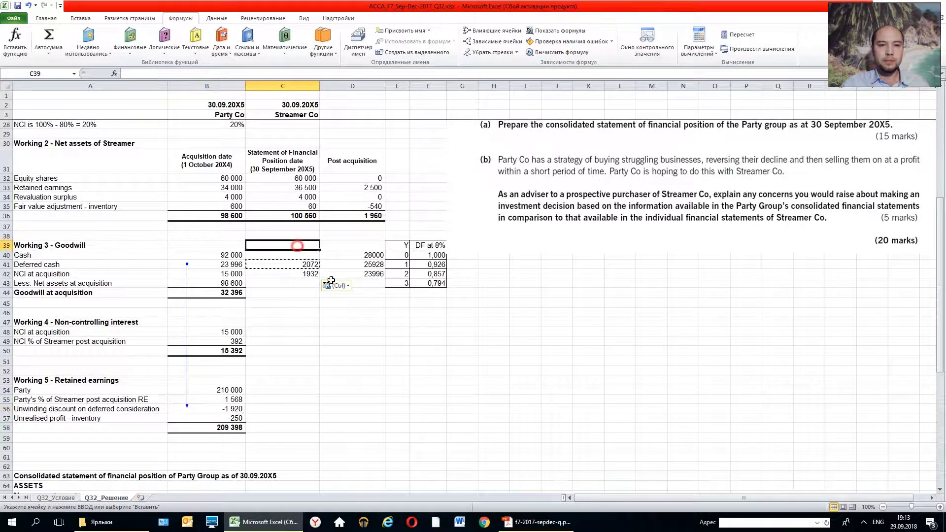
key("Delete")
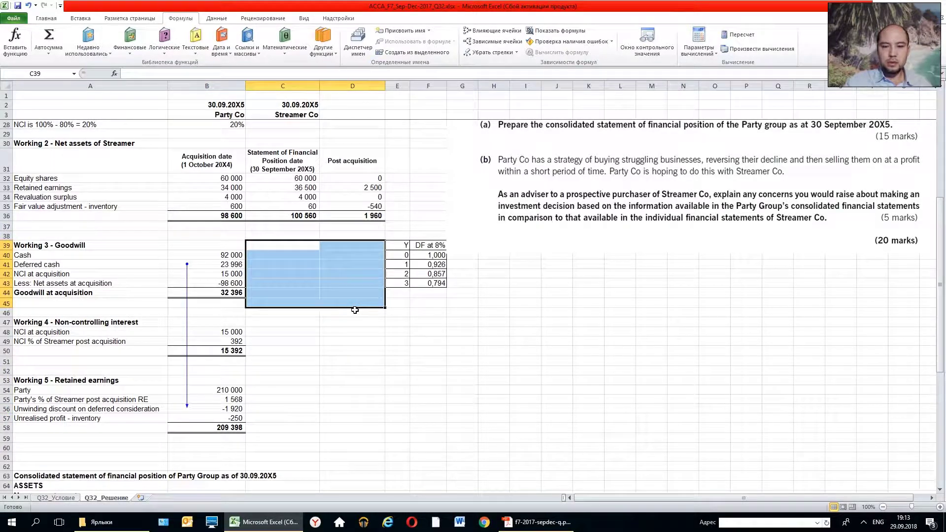
key("Down")
key("Down")
key("Down")
key("Down")
key("Down")
key("Down")
key("Down")
key("Left")
key("Left")
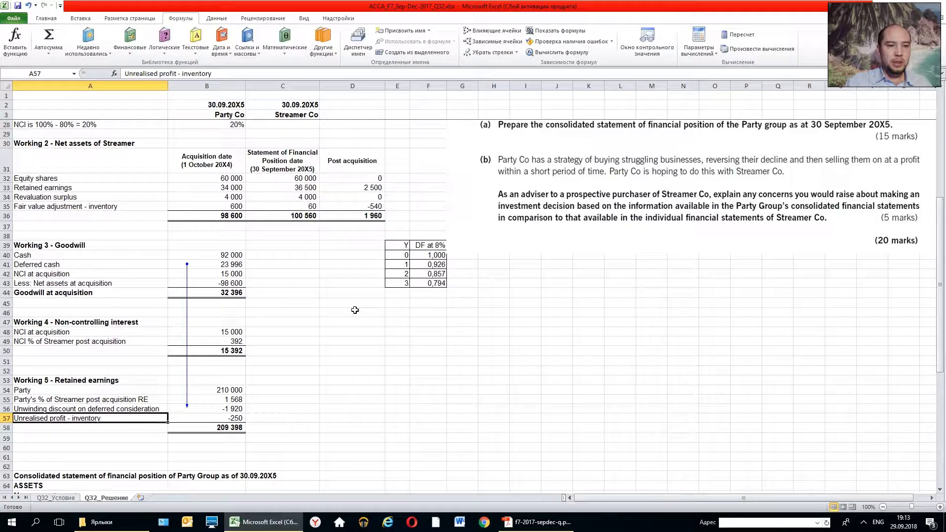
key("Right")
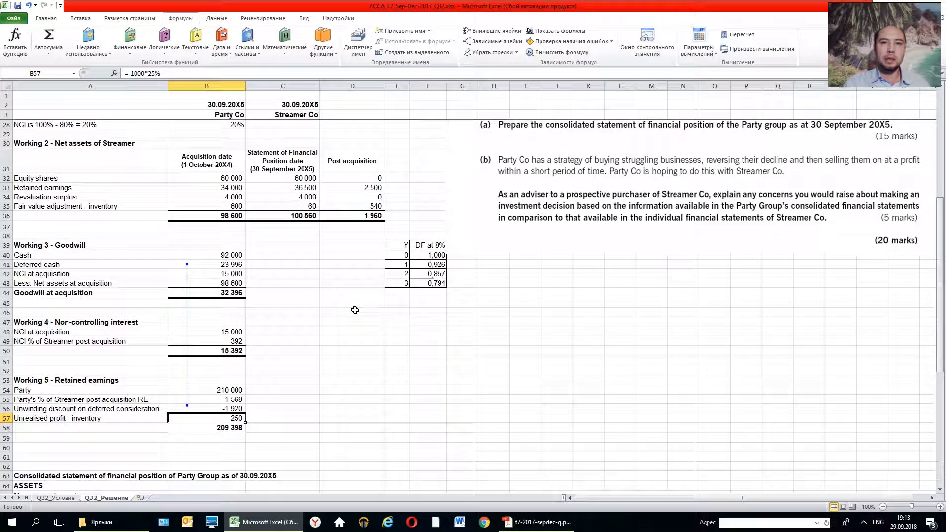
key("Left")
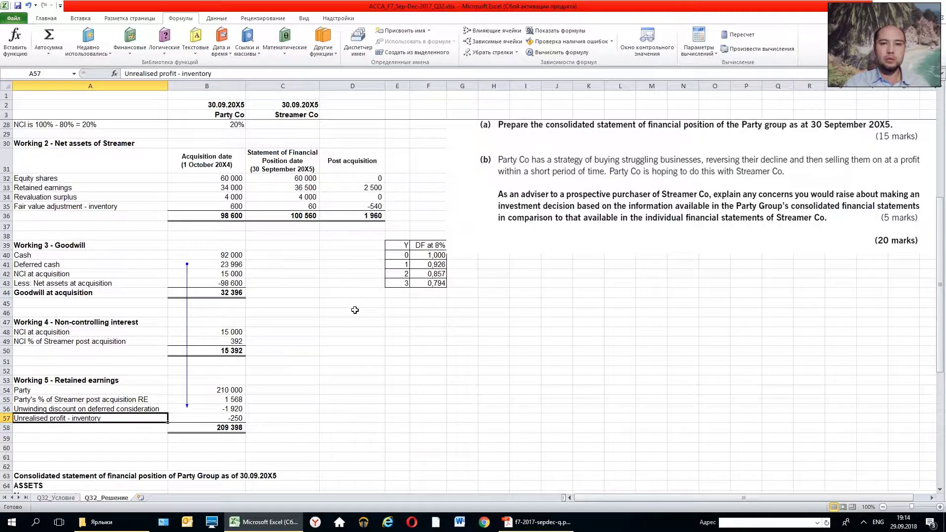
key("Right")
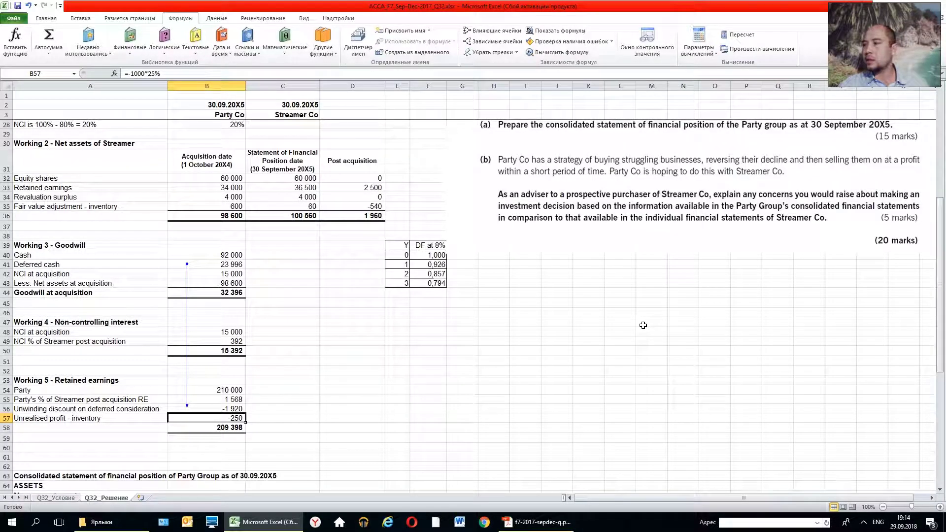
Step: Remove the trace arrows running through the workings
scroll(643, 325, "up", 1)
scroll(643, 325, "up", 4)
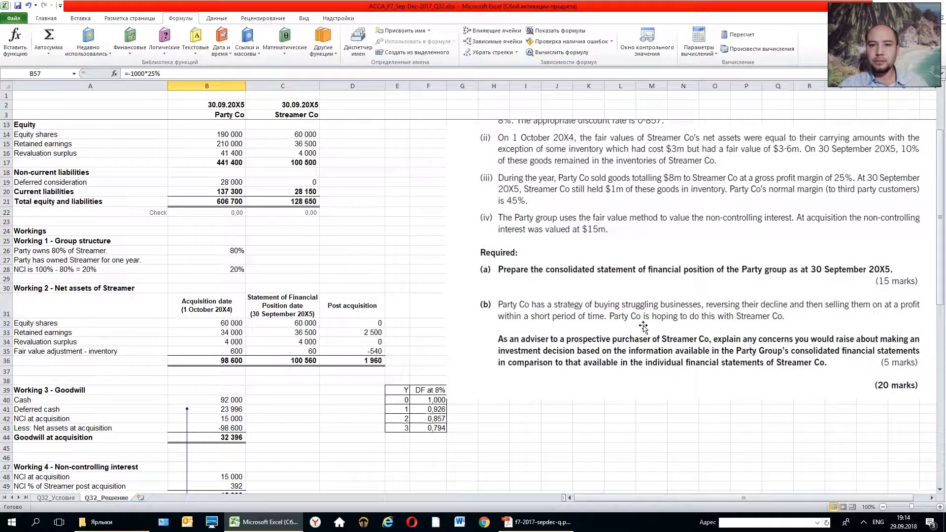
scroll(698, 275, "up", 2)
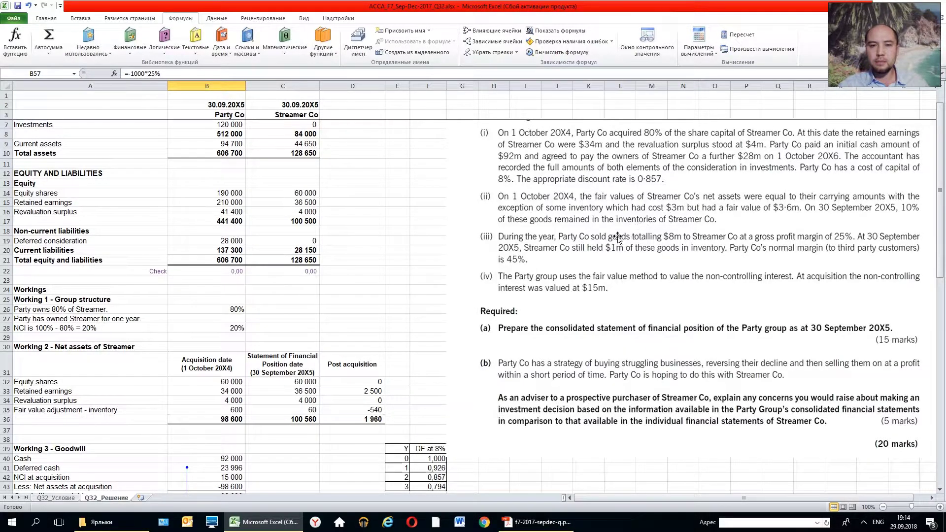
scroll(620, 239, "down", 6)
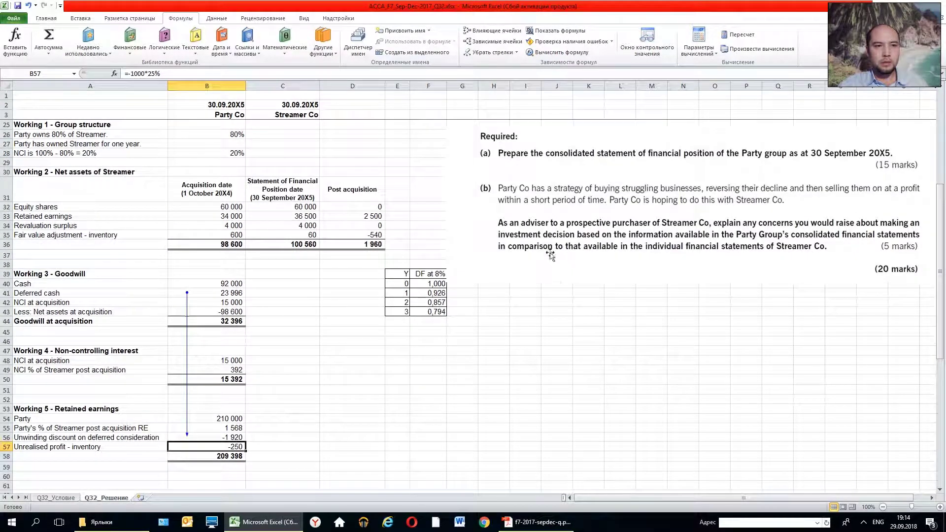
left_click(494, 52)
Step: Trace precedents of the hard-coded -250 unrealised profit, dismiss the no-references warning, and return to the question notes
left_click(497, 40)
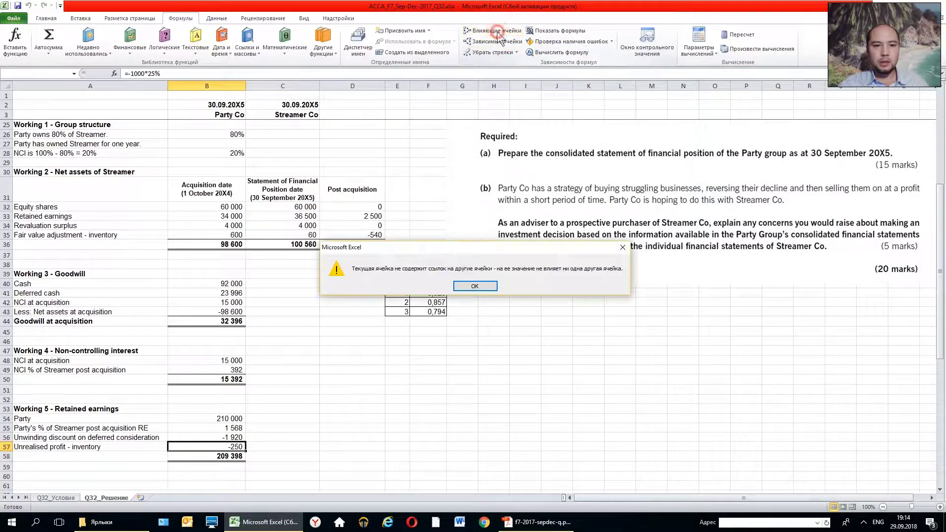
left_click(468, 285)
scroll(497, 272, "up", 5)
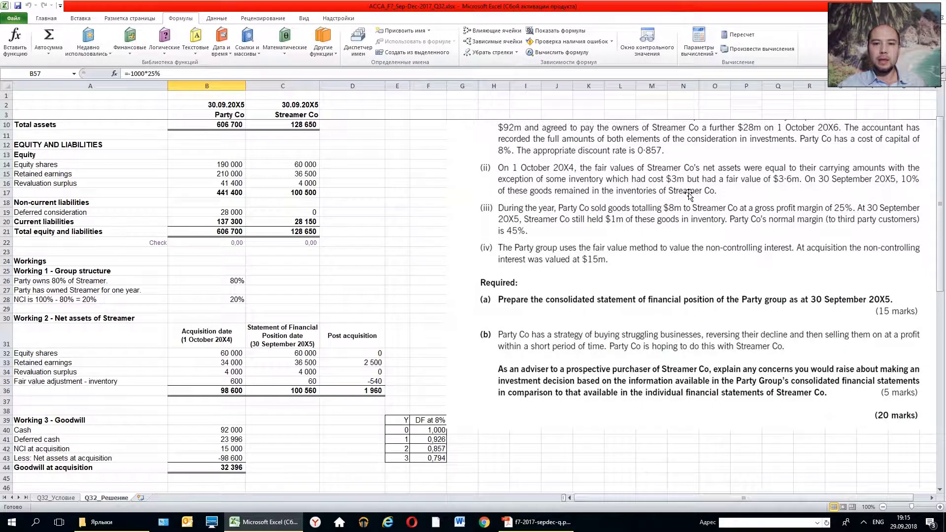
scroll(688, 195, "down", 1)
scroll(688, 194, "down", 6)
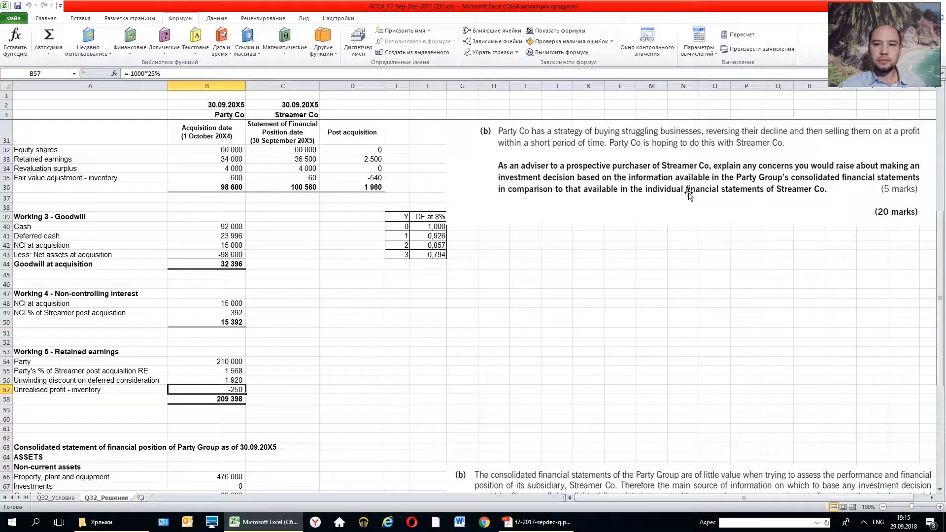
scroll(688, 195, "up", 4)
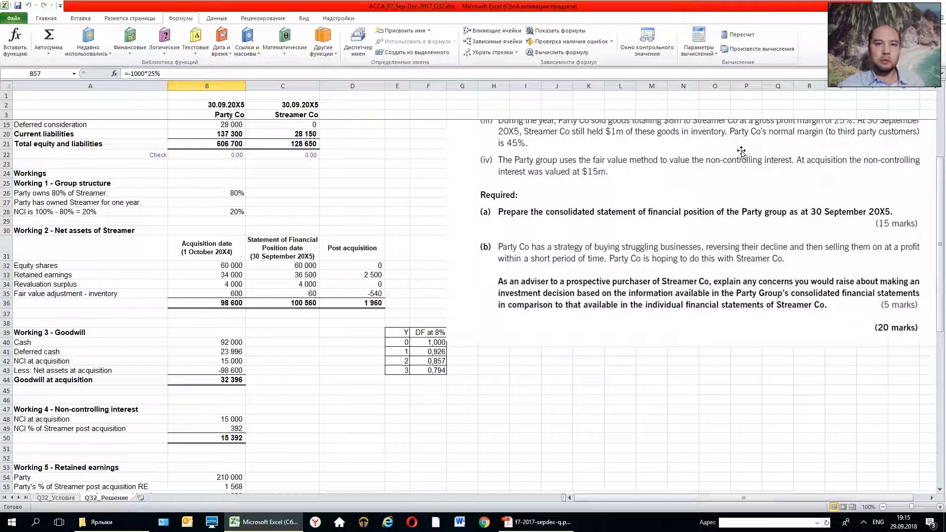
scroll(741, 153, "up", 1)
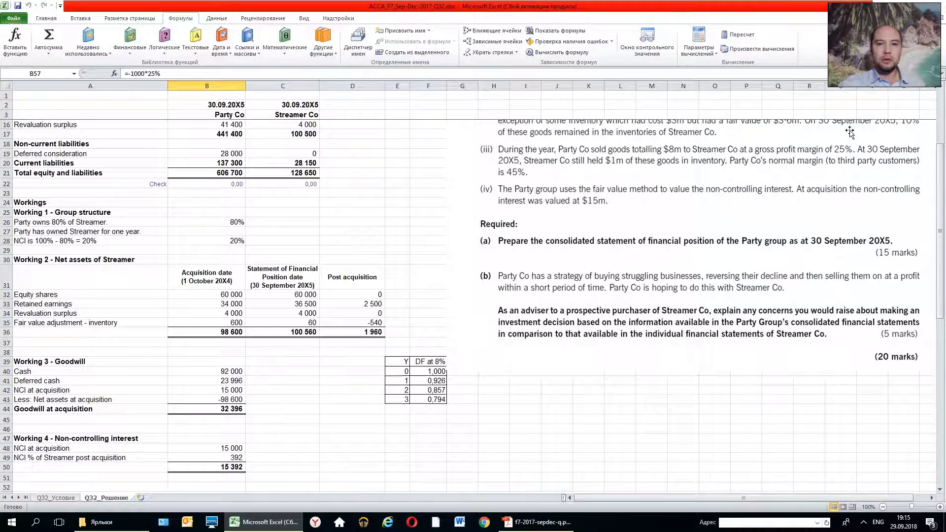
scroll(347, 312, "down", 2)
scroll(346, 312, "down", 5)
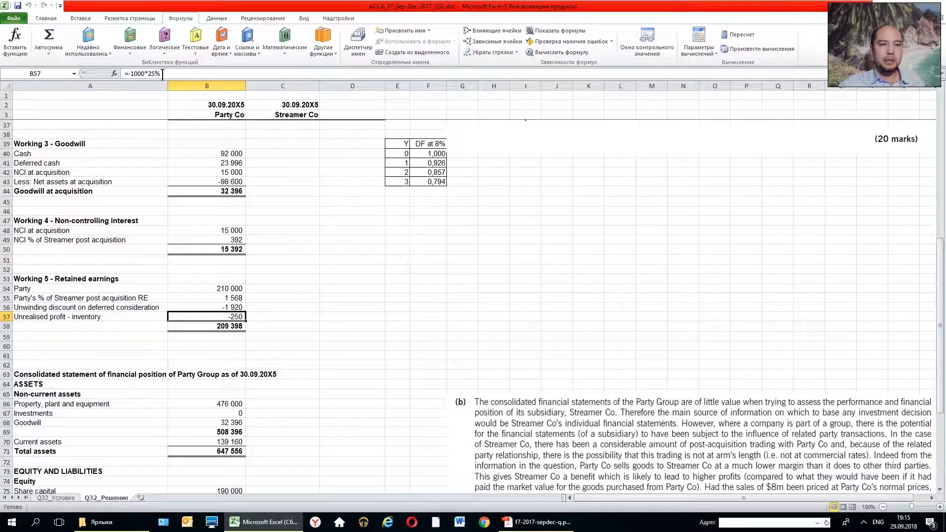
scroll(902, 311, "up", 7)
scroll(902, 310, "up", 3)
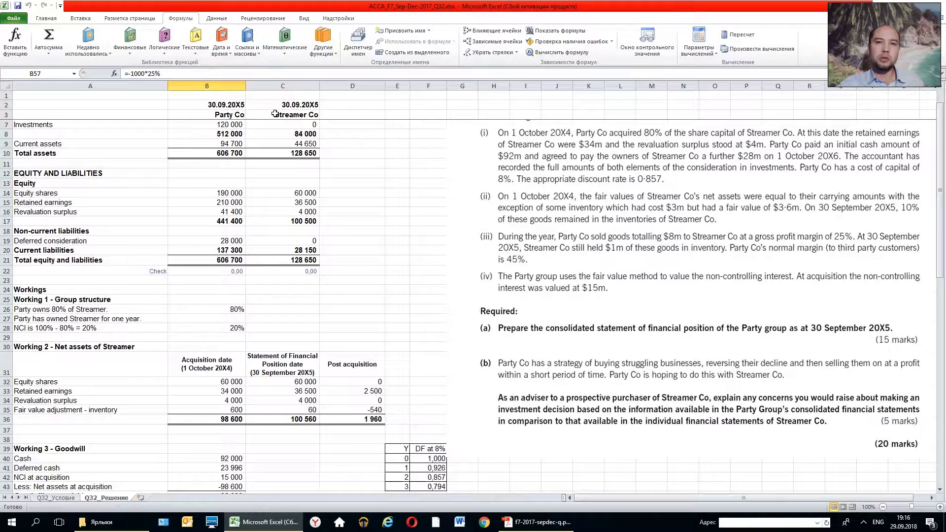
scroll(274, 113, "down", 7)
scroll(247, 197, "down", 5)
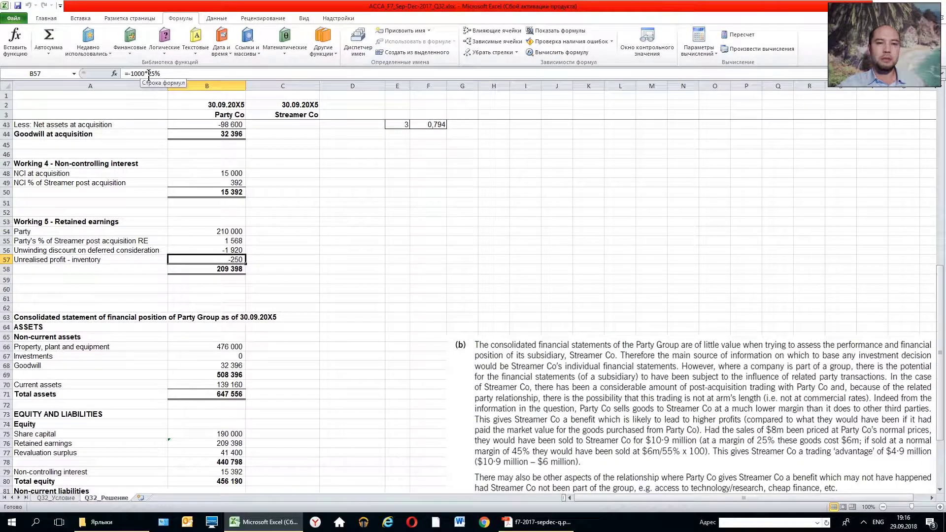
scroll(407, 220, "up", 3)
scroll(409, 224, "up", 2)
scroll(408, 223, "down", 1)
scroll(408, 223, "up", 3)
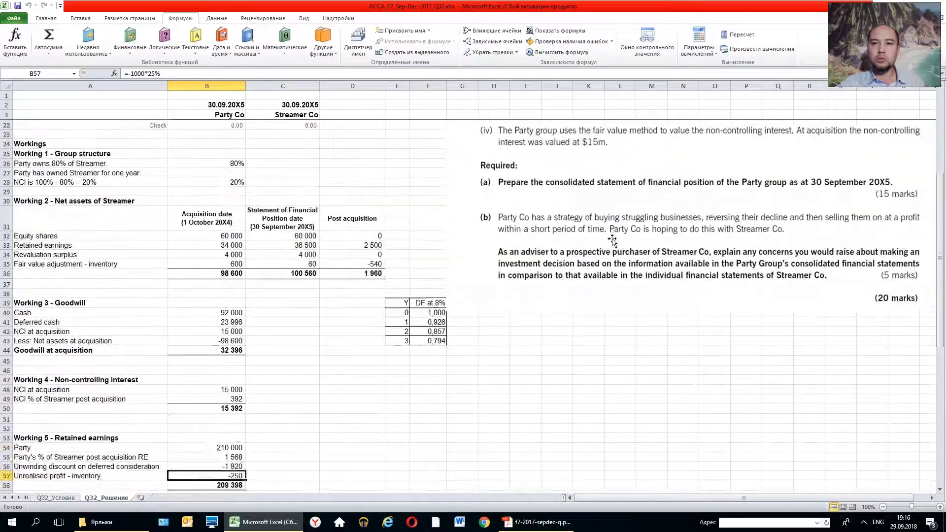
scroll(408, 223, "up", 1)
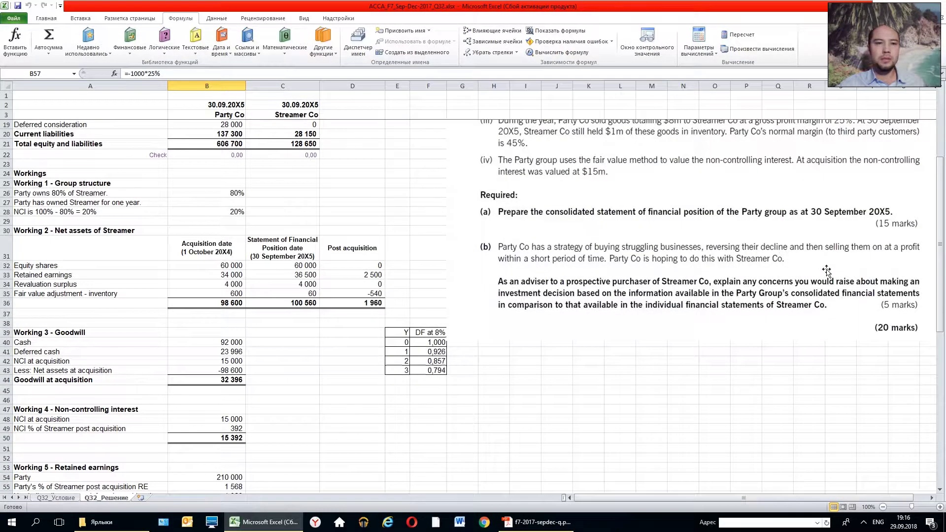
scroll(823, 261, "down", 3)
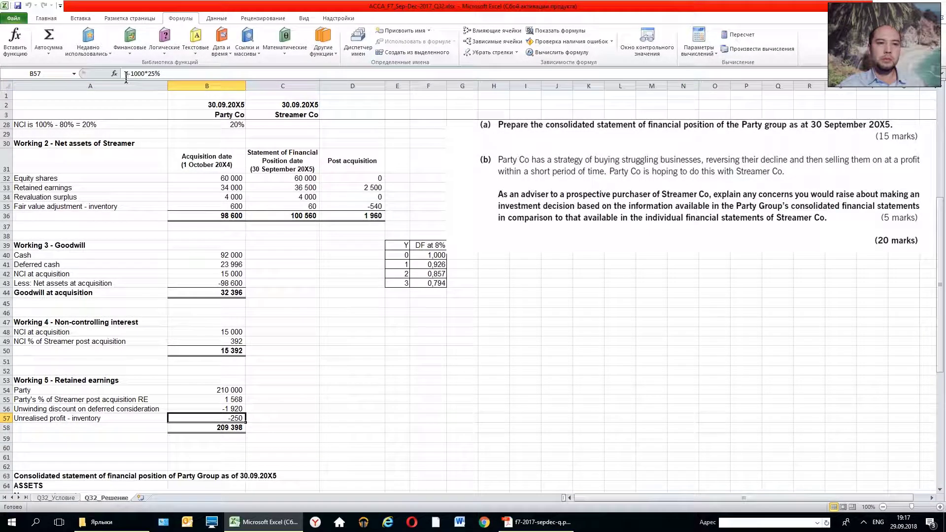
Step: Trace the unrealised profit cell, dismiss the no-references warning, and review Working 5's retained earnings items
left_click(493, 31)
left_click(476, 288)
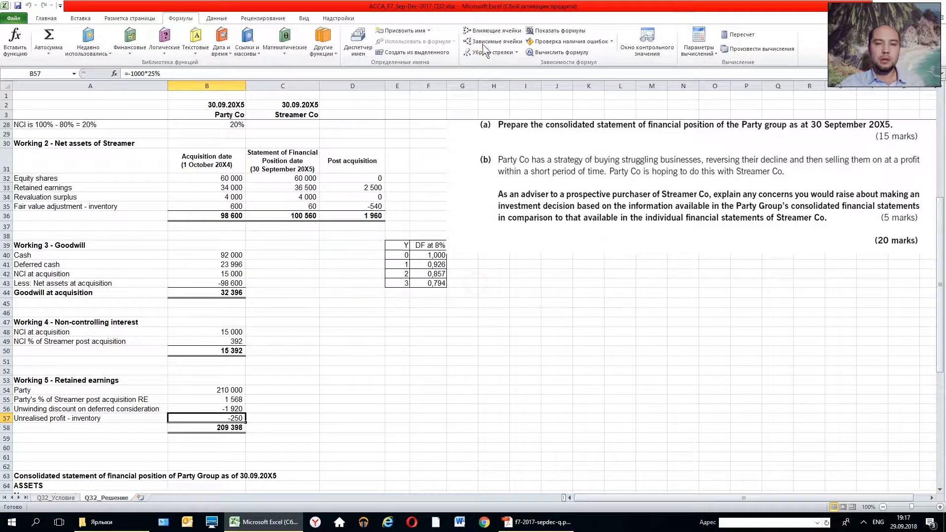
scroll(305, 325, "up", 4)
scroll(306, 325, "down", 7)
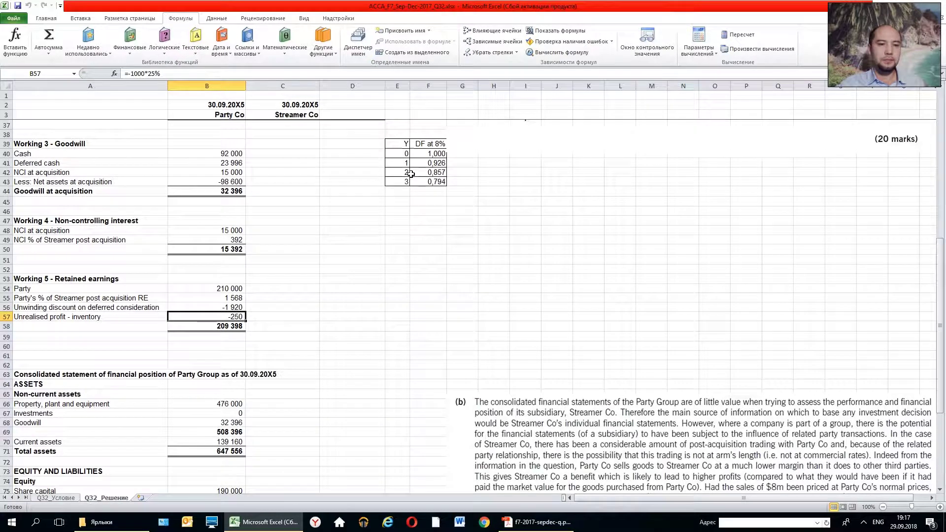
left_click(226, 298)
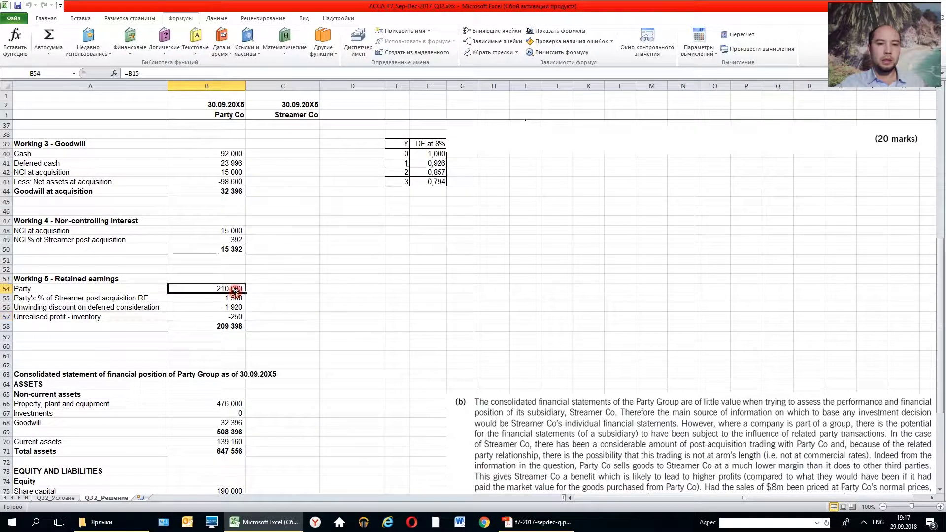
left_click(221, 307)
left_click(218, 316)
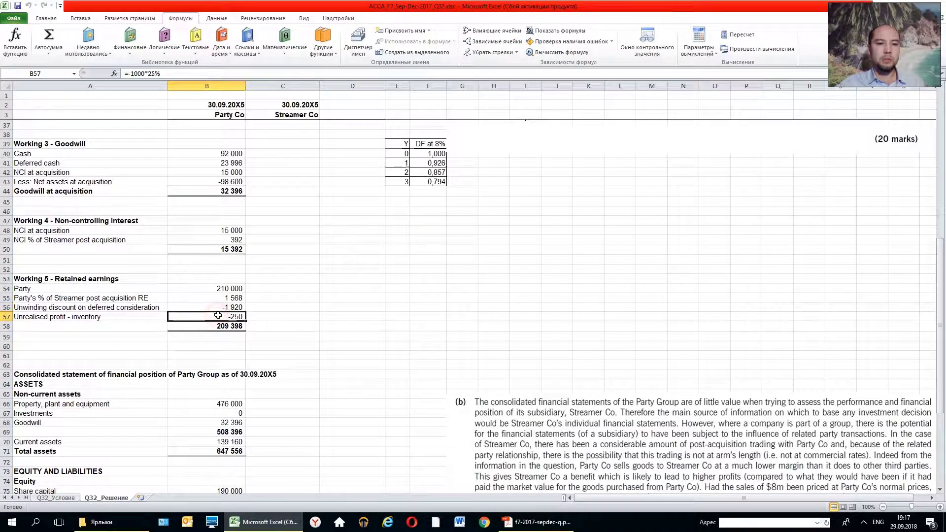
Step: Select the retained earnings items and trace precedents into their 209 398 total in B58
left_click(91, 279)
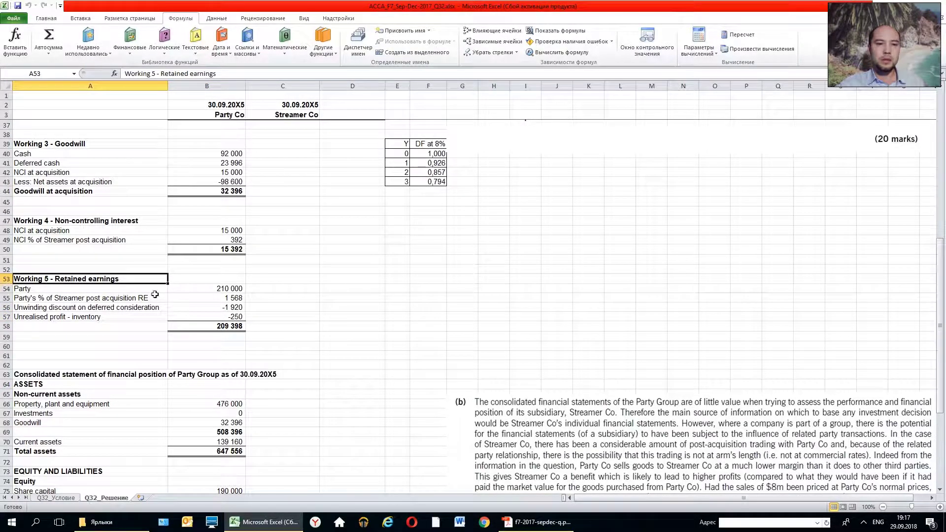
left_click_drag(196, 292, 195, 316)
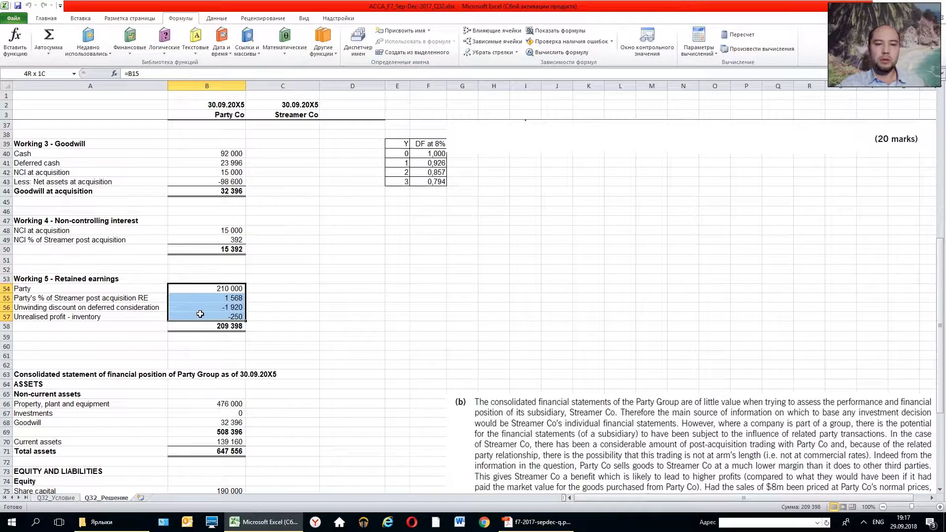
left_click(195, 327)
left_click(492, 30)
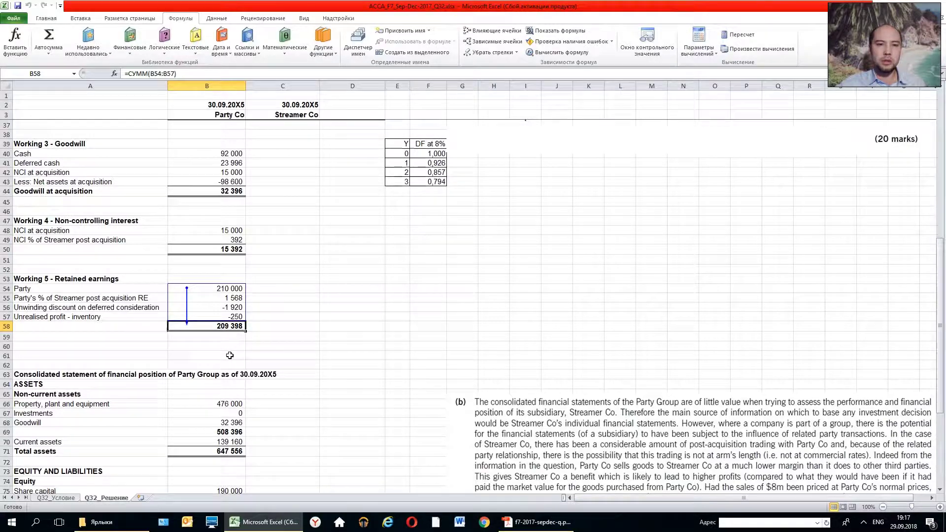
left_click(293, 346)
scroll(314, 345, "up", 9)
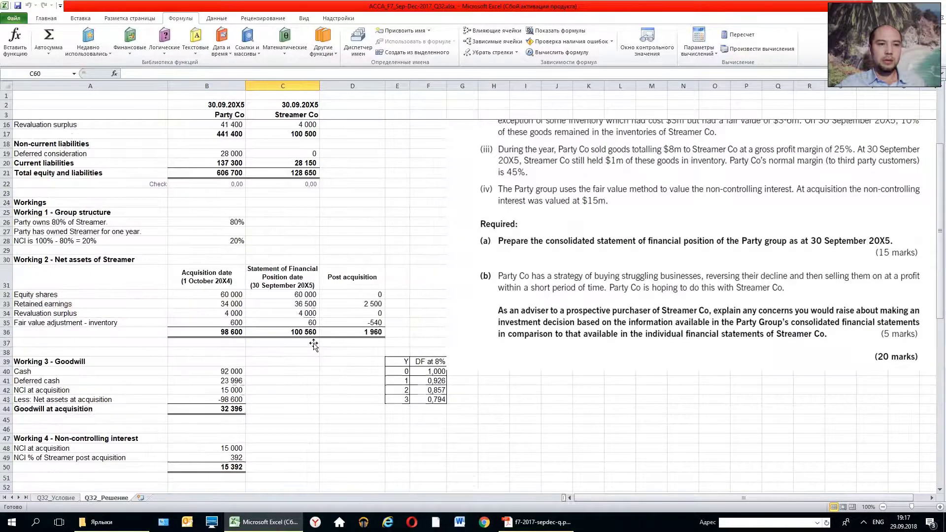
scroll(139, 254, "down", 10)
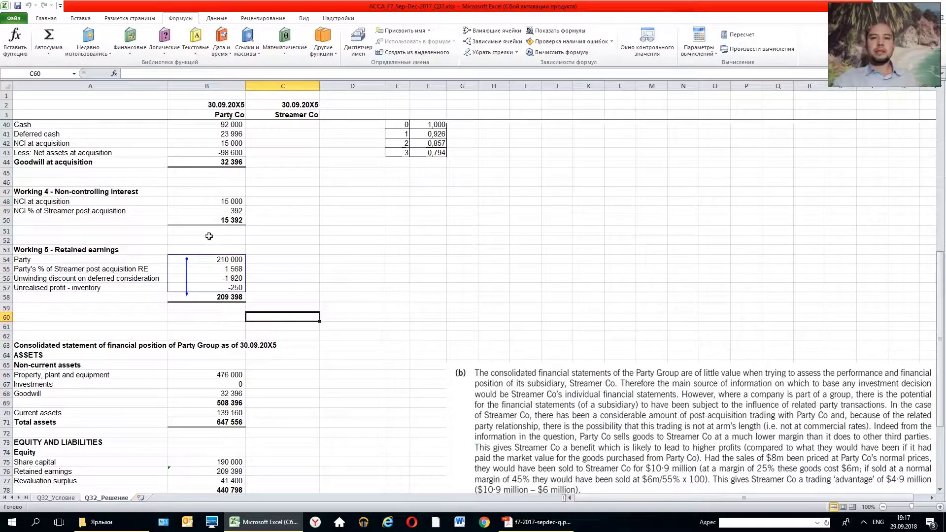
scroll(215, 221, "up", 5)
scroll(216, 221, "up", 7)
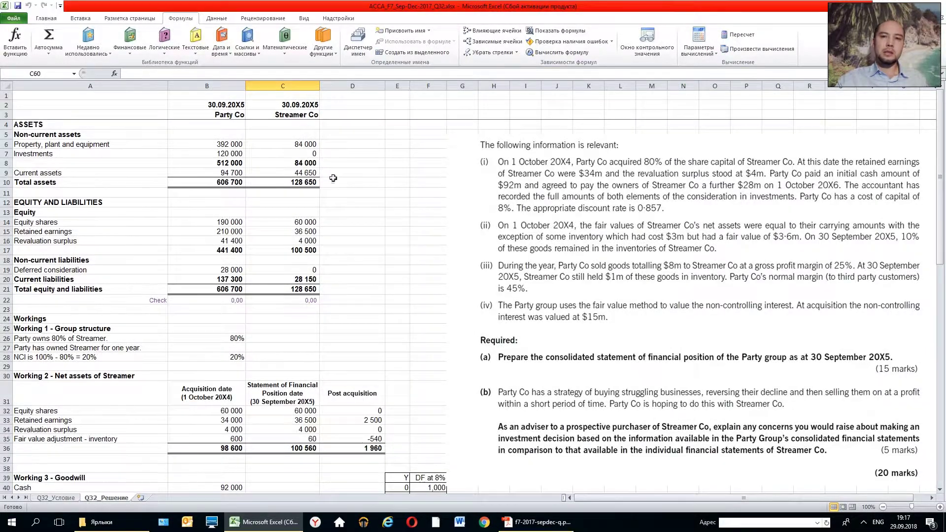
scroll(335, 178, "down", 14)
scroll(338, 179, "down", 4)
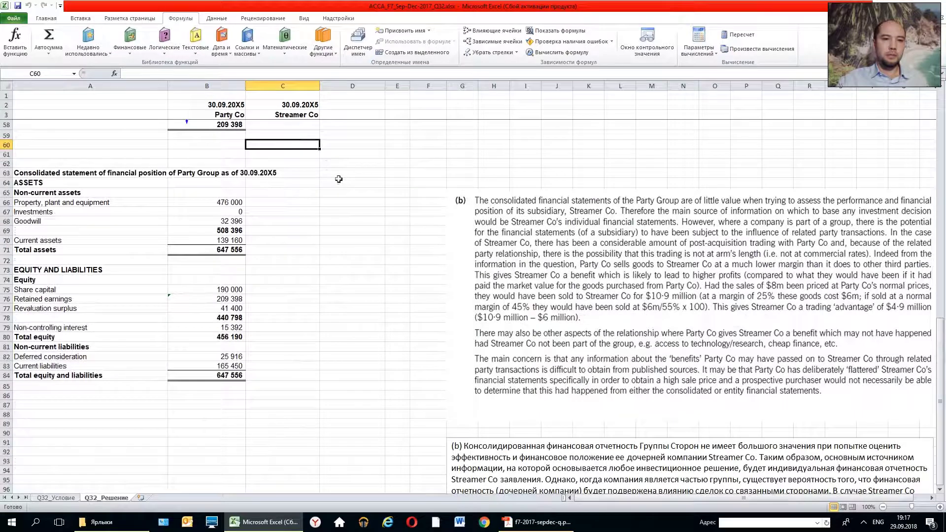
left_click(23, 171)
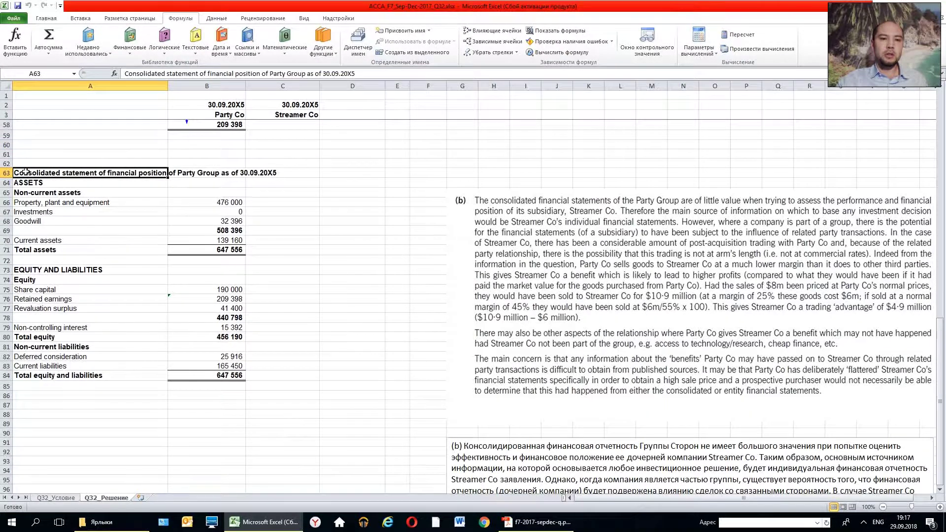
left_click(266, 375)
left_click_drag(30, 182, 71, 272)
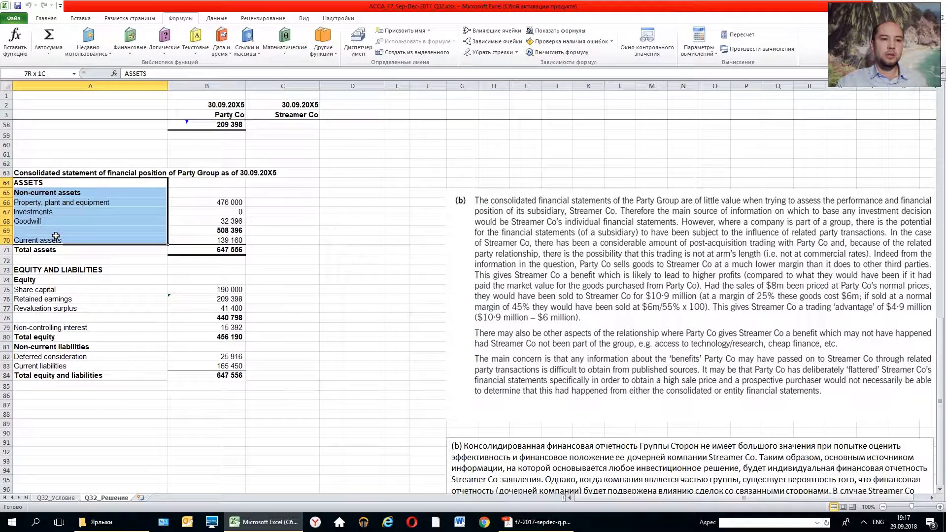
left_click(71, 272)
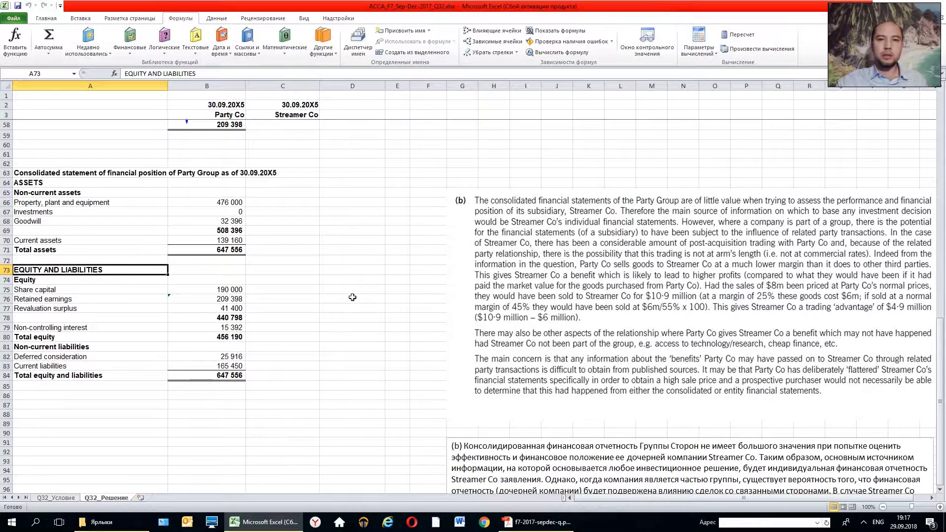
left_click(321, 270)
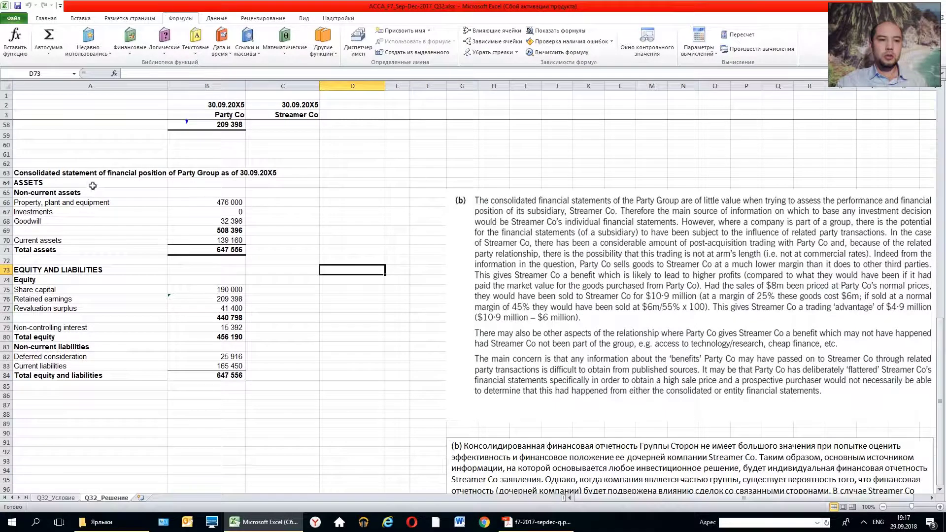
left_click_drag(89, 183, 264, 373)
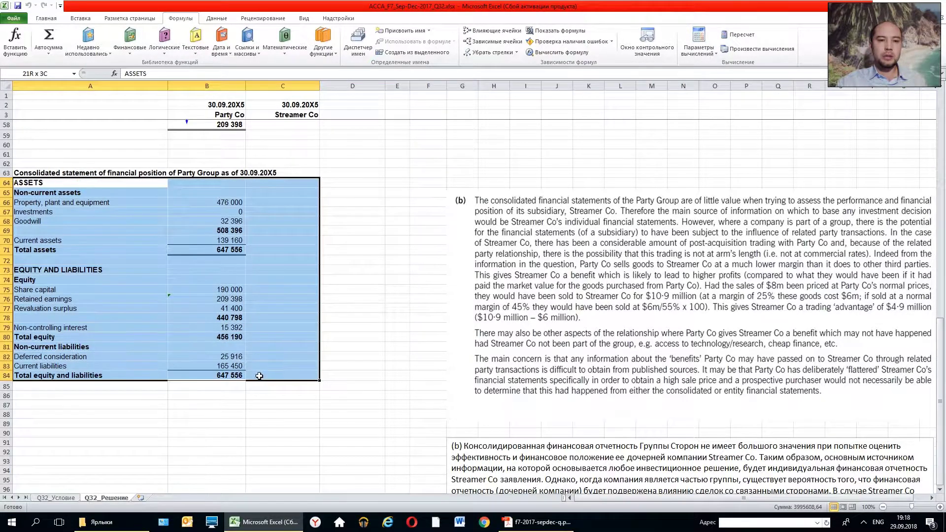
Step: Enter the check formula =B71-B84 in B85 below total equity and liabilities
left_click(223, 386)
type("=")
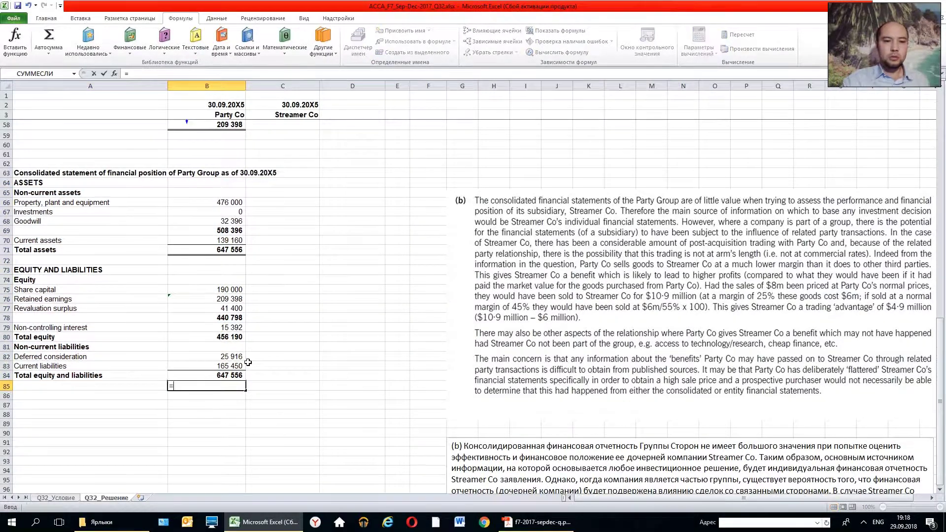
key("Up")
key("Up")
key("Up")
key("Up")
key("Up")
key("Up")
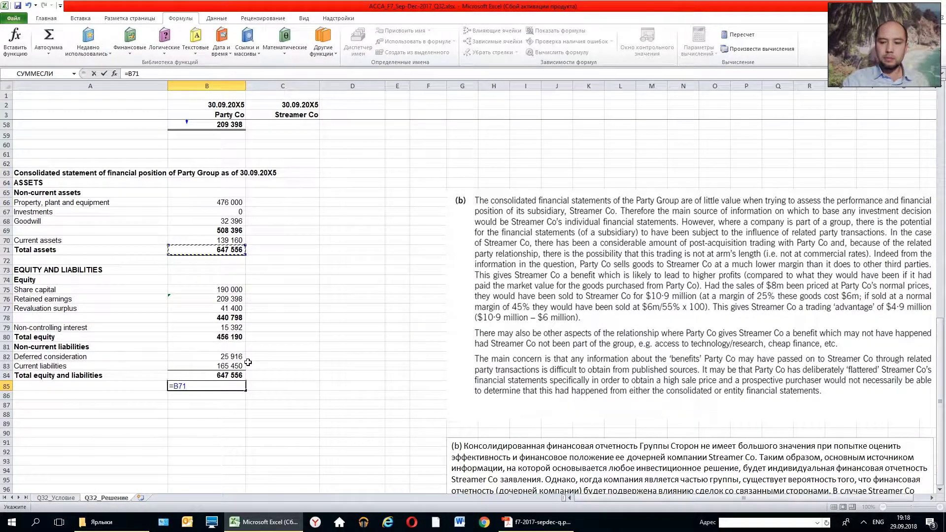
type("-")
key("Up")
key("Return")
key("Up")
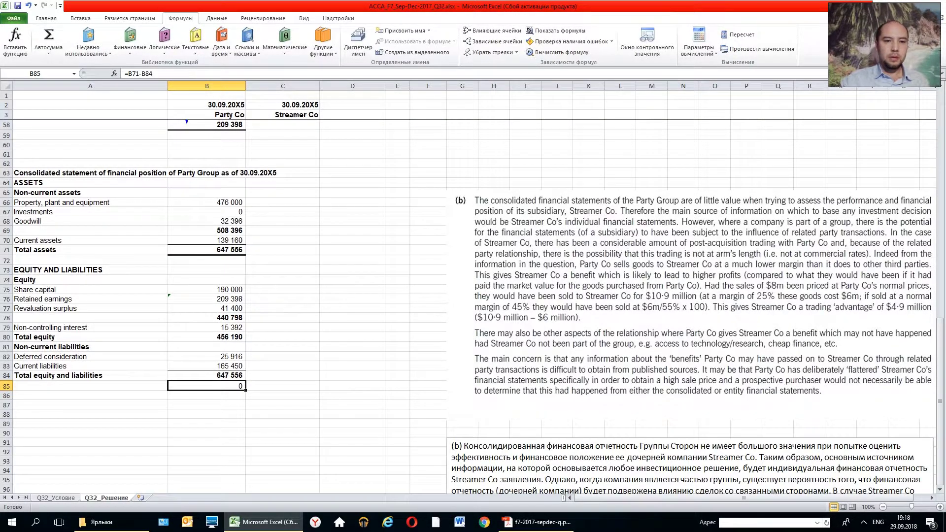
Step: Copy the Check label from A22 into A85 beside the new result
scroll(253, 193, "up", 7)
scroll(253, 193, "up", 5)
left_click(165, 129)
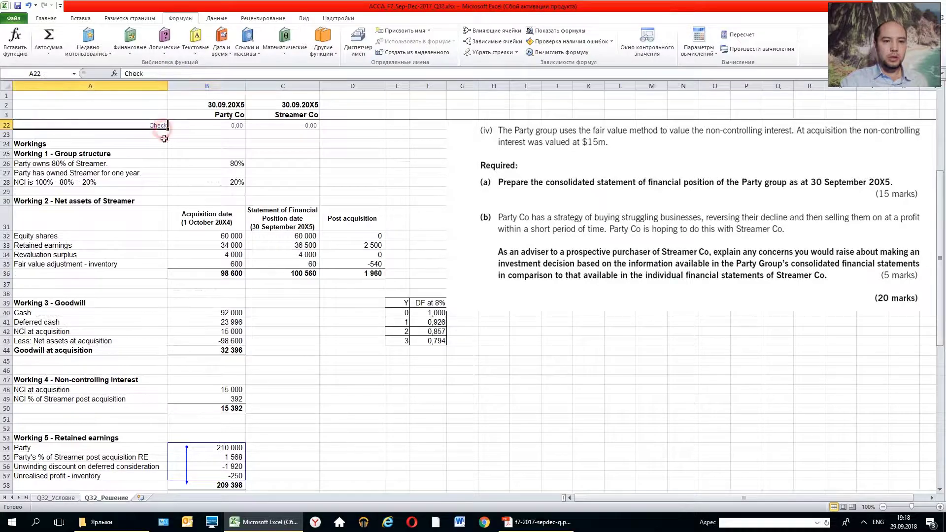
key("ctrl+c")
scroll(176, 246, "down", 4)
scroll(176, 246, "down", 3)
scroll(175, 246, "down", 6)
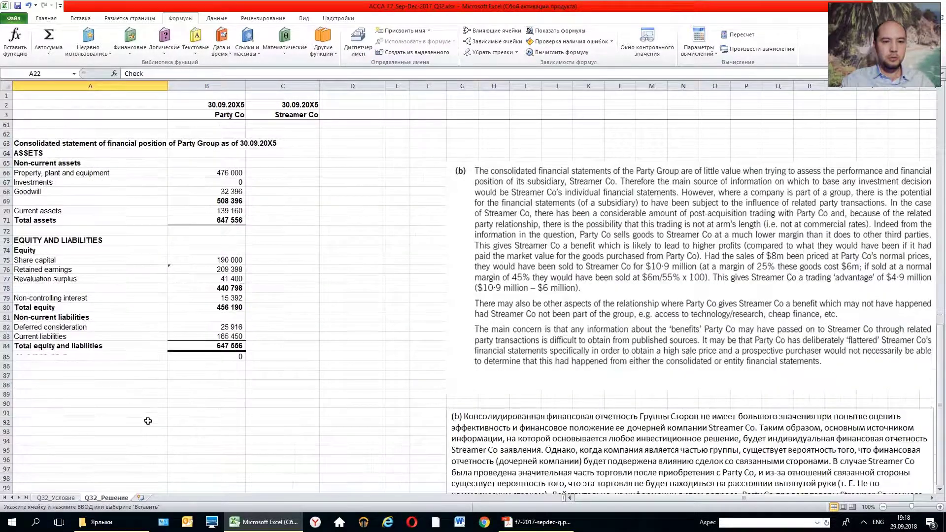
left_click(144, 357)
key("ctrl+v")
Step: Format B85 like the existing 0,00 check cell B22 using Format Painter
scroll(233, 287, "up", 12)
scroll(233, 286, "up", 5)
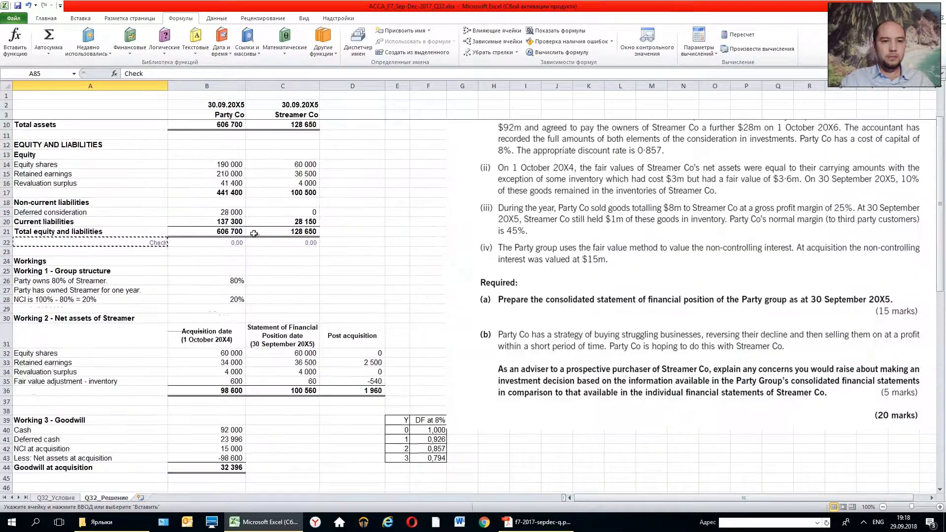
left_click(208, 243)
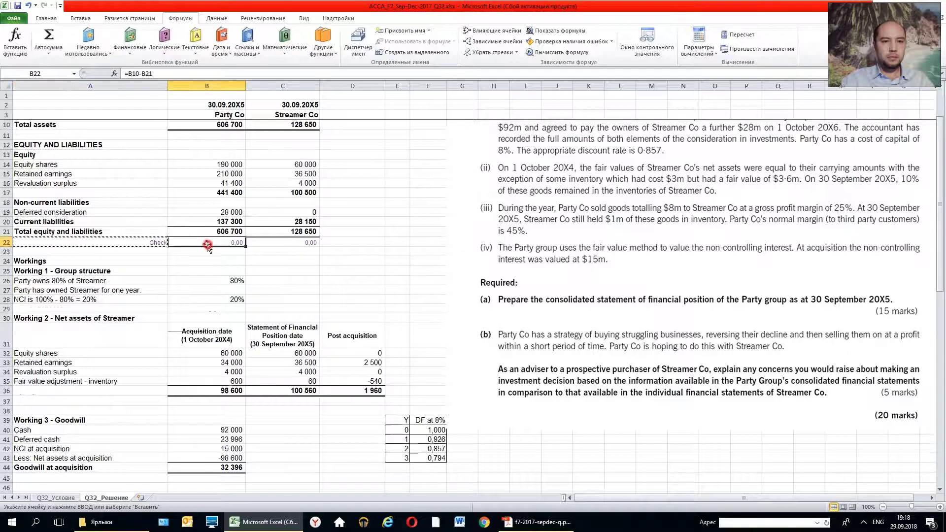
left_click(46, 18)
left_click(59, 52)
scroll(208, 299, "down", 7)
scroll(207, 299, "down", 11)
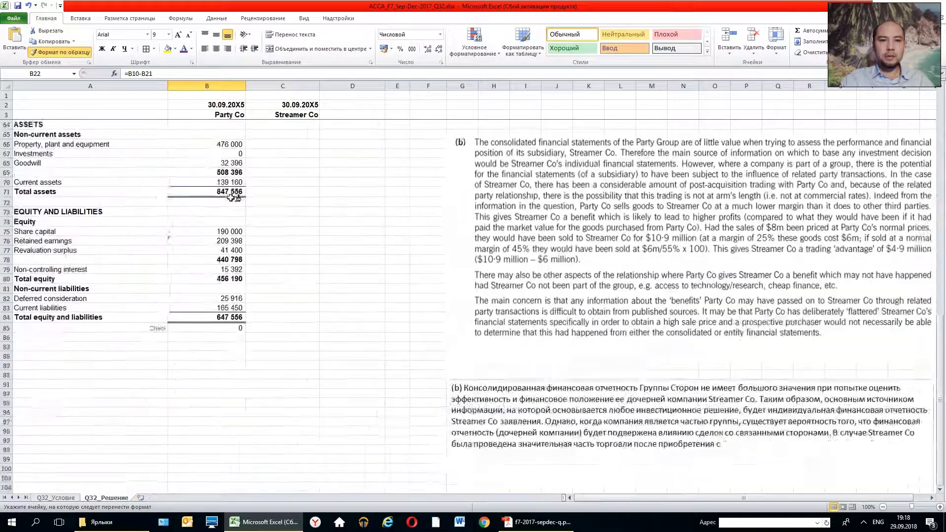
scroll(208, 298, "down", 1)
left_click(207, 299)
left_click(201, 328)
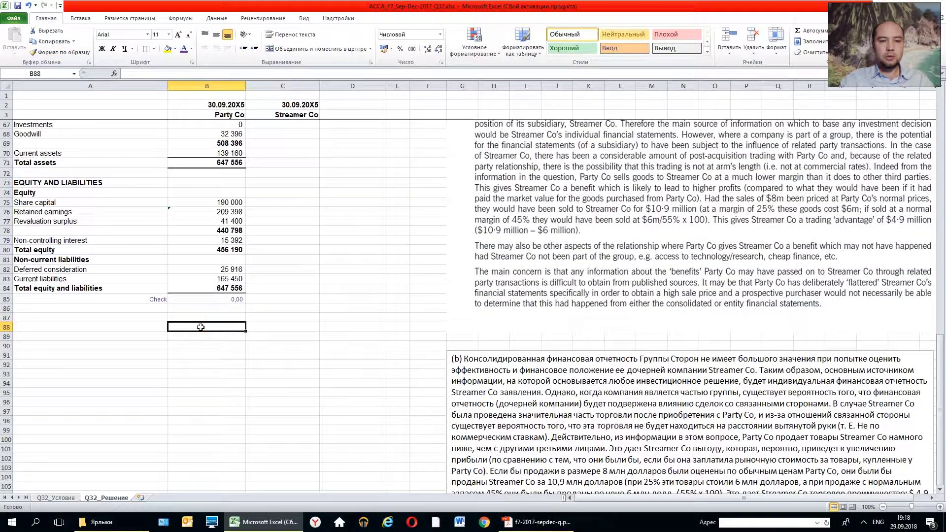
scroll(201, 327, "up", 3)
scroll(201, 327, "up", 1)
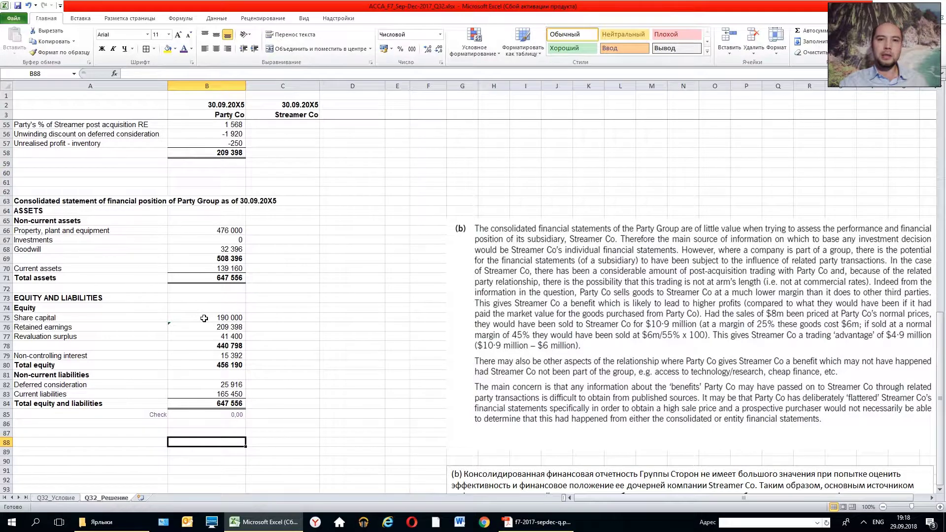
left_click(305, 260)
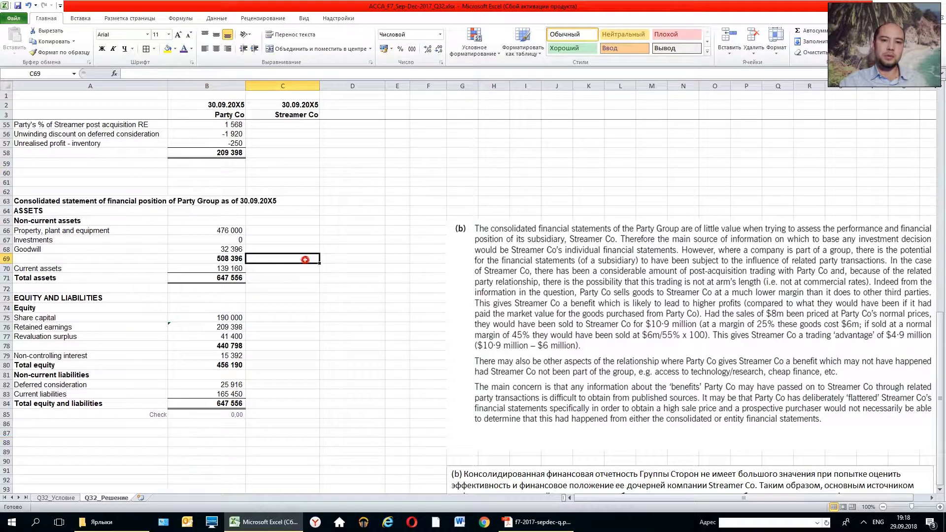
left_click(348, 240)
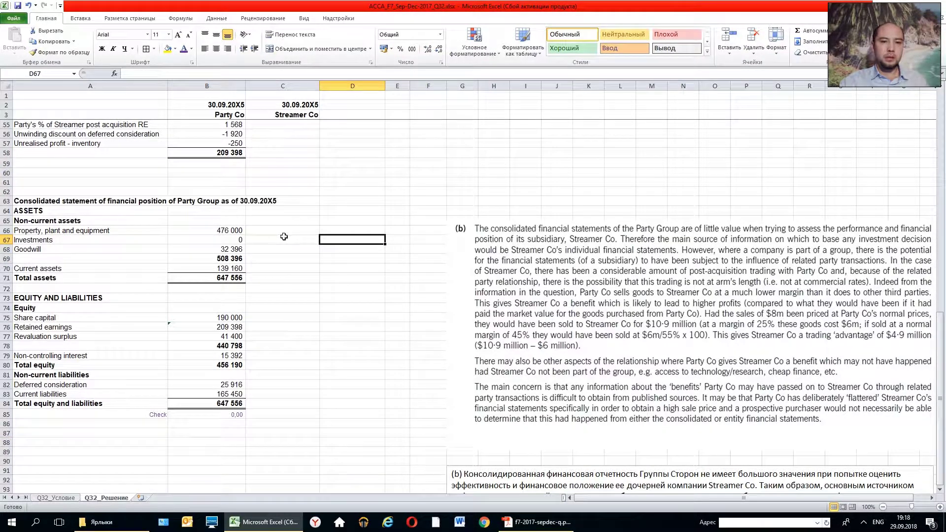
left_click(298, 240)
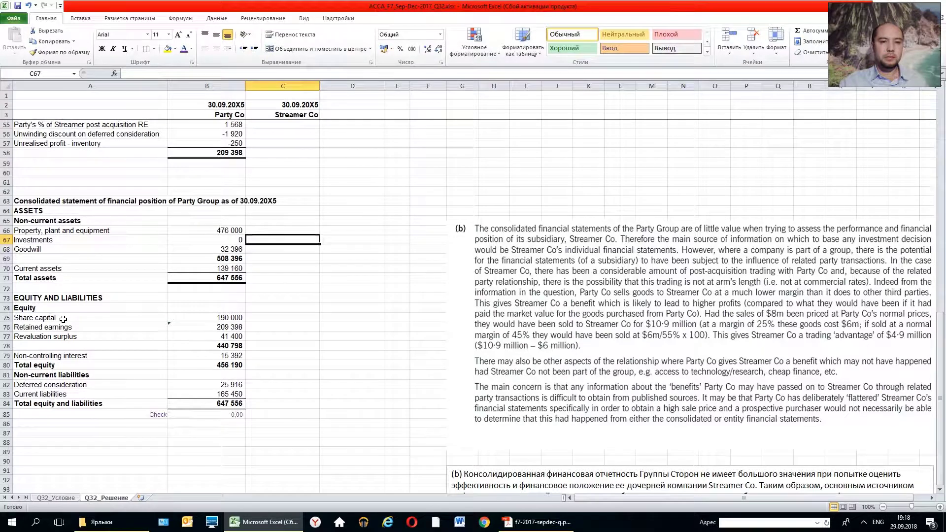
scroll(63, 319, "down", 2)
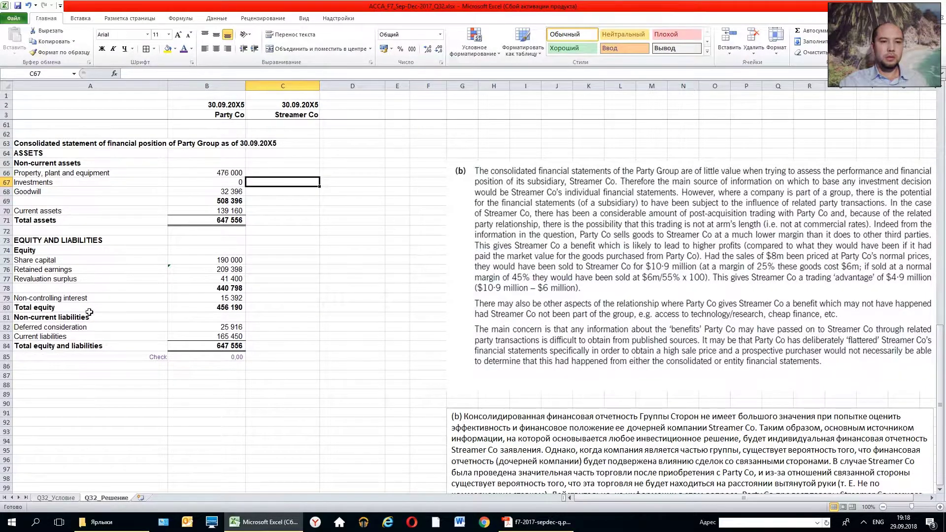
left_click(202, 180)
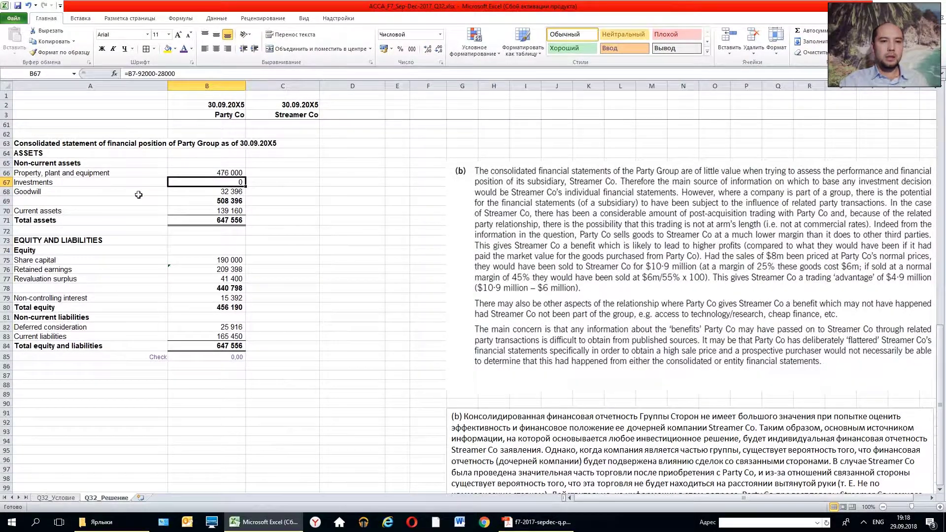
scroll(138, 195, "up", 3)
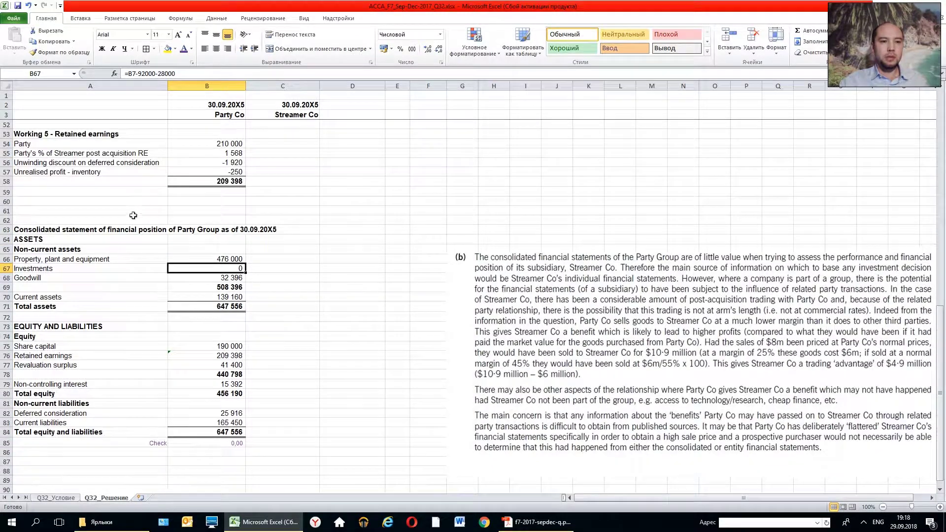
left_click(79, 262)
left_click(208, 256)
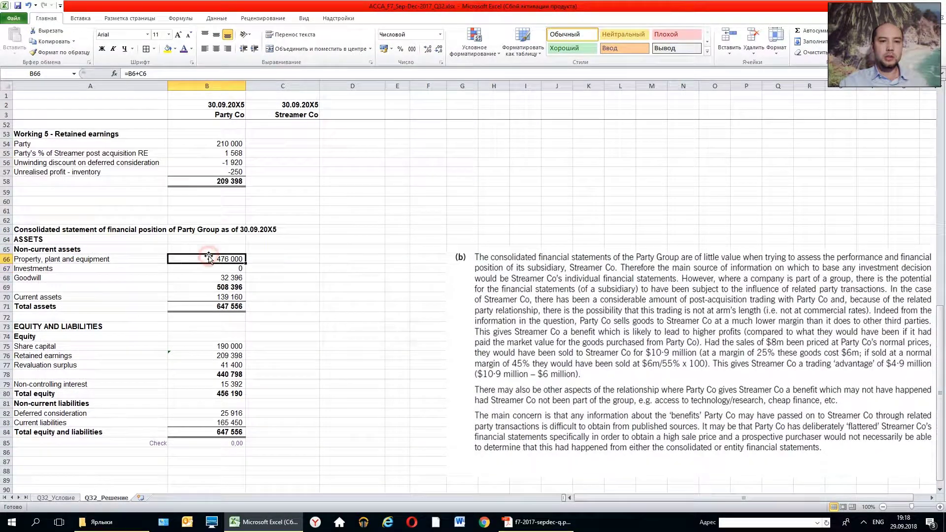
left_click(186, 23)
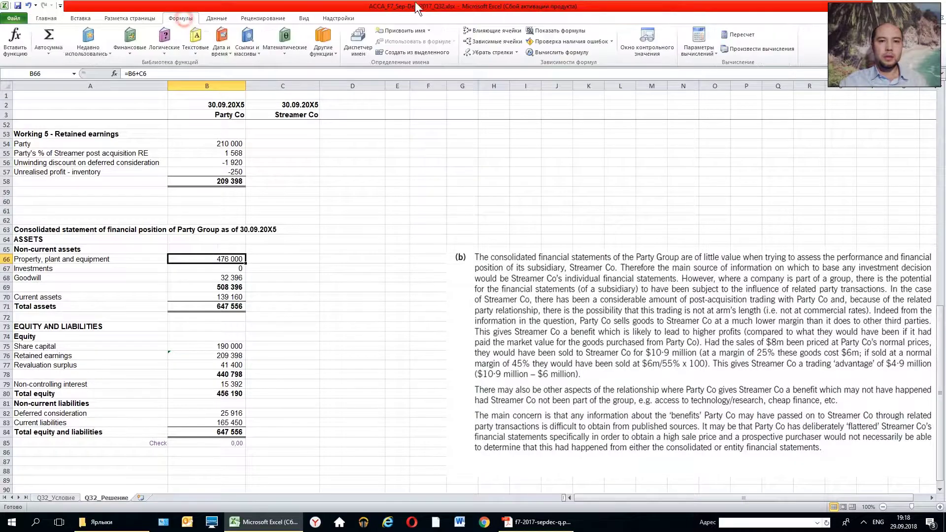
left_click(492, 30)
scroll(249, 265, "up", 9)
scroll(249, 265, "up", 7)
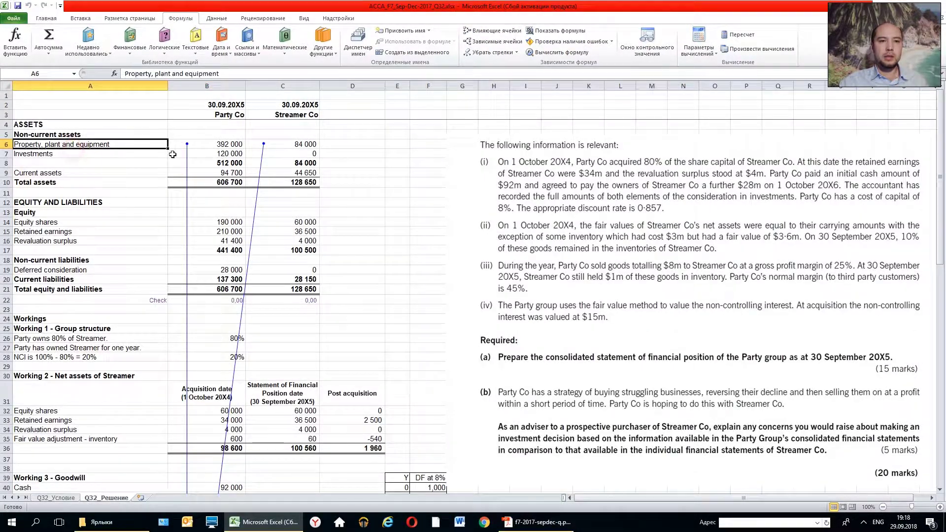
left_click(227, 146)
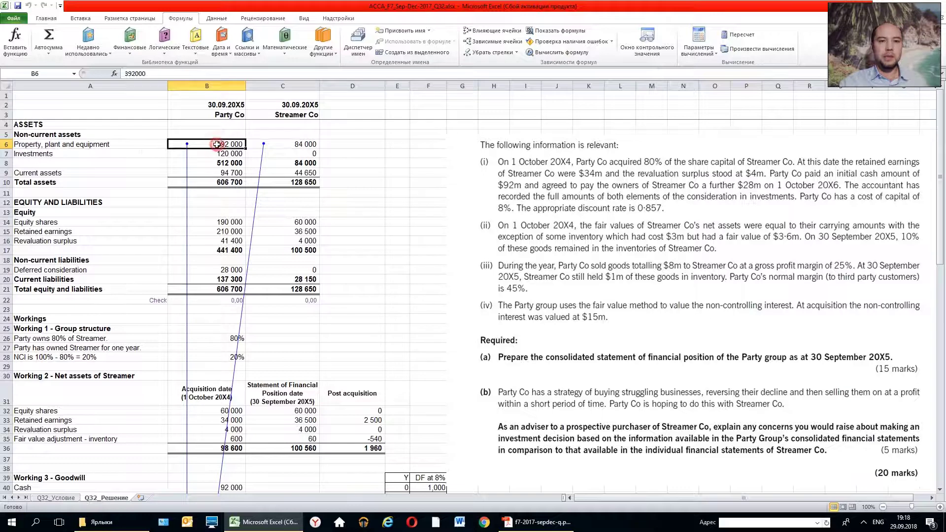
left_click(298, 147)
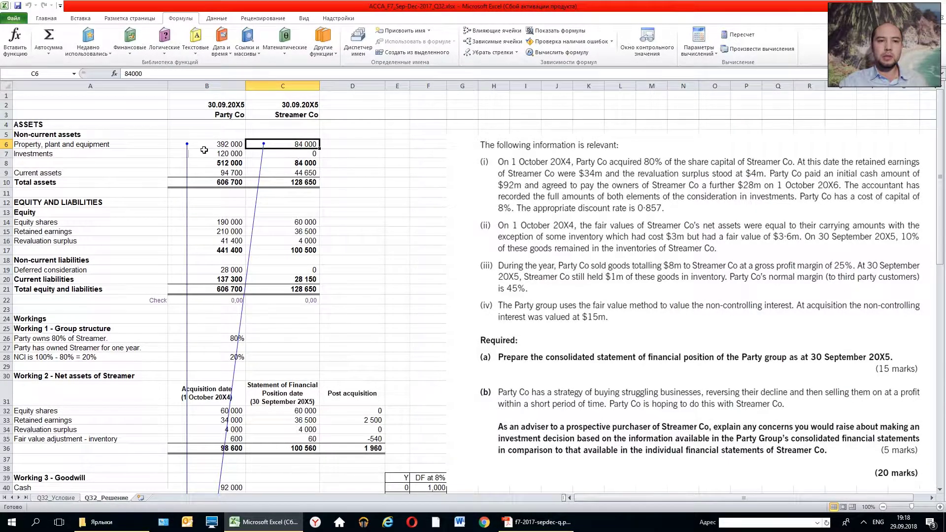
left_click_drag(206, 148, 281, 141)
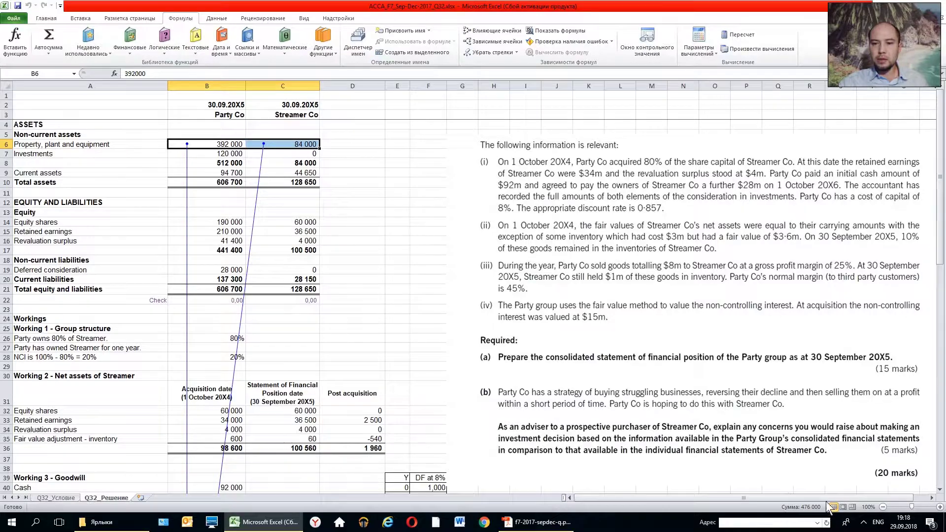
scroll(241, 297, "down", 14)
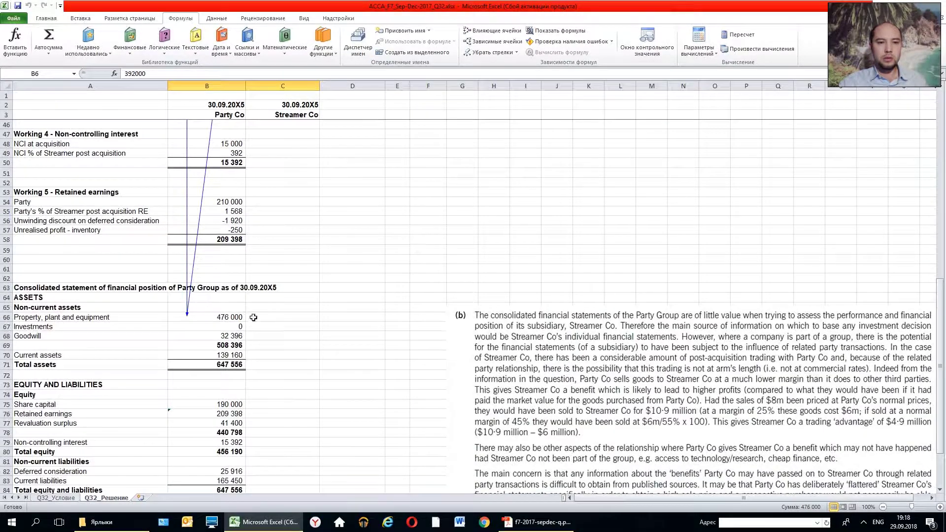
scroll(305, 266, "up", 14)
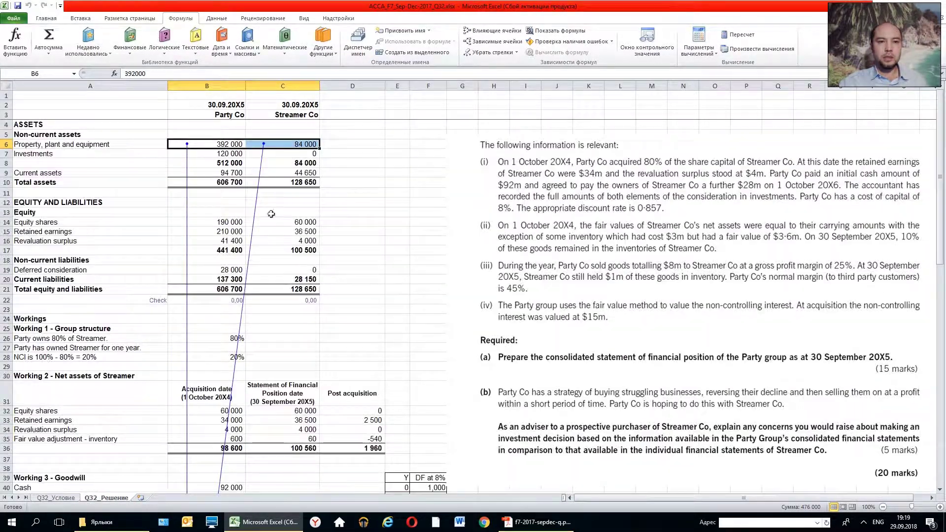
left_click(231, 155)
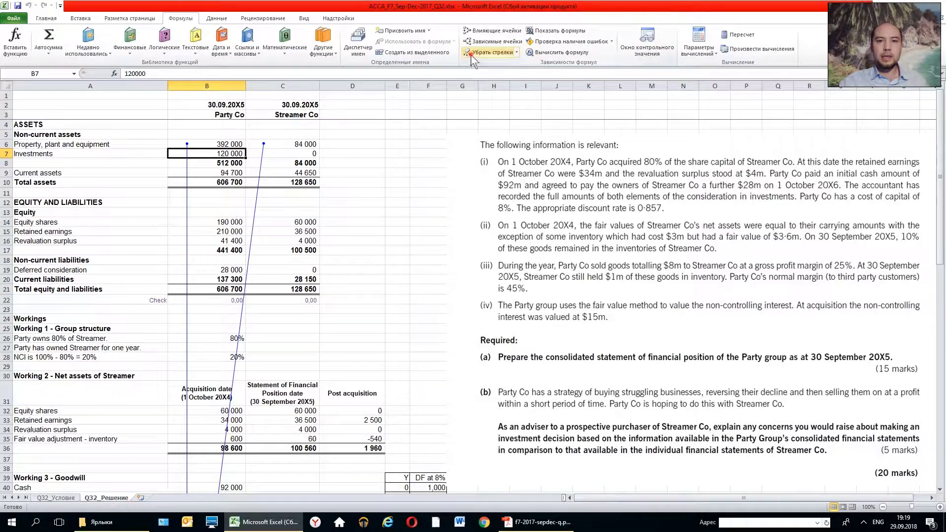
Step: Clear the old tracing arrows and review the company headings and Party's Investments figure
left_click(503, 53)
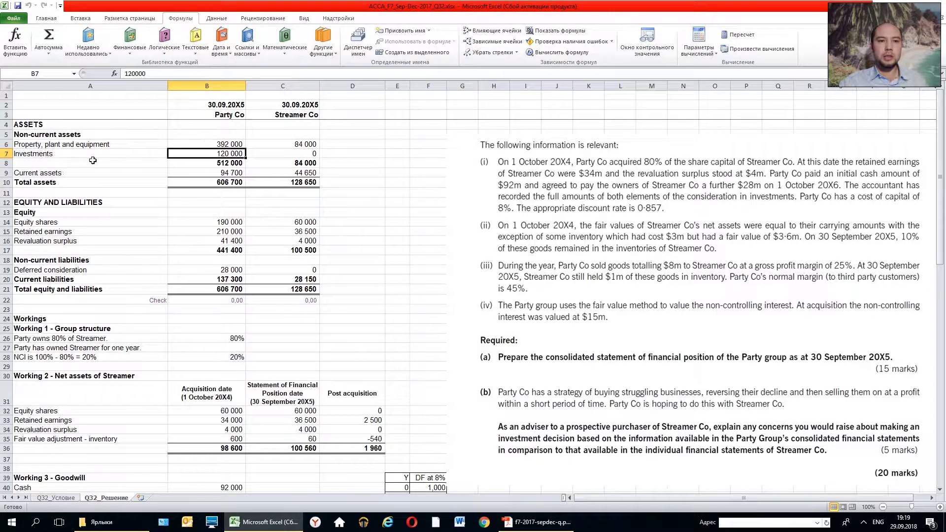
left_click(79, 145)
left_click(214, 115)
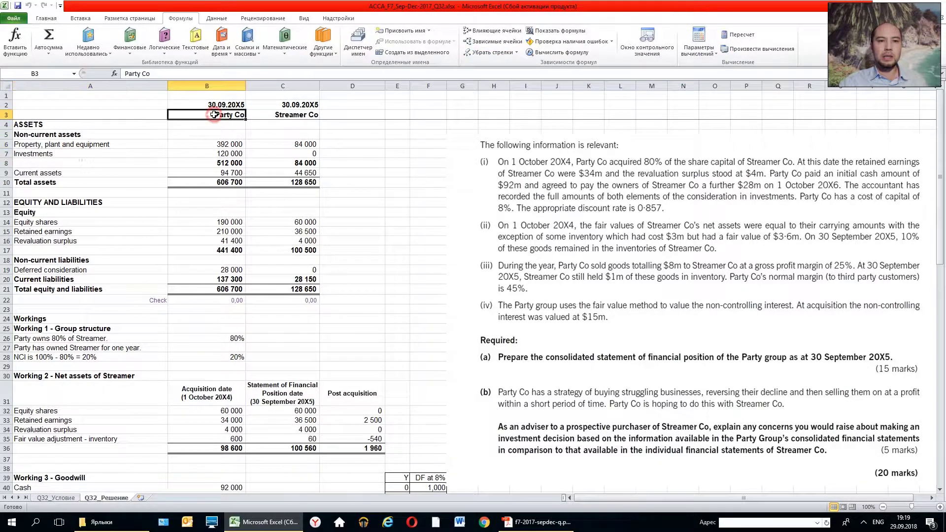
left_click(292, 110, "shift")
left_click(226, 153)
Step: Compare Party's 120 000 Investments with the consolidated Investments formula
scroll(226, 154, "down", 9)
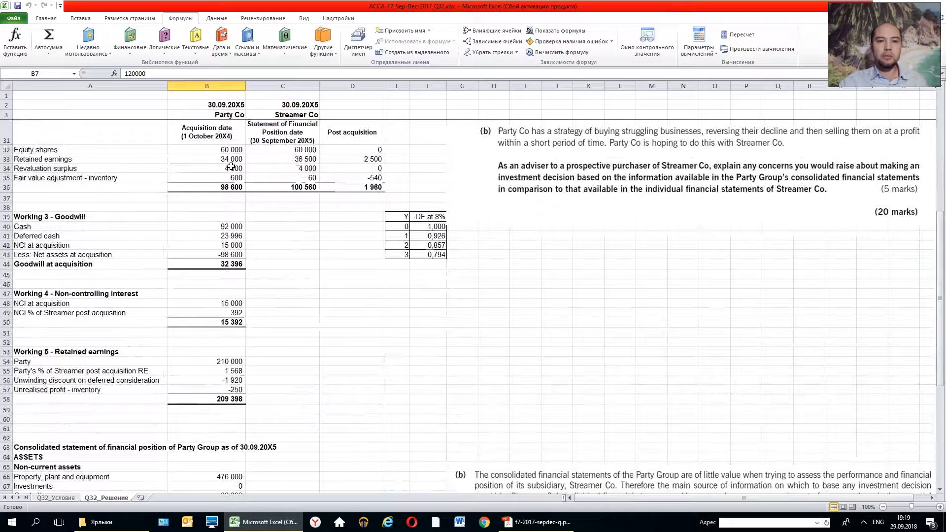
scroll(229, 160, "down", 6)
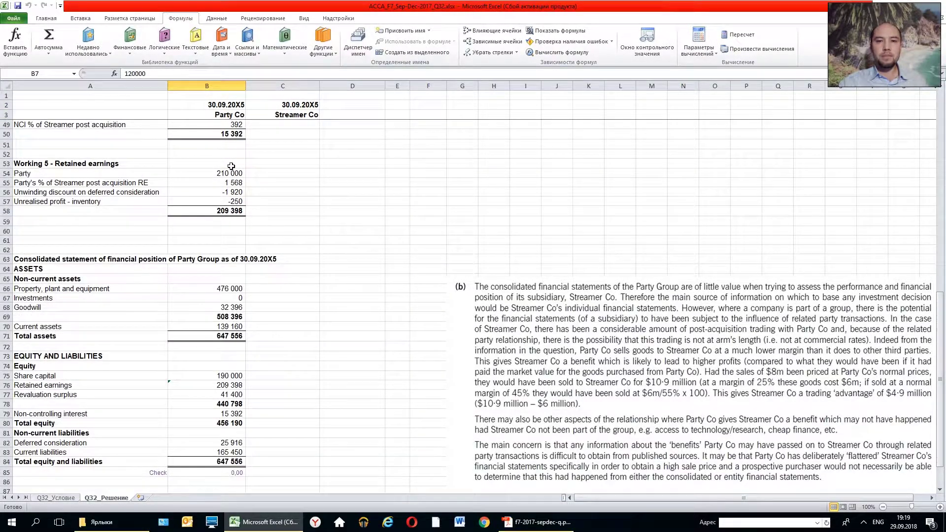
scroll(230, 178, "down", 3)
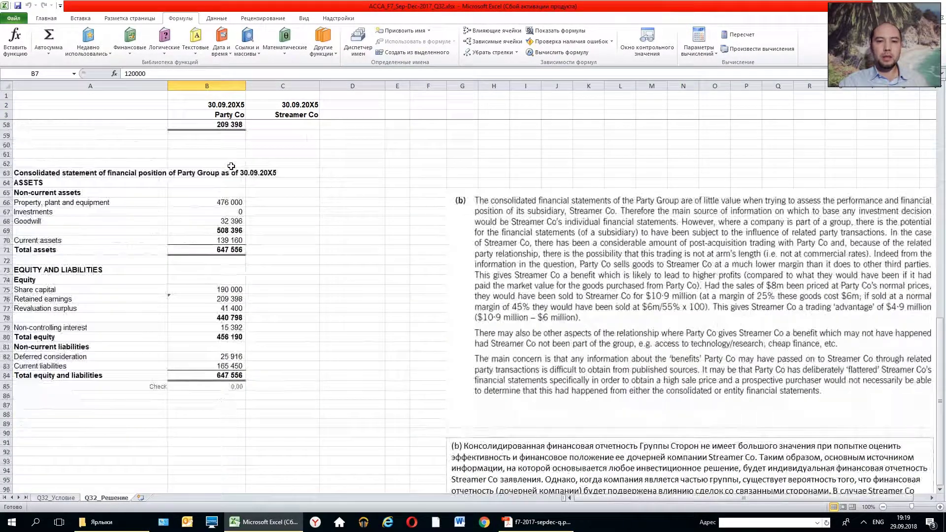
left_click(207, 211)
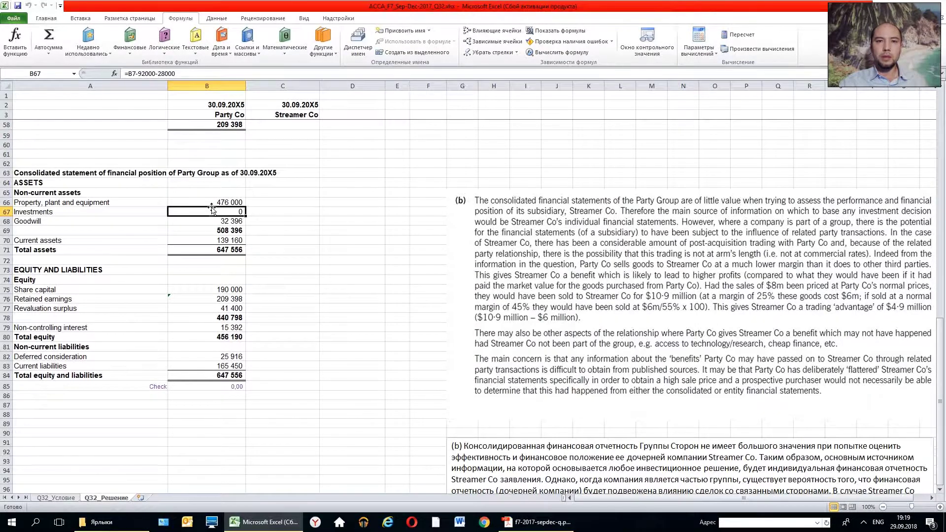
scroll(212, 209, "up", 9)
scroll(211, 209, "up", 9)
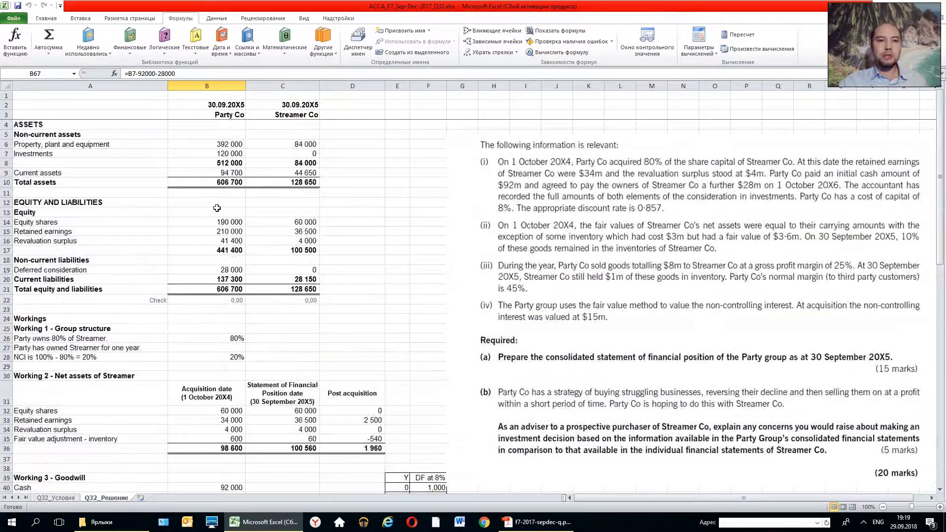
left_click(230, 154)
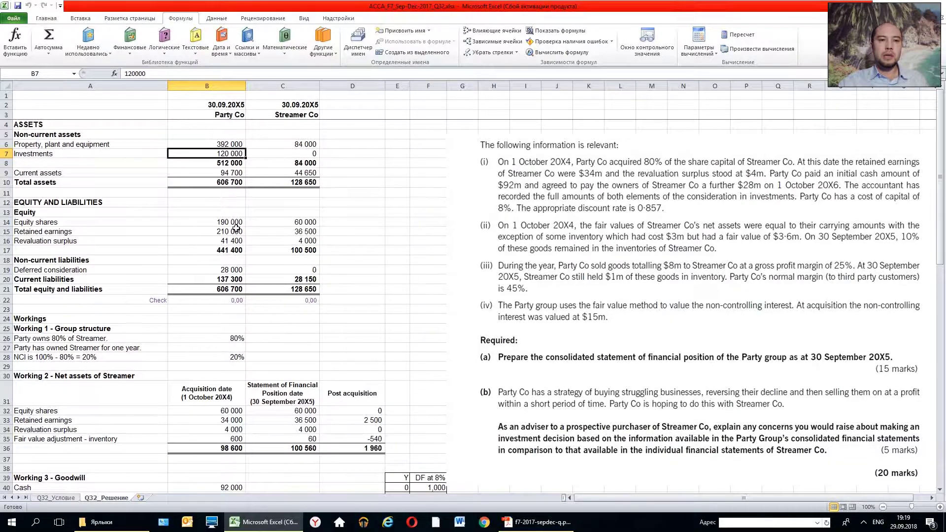
scroll(235, 233, "down", 14)
scroll(236, 228, "down", 5)
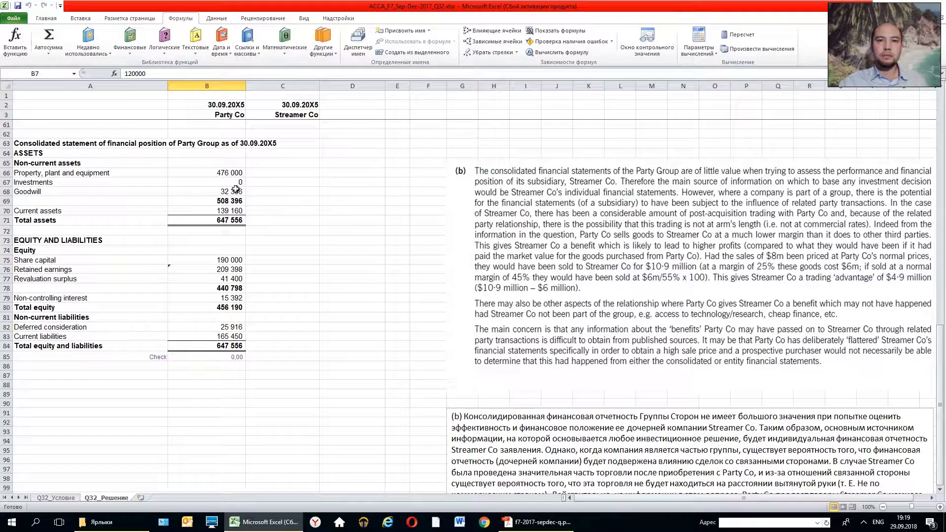
scroll(236, 188, "up", 1)
scroll(235, 188, "up", 9)
scroll(236, 188, "up", 9)
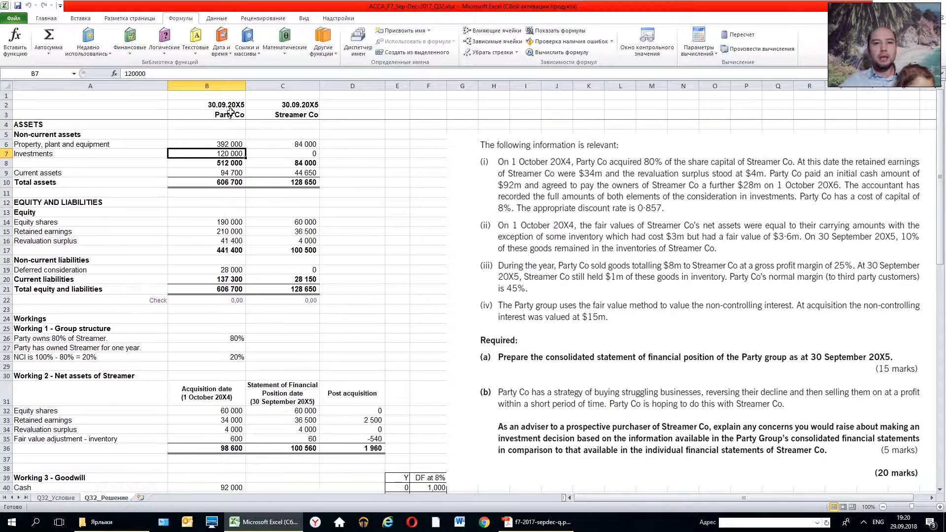
left_click(378, 181)
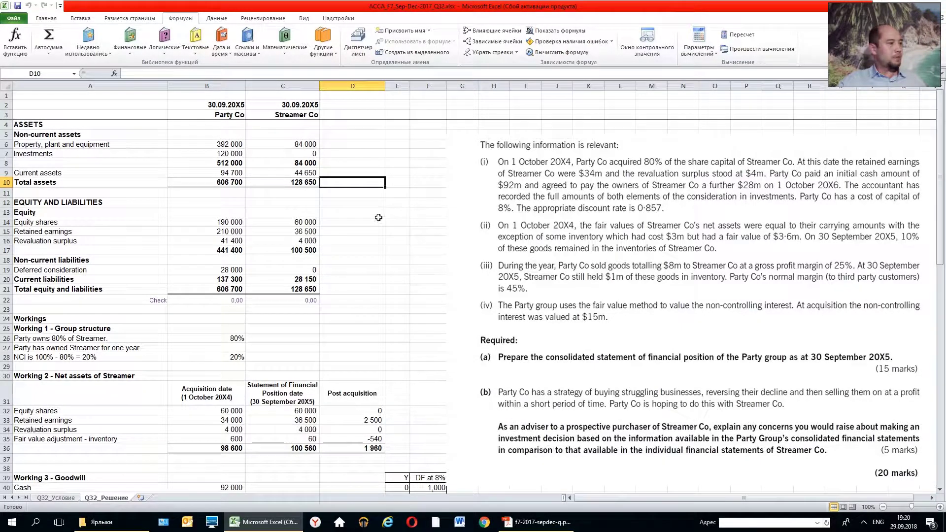
Step: Trace the consolidated Goodwill of 32 396 back to Working 3's goodwill at acquisition (=B44)
scroll(366, 228, "down", 8)
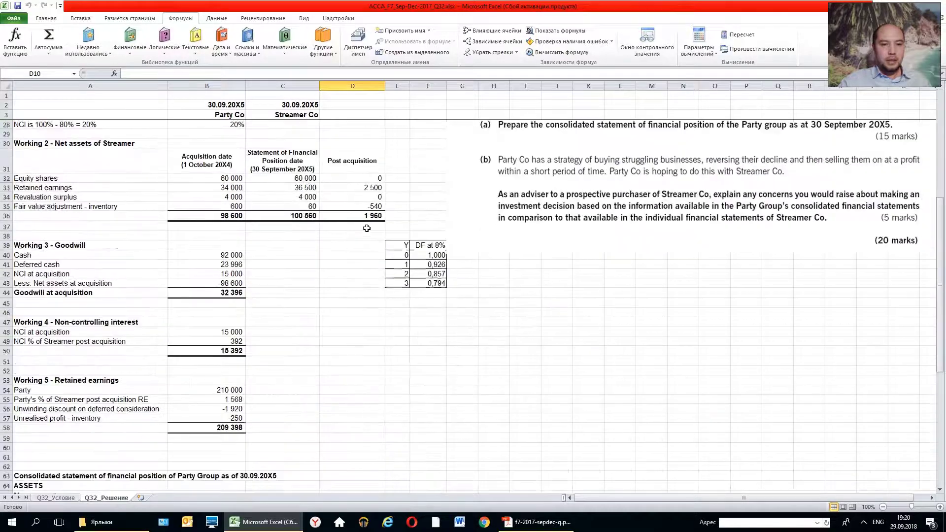
scroll(366, 228, "down", 5)
scroll(367, 228, "down", 1)
scroll(369, 226, "down", 5)
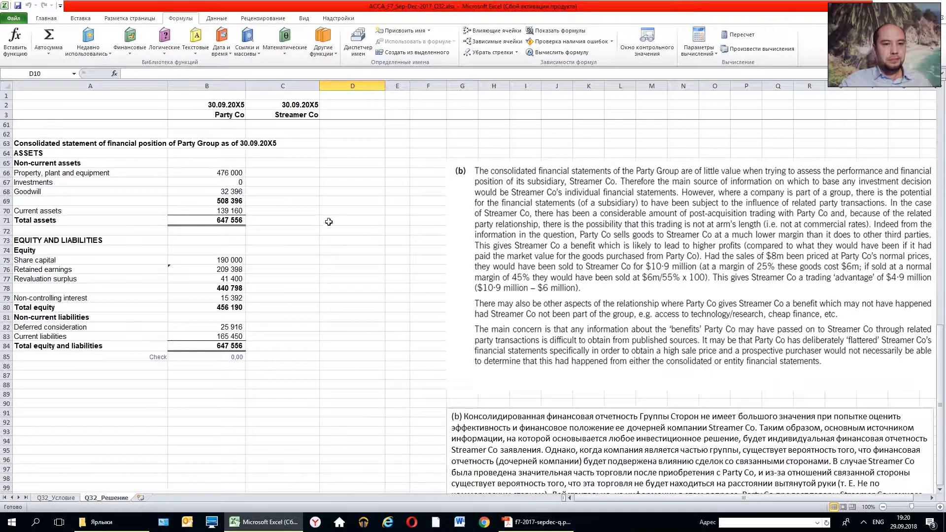
left_click(217, 188)
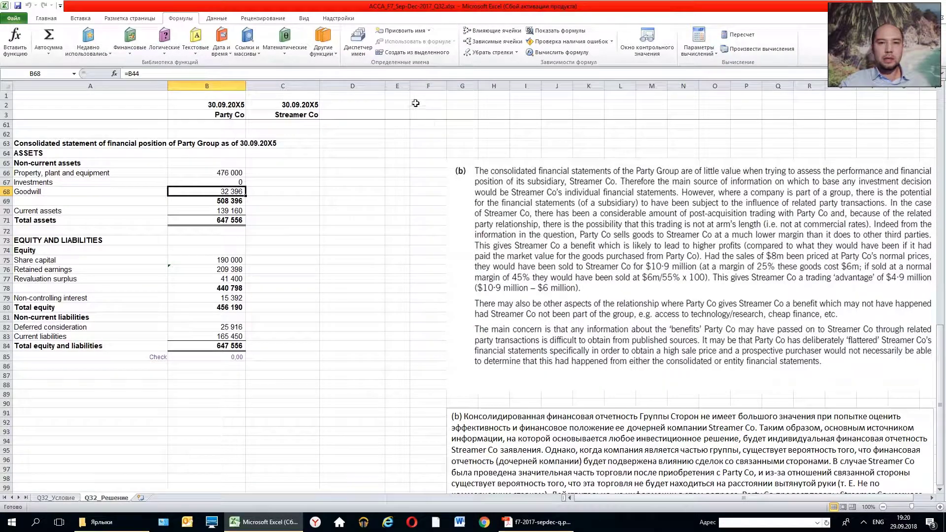
left_click(497, 31)
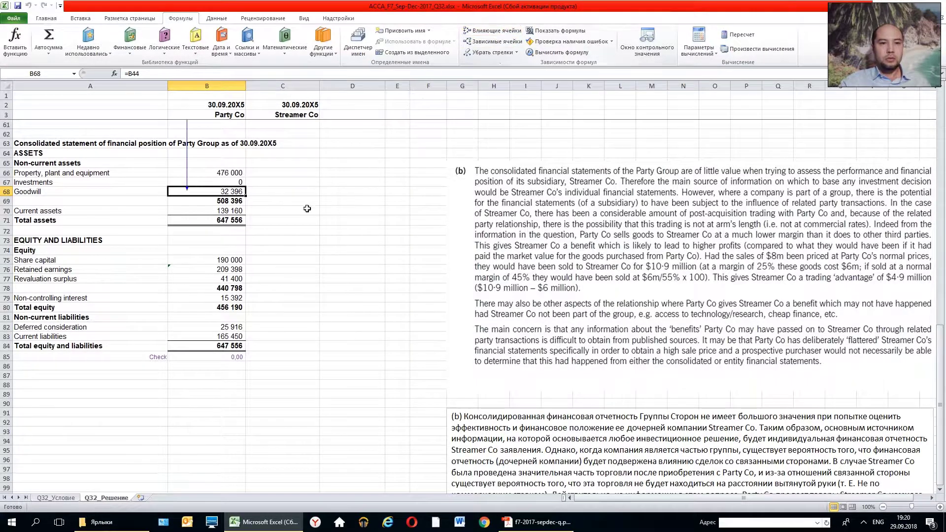
scroll(299, 221, "up", 6)
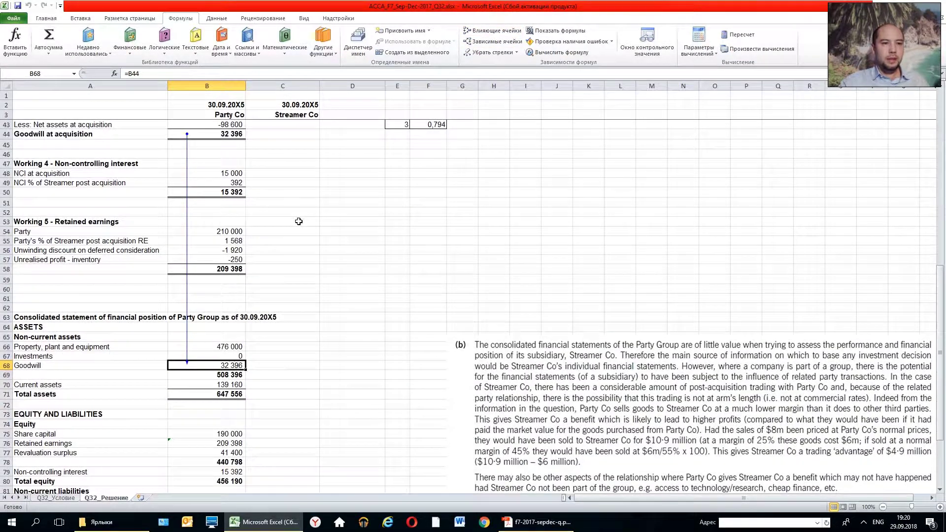
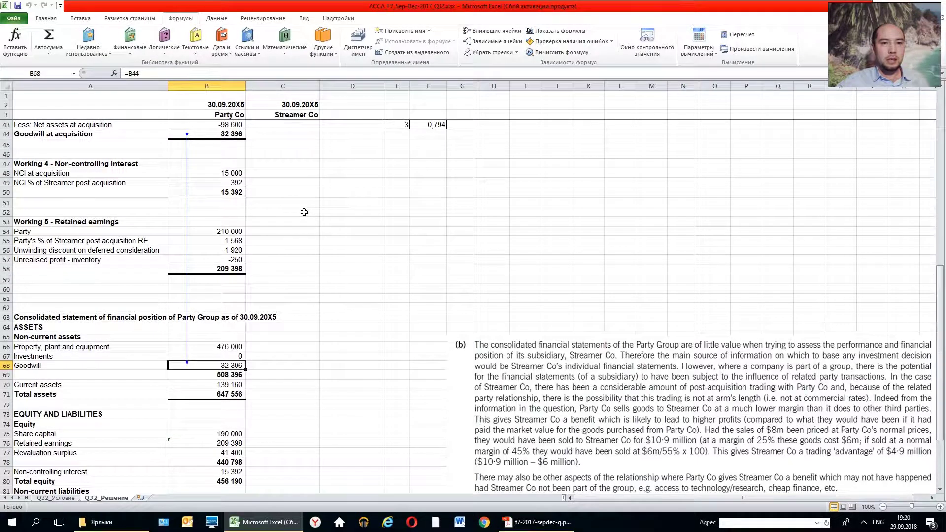
Step: Check the Working 3 goodwill total formula and the statement's goodwill line
scroll(304, 212, "up", 2)
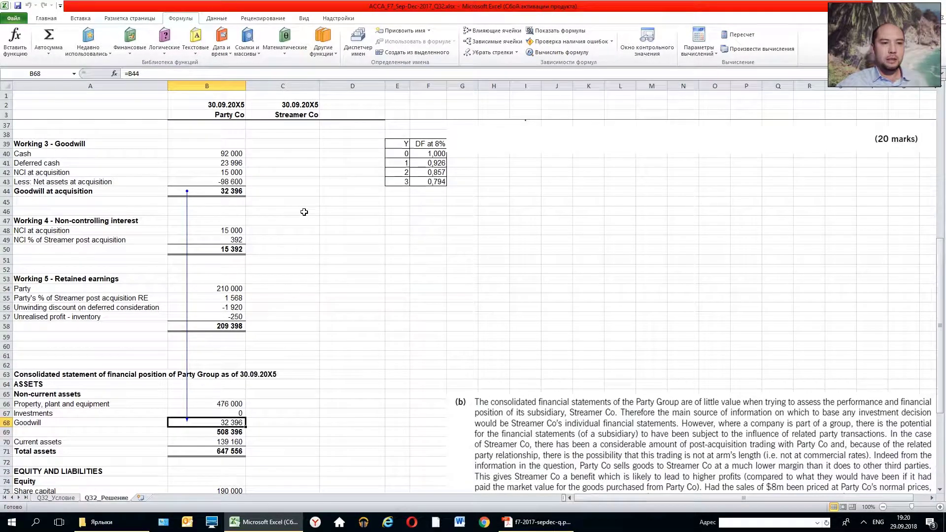
left_click(239, 192)
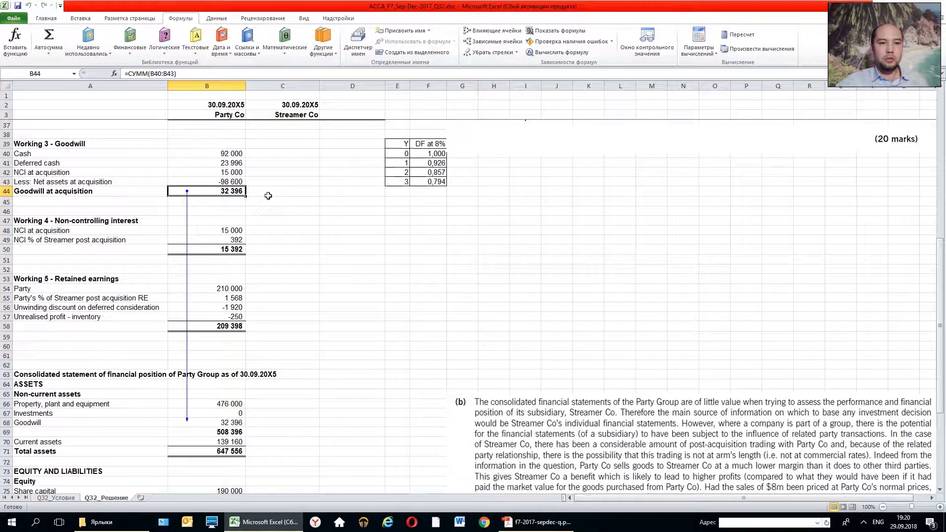
scroll(567, 323, "down", 7)
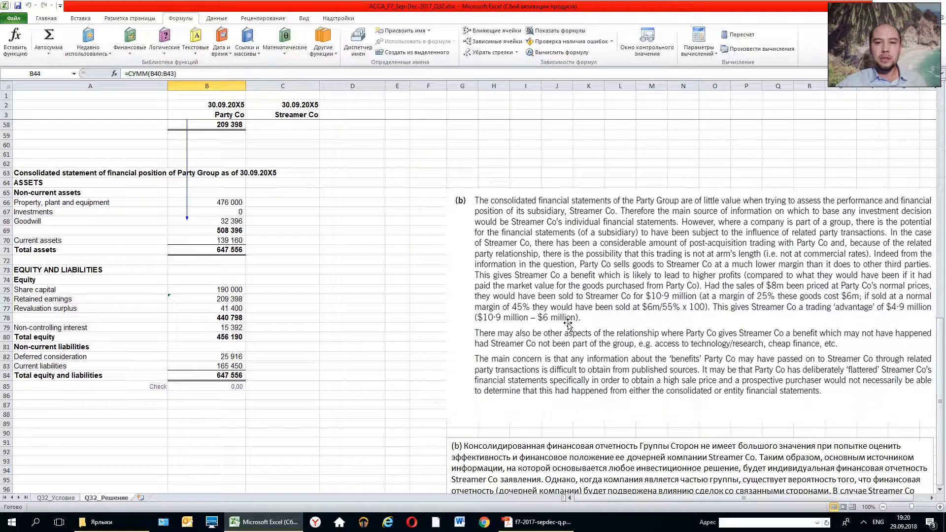
scroll(567, 323, "up", 8)
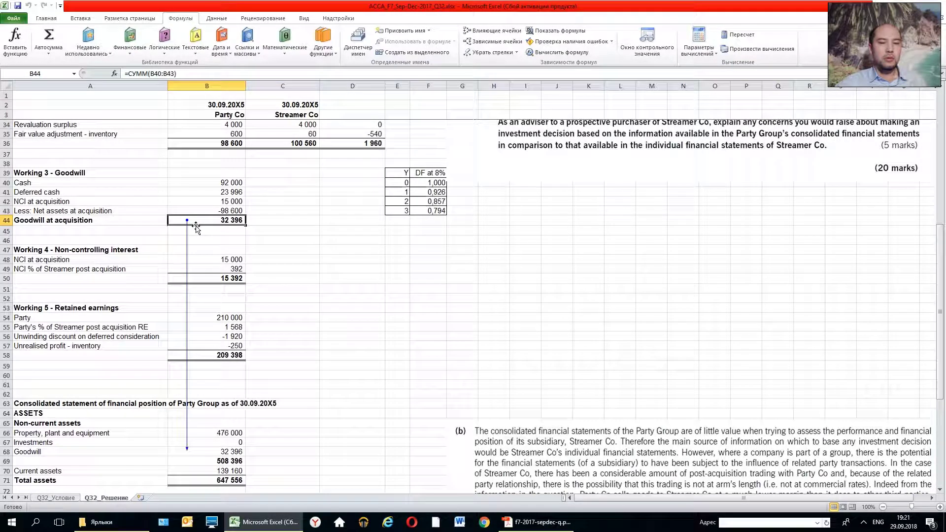
left_click(237, 452)
Step: Sum the three non-current asset figures and verify the non-current assets subtotal formula
scroll(329, 409, "down", 6)
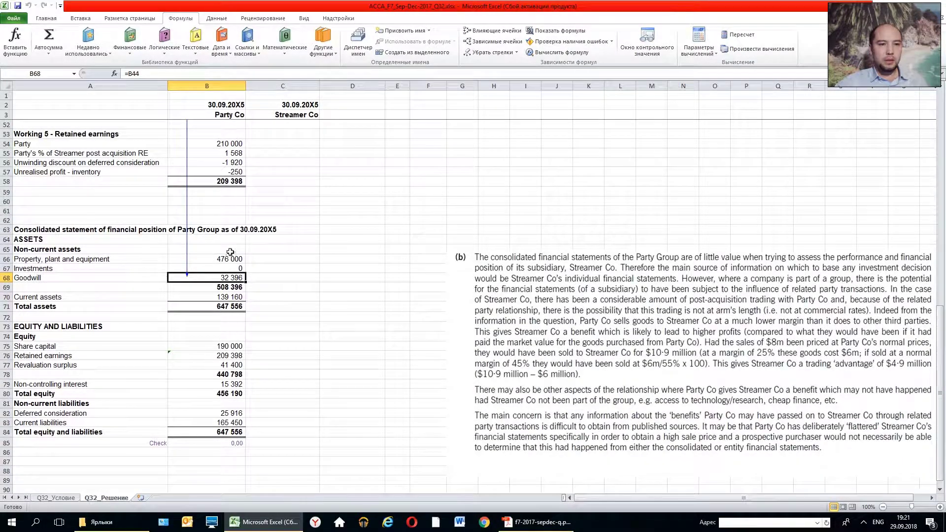
left_click_drag(227, 256, 229, 277)
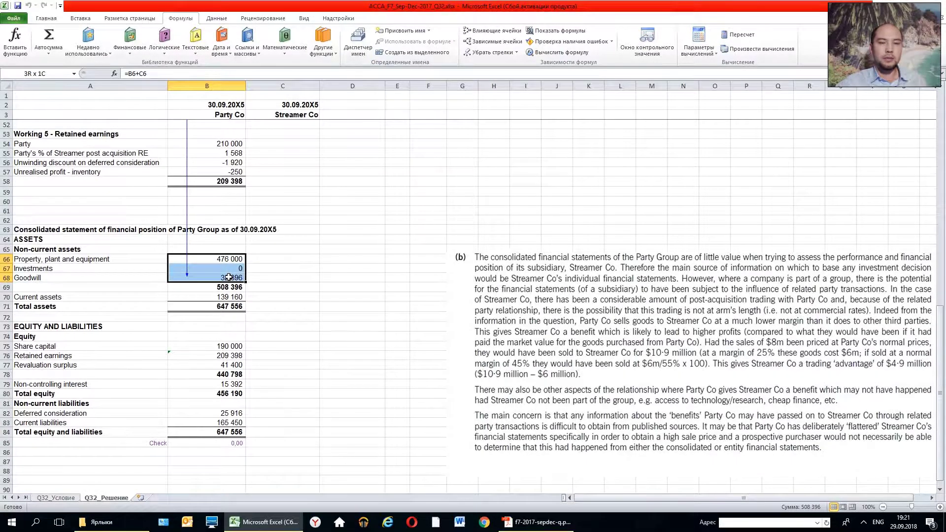
left_click(238, 286)
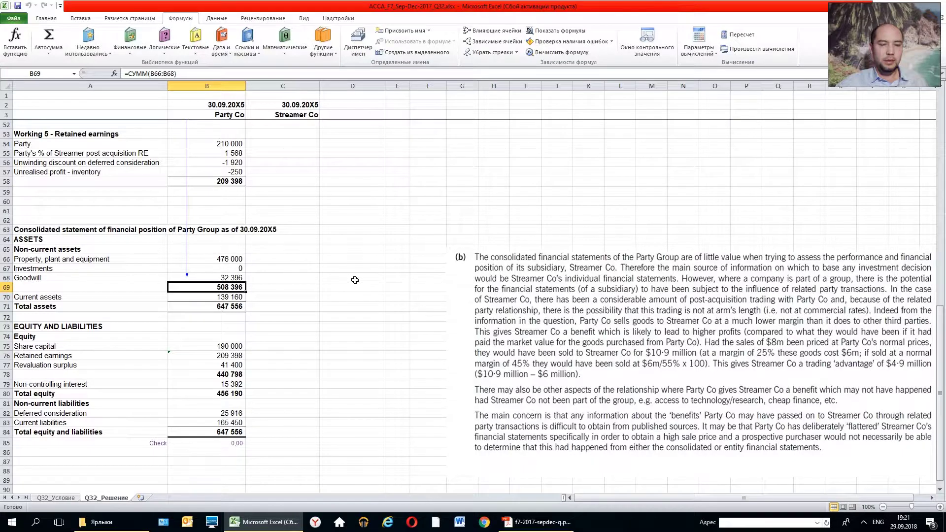
left_click(229, 296)
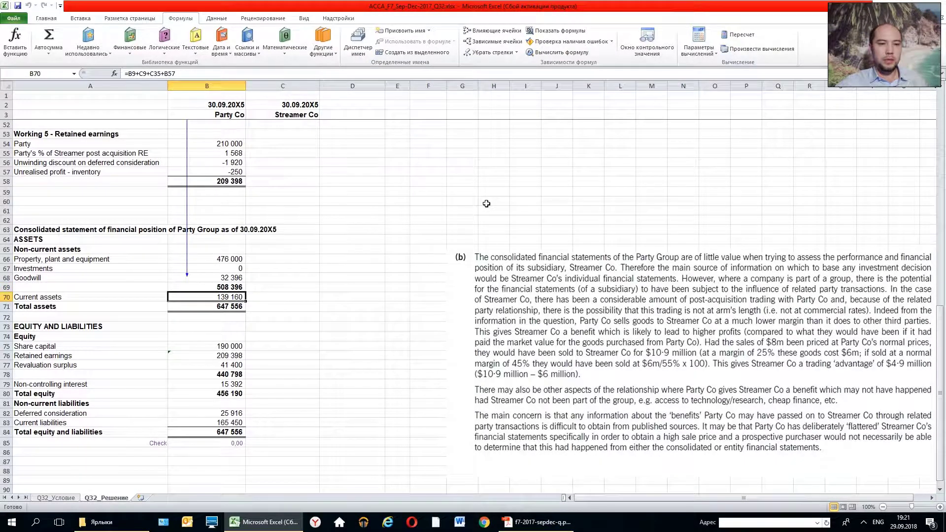
Step: Swap the goodwill arrow for Current assets precedent arrows and follow them through the workings
left_click(489, 50)
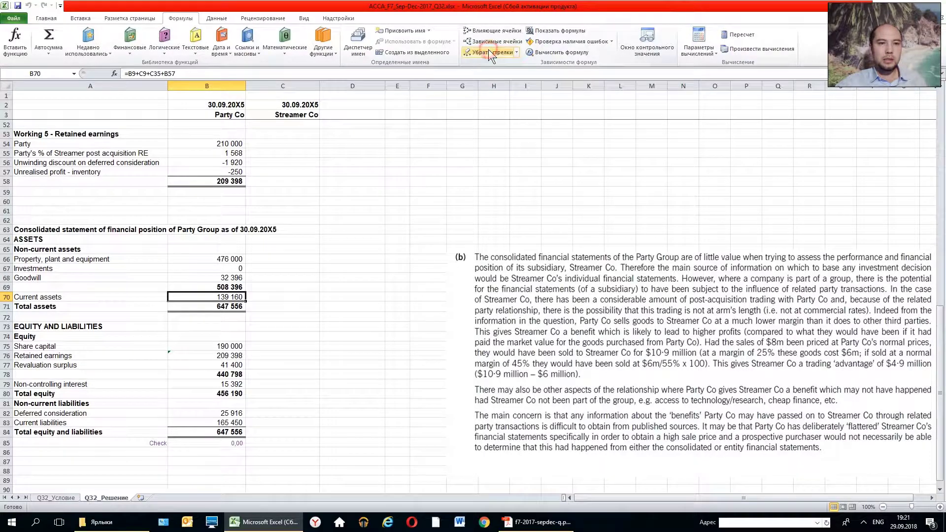
left_click(493, 30)
scroll(288, 243, "up", 9)
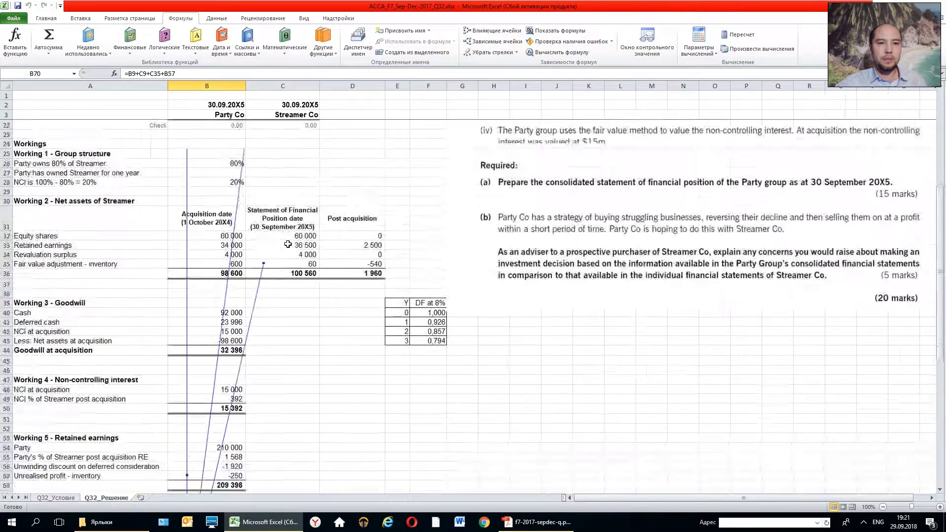
scroll(291, 239, "up", 7)
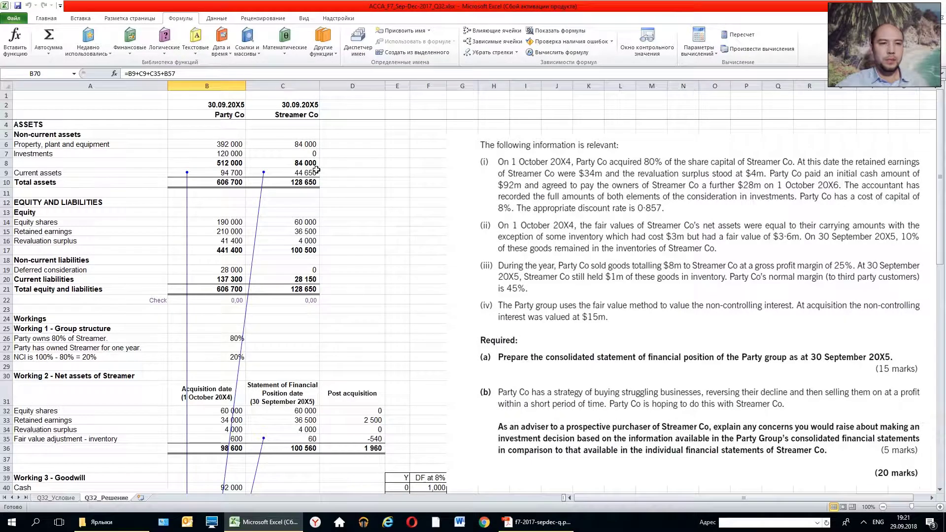
scroll(315, 170, "down", 3)
scroll(330, 279, "down", 2)
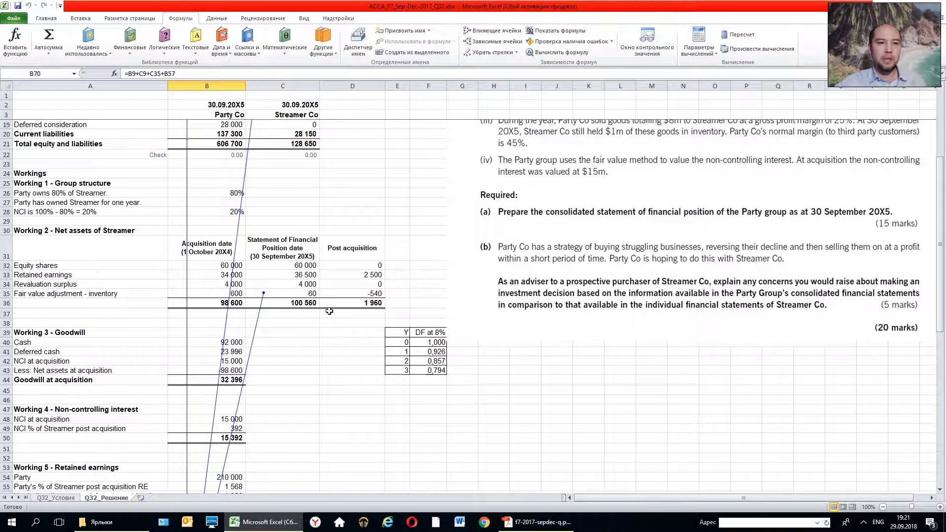
scroll(329, 311, "down", 6)
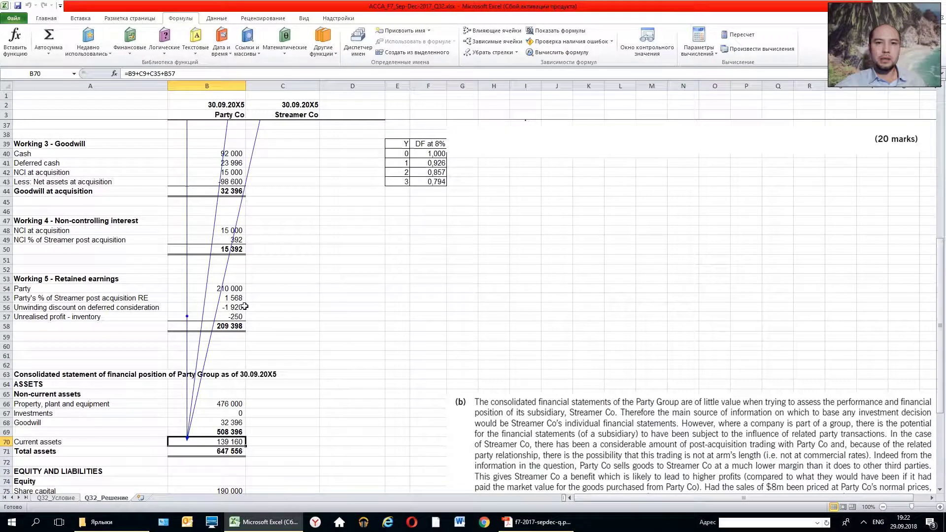
scroll(275, 322, "up", 11)
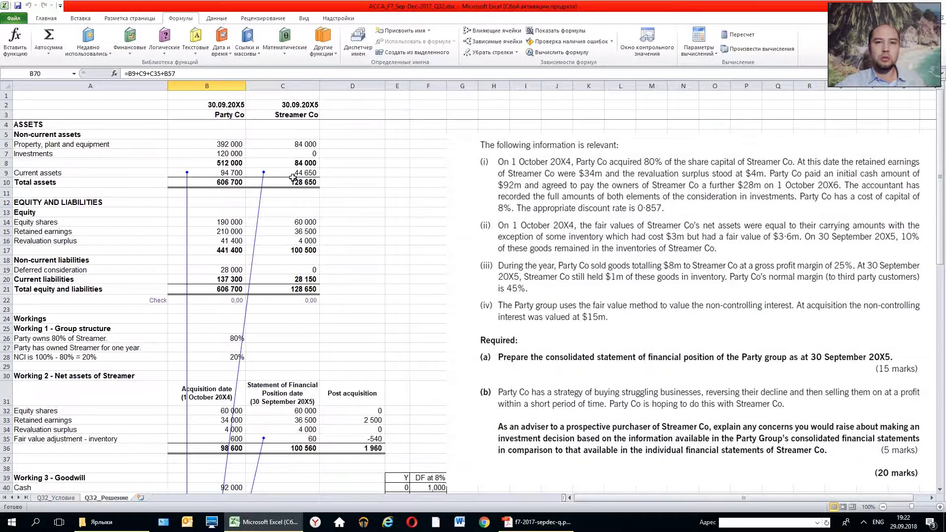
scroll(292, 182, "down", 9)
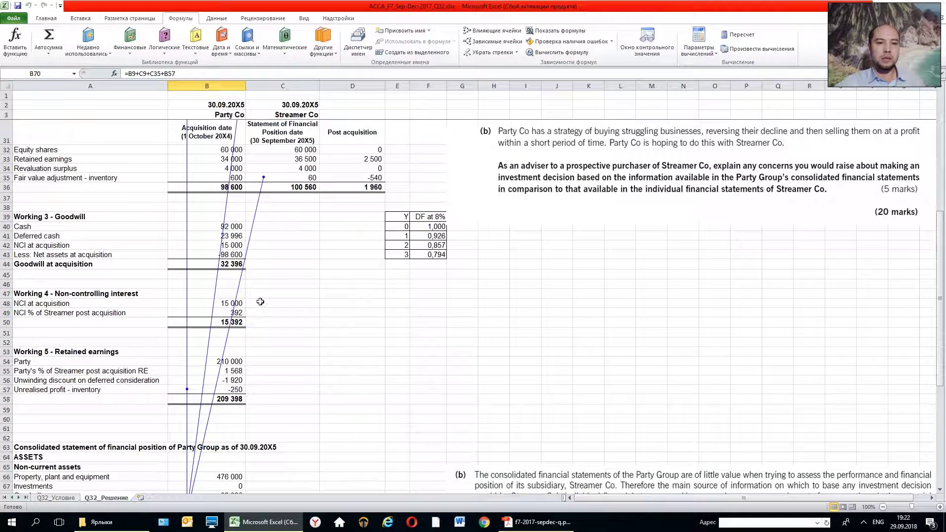
scroll(258, 371, "down", 3)
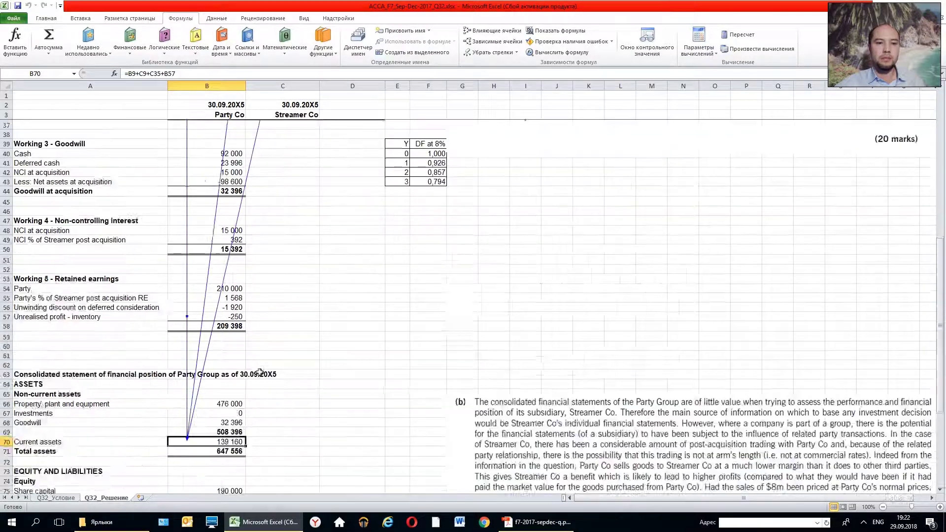
scroll(259, 371, "down", 4)
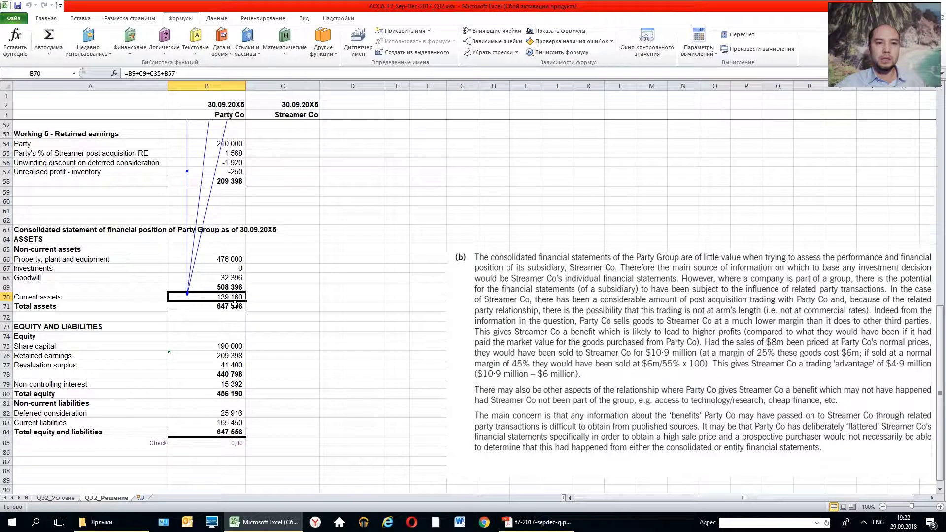
scroll(234, 304, "up", 6)
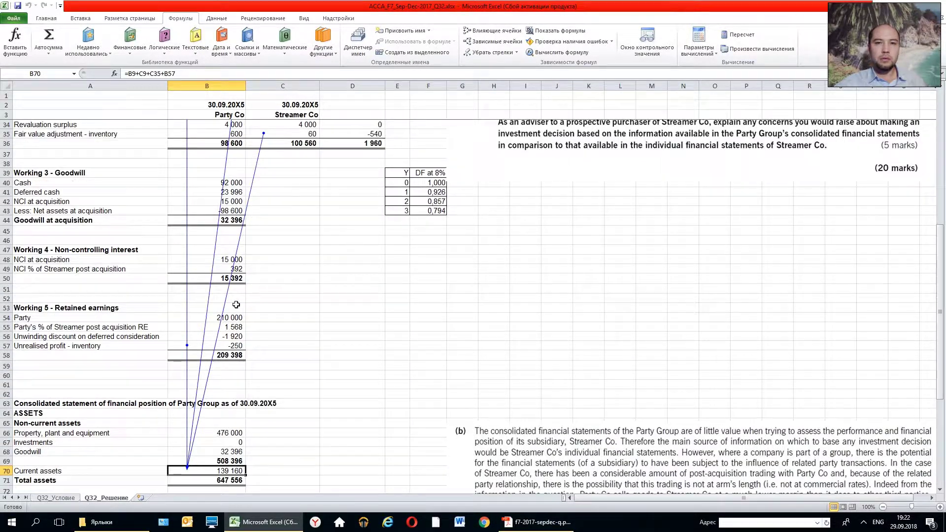
scroll(236, 304, "up", 6)
scroll(236, 305, "up", 4)
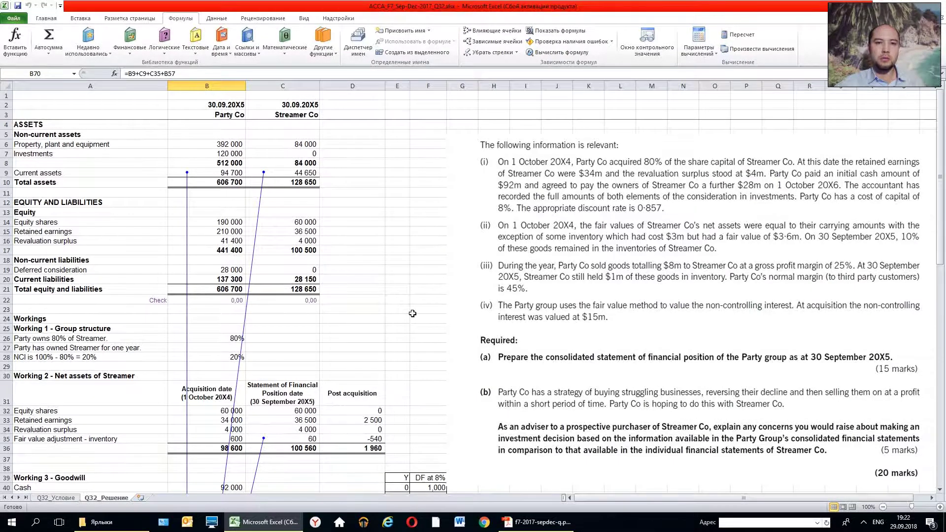
scroll(412, 313, "down", 7)
scroll(412, 314, "down", 7)
Step: Trace Total assets back to its non-current and current asset subtotals
scroll(413, 313, "down", 5)
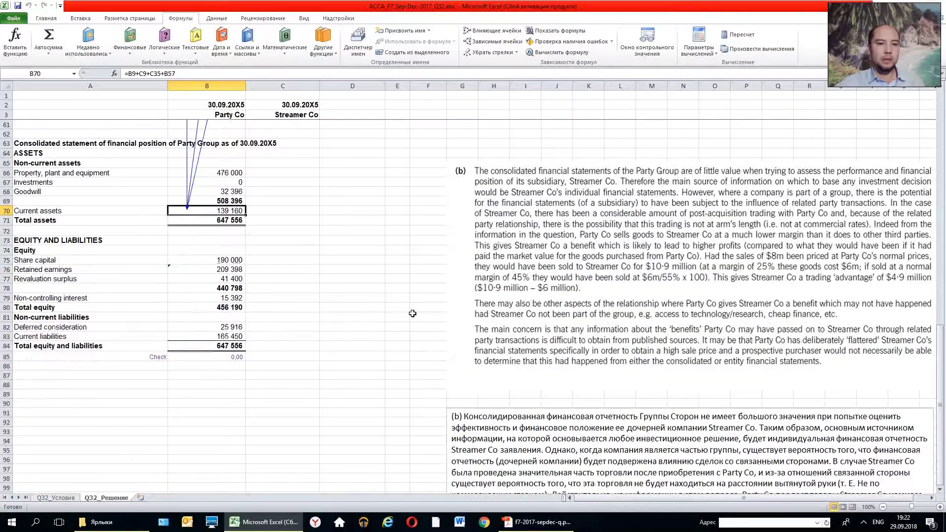
left_click(203, 219)
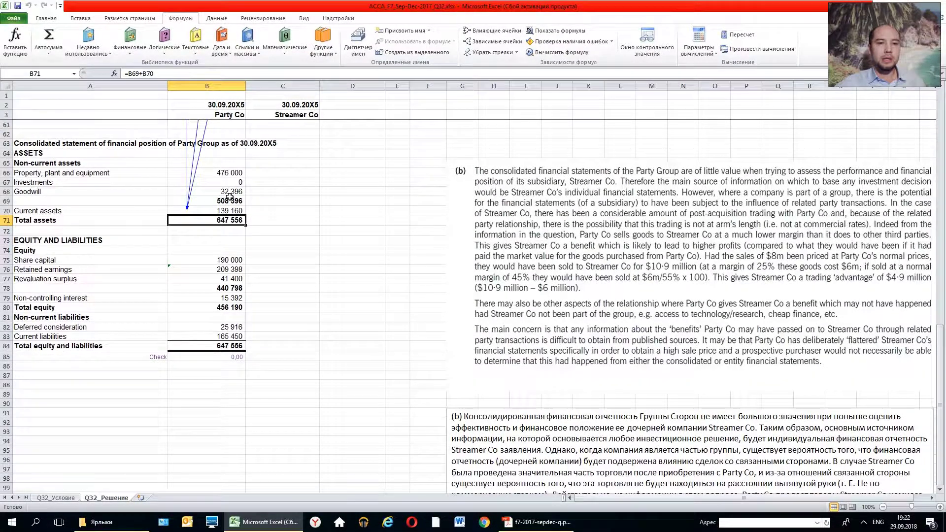
left_click(490, 52)
left_click(502, 30)
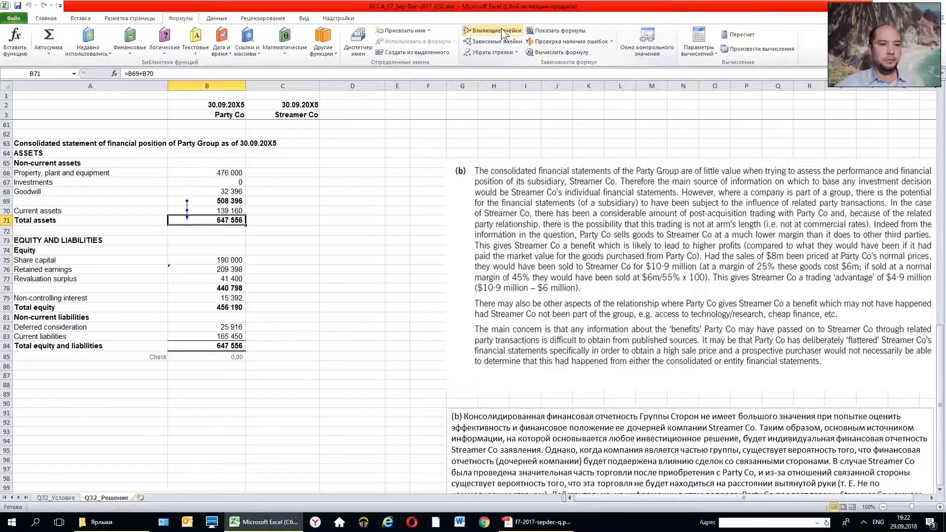
Step: Select the equity and liabilities block and pick the Share capital figure
left_click(302, 252)
left_click_drag(78, 240, 82, 382)
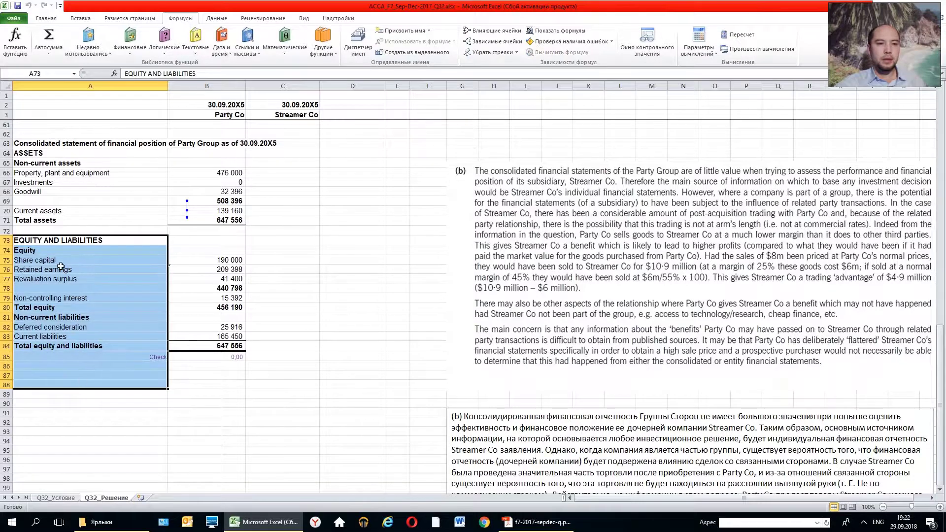
left_click(59, 251)
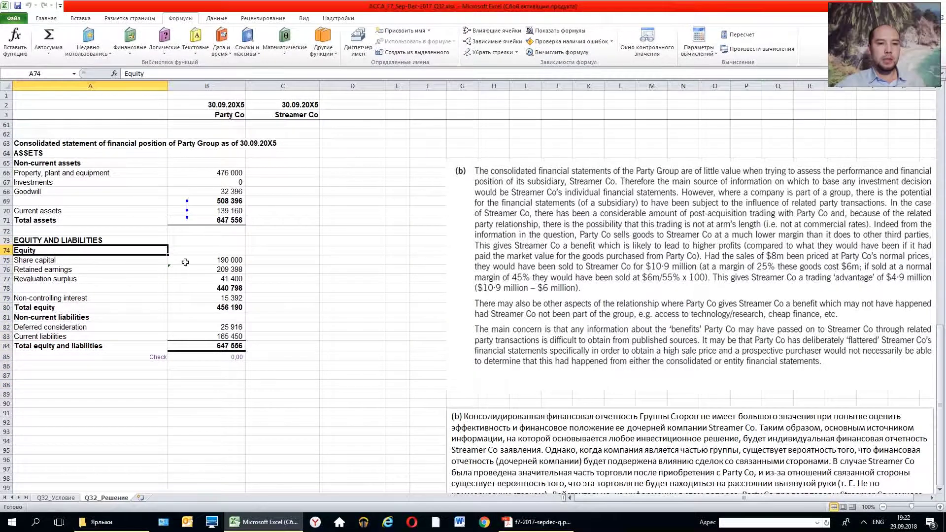
left_click(205, 261)
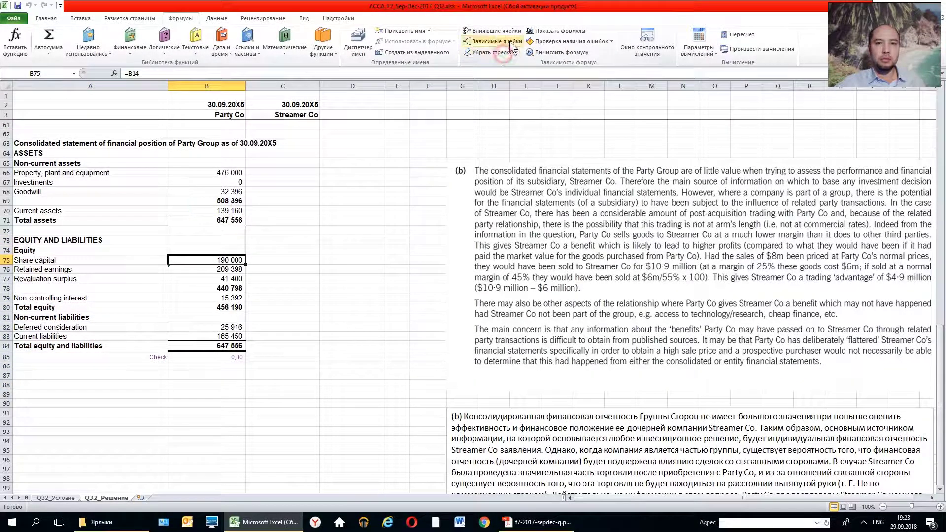
Step: Trace group Share capital back to Party Co's equity shares figure
left_click(492, 30)
scroll(344, 194, "up", 6)
scroll(343, 194, "up", 8)
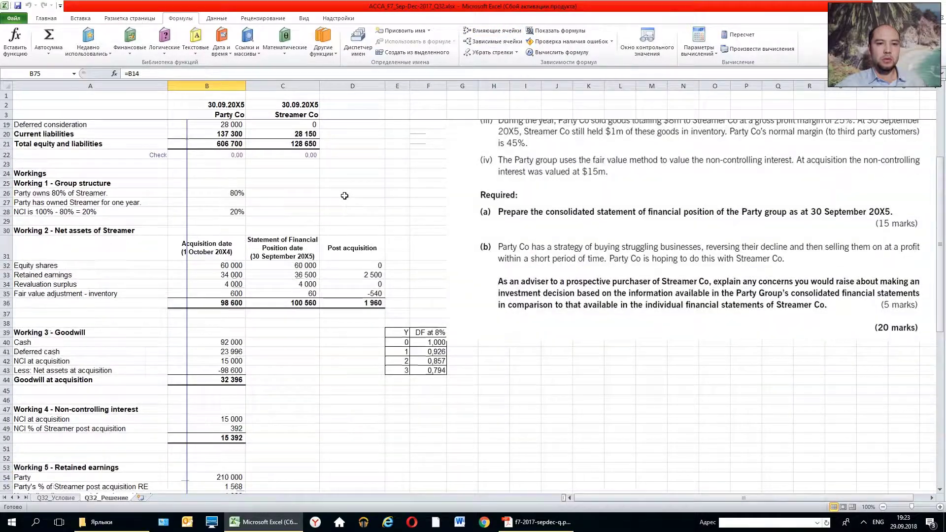
scroll(343, 195, "up", 5)
left_click(232, 223)
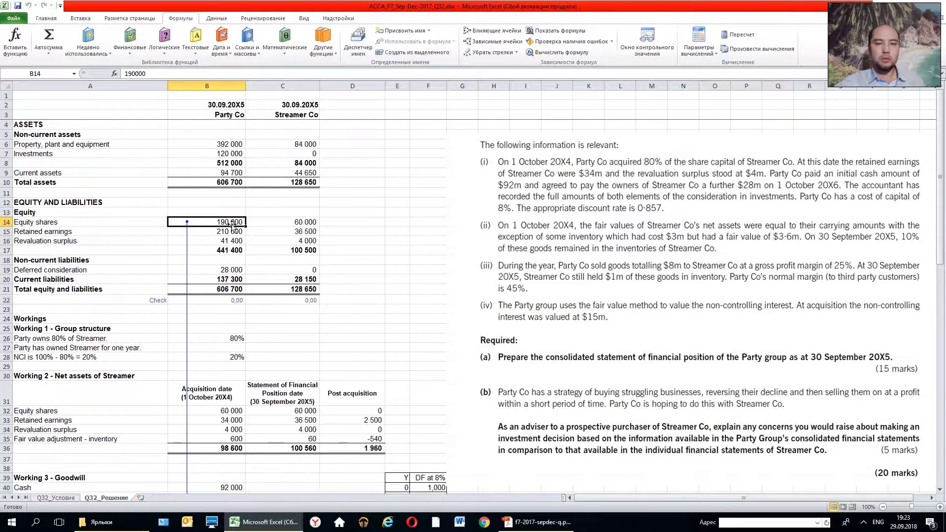
scroll(233, 227, "down", 9)
scroll(232, 225, "down", 7)
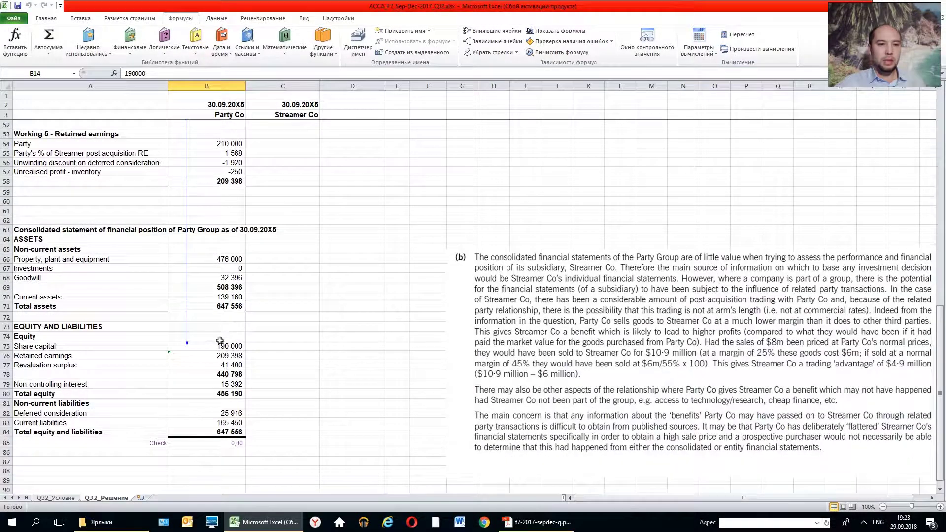
Step: Trace group Retained earnings back to Working 5
left_click(209, 353)
left_click(471, 53)
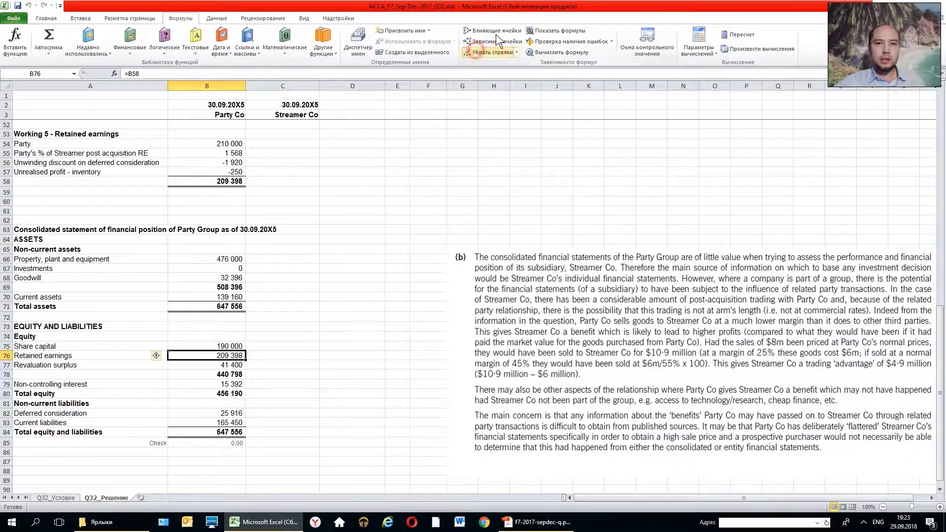
left_click(496, 32)
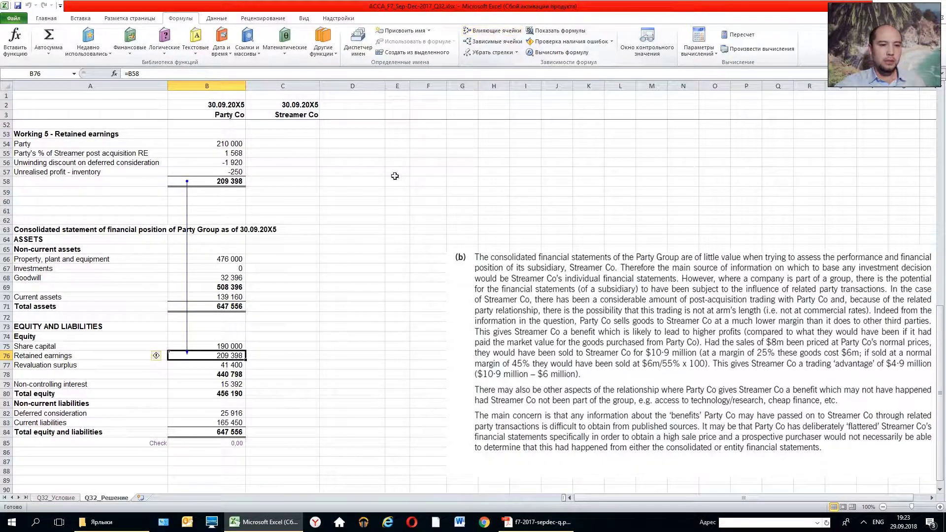
Step: Trace the 41 400 revaluation surplus to Party Co and check its equity total of 441 400
left_click(243, 365)
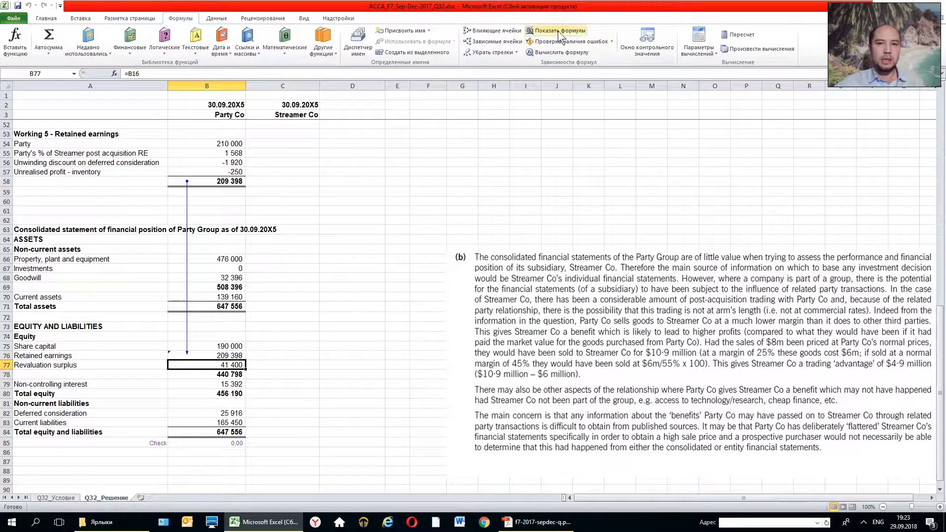
left_click(484, 53)
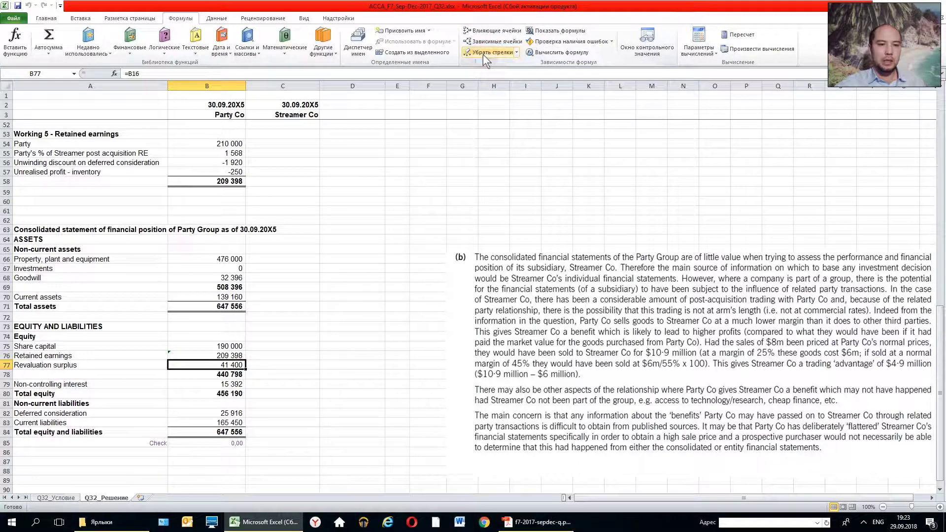
left_click(492, 30)
scroll(383, 184, "up", 12)
scroll(382, 184, "up", 4)
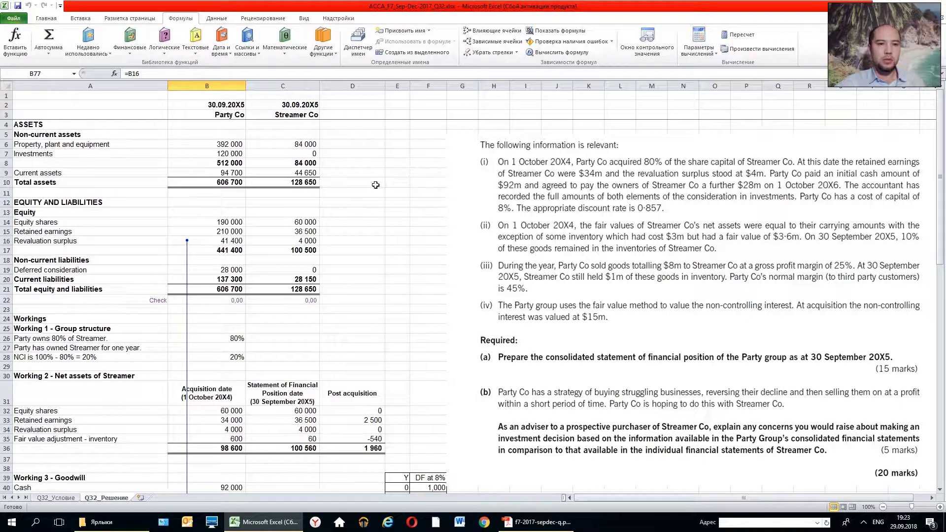
left_click_drag(235, 217, 232, 239)
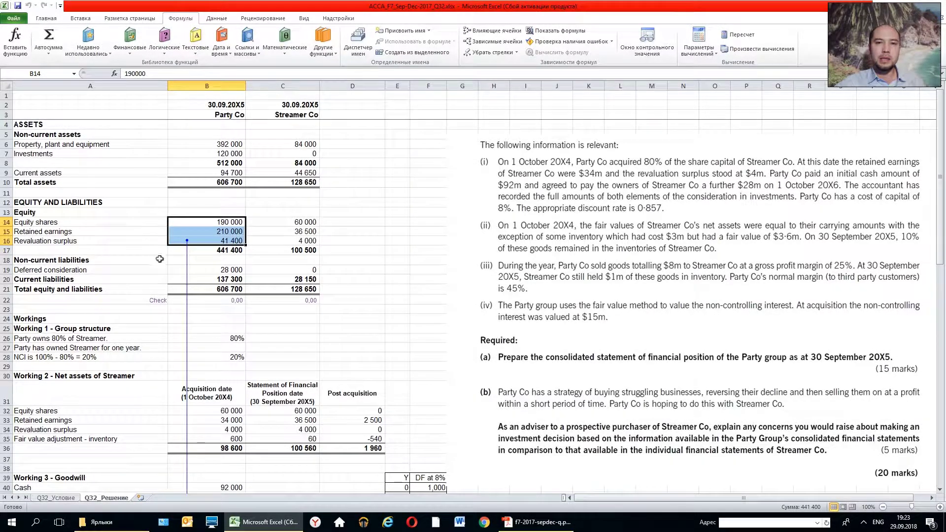
Step: Inspect the equity subtotal and confirm non-controlling interest links to Working 4 (=B50)
scroll(160, 259, "down", 13)
scroll(188, 275, "down", 4)
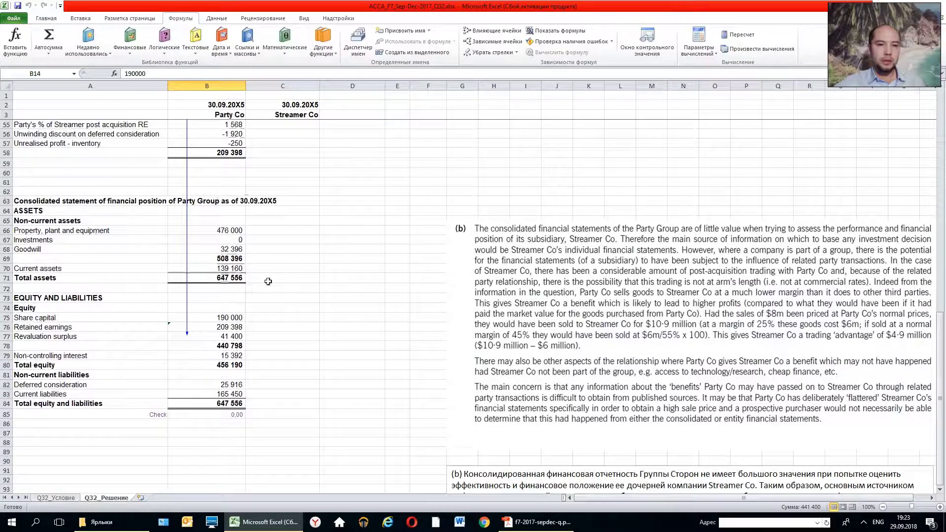
left_click(224, 346)
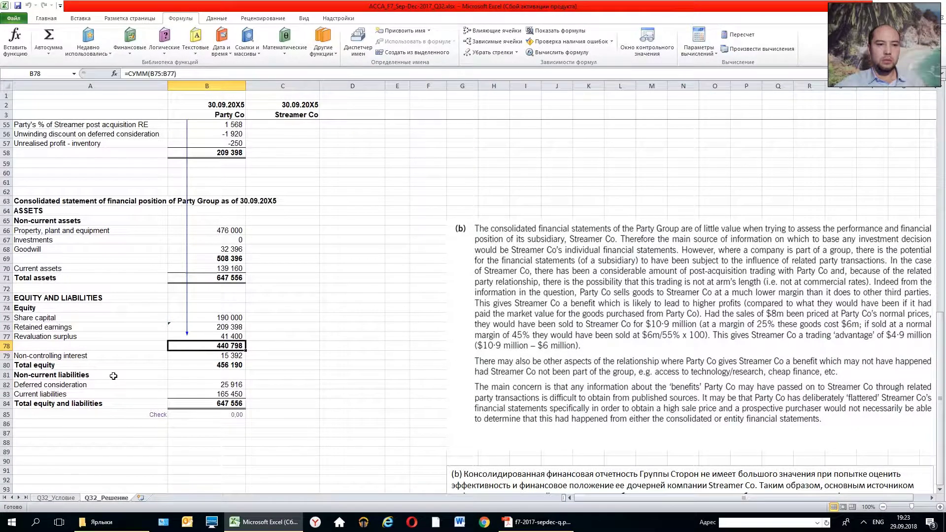
left_click(208, 355)
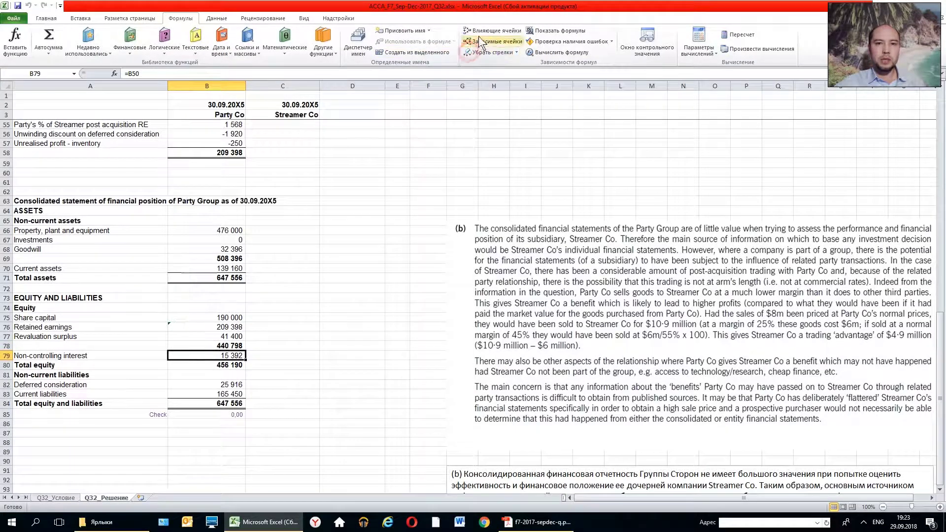
Step: Trace total equity and confirm 440 798 plus 15 392 NCI equals 456 190
scroll(374, 188, "up", 7)
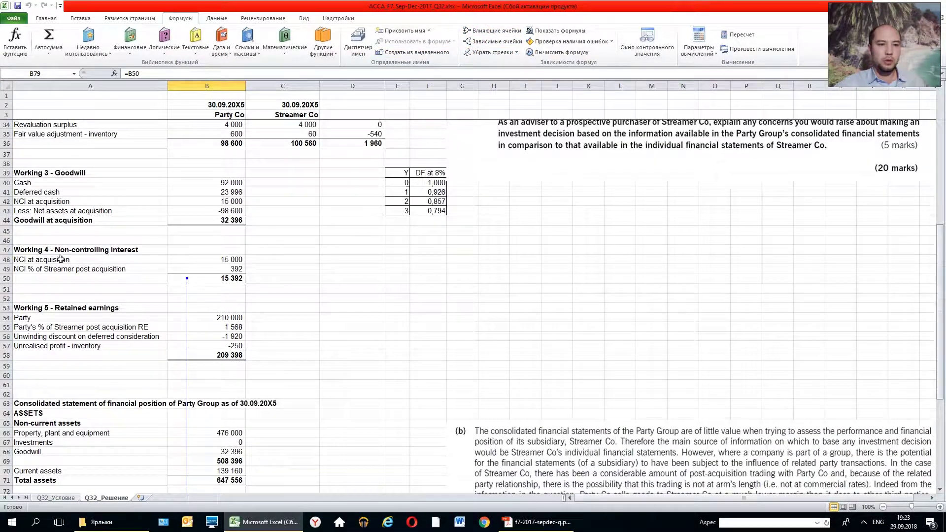
scroll(253, 286, "down", 15)
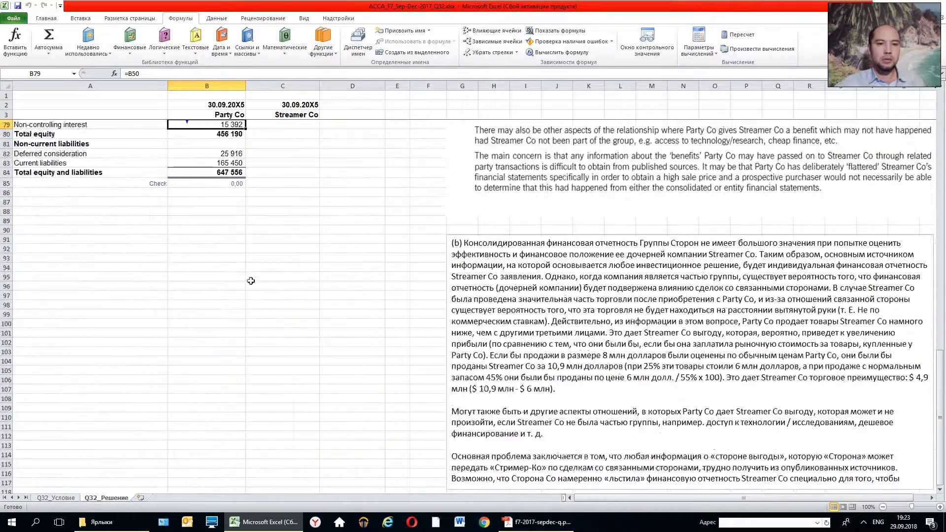
scroll(251, 279, "up", 4)
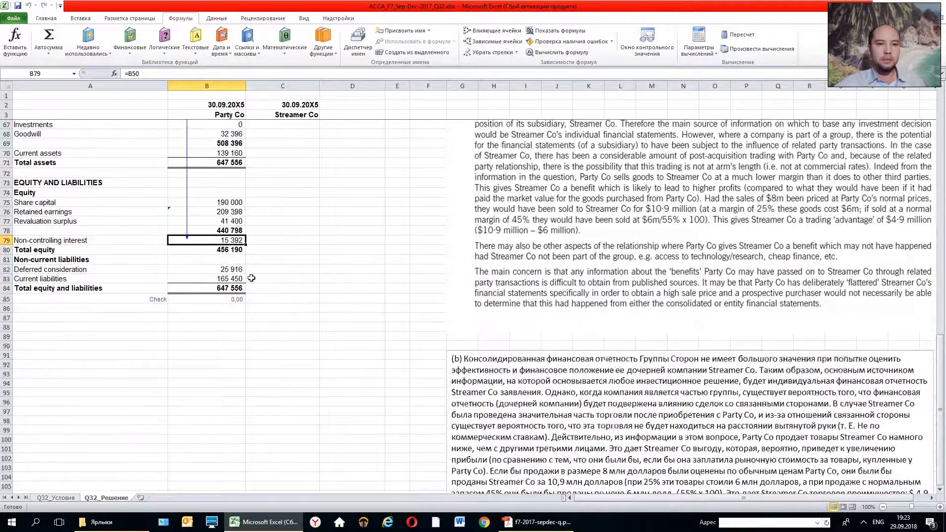
left_click(220, 249)
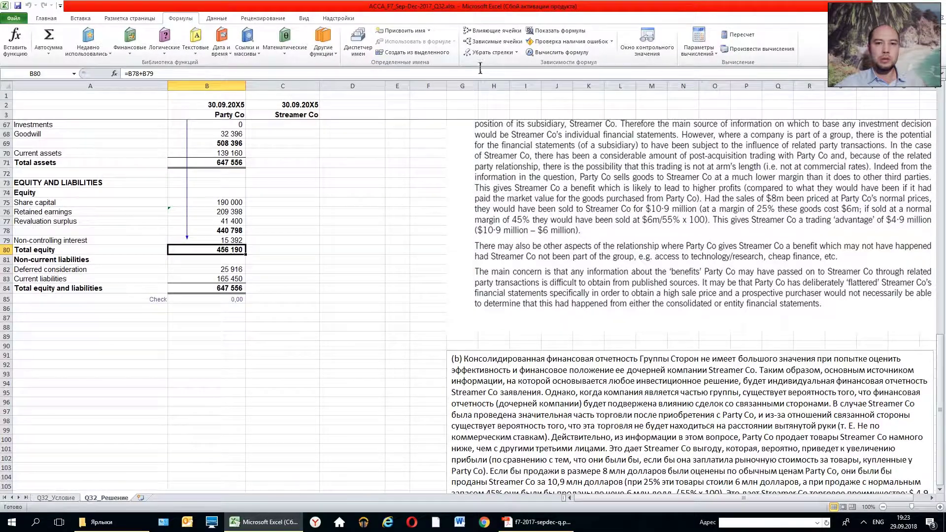
left_click(493, 53)
left_click(498, 30)
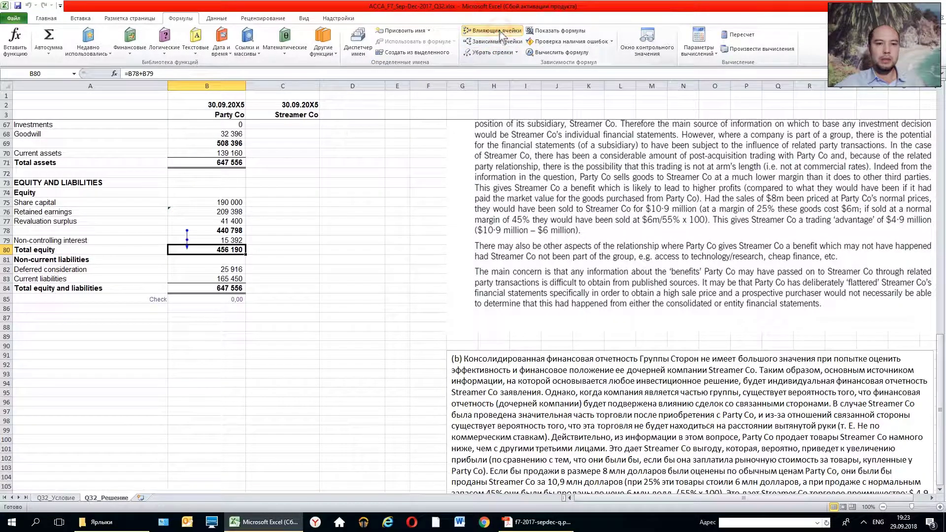
left_click(487, 52)
left_click_drag(229, 229, 229, 236)
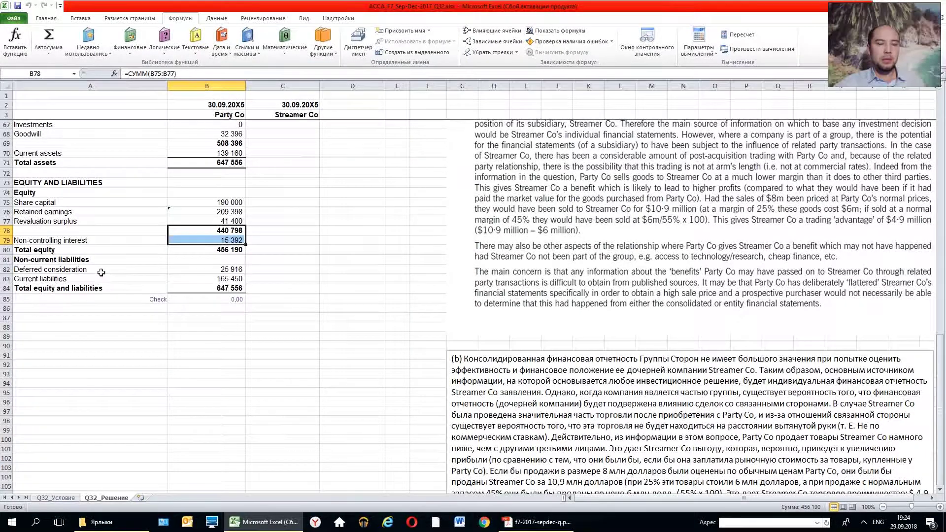
left_click(200, 268)
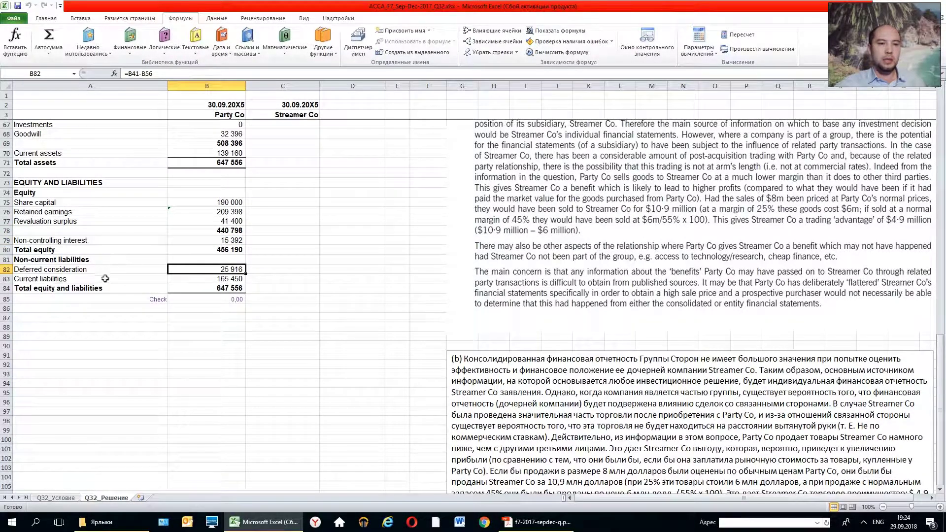
Step: Show precedent arrows for the 25 916 deferred consideration line
left_click(490, 30)
scroll(512, 53, "up", 13)
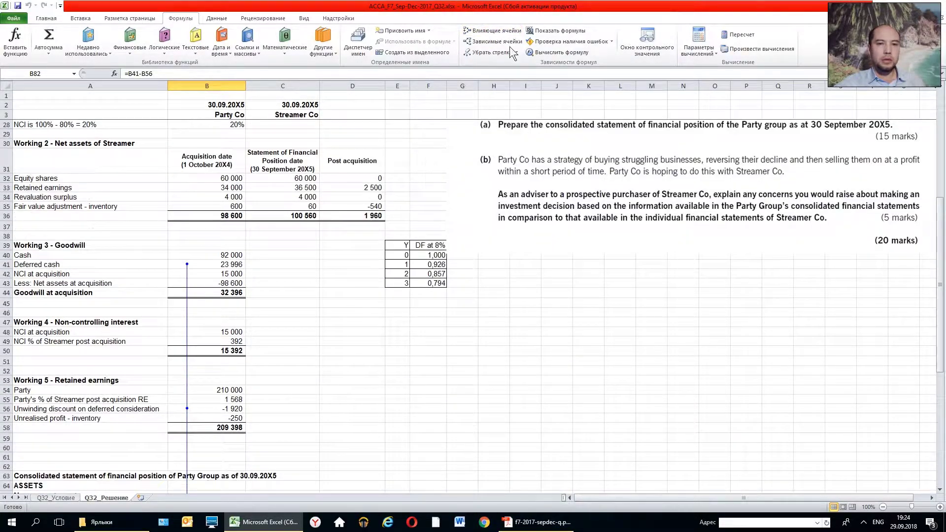
left_click(490, 53)
left_click(492, 31)
scroll(321, 298, "down", 8)
scroll(295, 296, "down", 6)
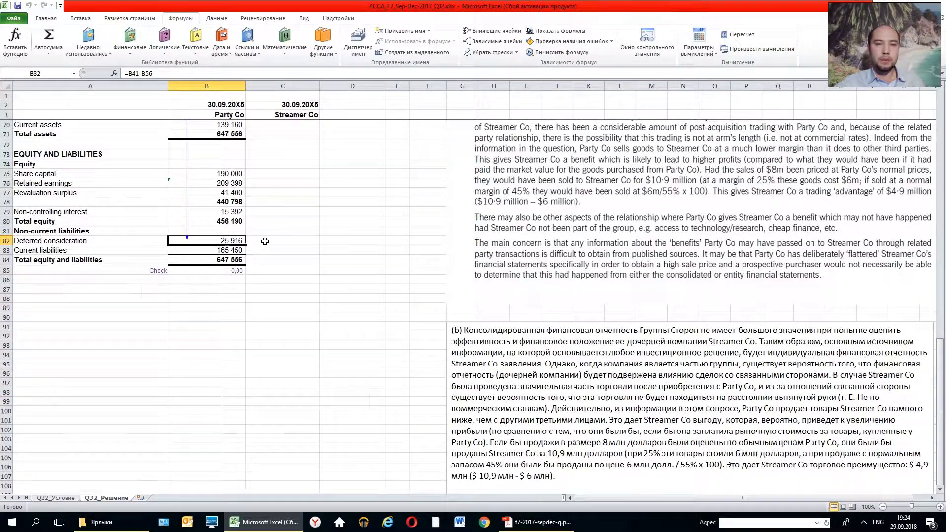
scroll(264, 241, "up", 13)
scroll(266, 242, "up", 4)
scroll(271, 246, "down", 3)
scroll(273, 248, "down", 1)
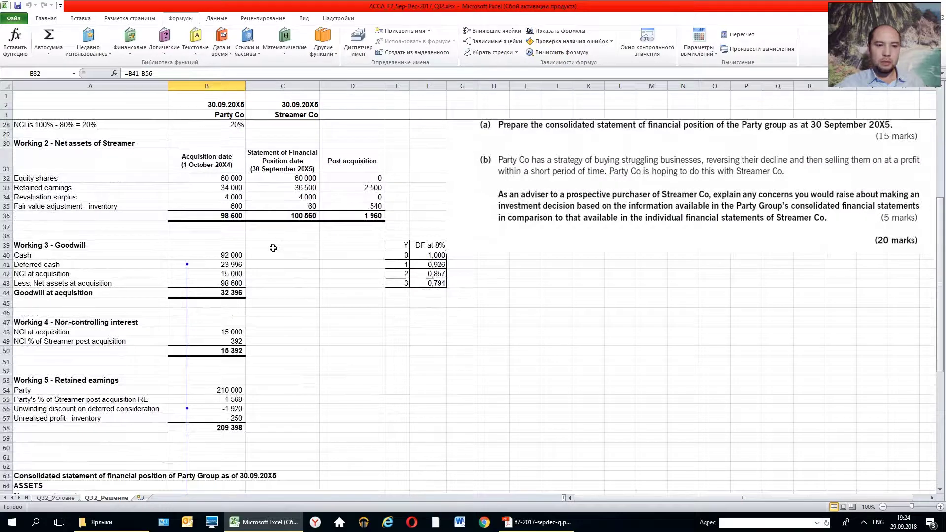
Step: Inspect the deferred cash 23 996 (=28000*F42) and unwinding discount (=B41*8%) formulas
left_click(204, 266)
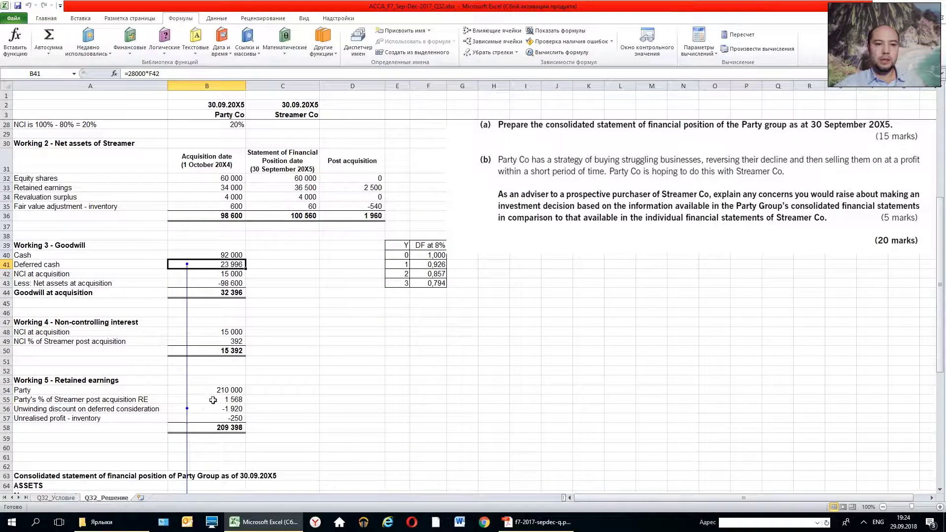
scroll(217, 401, "down", 8)
left_click(219, 414)
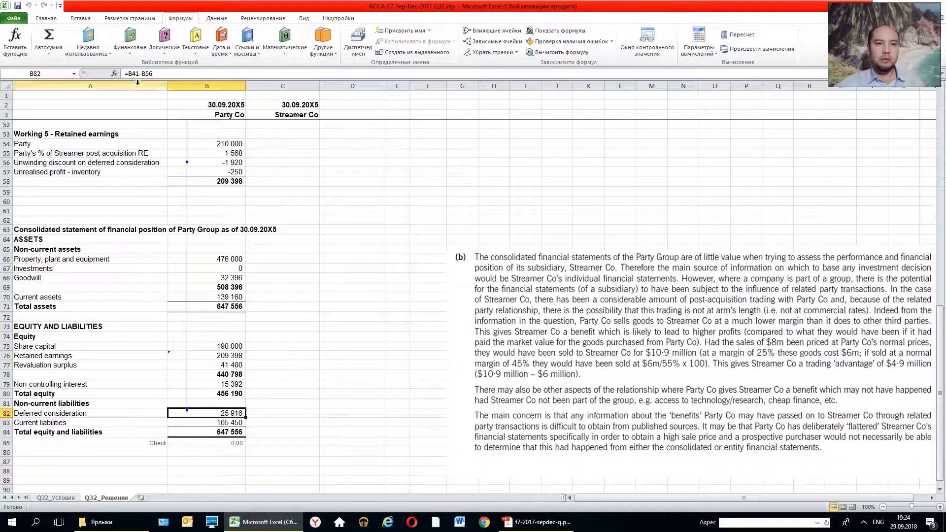
scroll(195, 137, "up", 5)
scroll(261, 217, "up", 1)
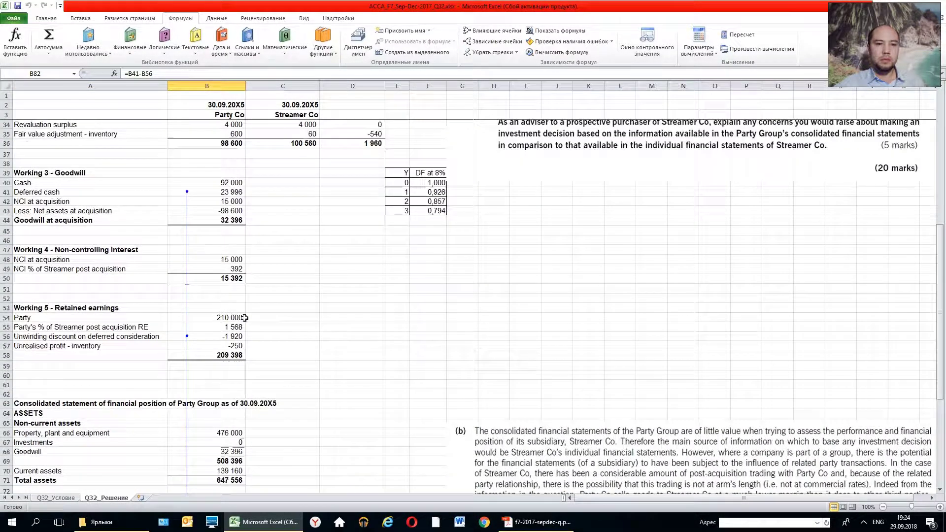
left_click(214, 336)
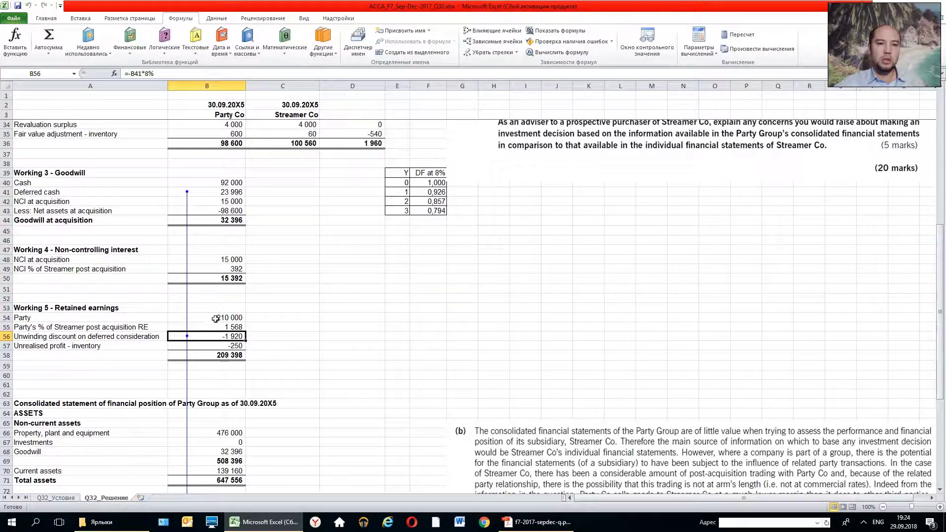
scroll(214, 337, "down", 6)
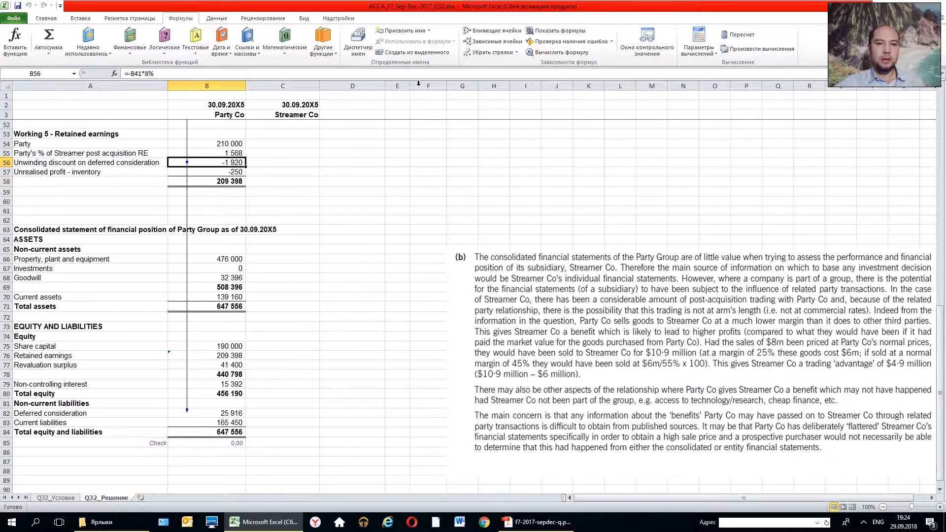
Step: Clear the old arrows and trace the current liabilities of 165 450 to row 20
left_click(489, 52)
left_click(282, 422)
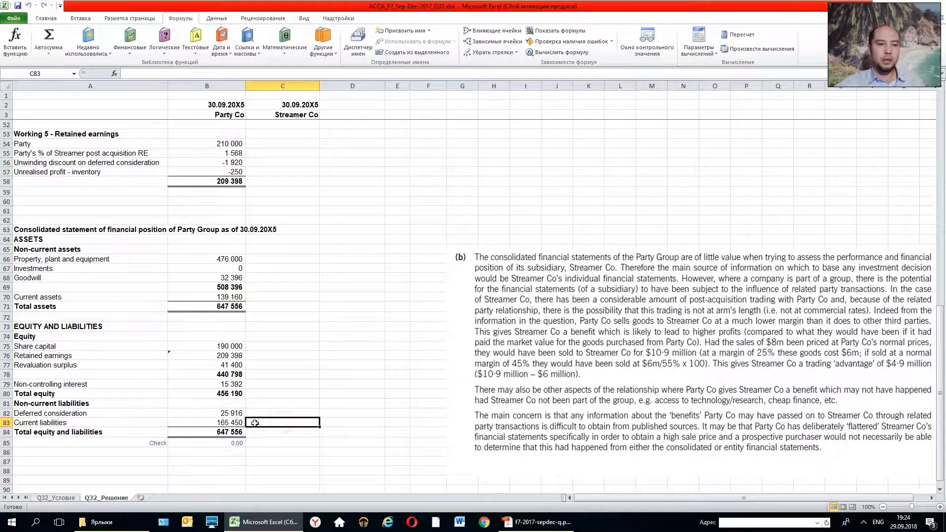
left_click(220, 424)
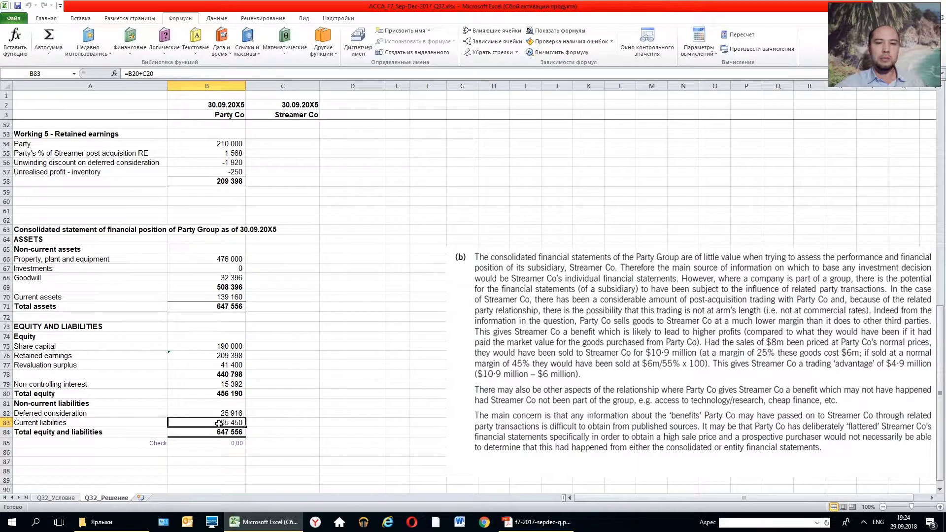
left_click(491, 30)
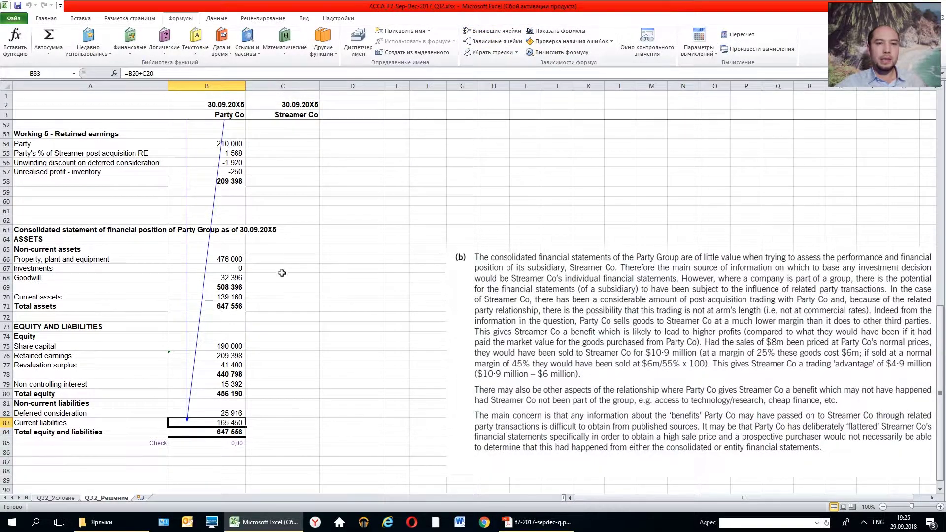
scroll(276, 266, "up", 12)
scroll(284, 274, "up", 4)
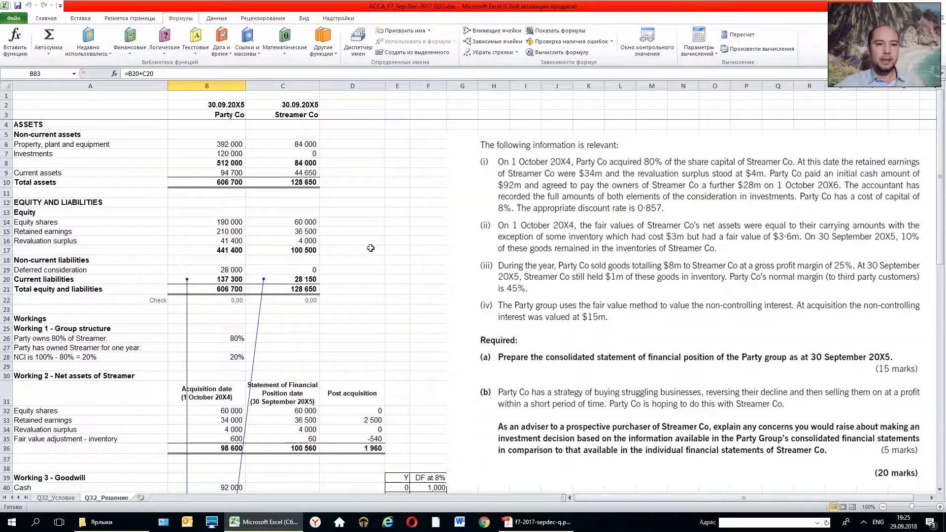
Step: Confirm Party's 137 300 plus Streamer's 28 150 equals 165 450, then clear the arrows
left_click(232, 280)
left_click(266, 280, "shift")
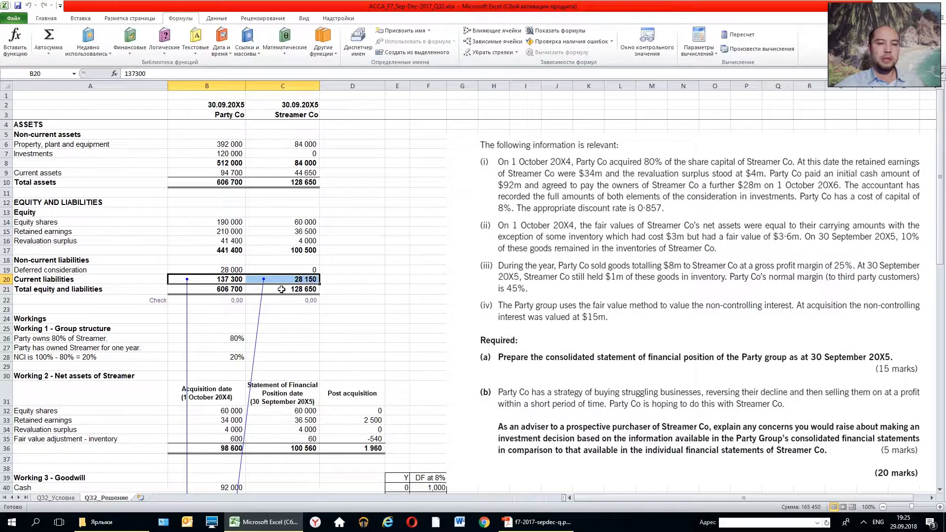
scroll(311, 329, "down", 15)
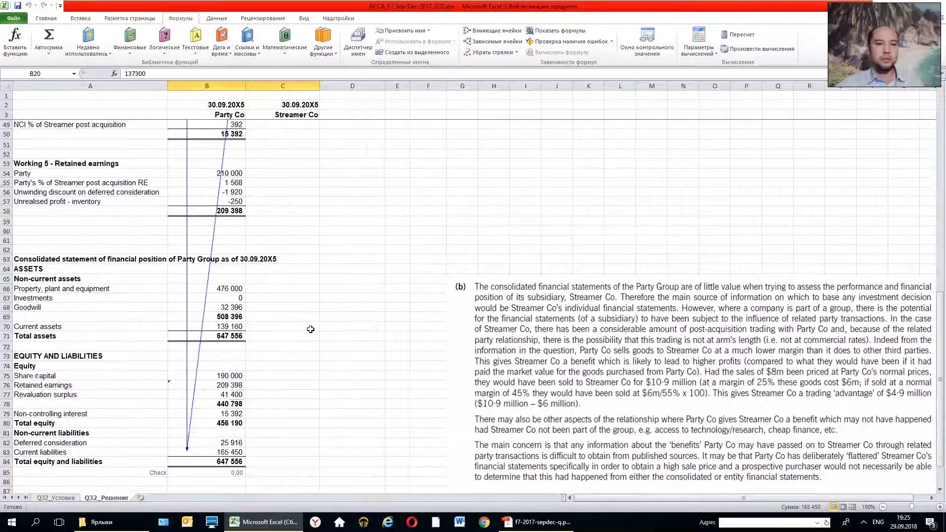
scroll(311, 329, "down", 5)
key("ctrl+bracketright")
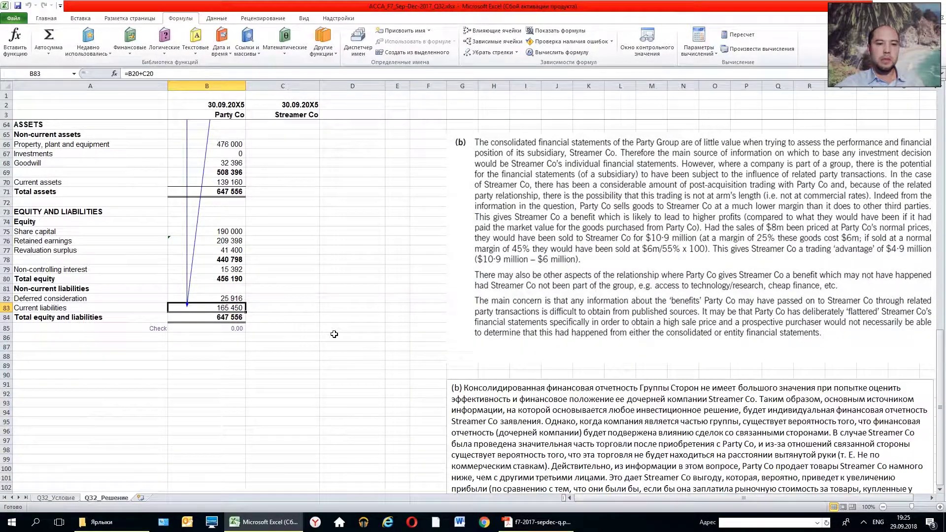
left_click(490, 52)
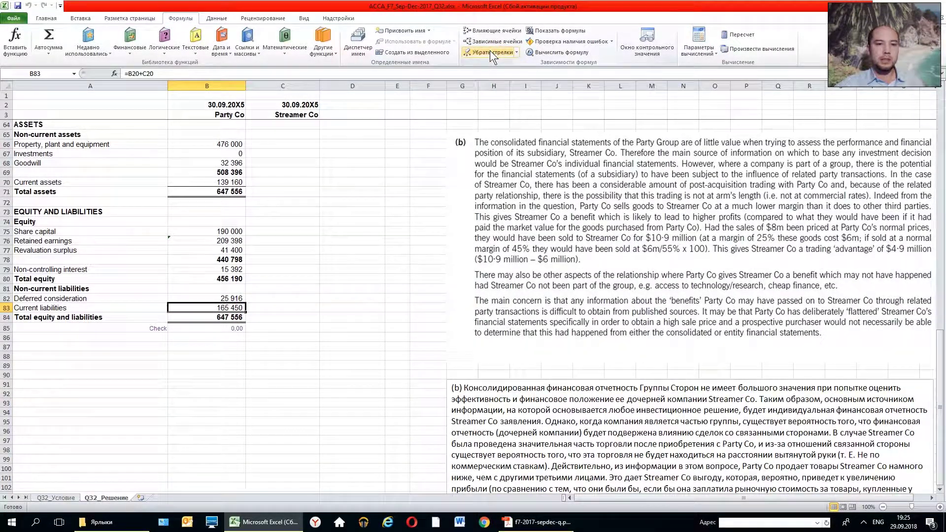
left_click(206, 318)
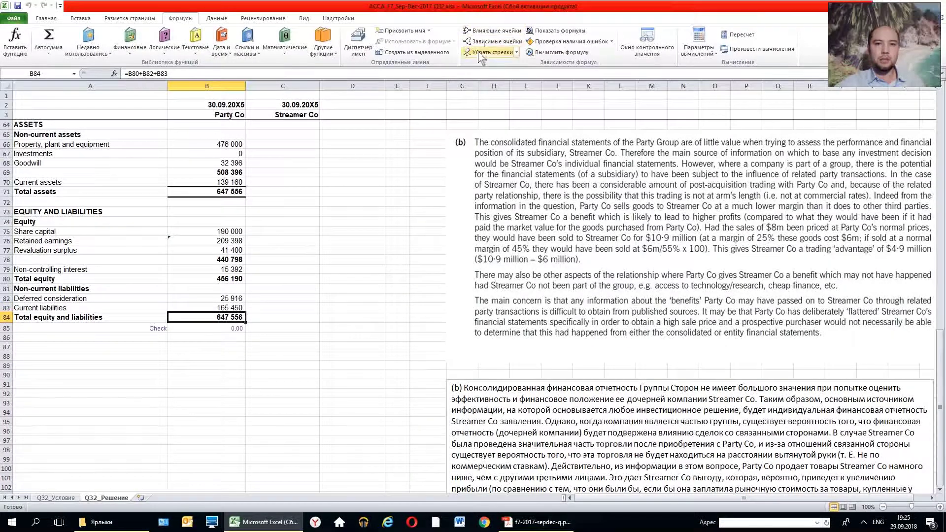
left_click(491, 31)
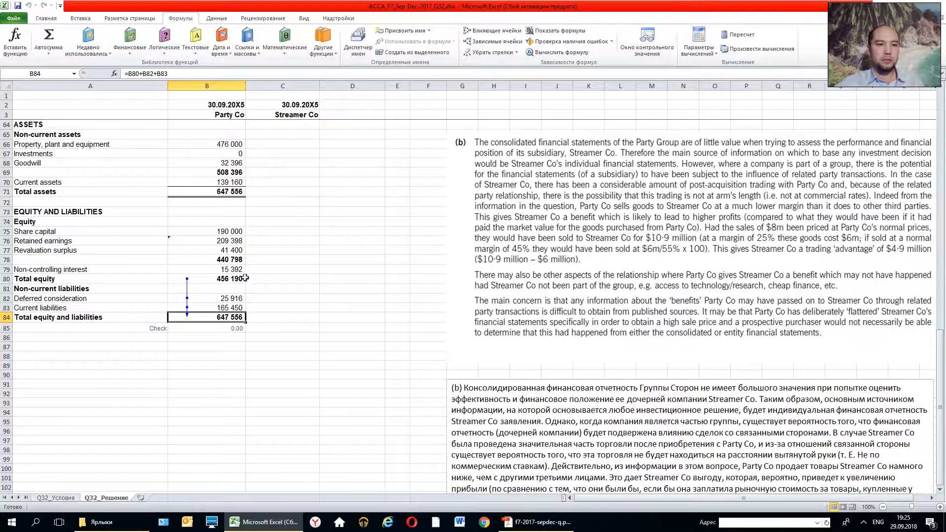
left_click(212, 279)
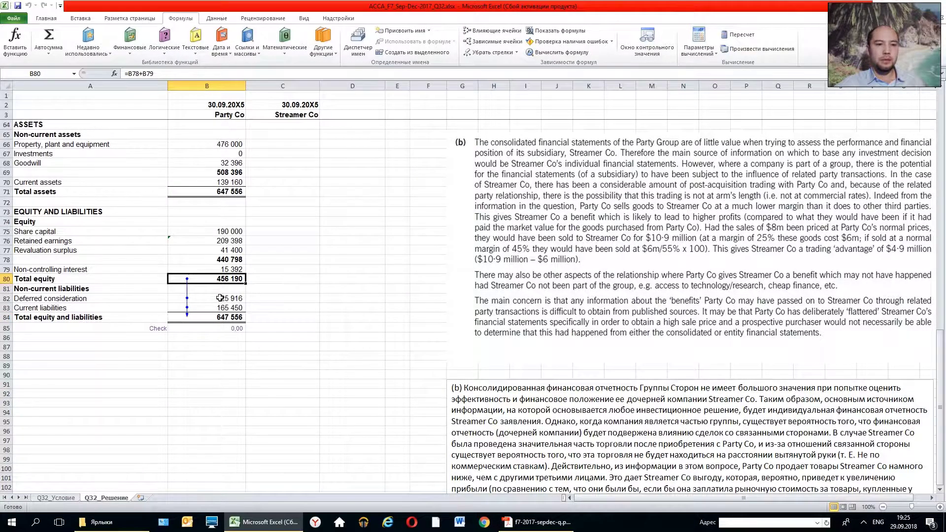
left_click(220, 298)
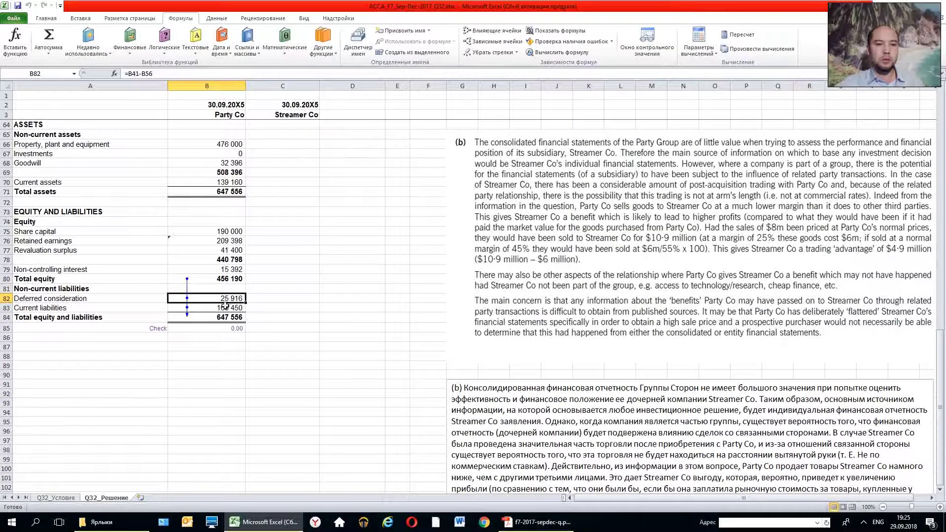
left_click(224, 306)
left_click(220, 318)
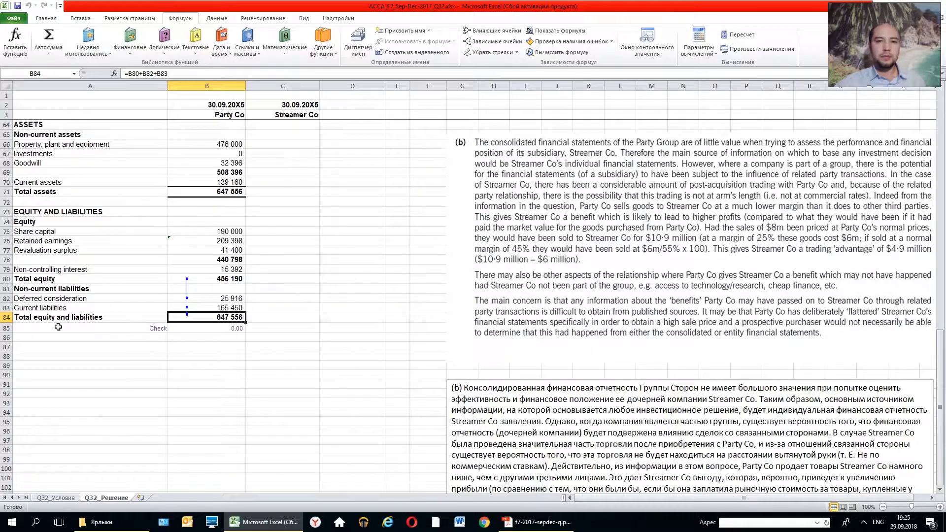
left_click(227, 192)
scroll(227, 192, "up", 2)
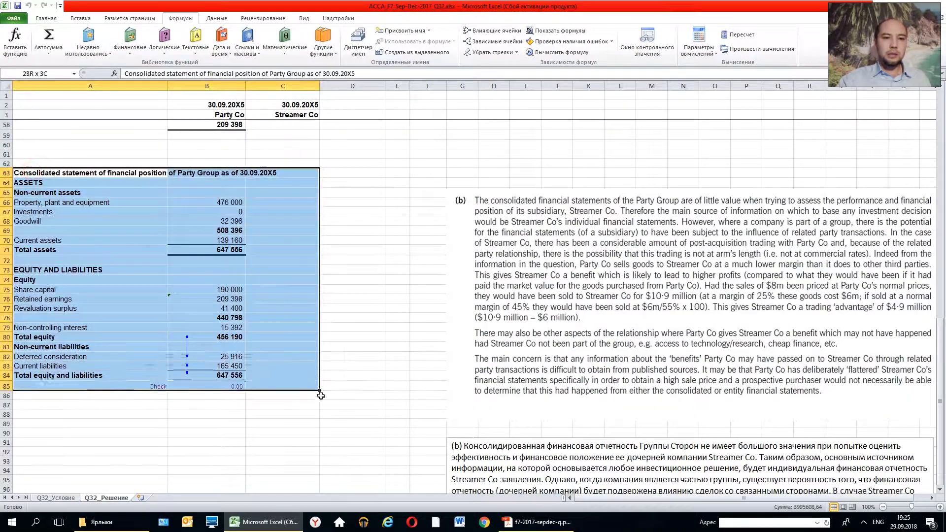
Step: Fill A63:D86 with the light blue standard colour and review the shaded statement
left_click_drag(32, 171, 352, 395)
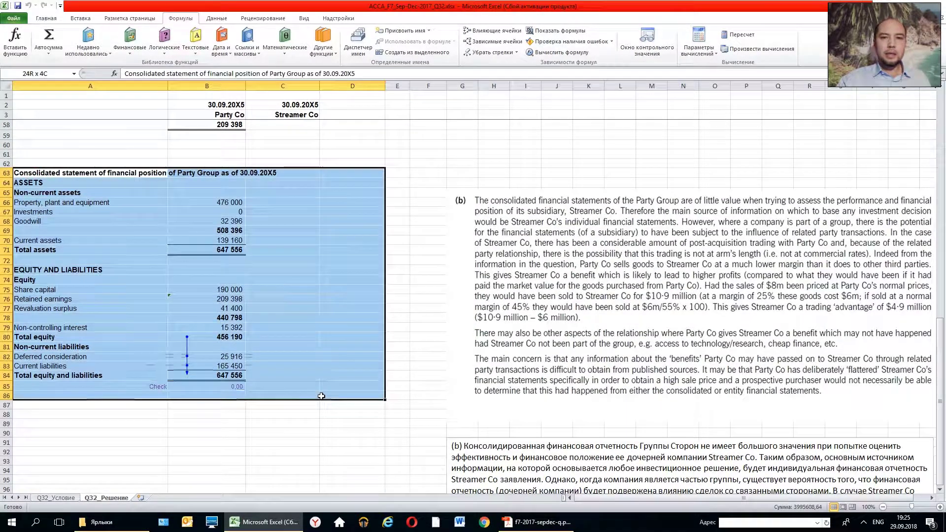
left_click(46, 18)
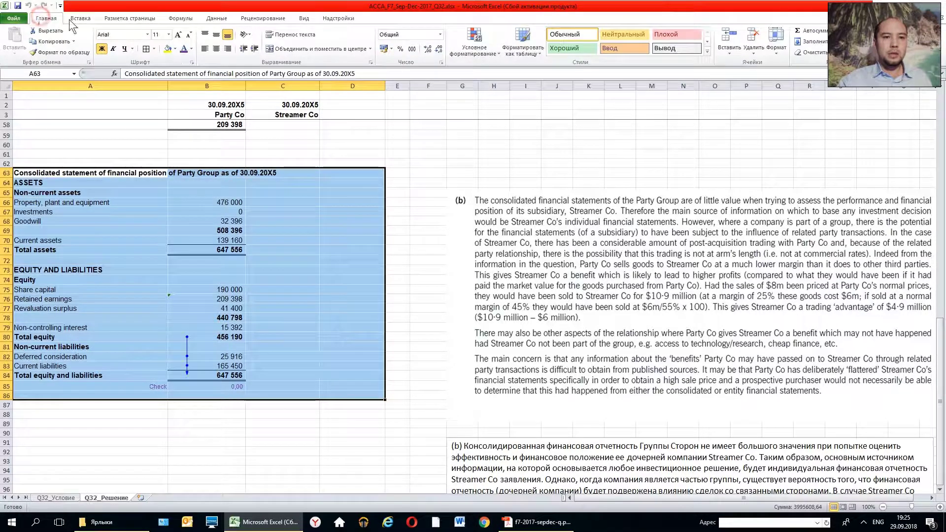
left_click(175, 49)
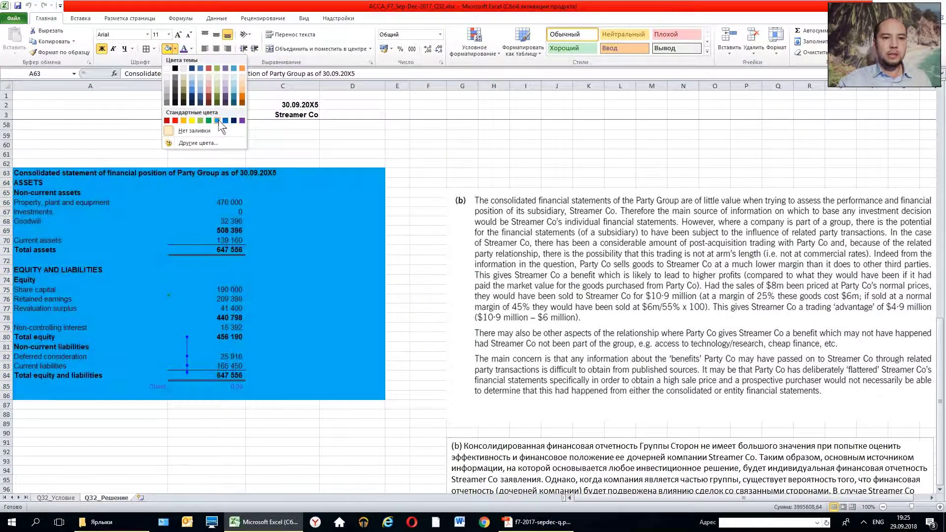
left_click(217, 120)
left_click(282, 240)
scroll(361, 280, "up", 7)
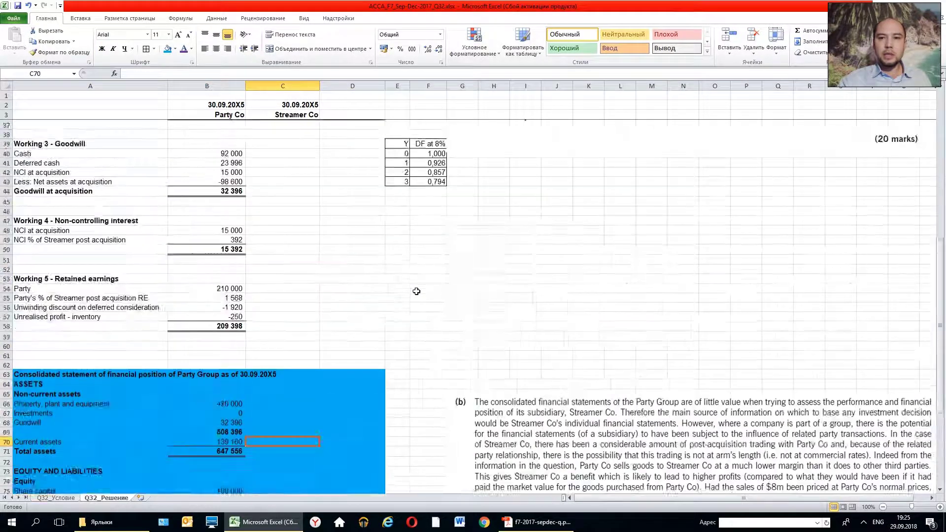
scroll(417, 291, "up", 6)
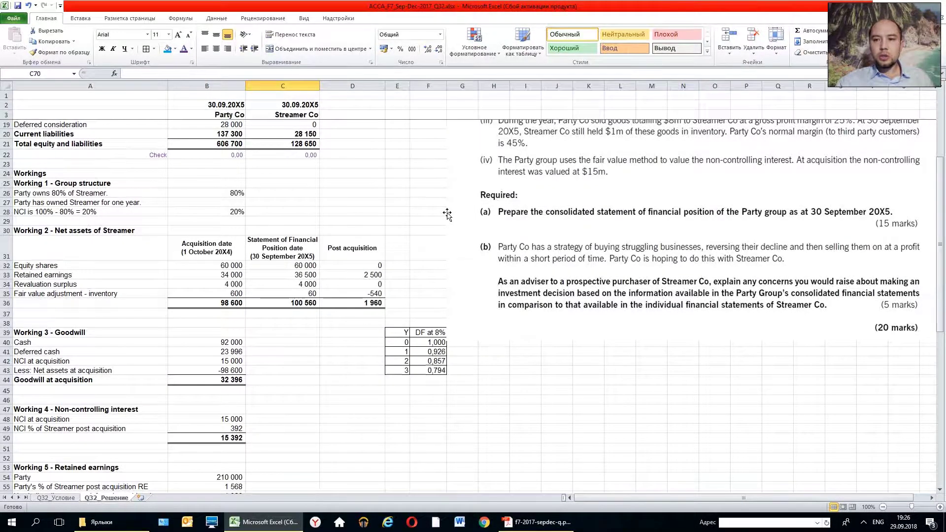
scroll(447, 214, "down", 3)
scroll(446, 214, "down", 1)
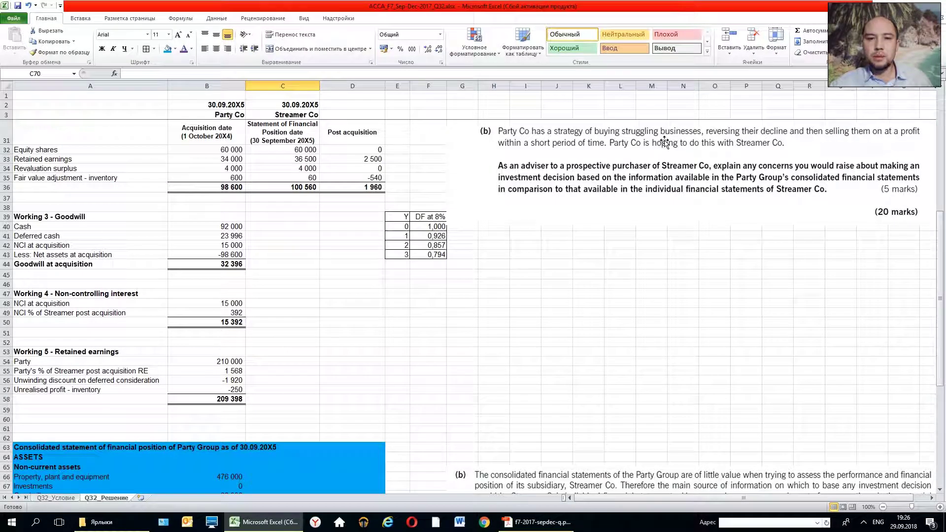
scroll(664, 142, "down", 8)
scroll(664, 142, "down", 3)
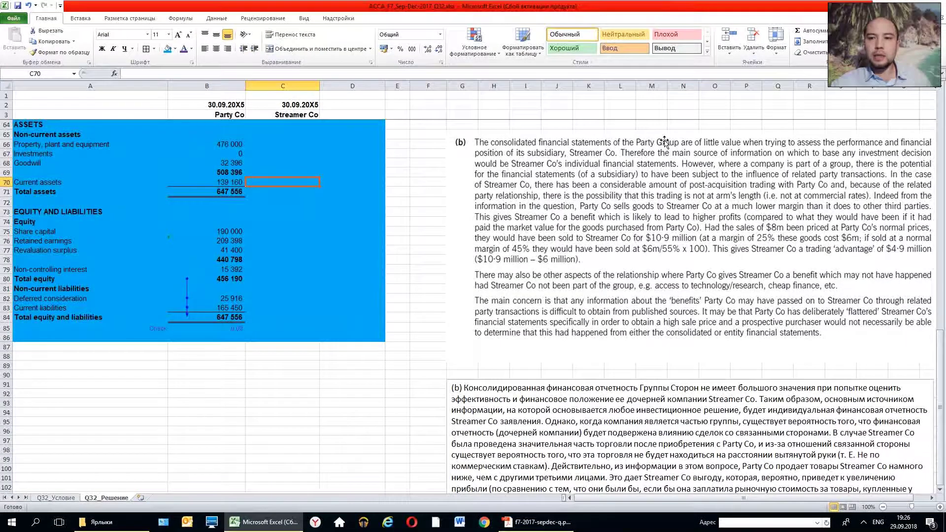
left_click(436, 364)
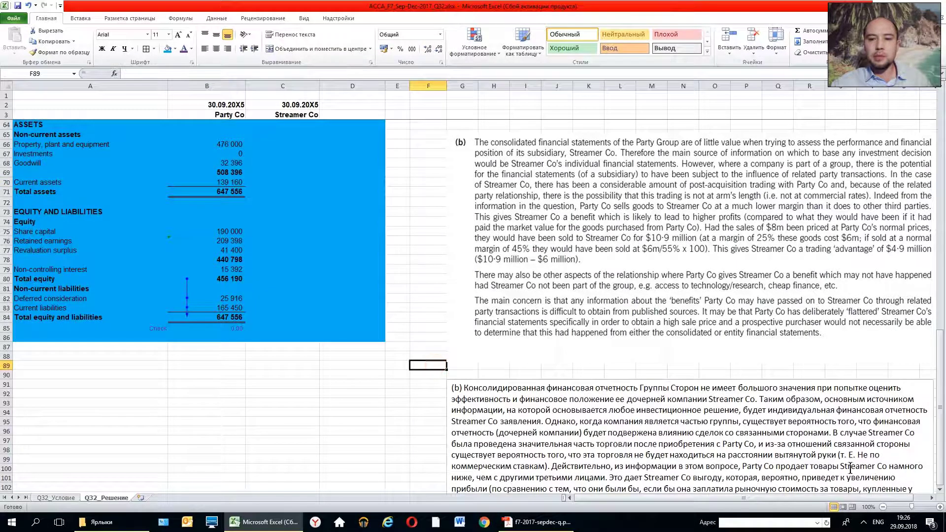
left_click(932, 498)
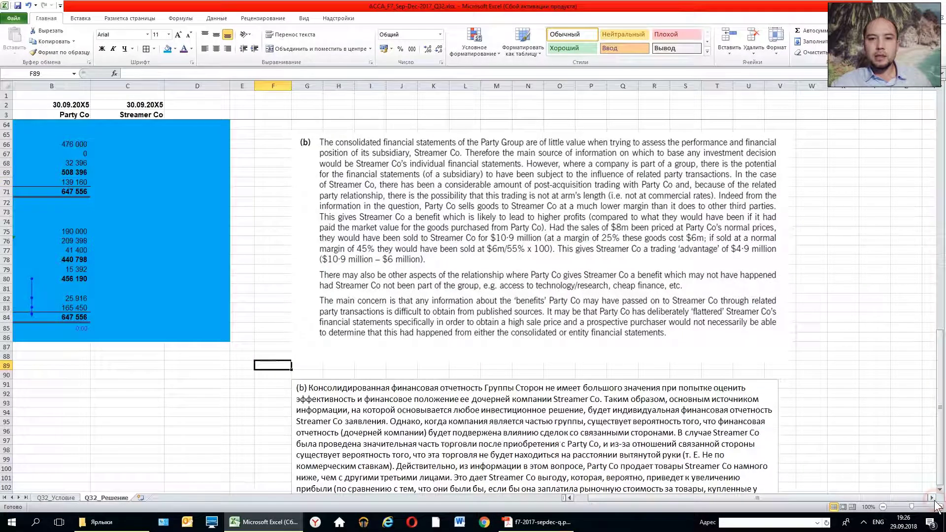
scroll(708, 465, "up", 20)
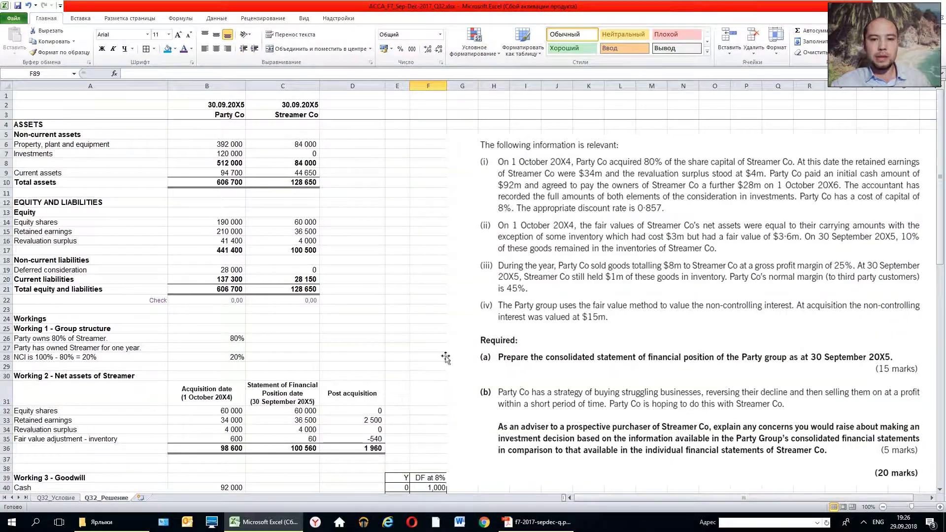
scroll(415, 334, "down", 8)
scroll(415, 334, "down", 7)
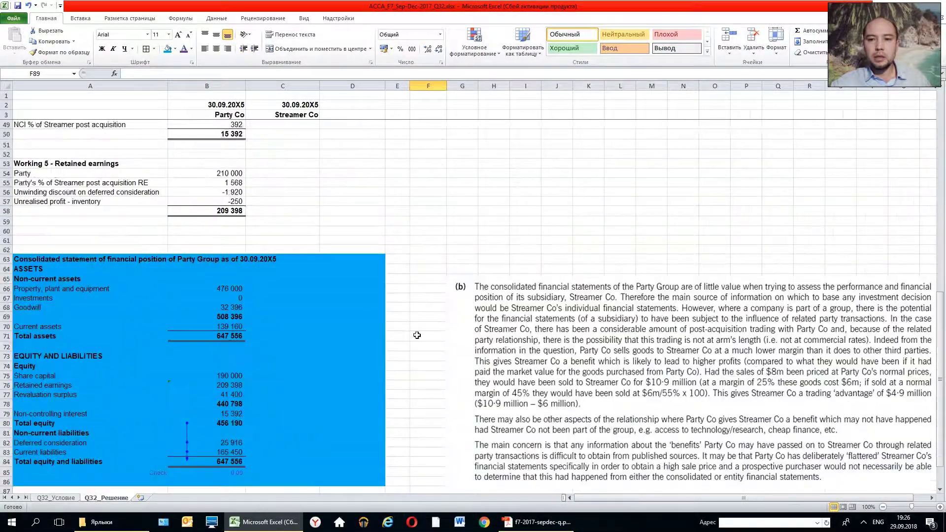
scroll(417, 335, "down", 4)
scroll(417, 335, "down", 1)
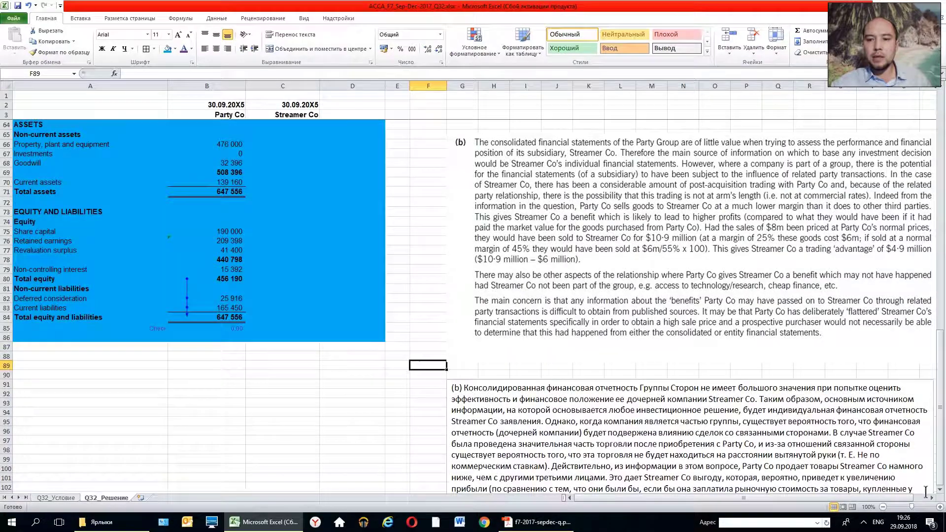
scroll(870, 458, "right", 1)
scroll(774, 409, "up", 7)
scroll(773, 408, "up", 6)
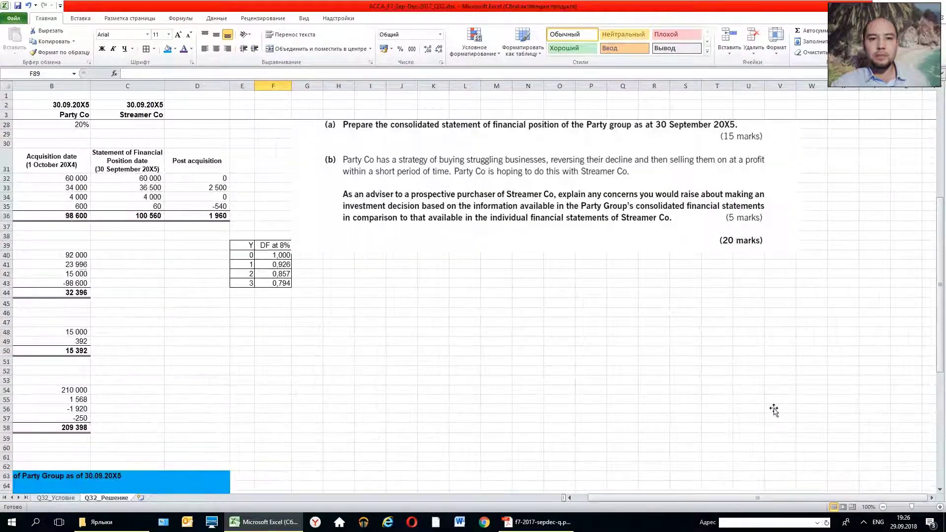
scroll(714, 374, "down", 11)
scroll(645, 340, "down", 2)
scroll(640, 335, "down", 6)
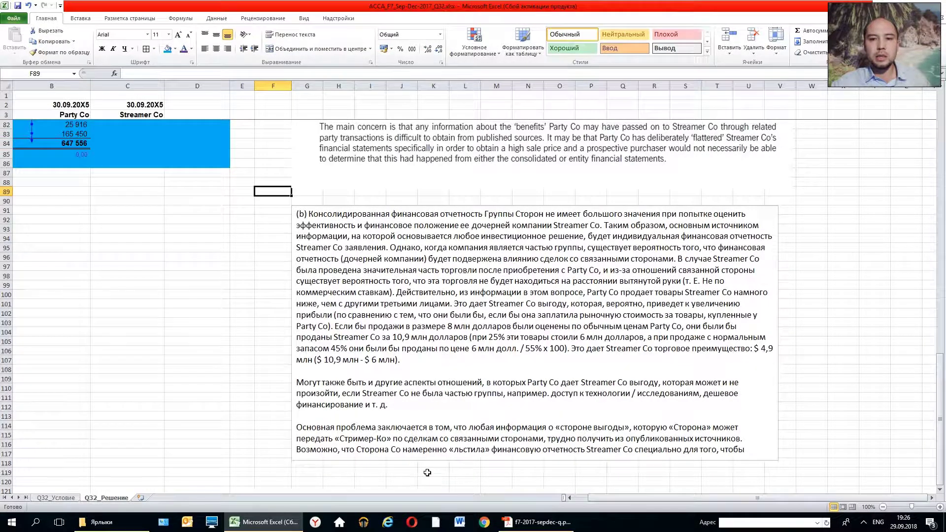
scroll(426, 472, "up", 6)
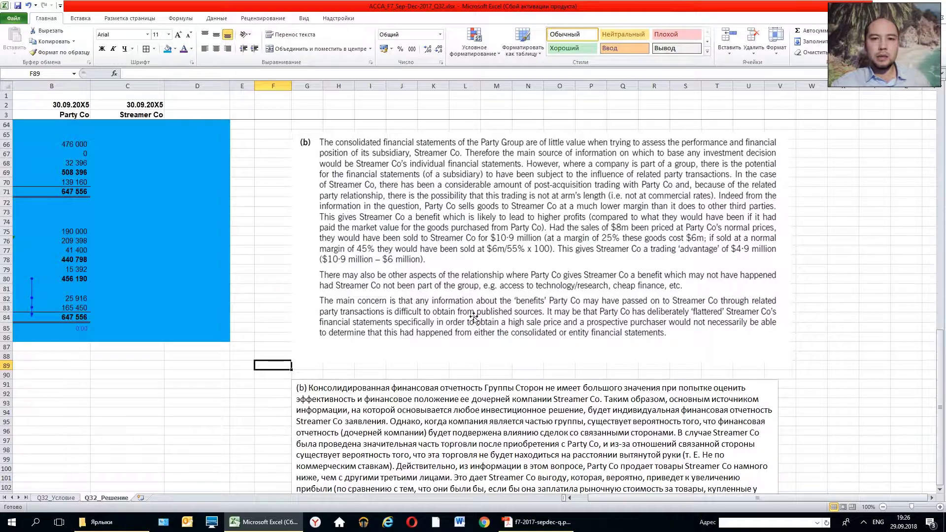
scroll(474, 318, "up", 4)
scroll(474, 317, "up", 9)
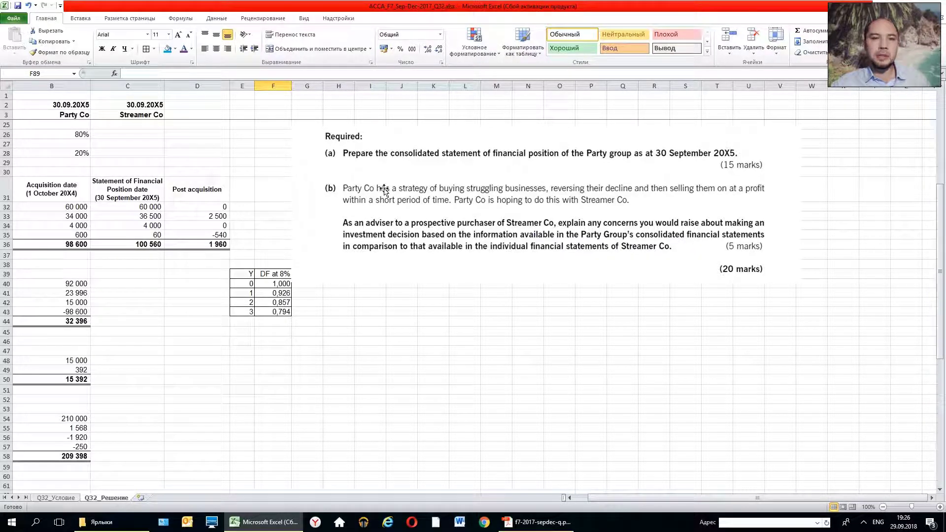
scroll(384, 192, "down", 7)
scroll(387, 218, "down", 7)
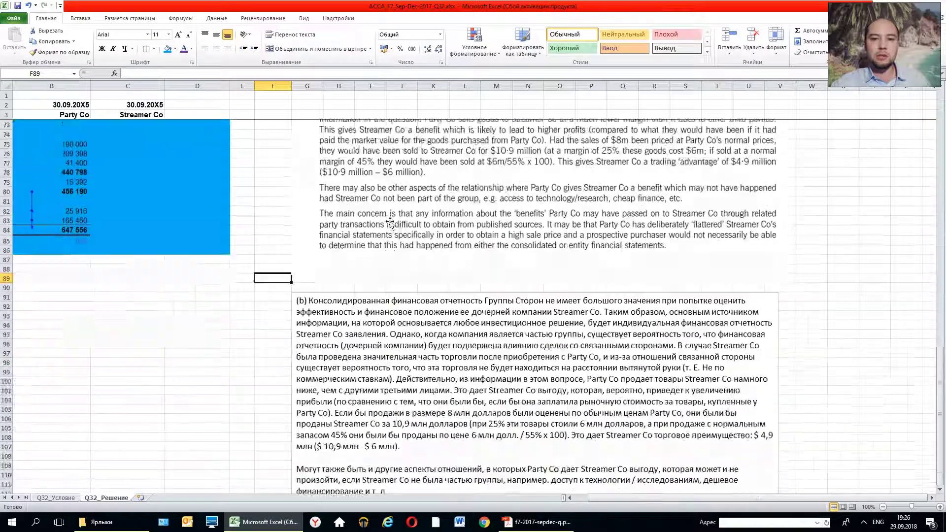
scroll(387, 224, "down", 1)
scroll(449, 345, "down", 6)
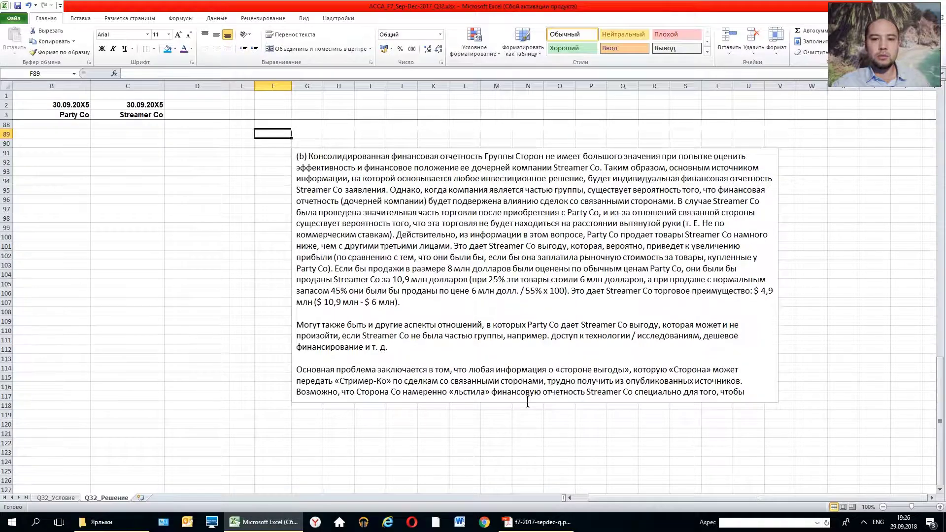
scroll(431, 420, "up", 4)
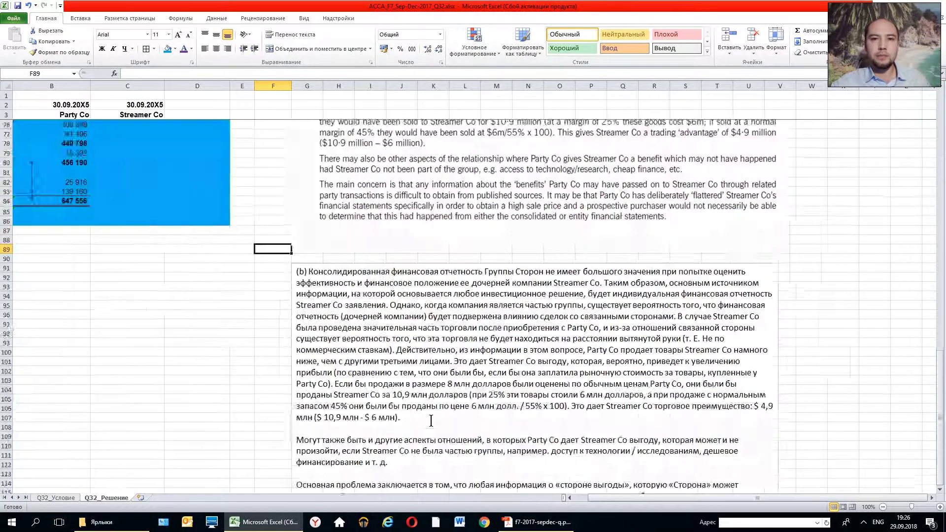
scroll(431, 420, "up", 19)
scroll(431, 420, "up", 5)
Step: Return to cell A1 at the top of the sheet and save the workbook
left_click(268, 232)
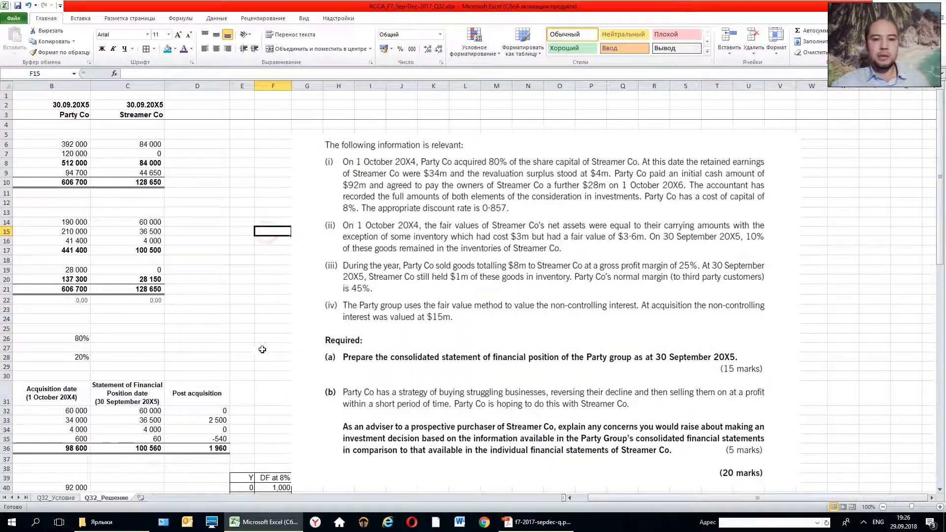
key("Home")
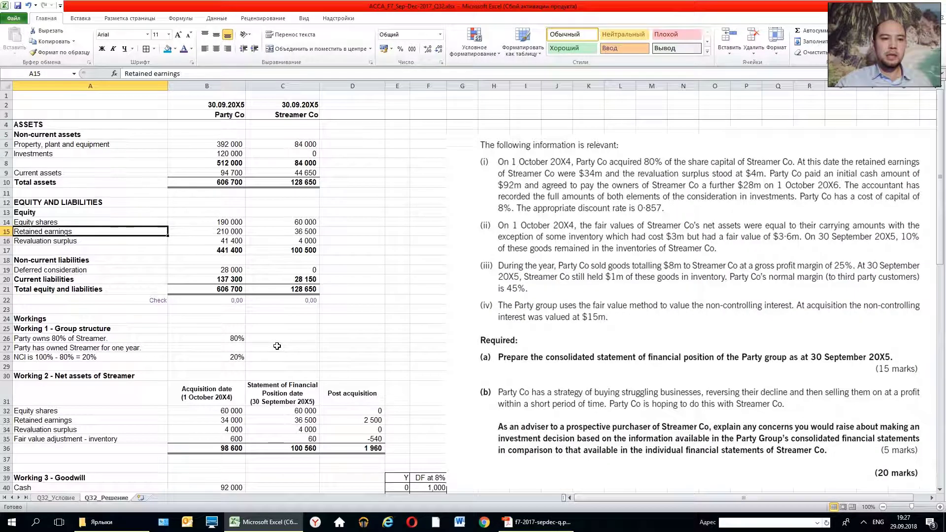
key("Up")
key("Up")
key("Up")
key("Up")
key("Up")
key("Up")
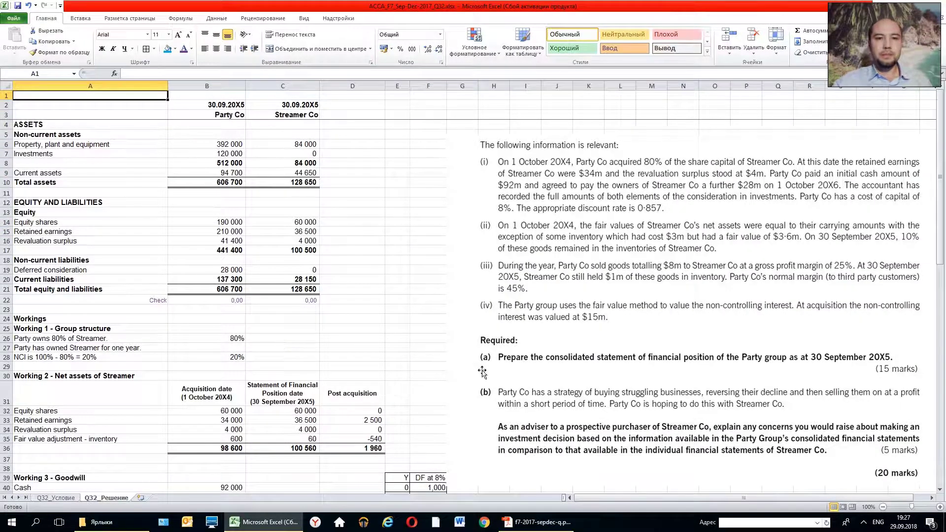
left_click(431, 202)
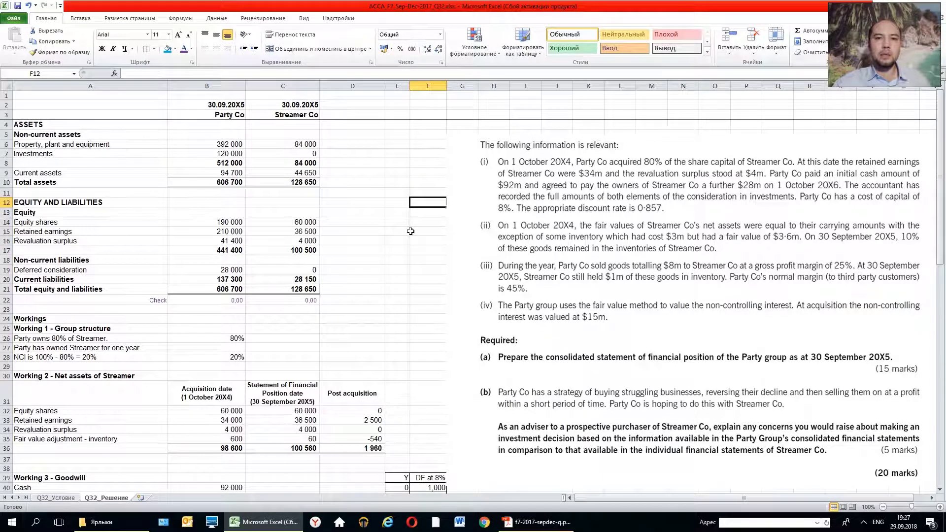
left_click(403, 213)
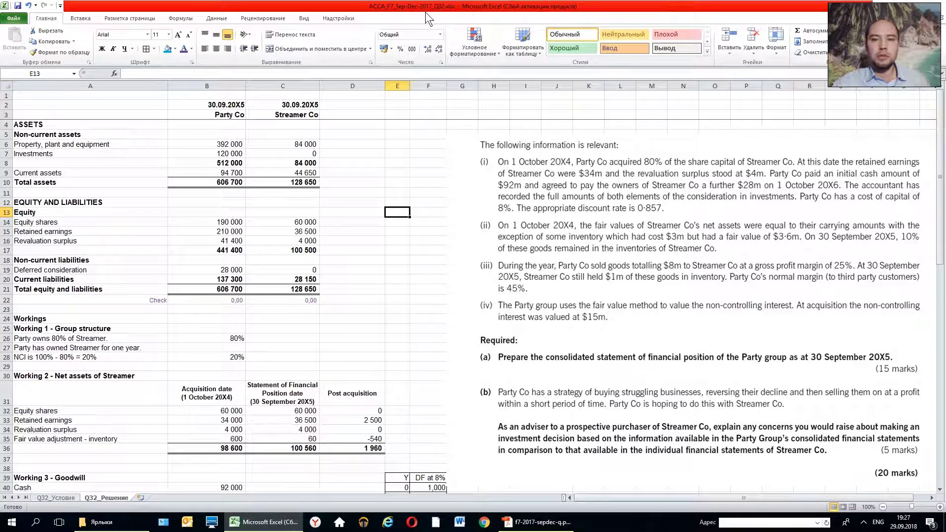
left_click(19, 8)
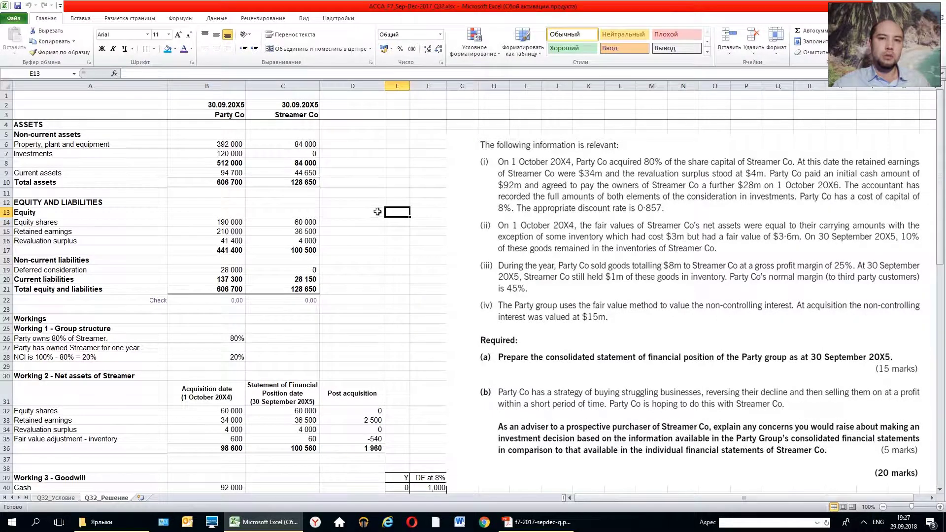
left_click(394, 239)
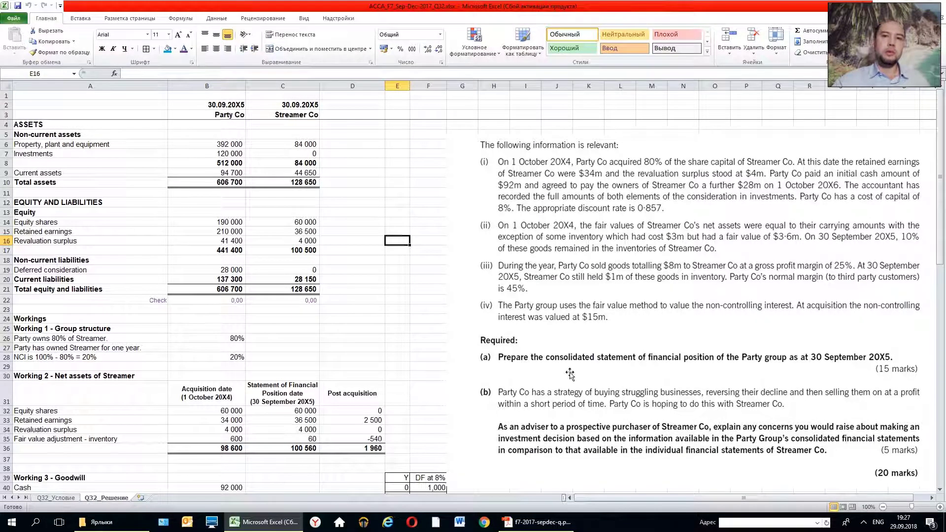
left_click(412, 192)
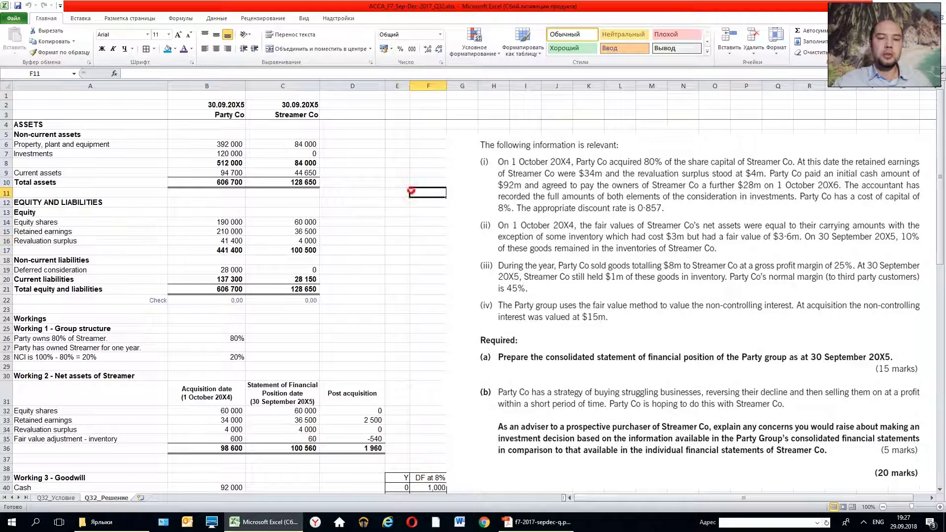